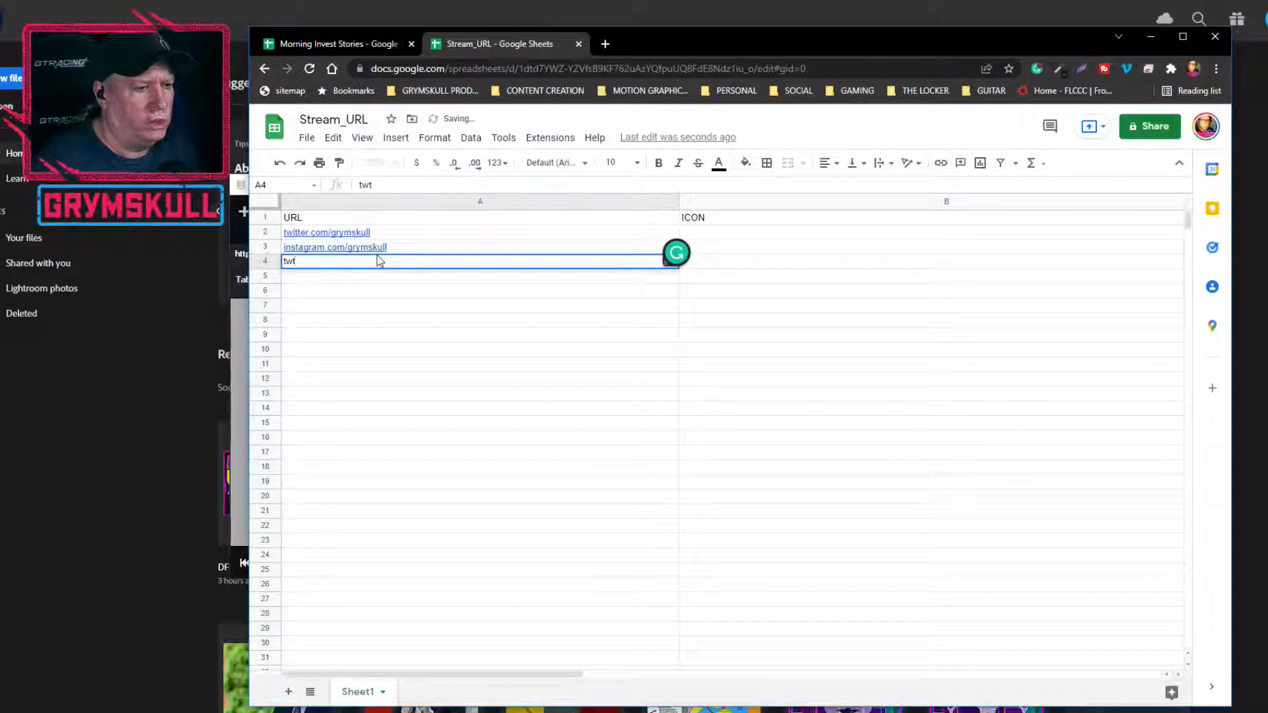
# Complete the URL in A4 as twitch.com/grymskull and enter youtube.com/grymskull in A5
pyautogui.write('grymskull')
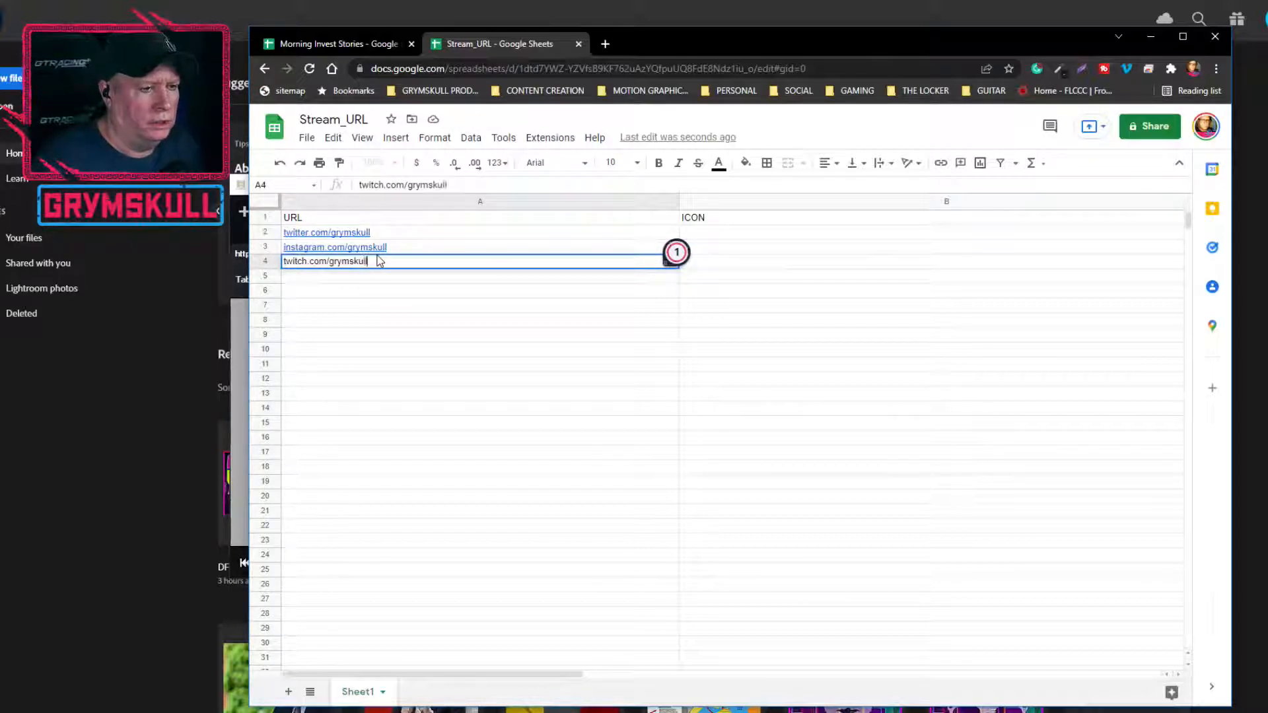
pyautogui.press('Return')
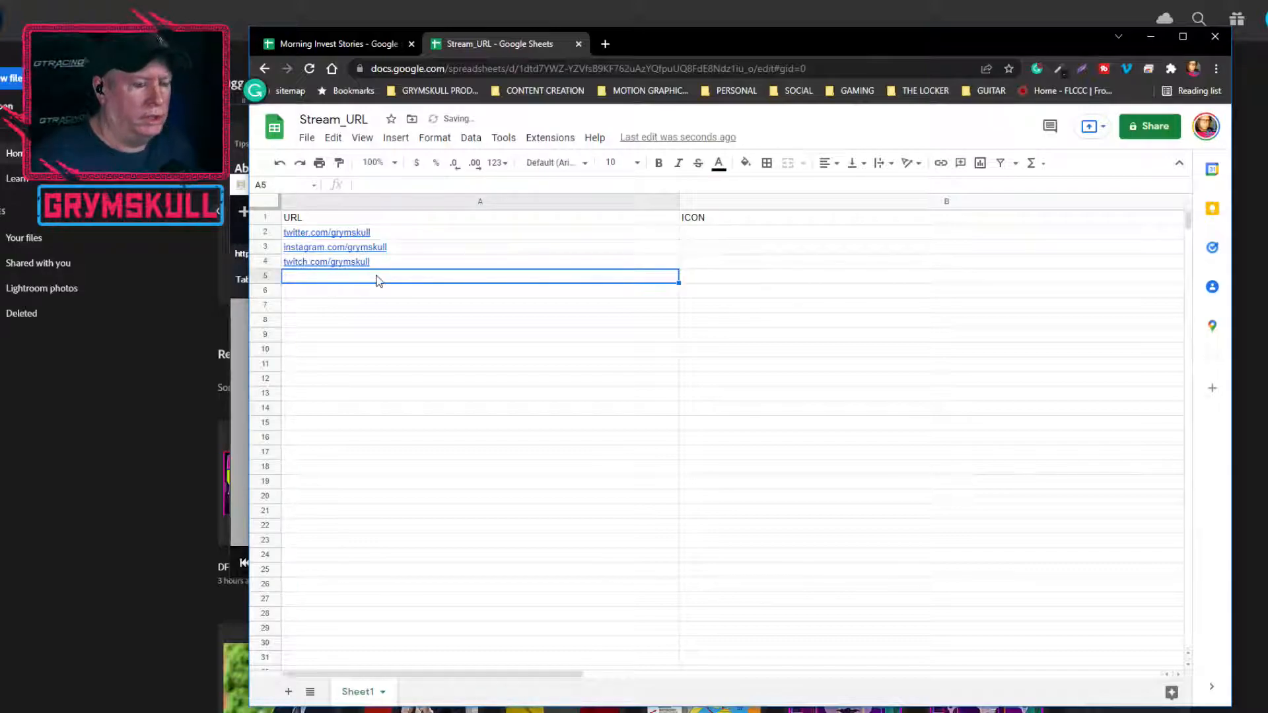
pyautogui.write('youtube.com/grymskull')
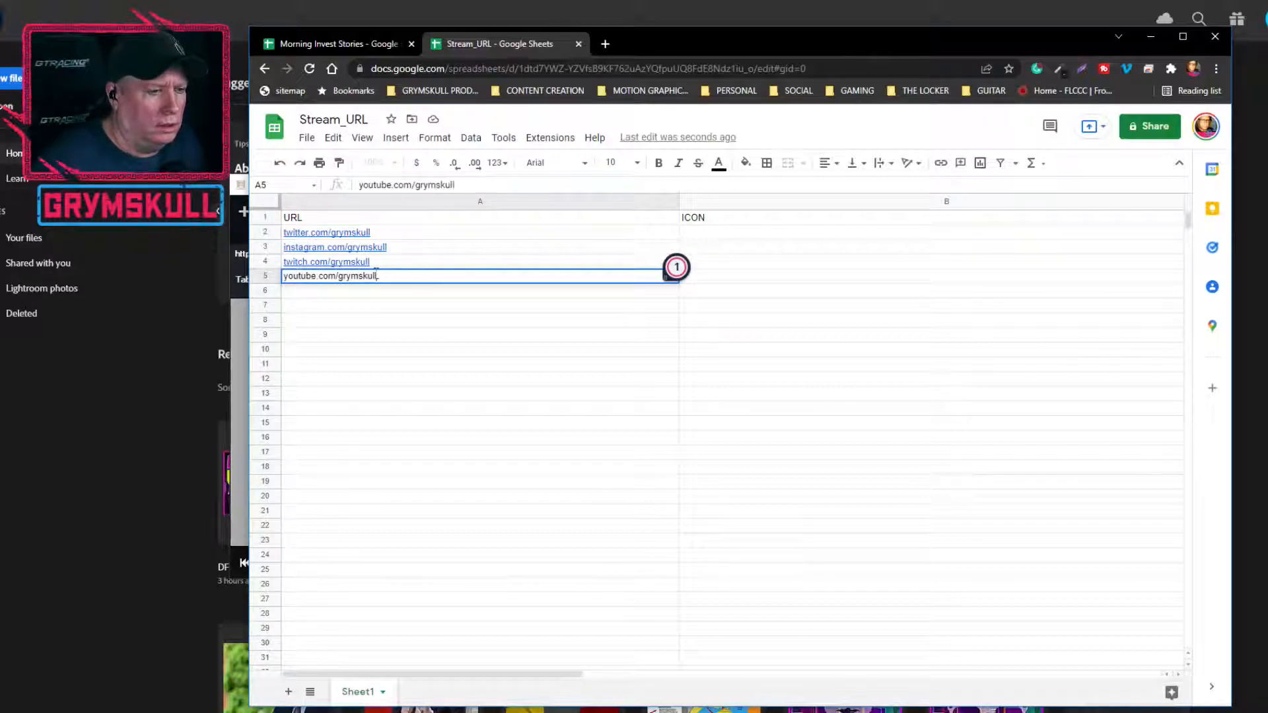
pyautogui.click(350, 295)
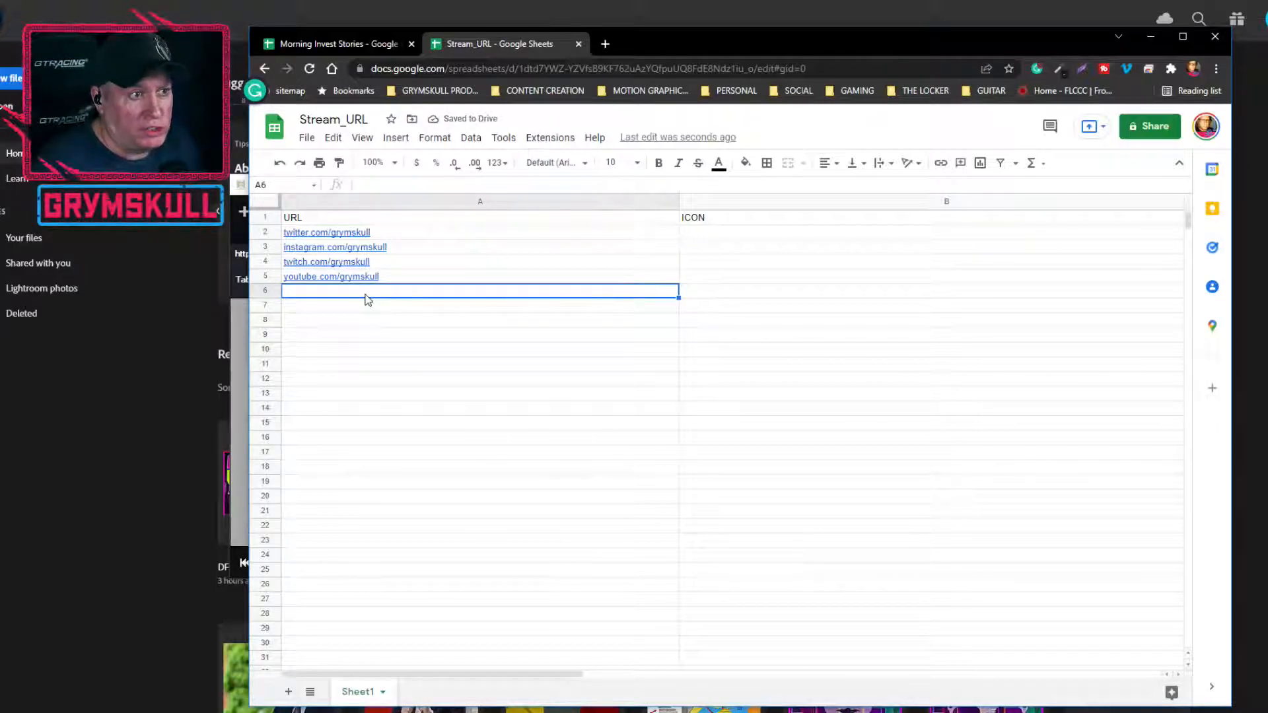
pyautogui.write('onlyfans.com/grymskull')
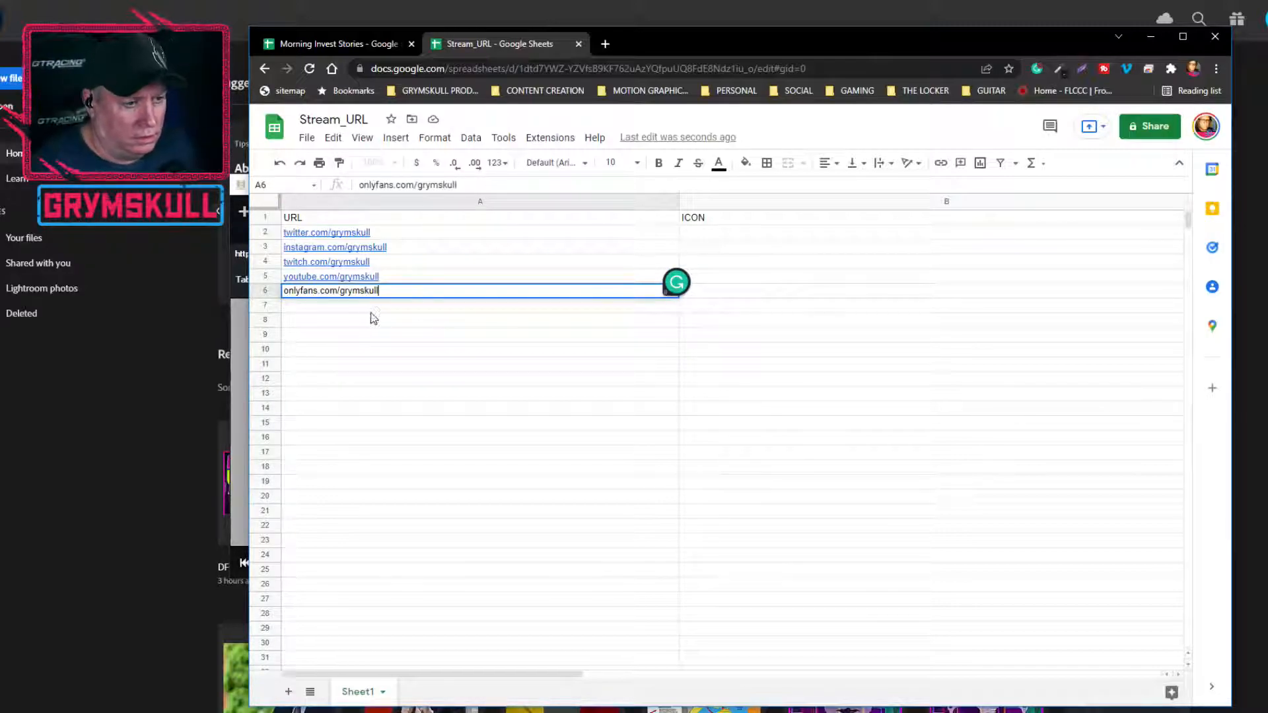
pyautogui.click(377, 312)
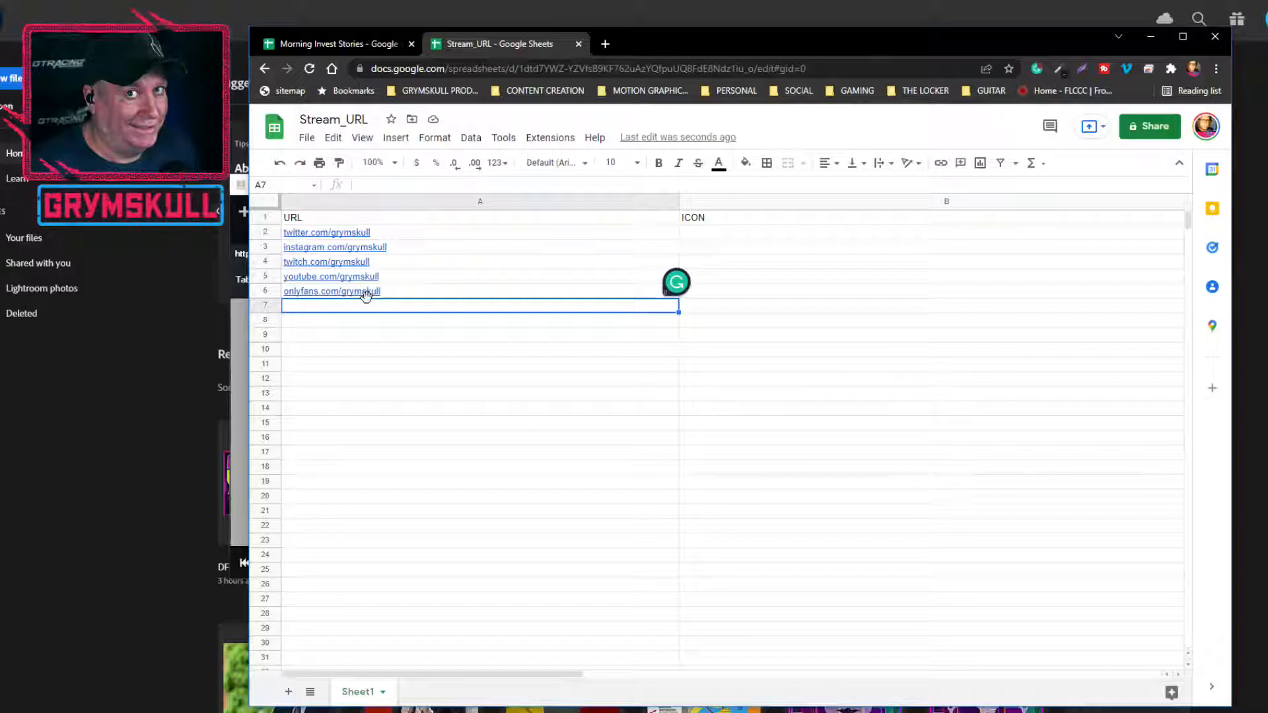
pyautogui.moveTo(364, 296)
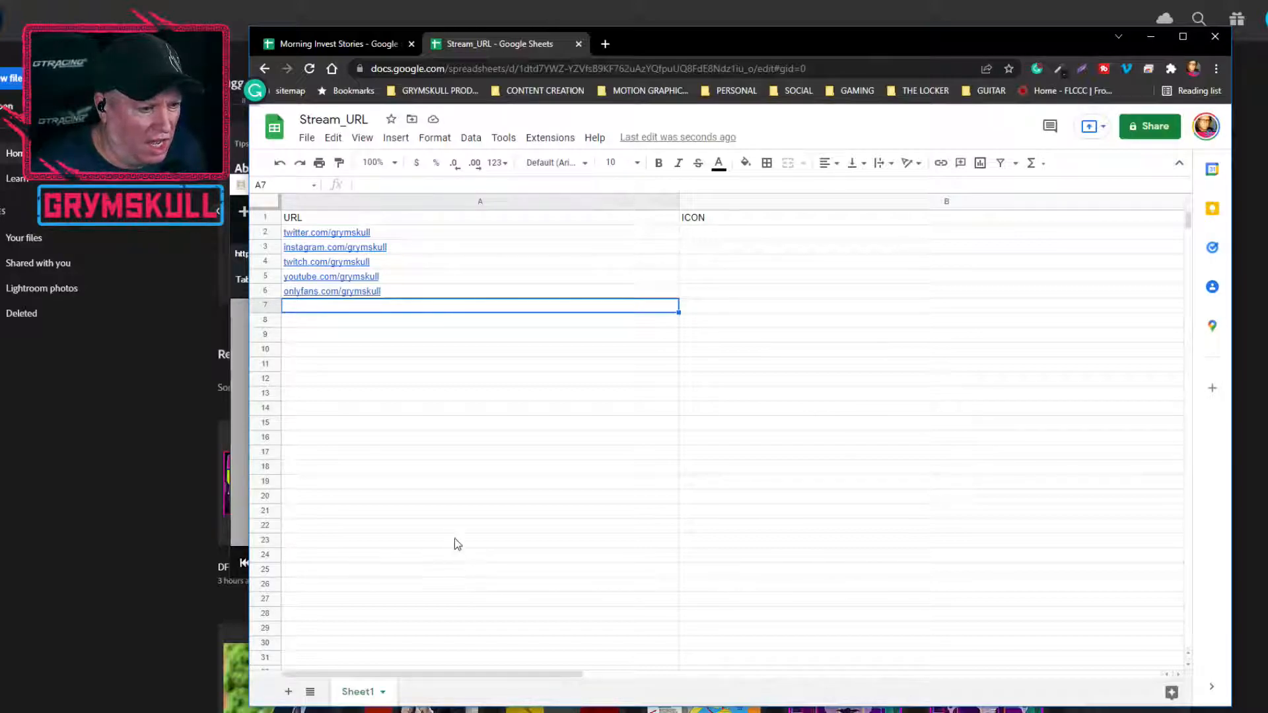
# Enter TWITTER in cell B2 under ICON, beside the Twitter URL
pyautogui.click(715, 233)
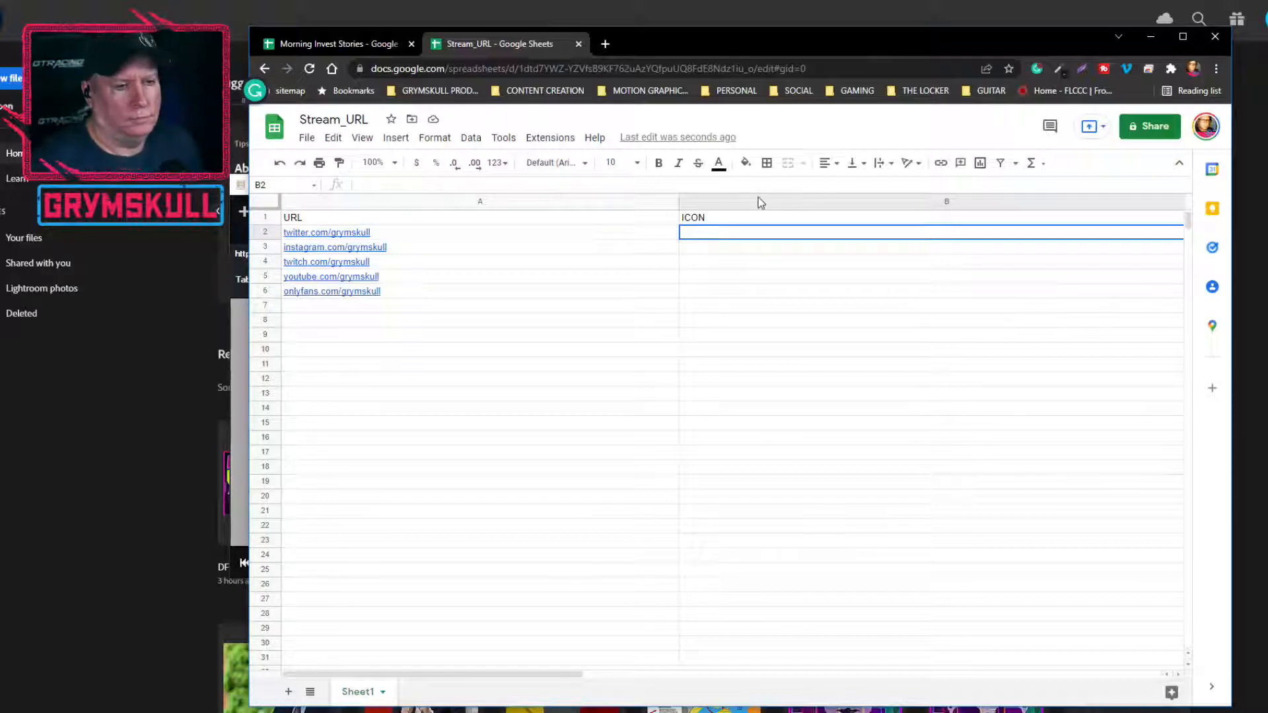
pyautogui.doubleClick(756, 232)
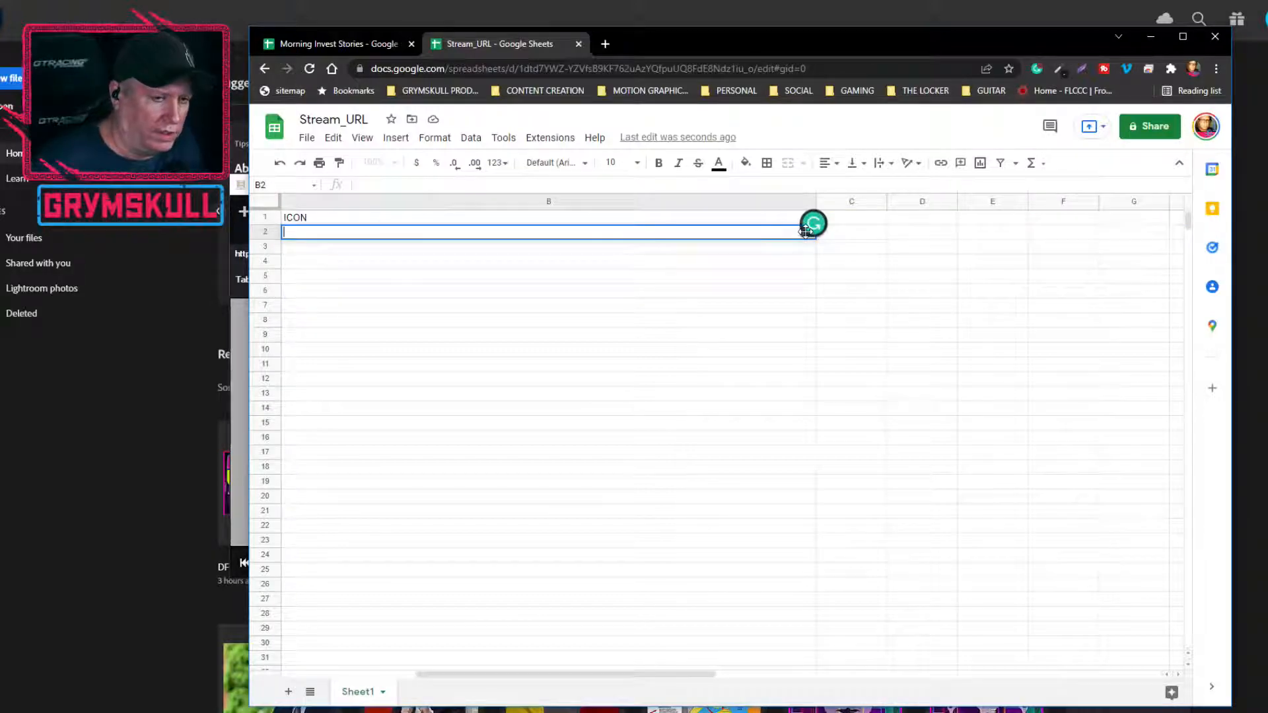
pyautogui.click(367, 243)
pyautogui.click(480, 394)
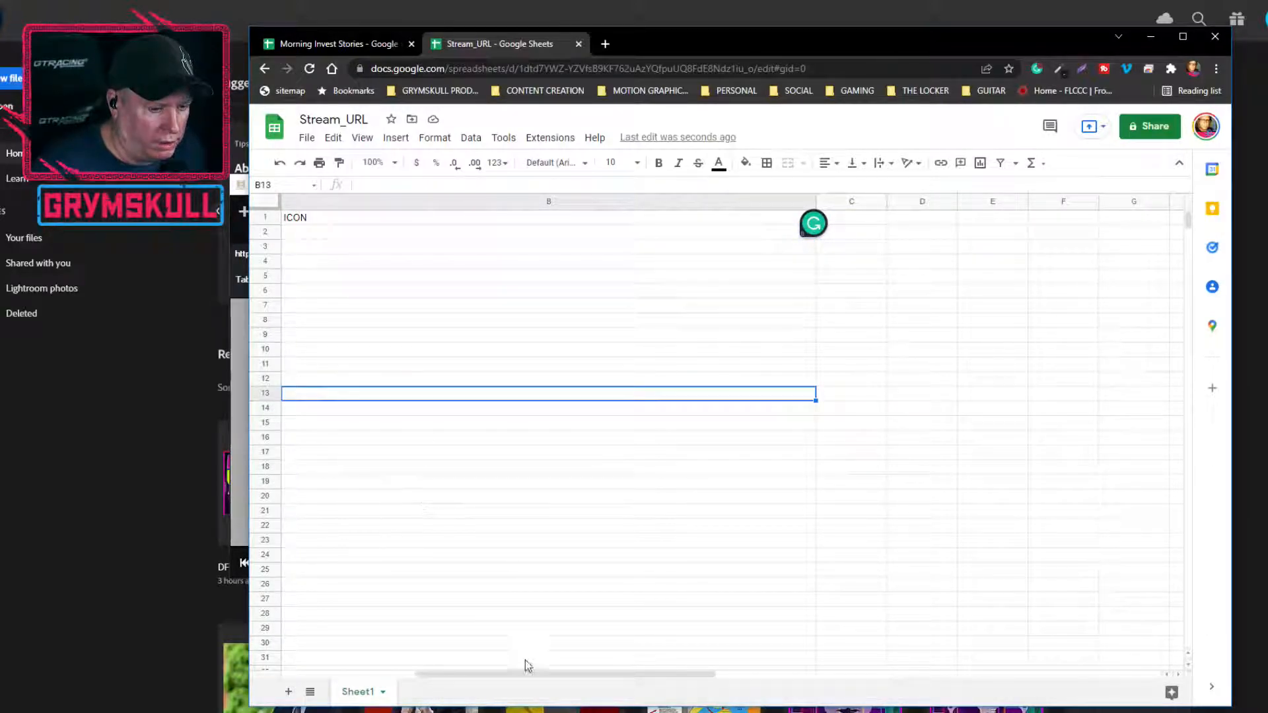
pyautogui.moveTo(519, 675); pyautogui.dragTo(474, 675)
pyautogui.click(721, 240)
pyautogui.doubleClick(722, 239)
pyautogui.write('TWITTER')
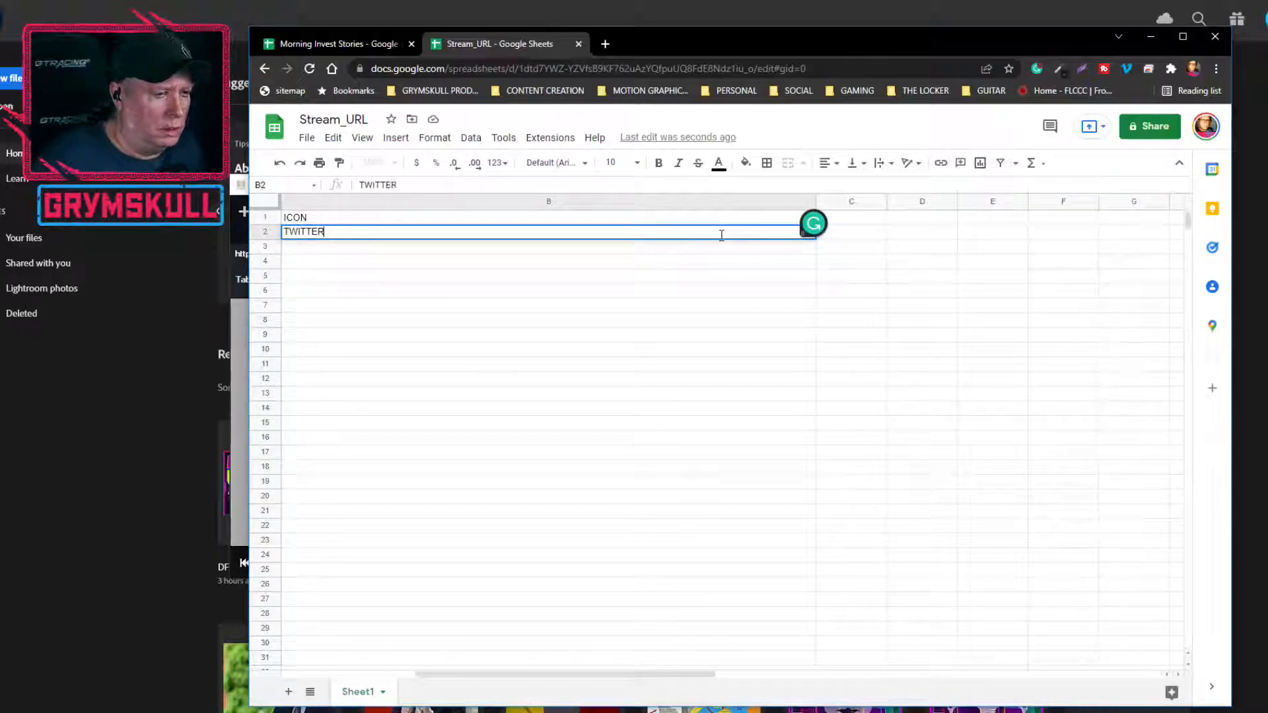
pyautogui.moveTo(566, 677); pyautogui.dragTo(455, 675)
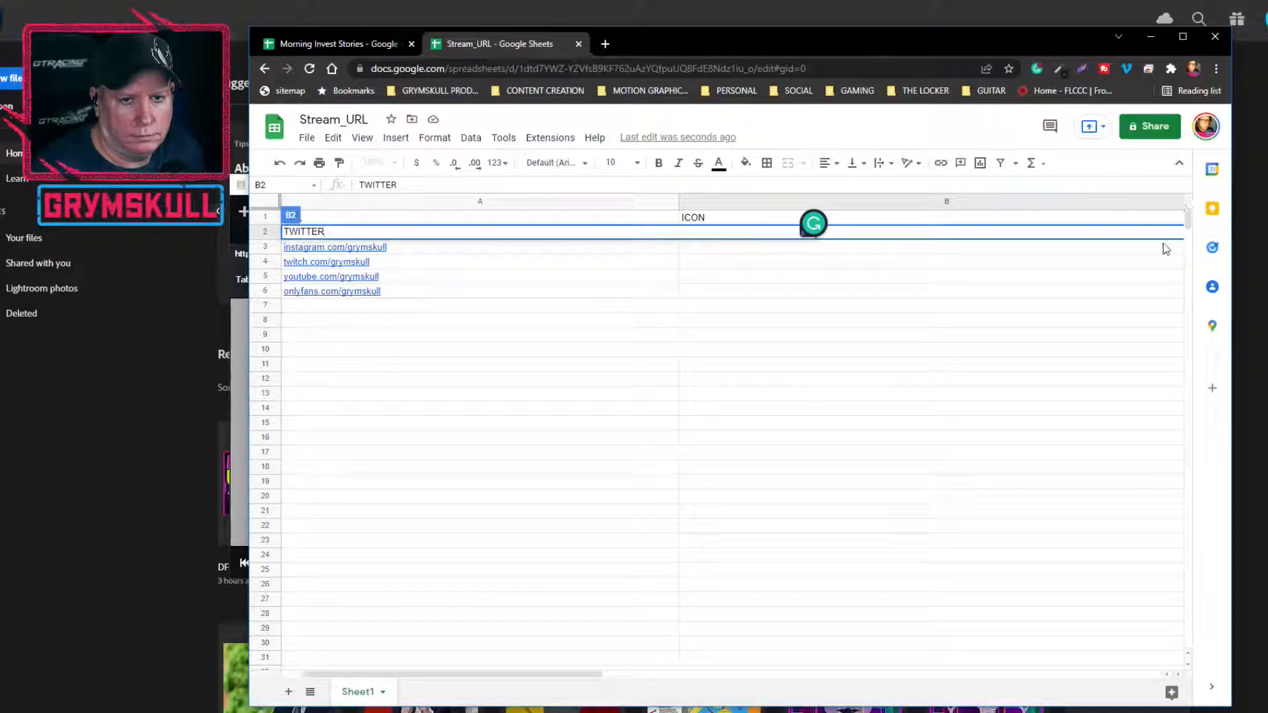
pyautogui.press('Return')
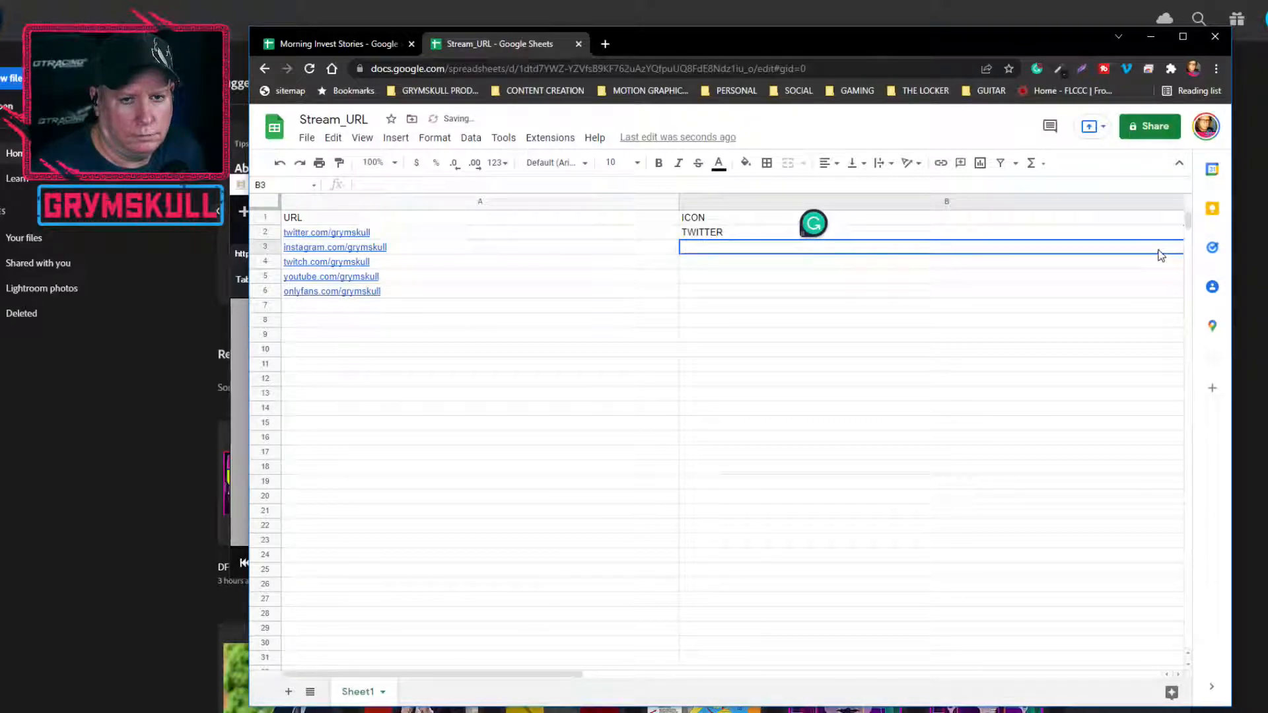
# Widen the browser window and narrow column B to about half its width
pyautogui.click(1177, 201)
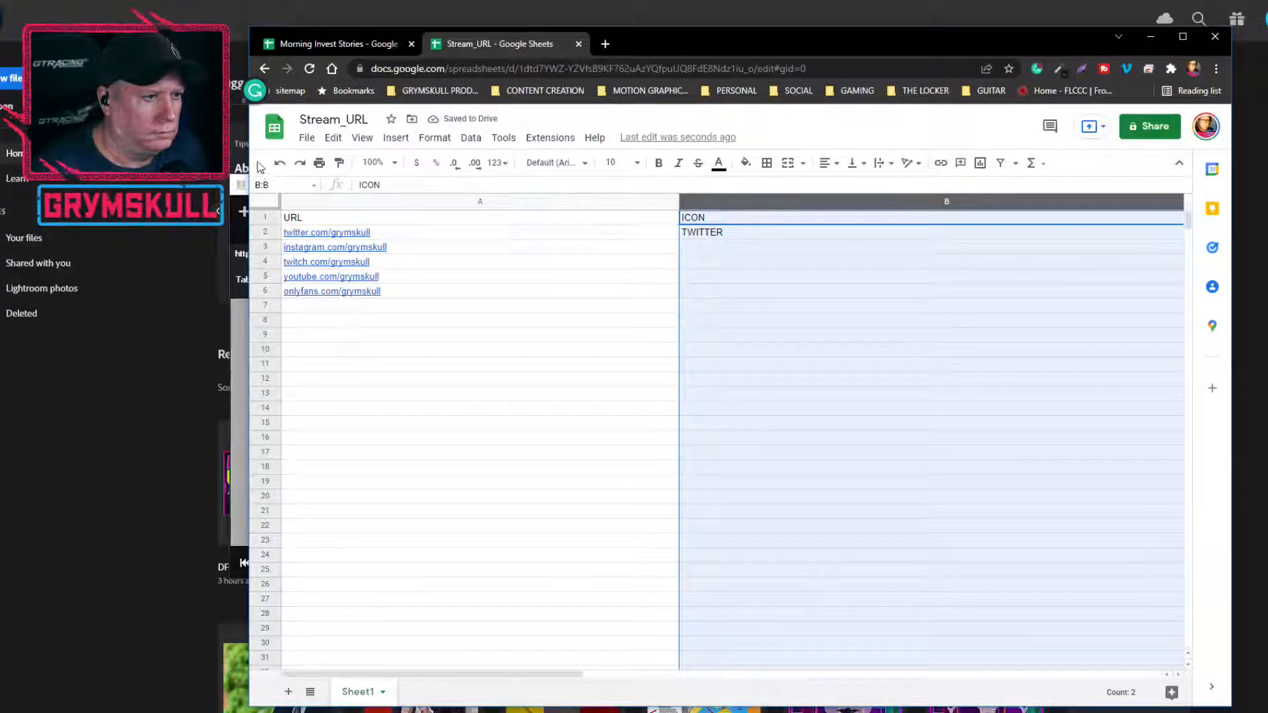
pyautogui.moveTo(249, 154); pyautogui.dragTo(179, 156)
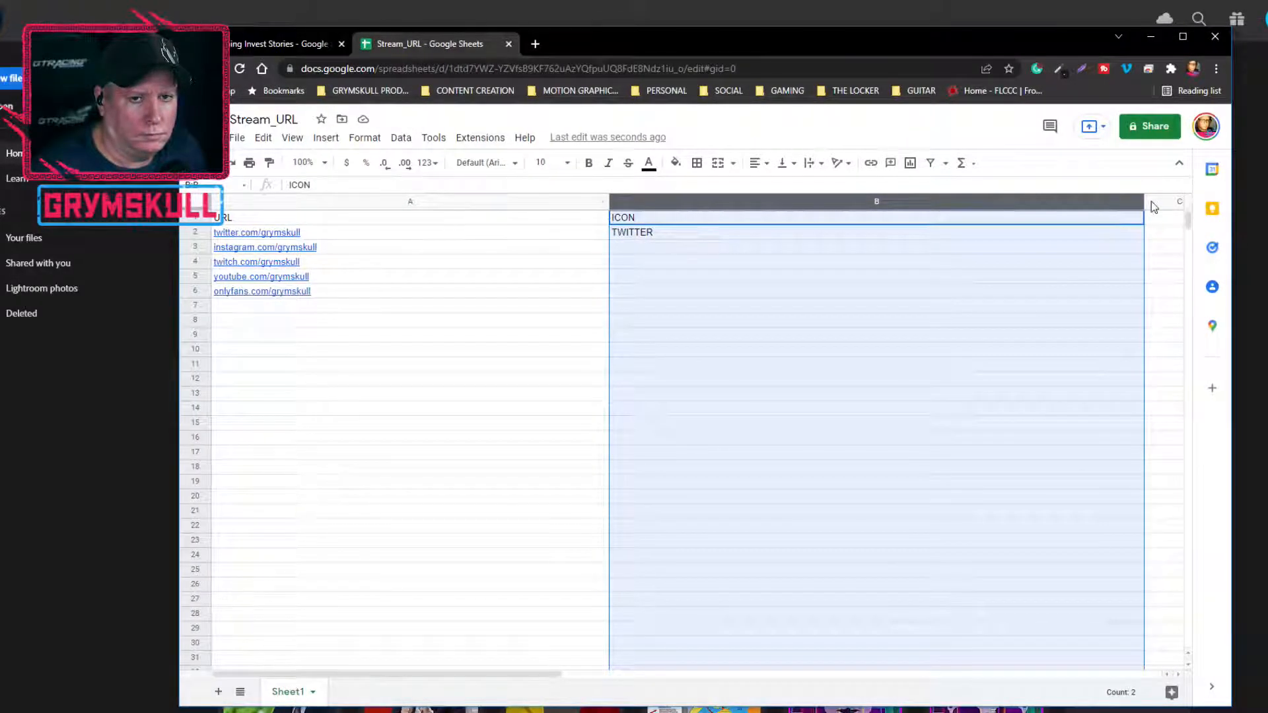
pyautogui.moveTo(1141, 202); pyautogui.dragTo(869, 202)
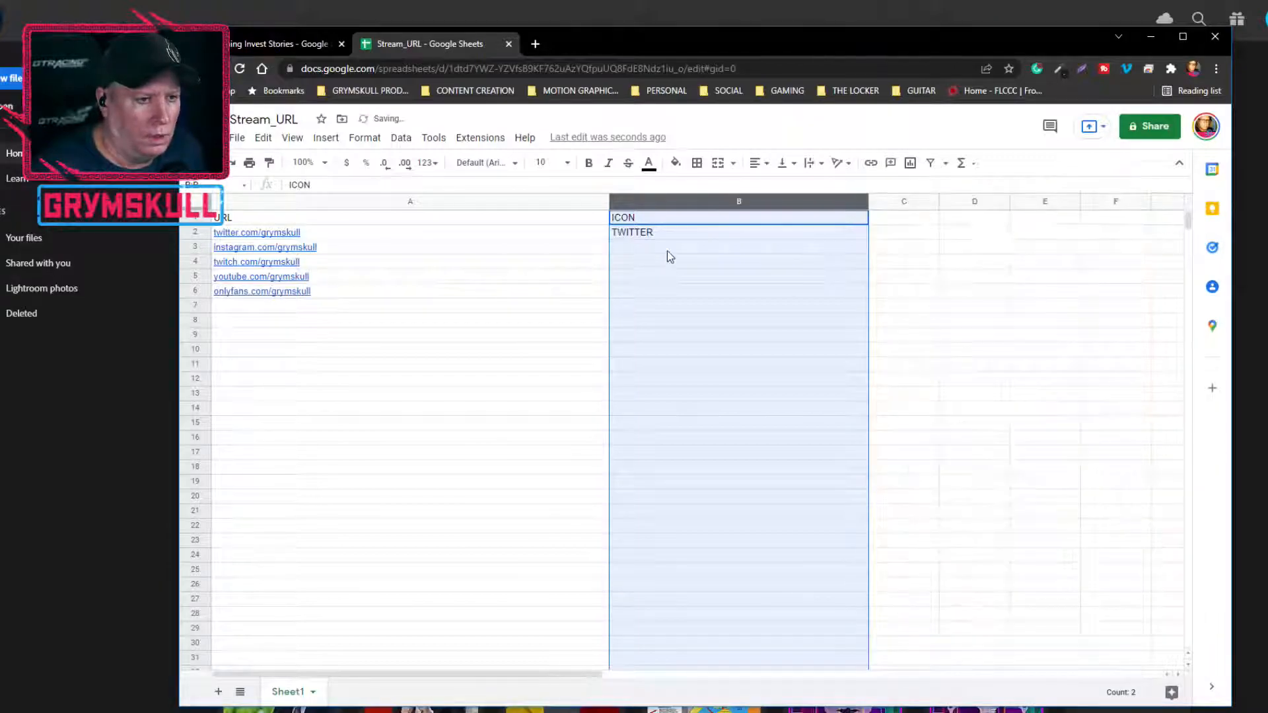
# Label the Instagram and Twitch rows in the ICON column as INSTA in B3 and TWITCH in B4
pyautogui.click(669, 248)
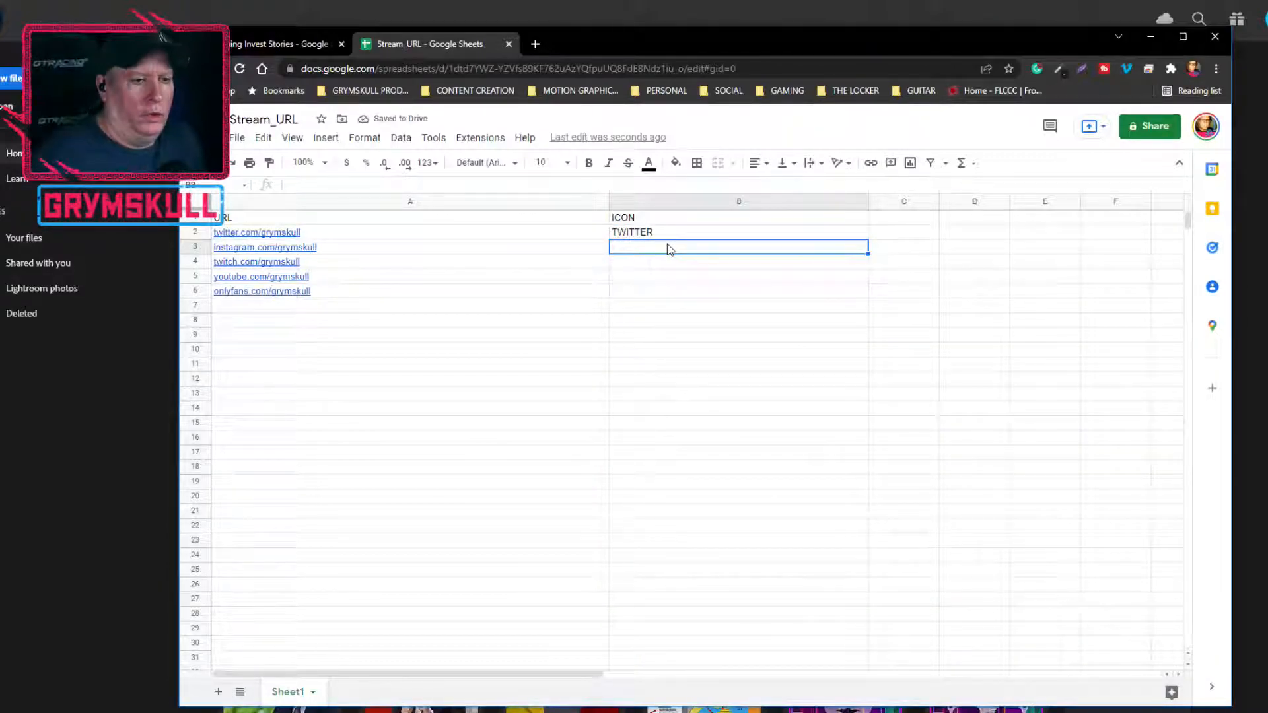
pyautogui.write('INSTA')
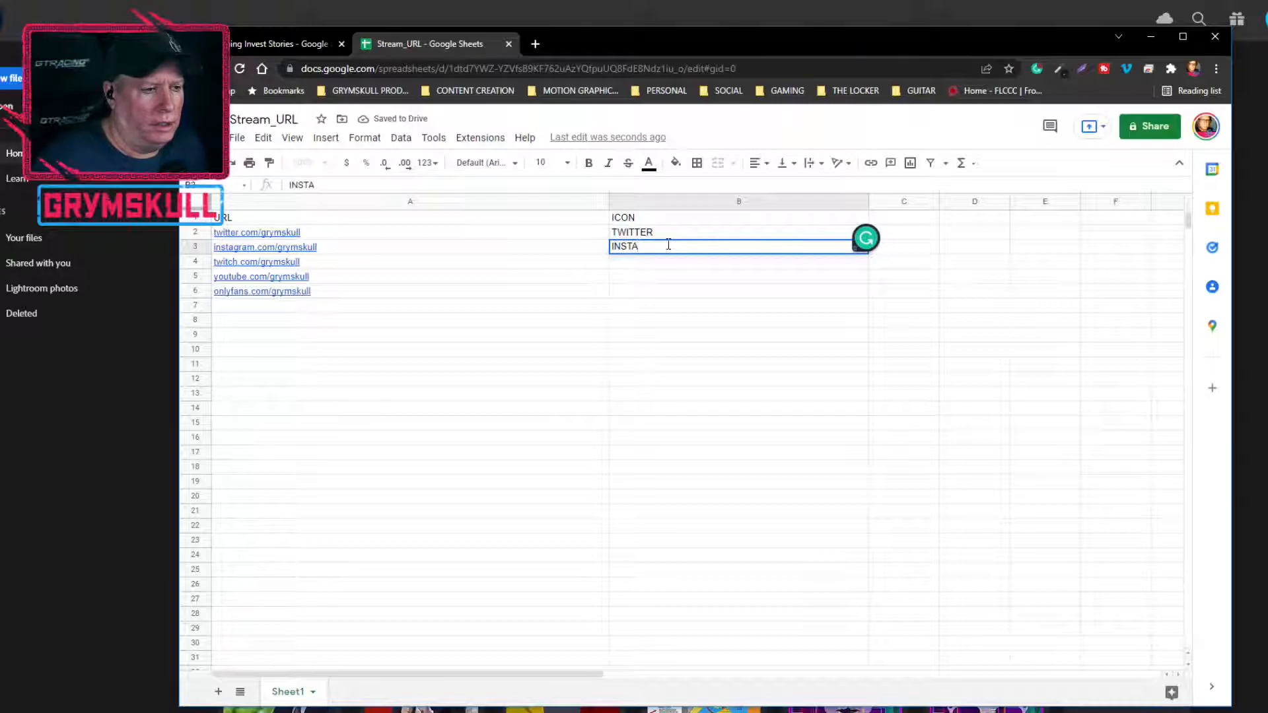
pyautogui.press('Return')
pyautogui.click(647, 249)
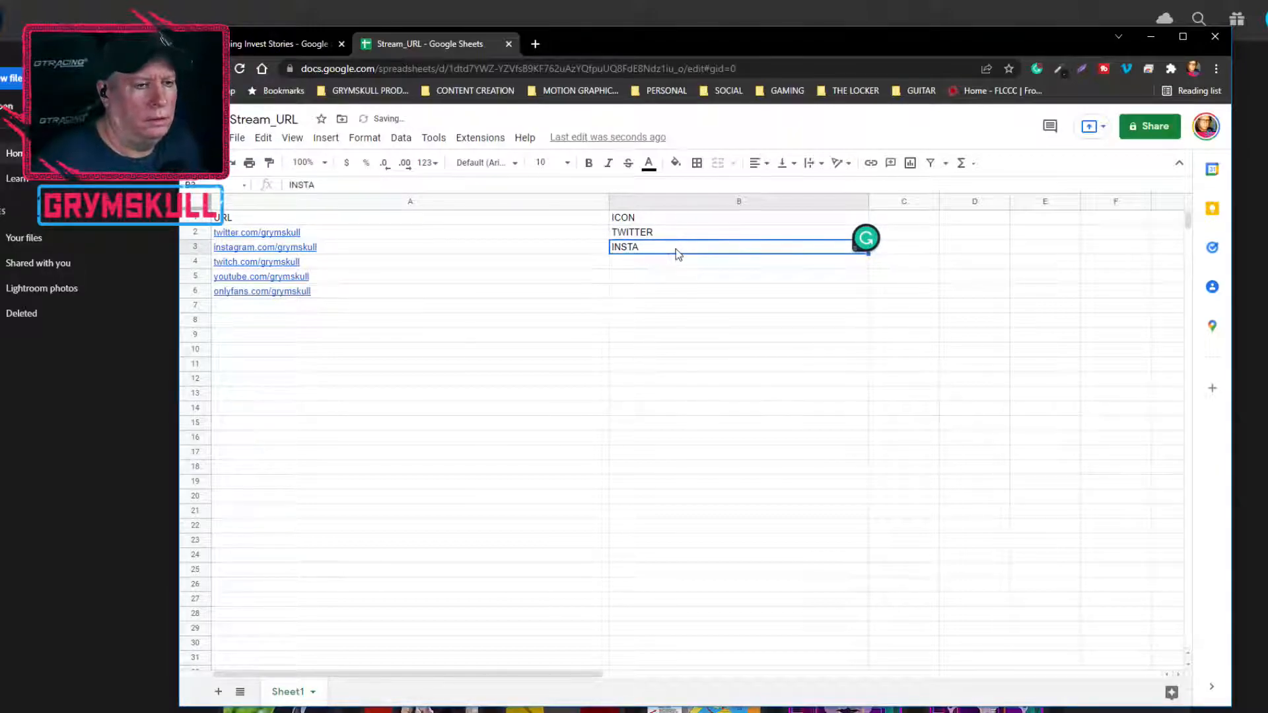
pyautogui.click(671, 262)
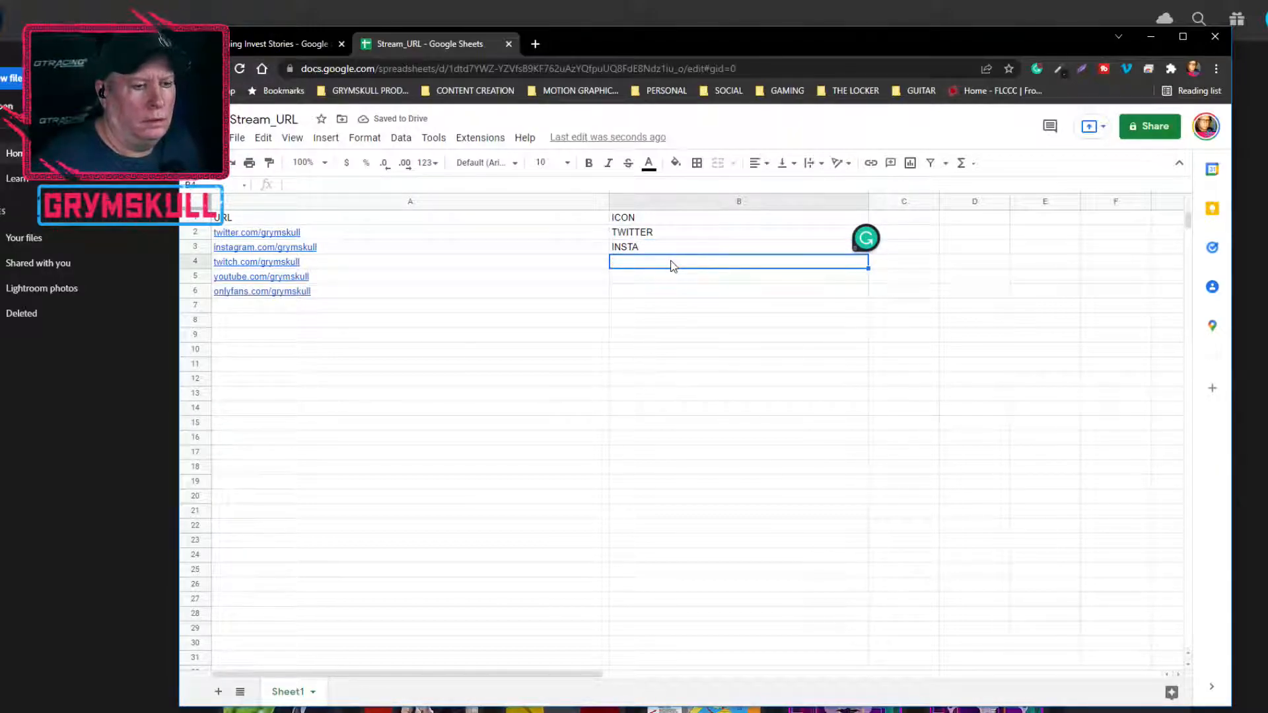
pyautogui.write('TWITCH')
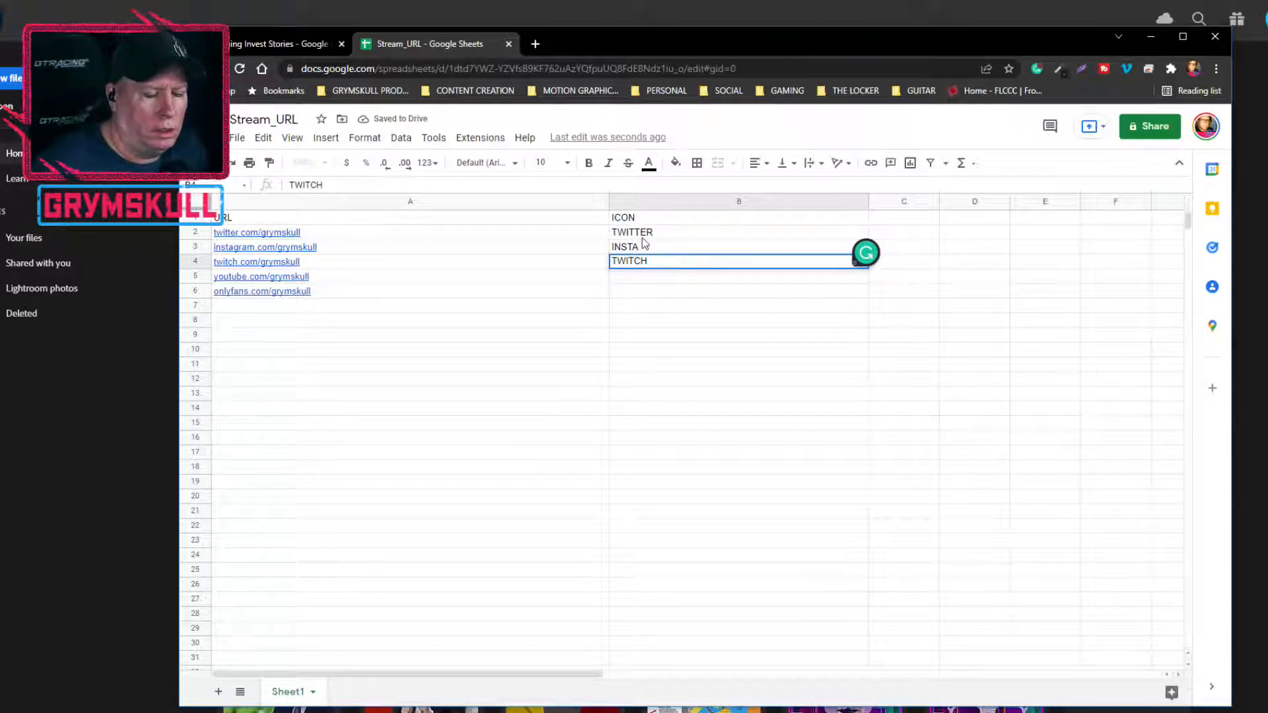
# Label the YouTube and OnlyFans rows in the ICON column as YT in B5 and OF in B6
pyautogui.click(618, 282)
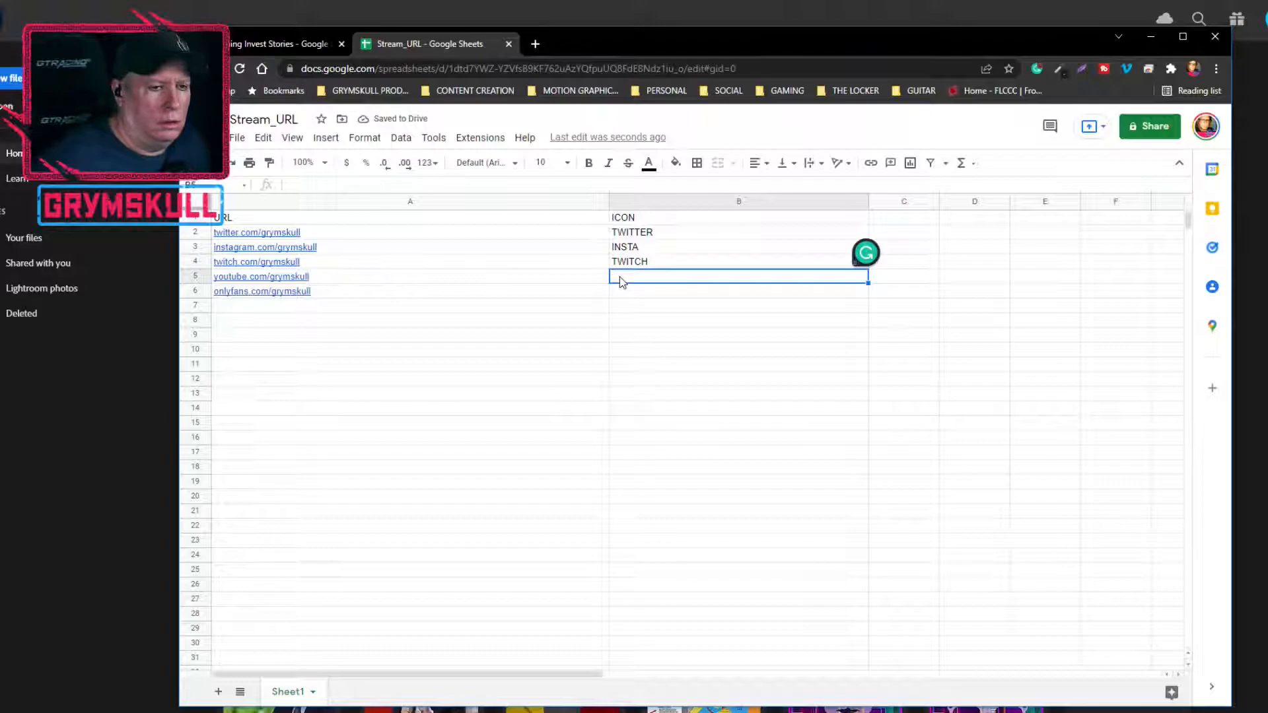
pyautogui.doubleClick(620, 282)
pyautogui.write('YT')
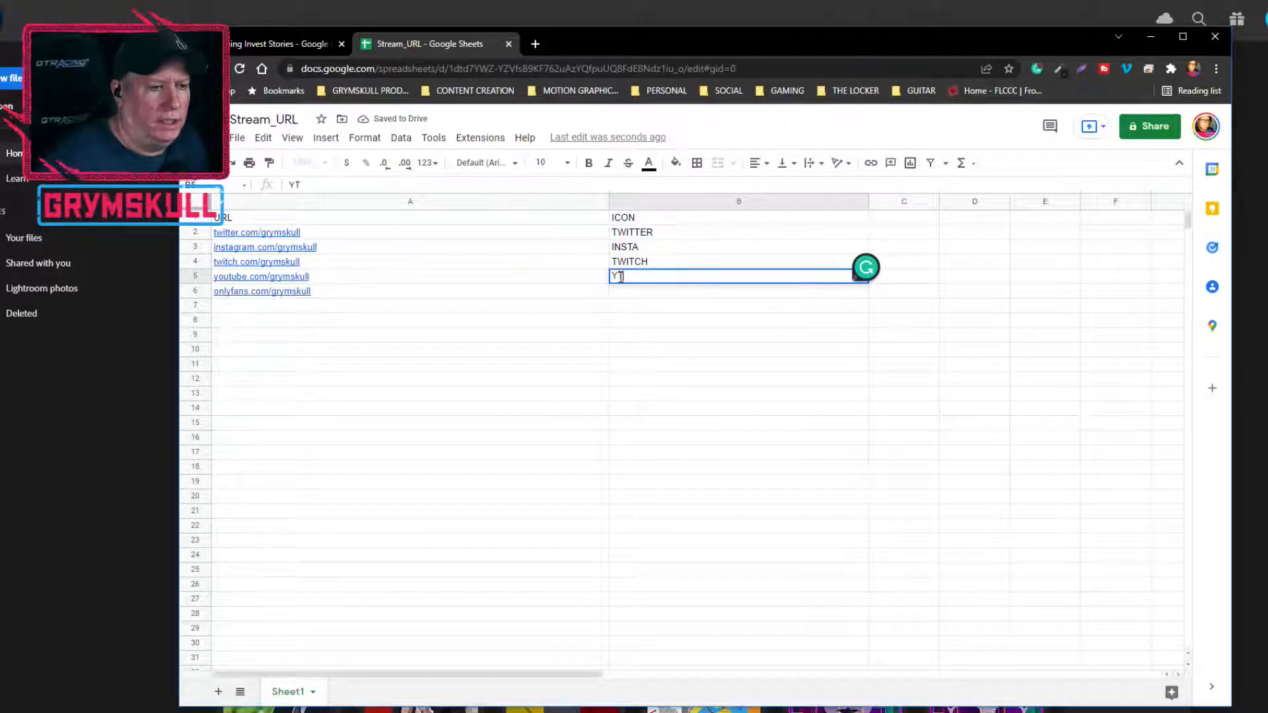
pyautogui.doubleClick(631, 293)
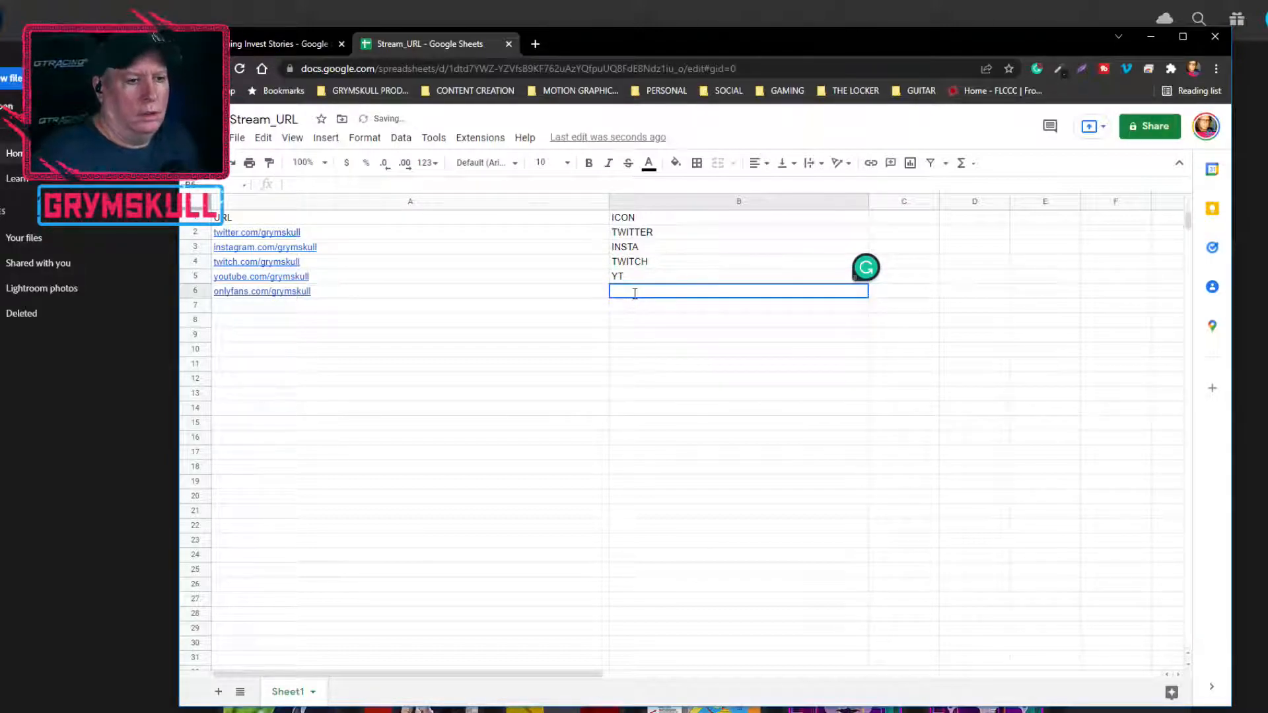
pyautogui.write('OF')
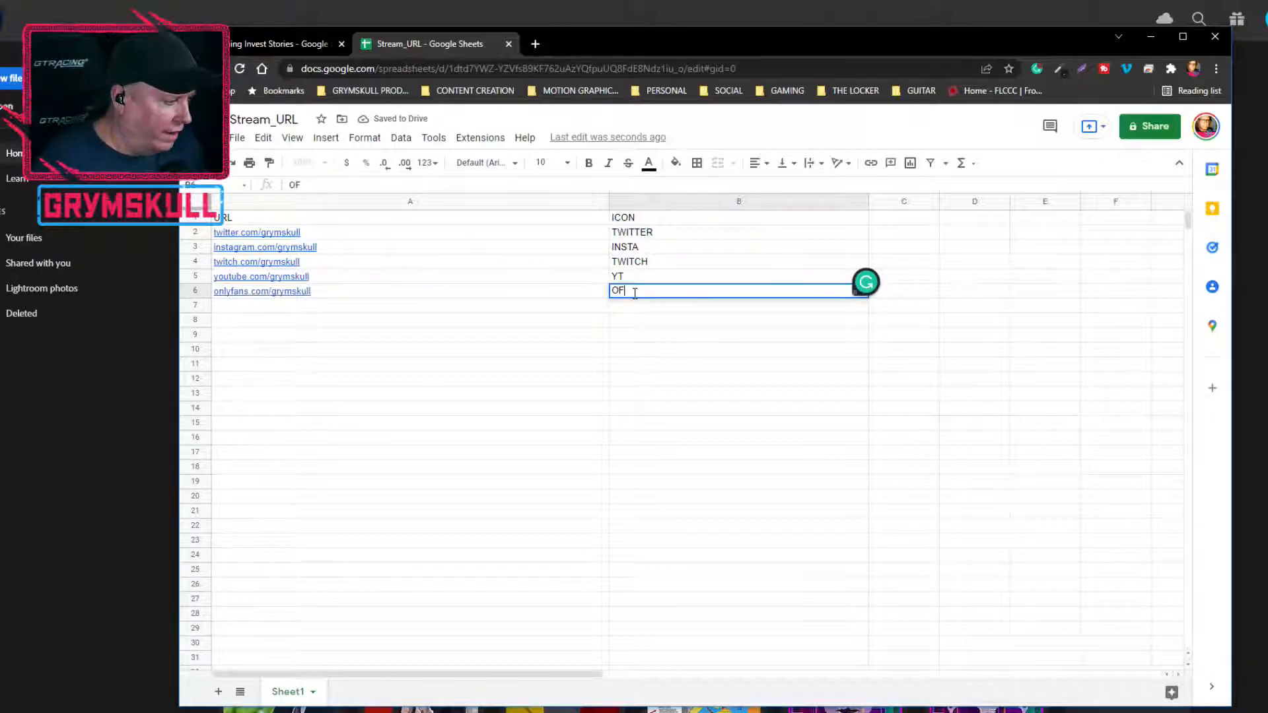
pyautogui.click(721, 379)
pyautogui.click(555, 364)
pyautogui.click(571, 304)
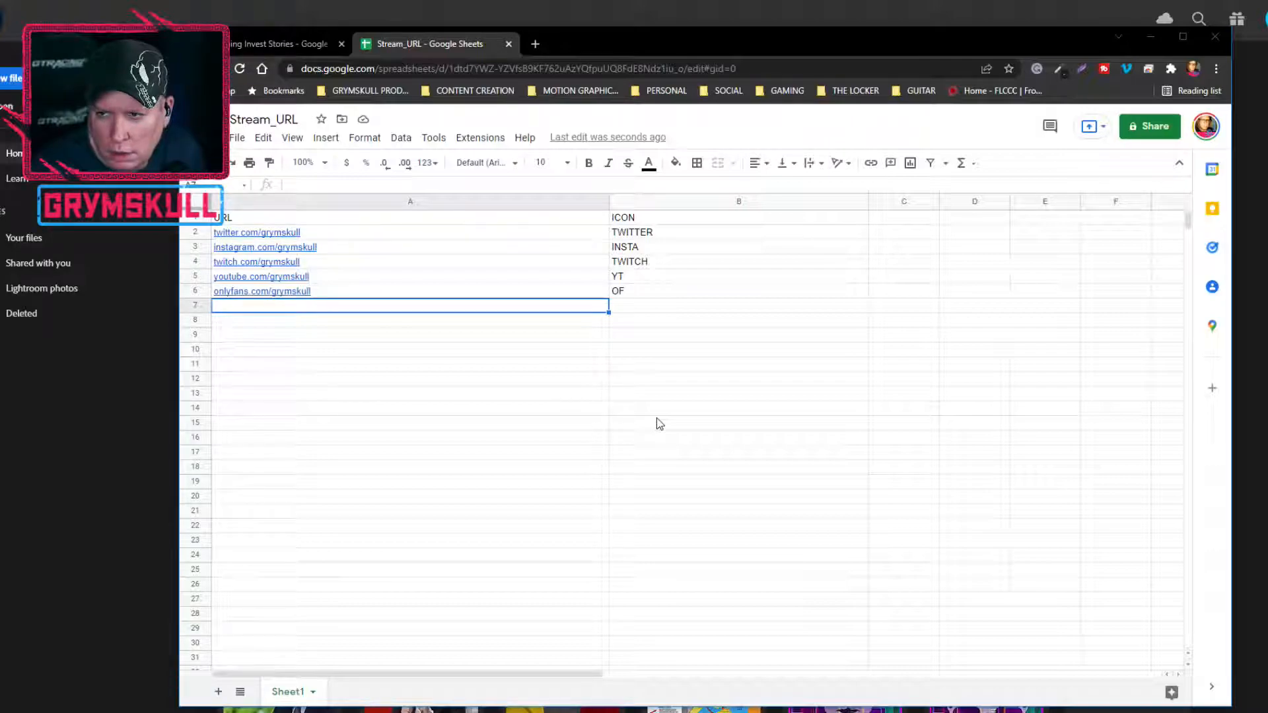
pyautogui.click(701, 426)
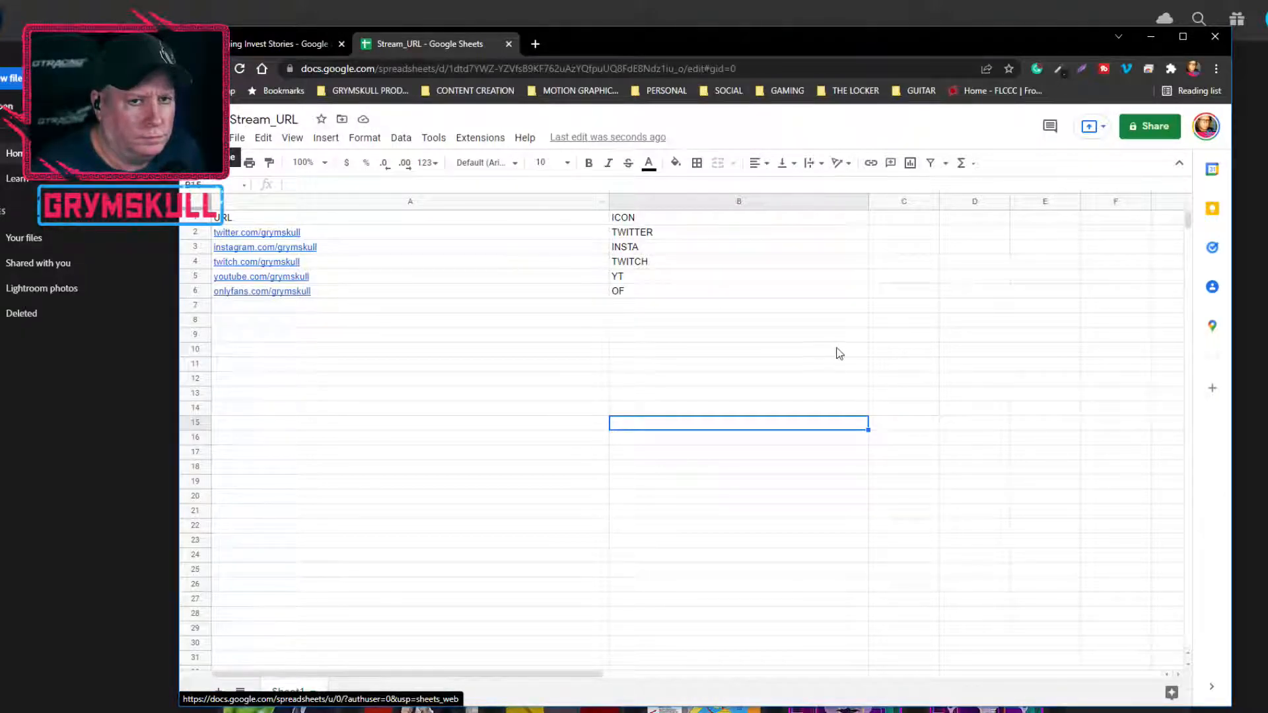
# Share the Stream_URL spreadsheet with anyone who has the link, with Viewer access
pyautogui.click(1168, 129)
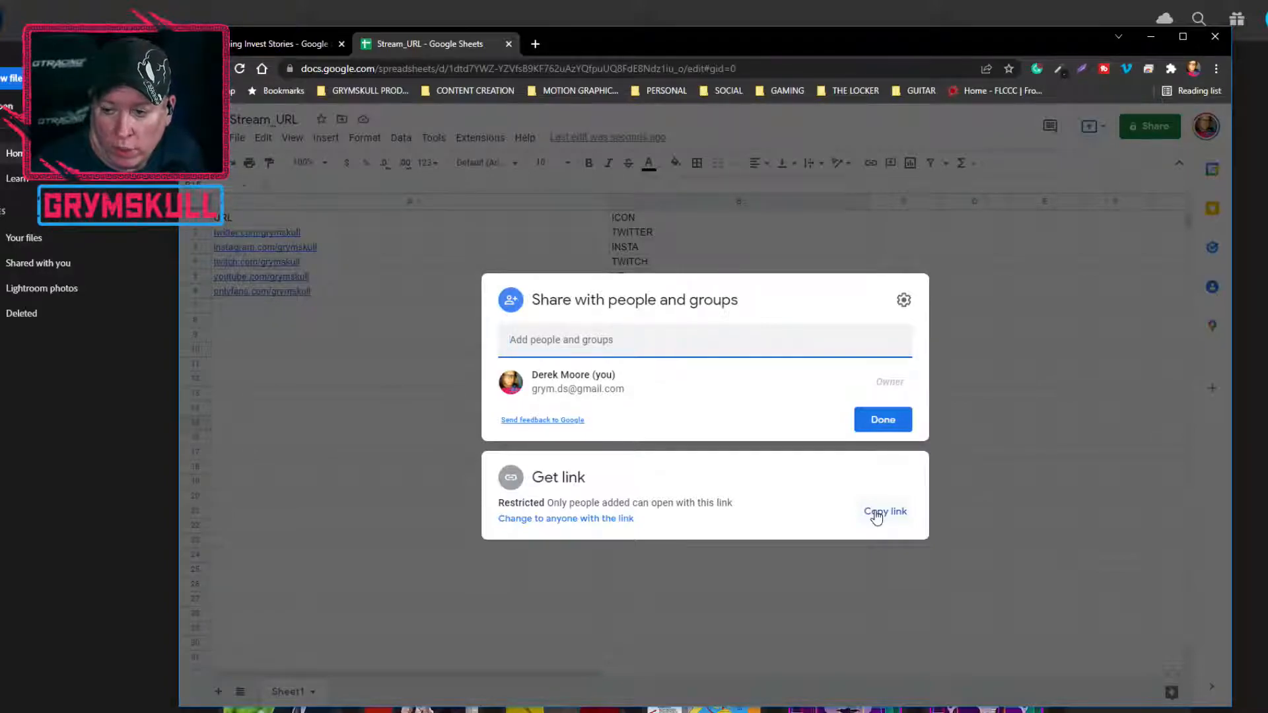
pyautogui.click(568, 518)
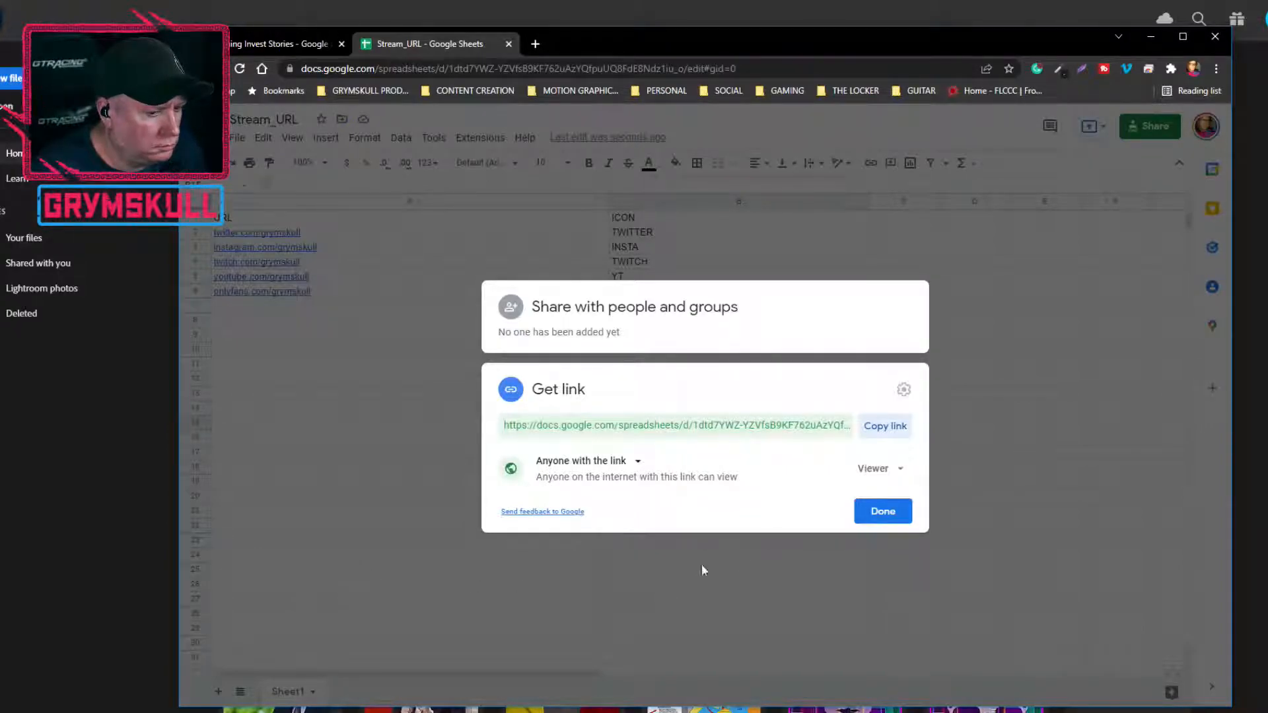
pyautogui.click(882, 511)
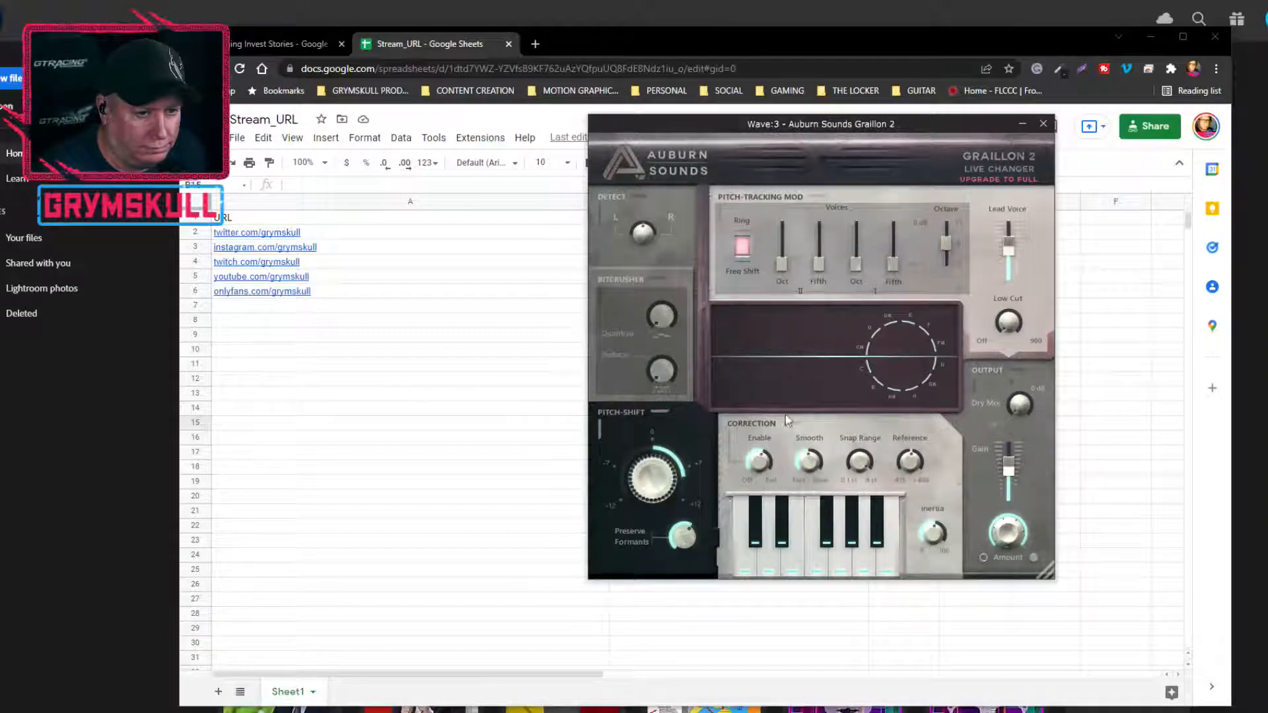
# Lower the Pitch-Shift amount in the Graillon 2 voice plugin to a negative semitone value and close the plugin window
pyautogui.moveTo(663, 476); pyautogui.dragTo(690, 677)
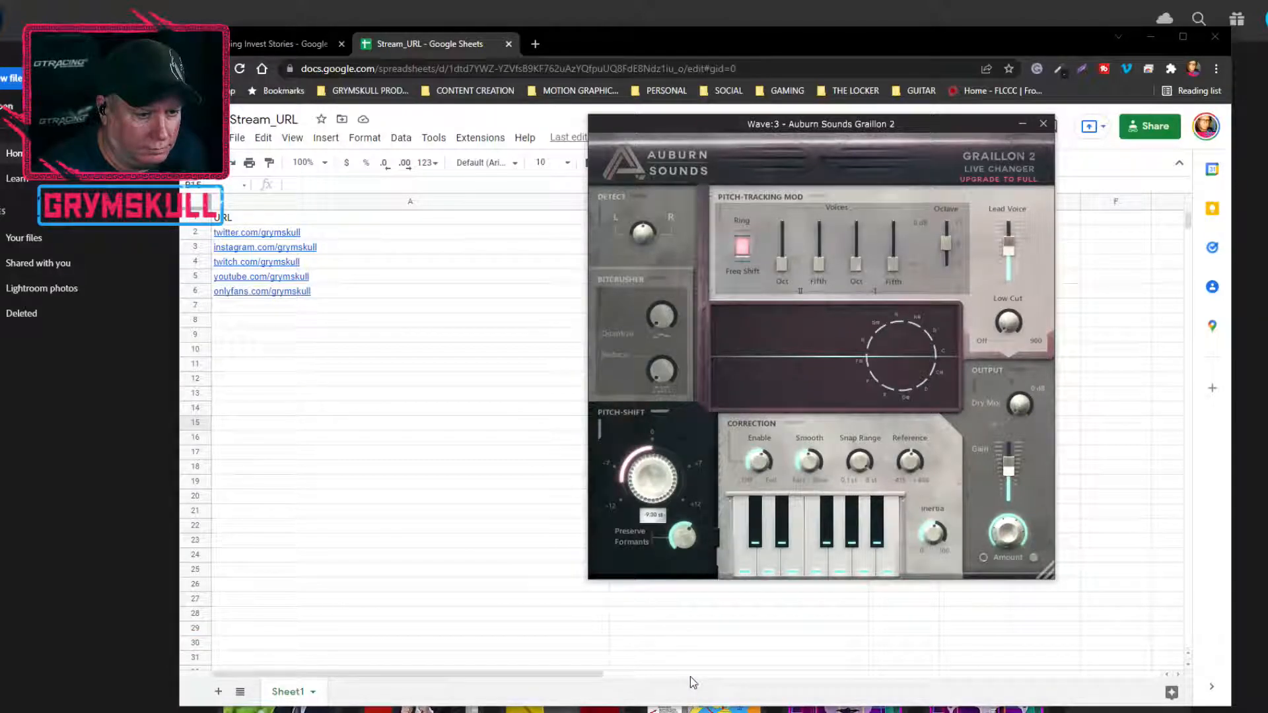
pyautogui.click(1044, 124)
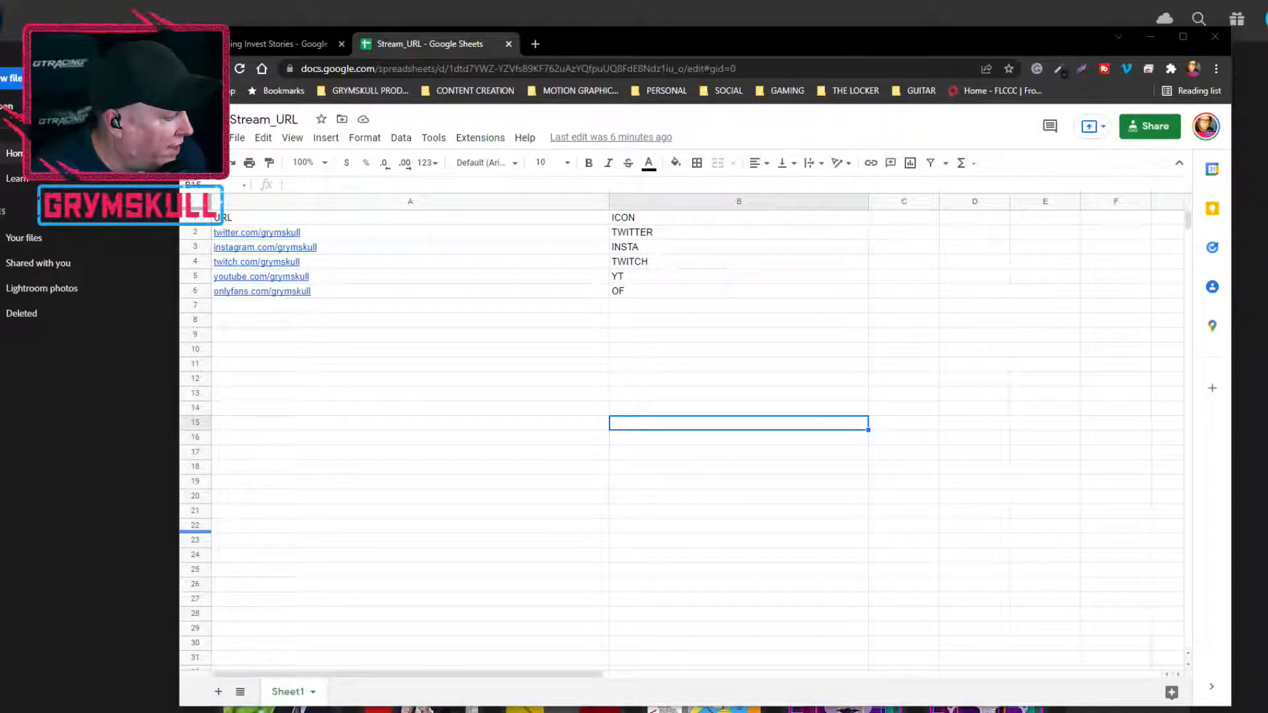
# Switch to the Data Sources window, review the URL_Data_Source table from Sheet1, and close the window
pyautogui.hotkey('alt', 'Tab')
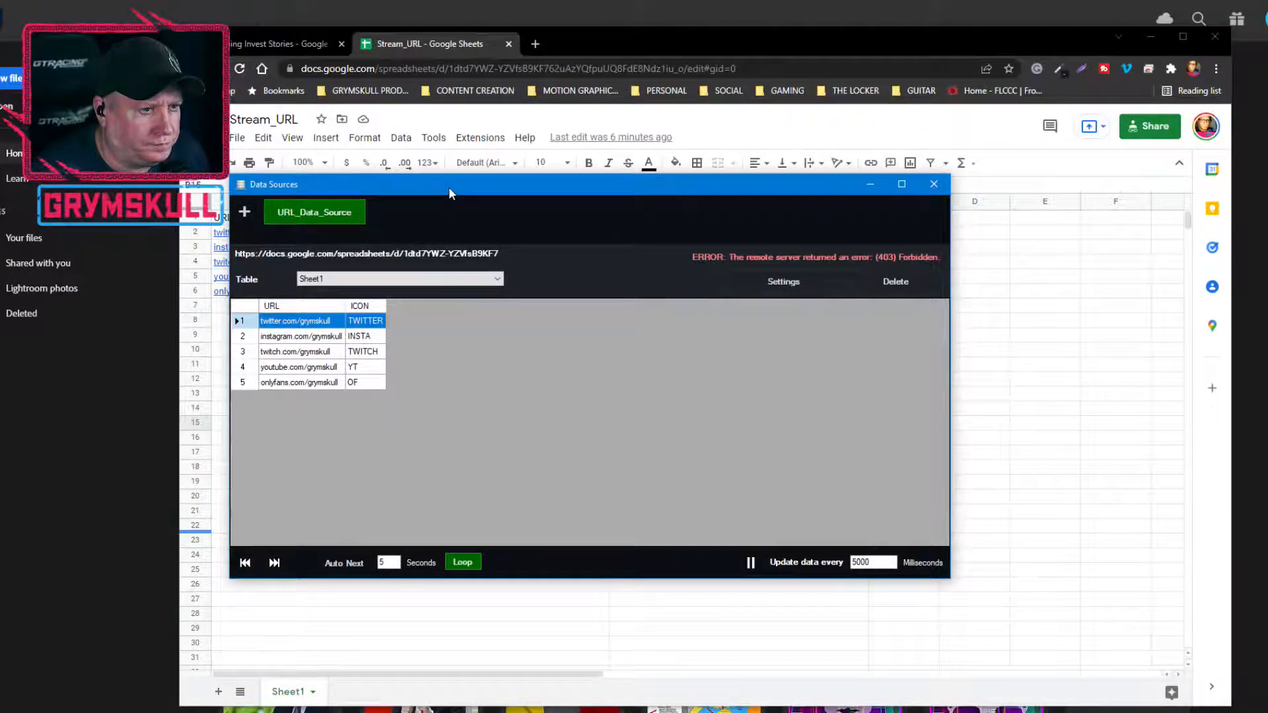
pyautogui.moveTo(449, 187); pyautogui.dragTo(512, 204)
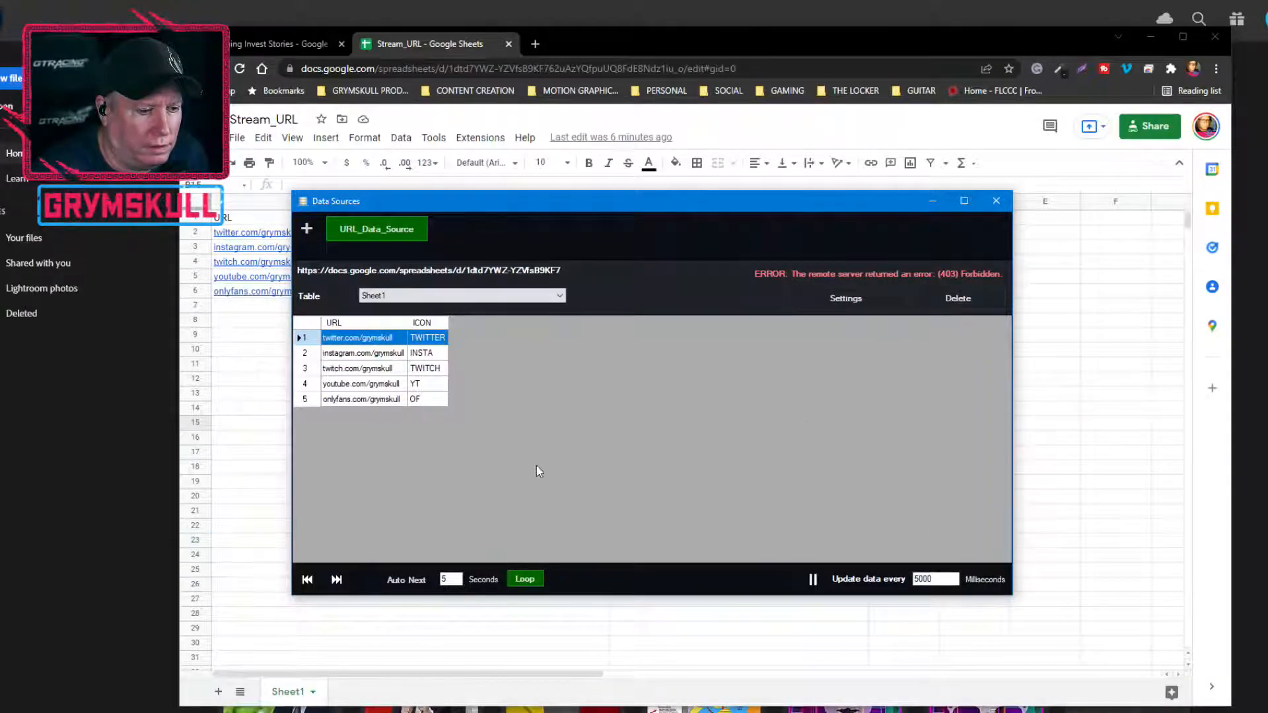
pyautogui.click(996, 201)
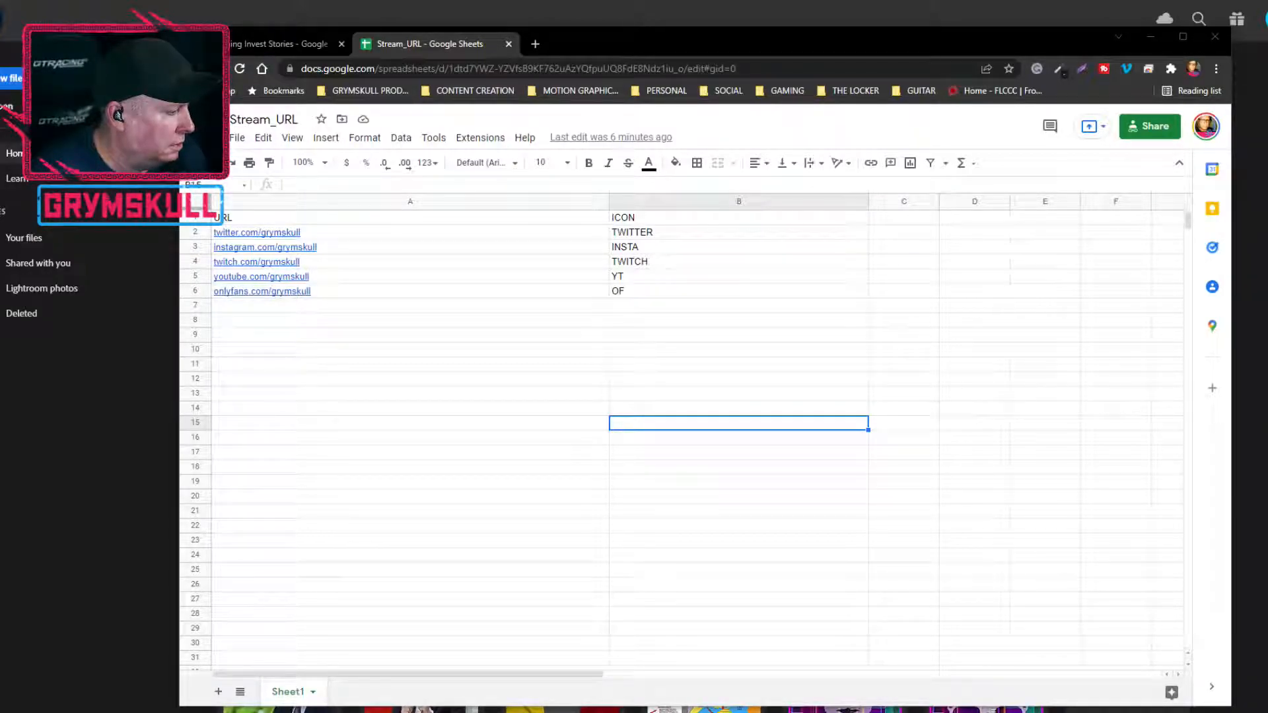
# Bring the Data Sources window in front of the spreadsheet and check the available tables for URL_Data_Source
pyautogui.moveTo(0, 201); pyautogui.dragTo(711, 203)
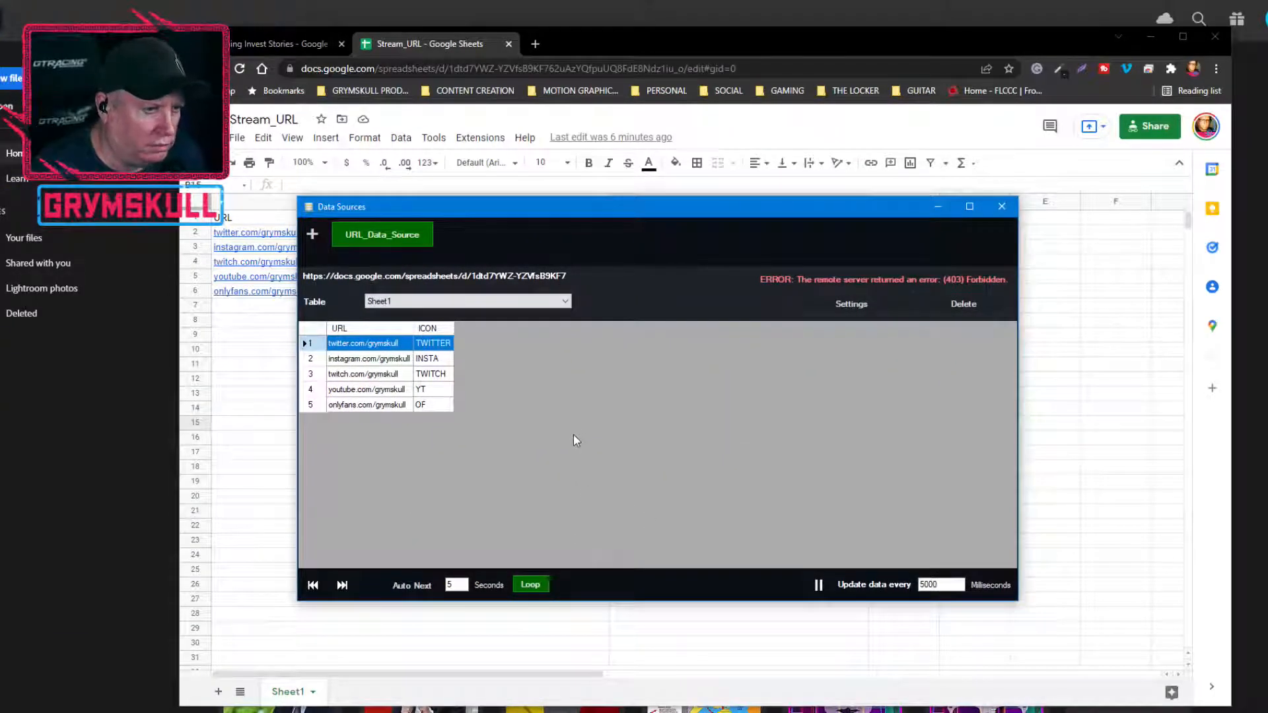
pyautogui.click(540, 303)
pyautogui.click(539, 306)
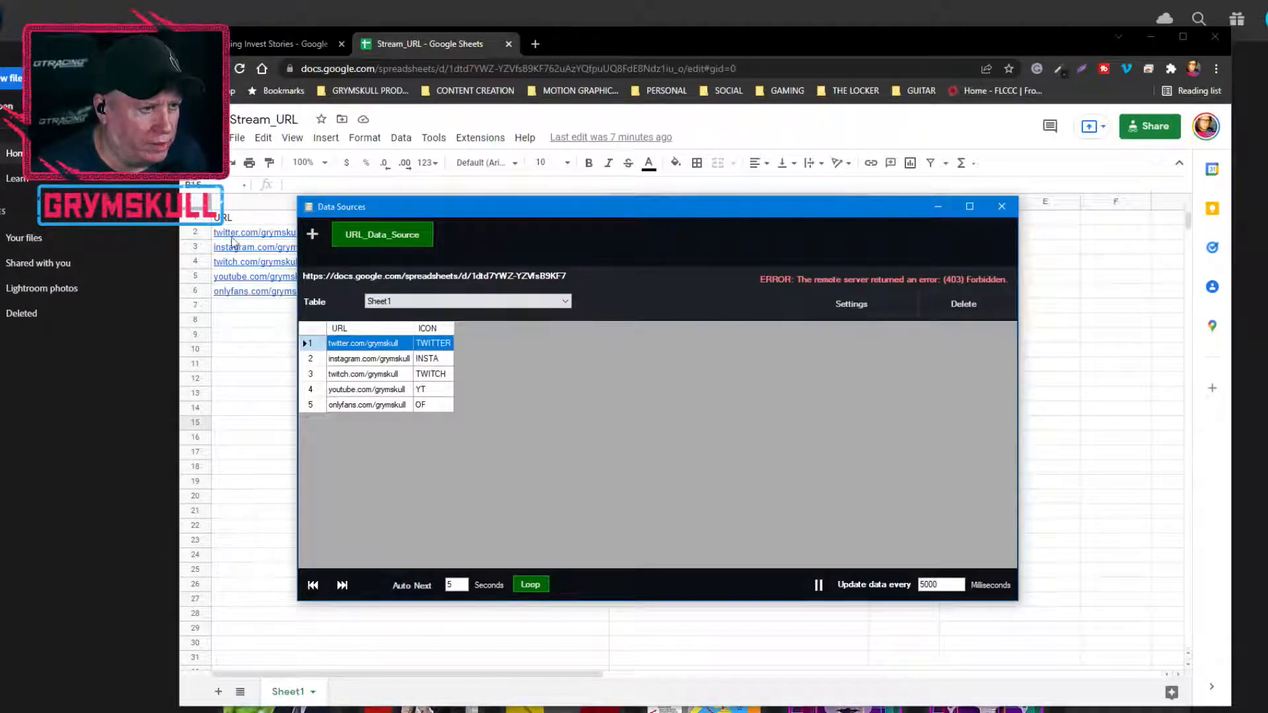
# Rename Sheet1 of the Stream_URL spreadsheet as SOCIAL URLS
pyautogui.click(290, 693)
pyautogui.click(294, 694)
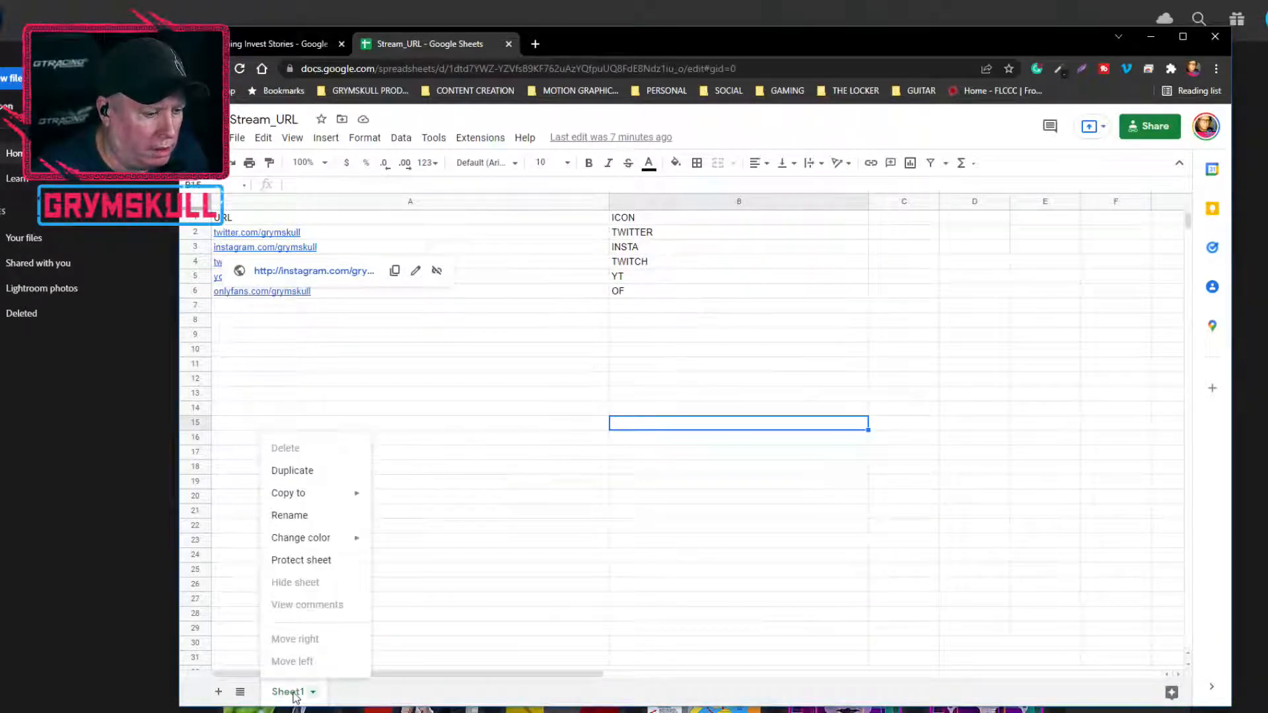
pyautogui.doubleClick(299, 696)
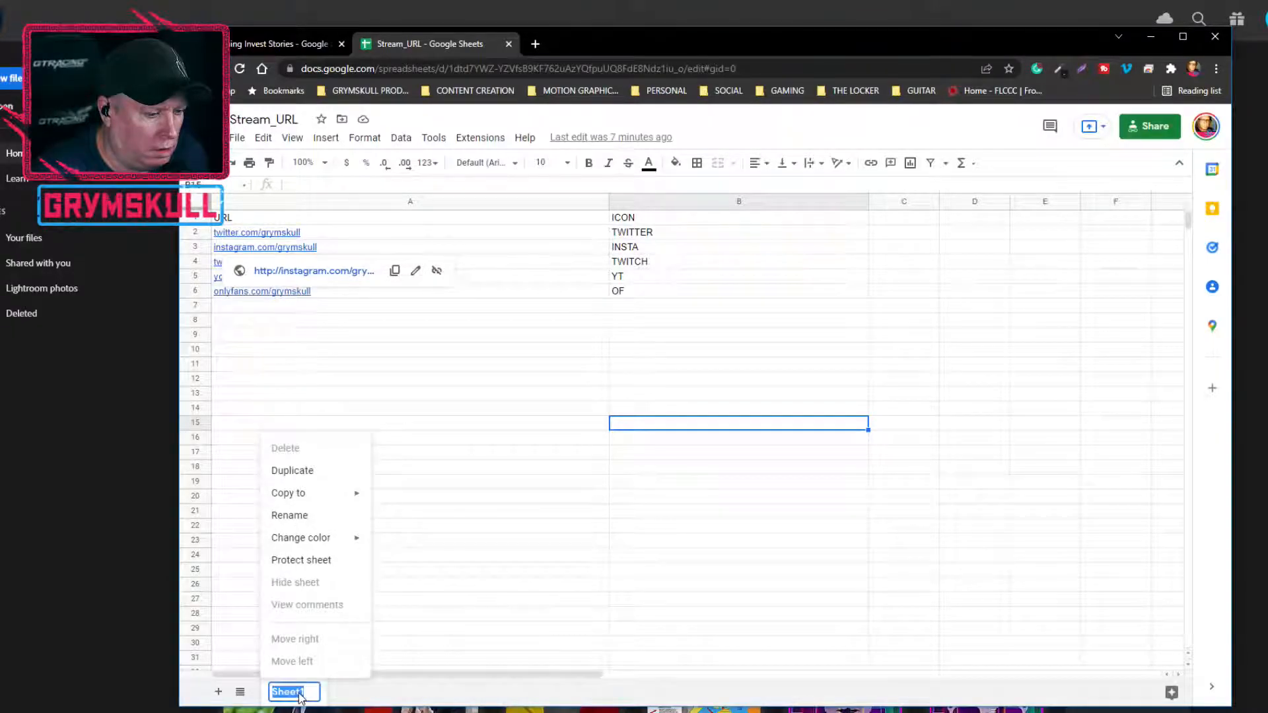
pyautogui.write('SOCIAL')
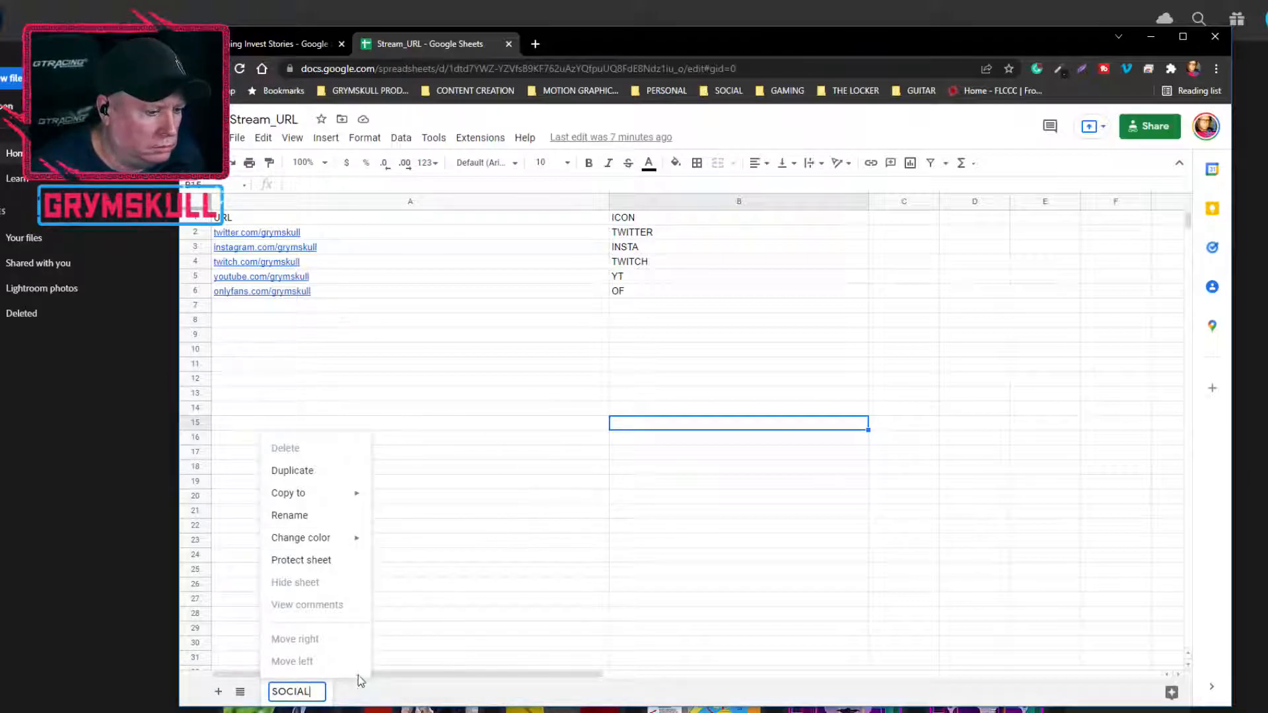
pyautogui.write('URLS')
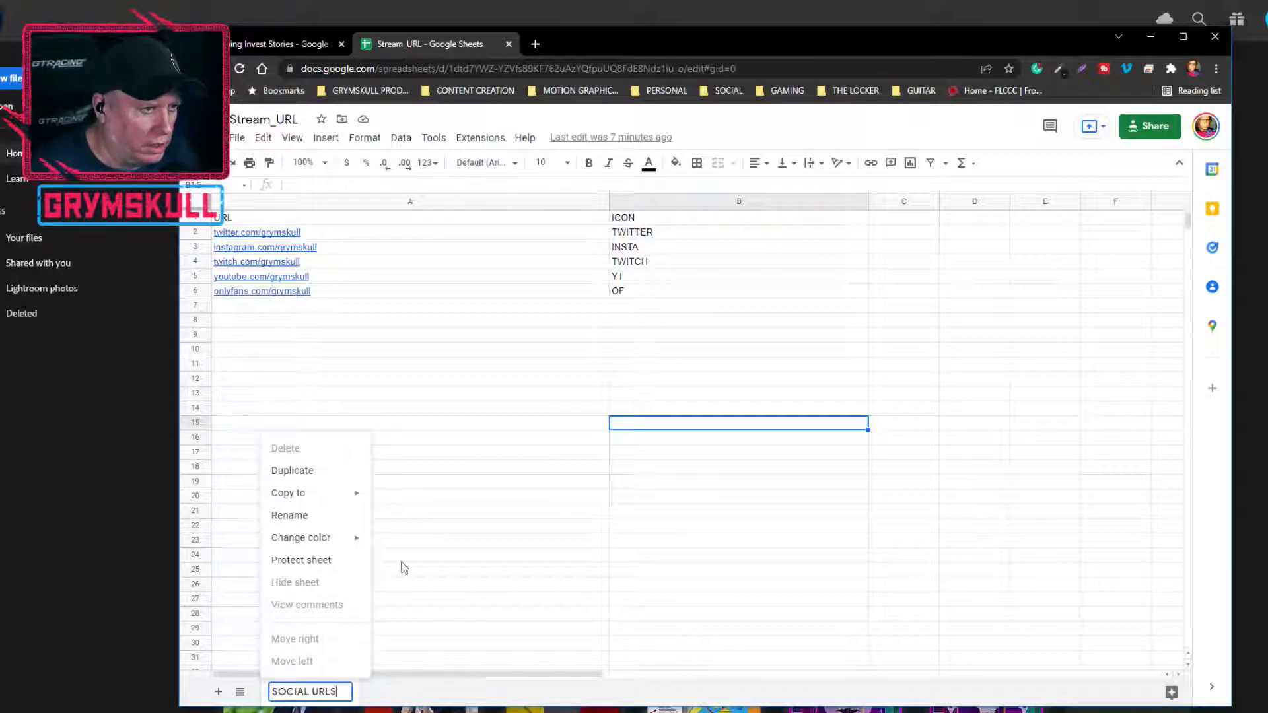
pyautogui.press('Return')
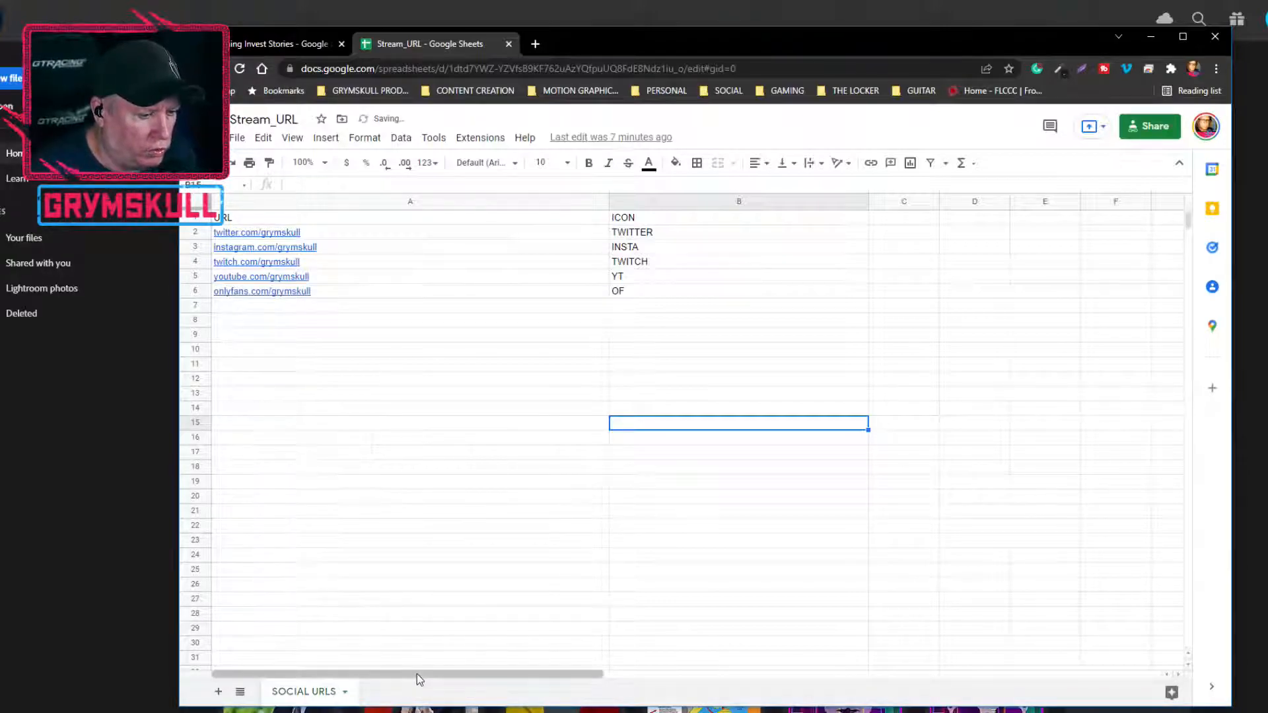
# Add a Facebook row with facebook.com/grymskull in A7 and the icon label FB in B7
pyautogui.click(295, 310)
pyautogui.doubleClick(299, 308)
pyautogui.write('facebook.com/grymskull')
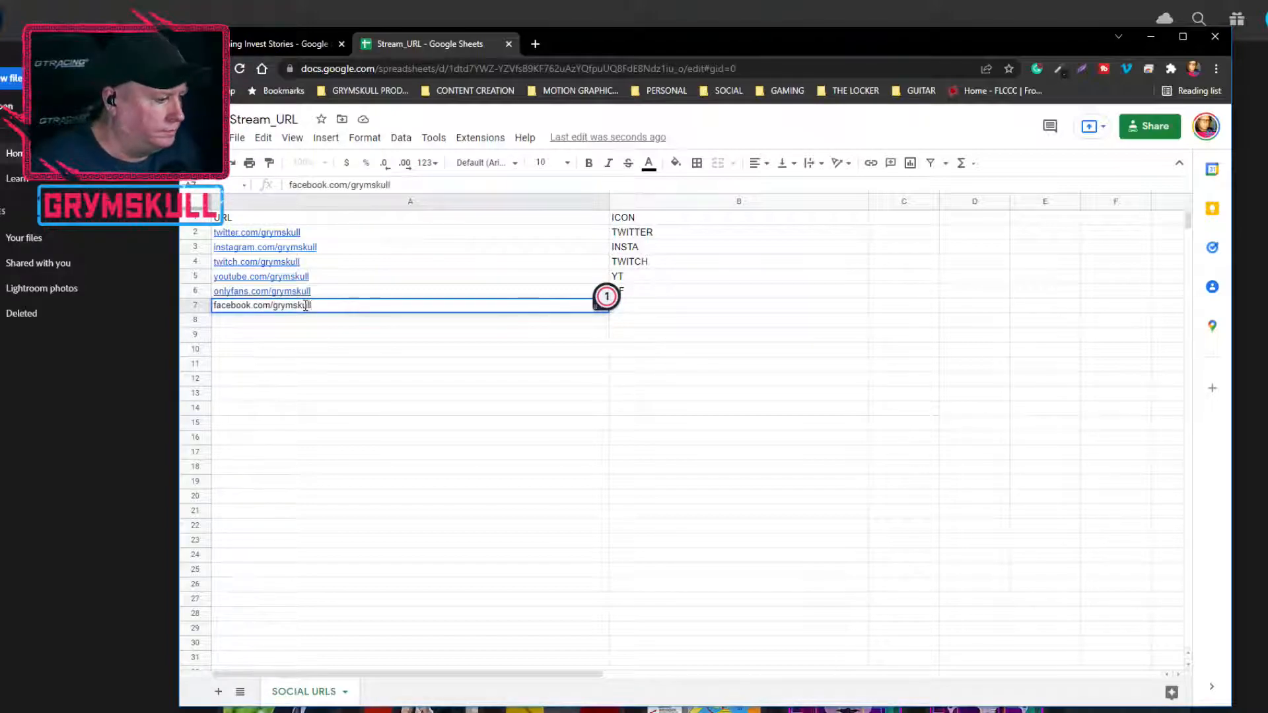
pyautogui.click(215, 441)
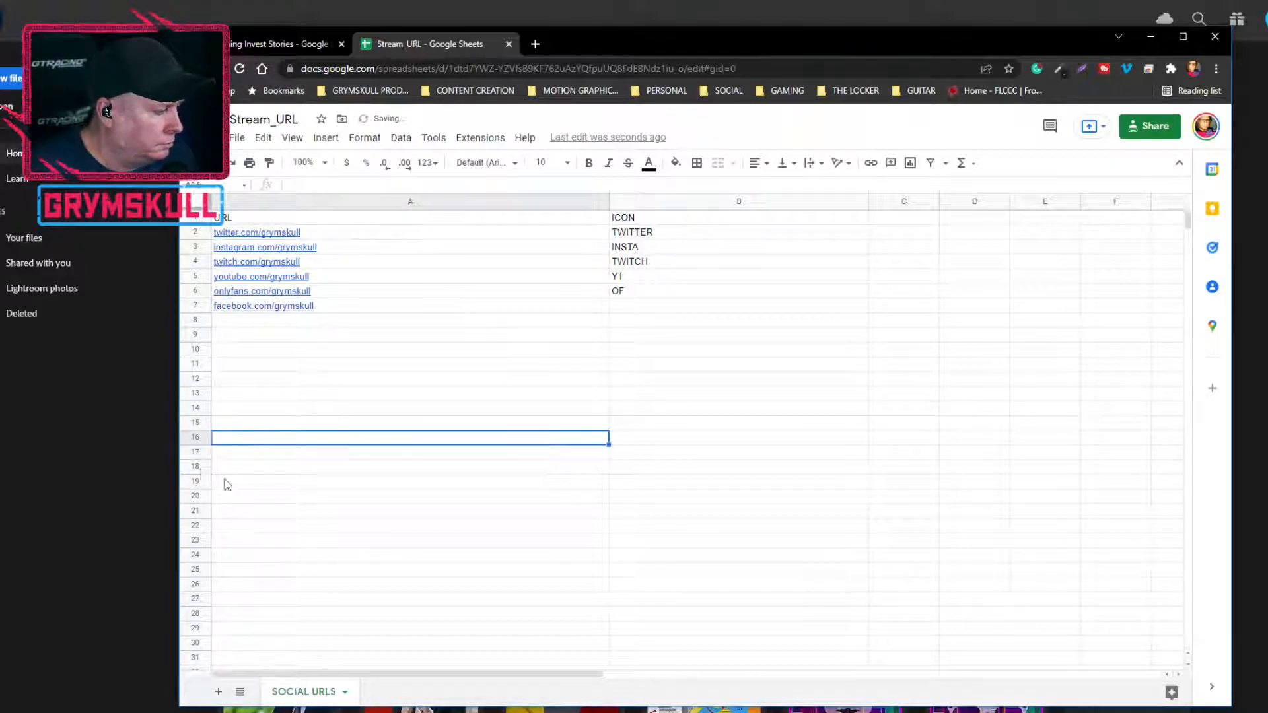
pyautogui.click(632, 307)
pyautogui.write('FB')
pyautogui.click(427, 441)
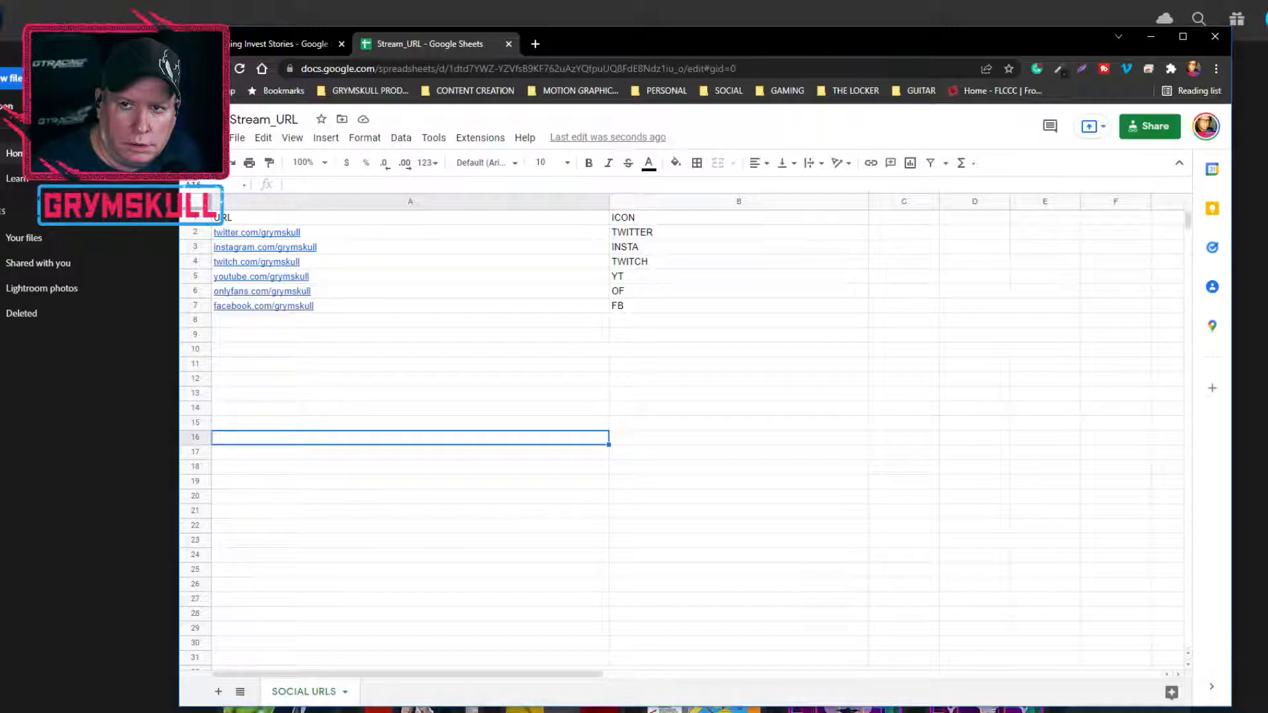
# Narrow column A of the SOCIAL URLS sheet to about half its width and select the column
pyautogui.hotkey('alt', 'Tab')
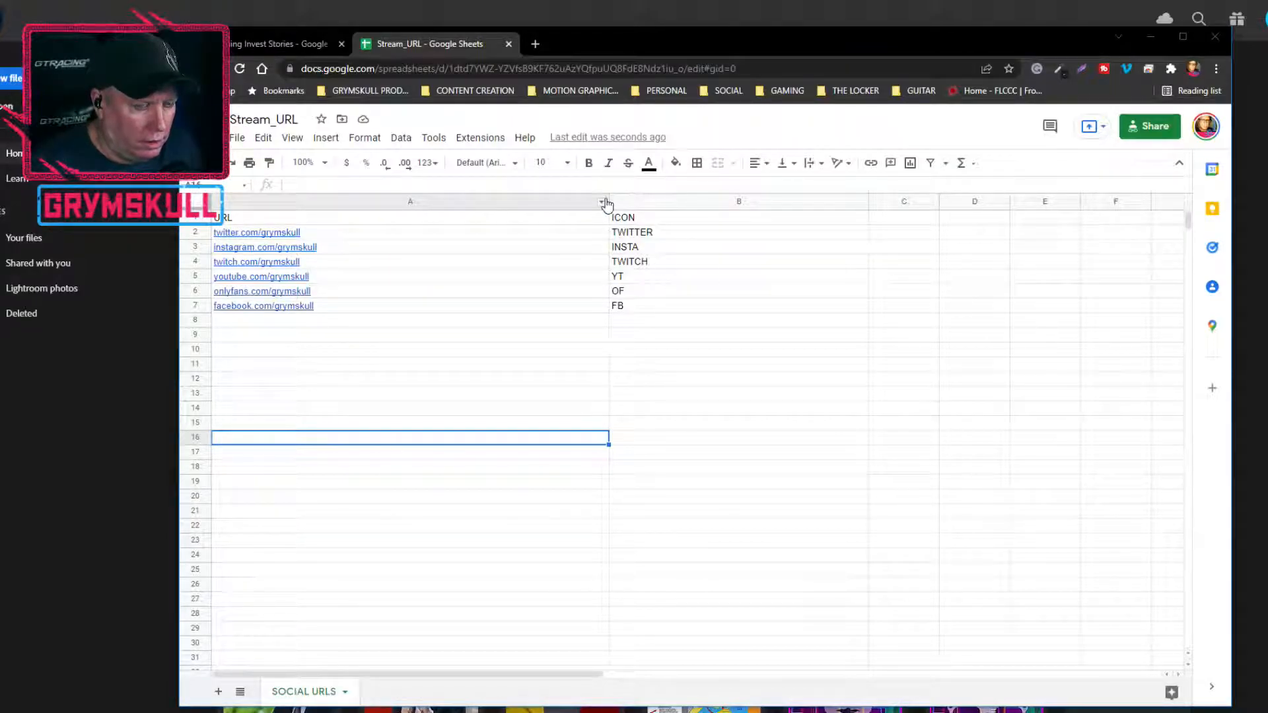
pyautogui.moveTo(607, 204); pyautogui.dragTo(407, 218)
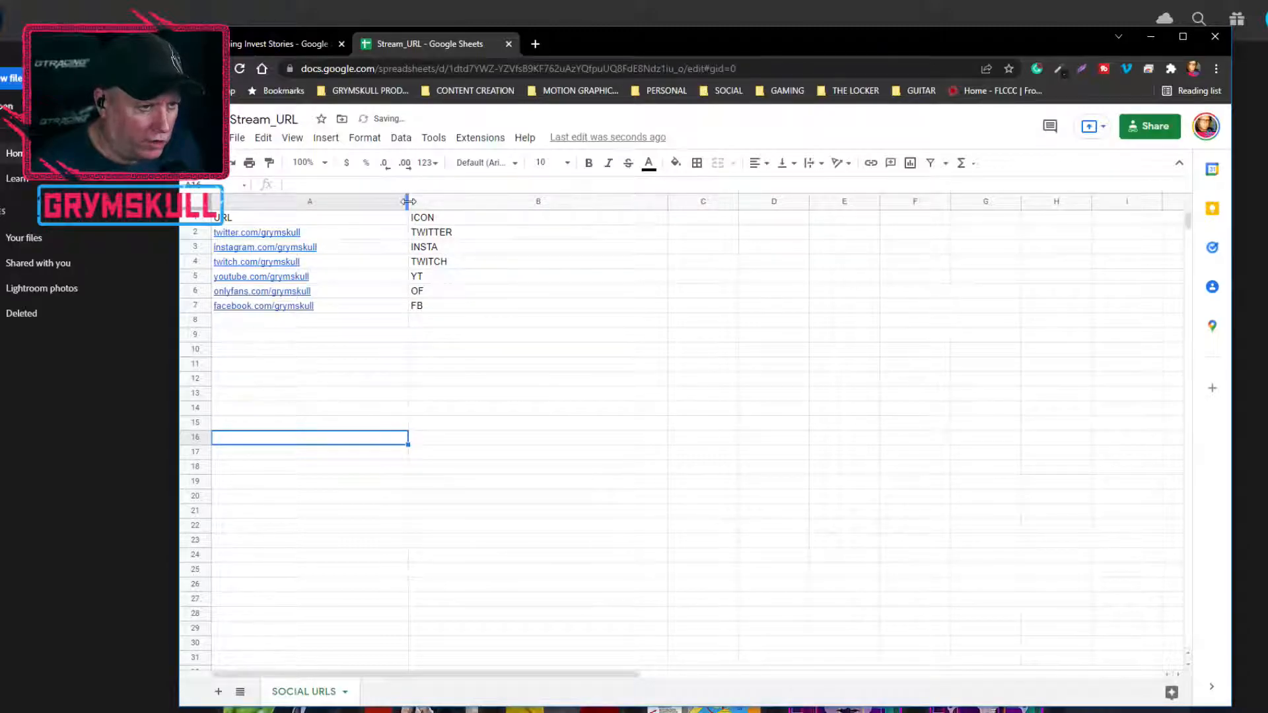
pyautogui.click(408, 201)
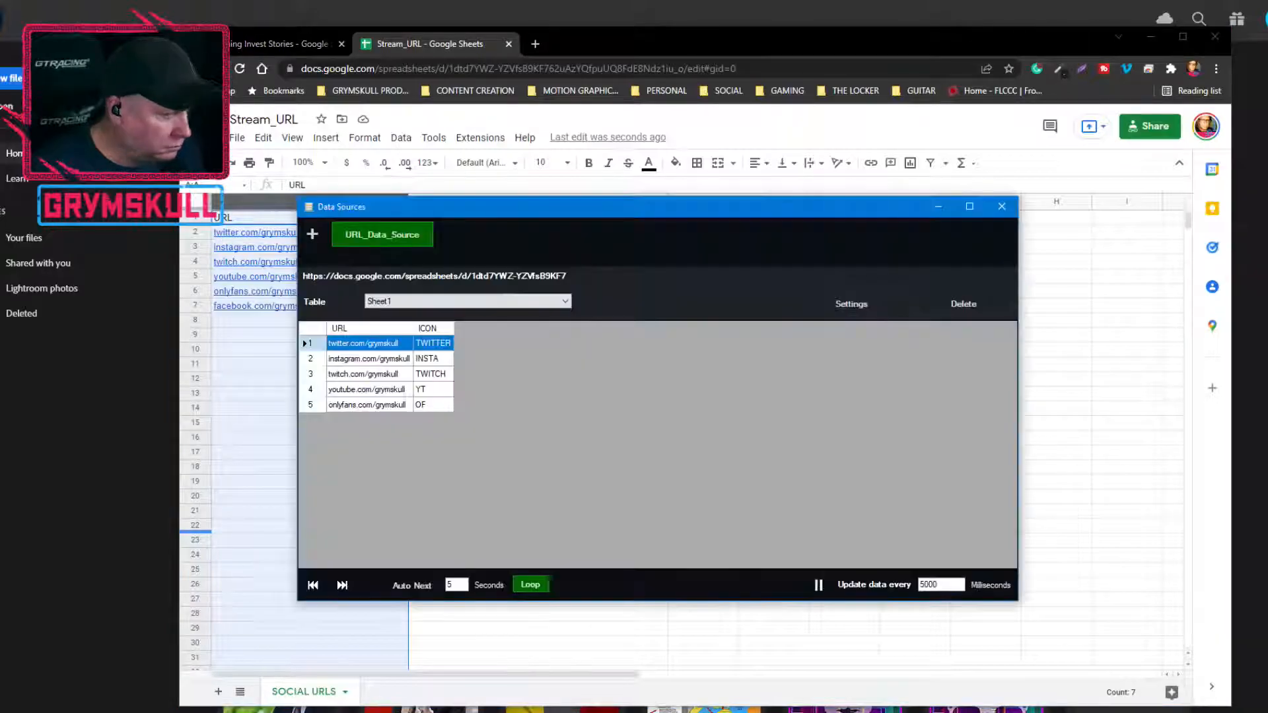
# Switch to the Data Sources window, move it clear of the URL column, and set URL_Data_Source's table to SOCIAL URLS
pyautogui.moveTo(575, 212); pyautogui.dragTo(600, 211)
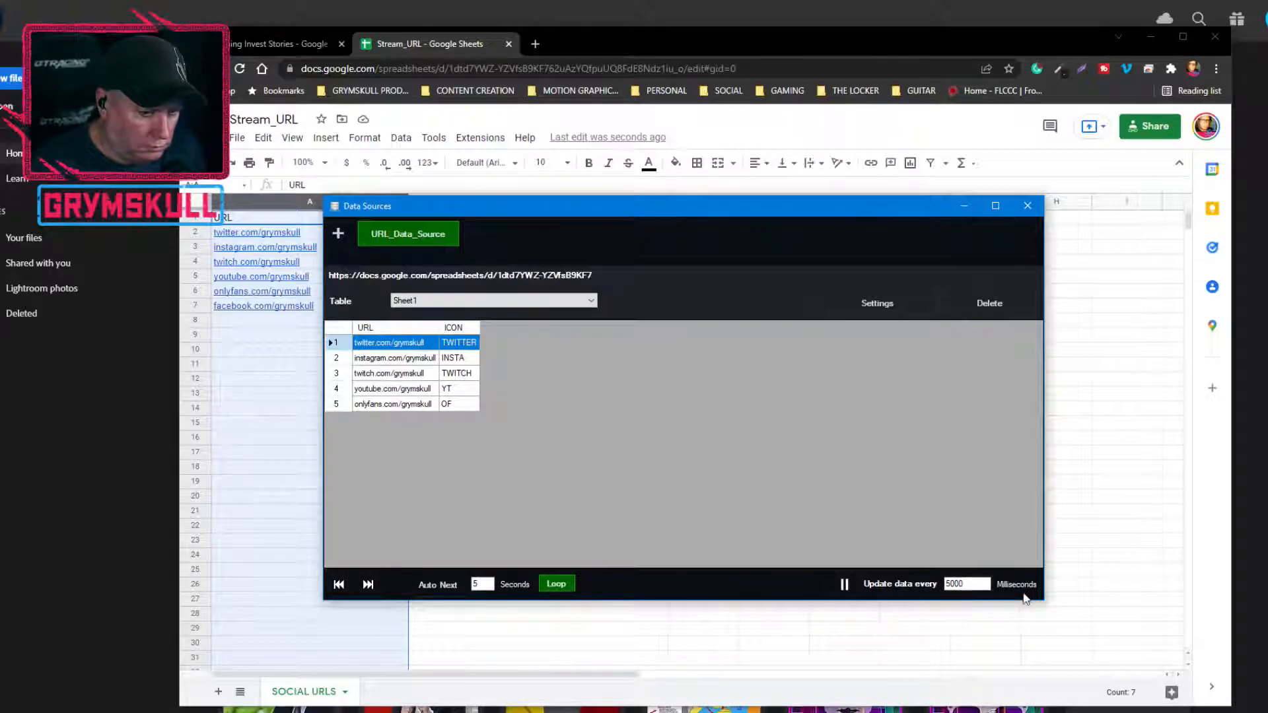
pyautogui.click(846, 585)
pyautogui.click(506, 300)
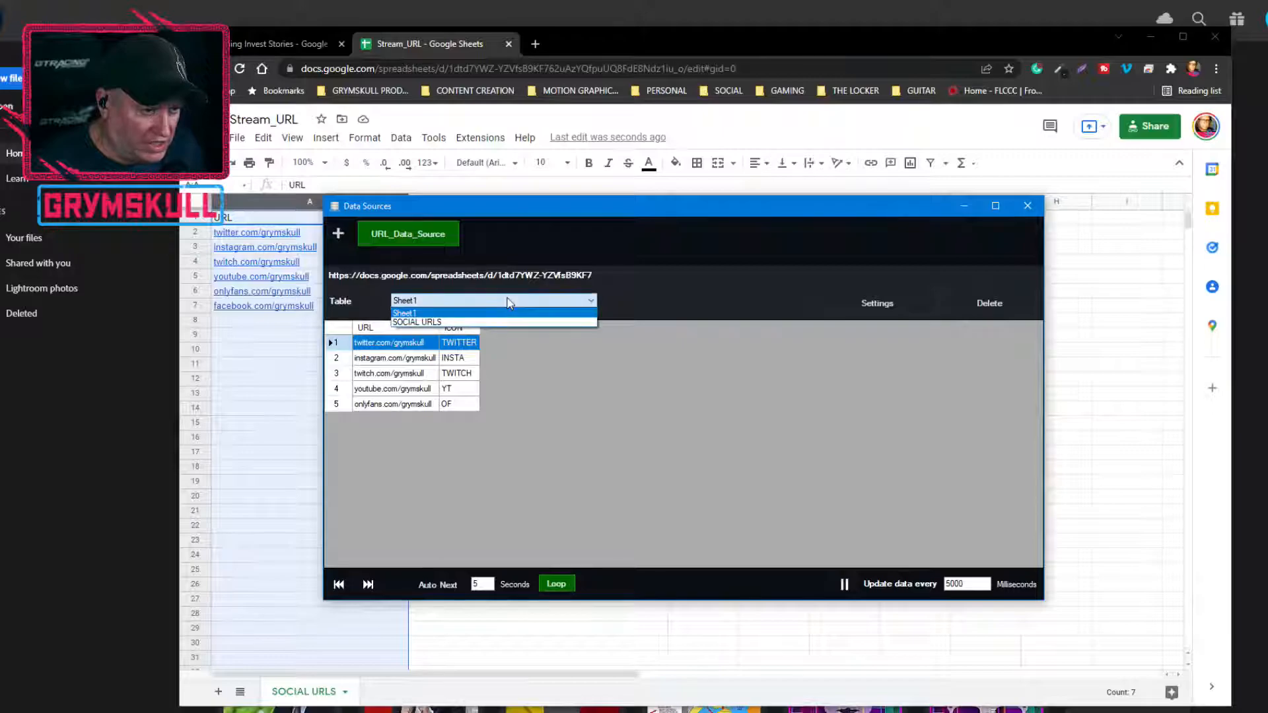
pyautogui.click(504, 322)
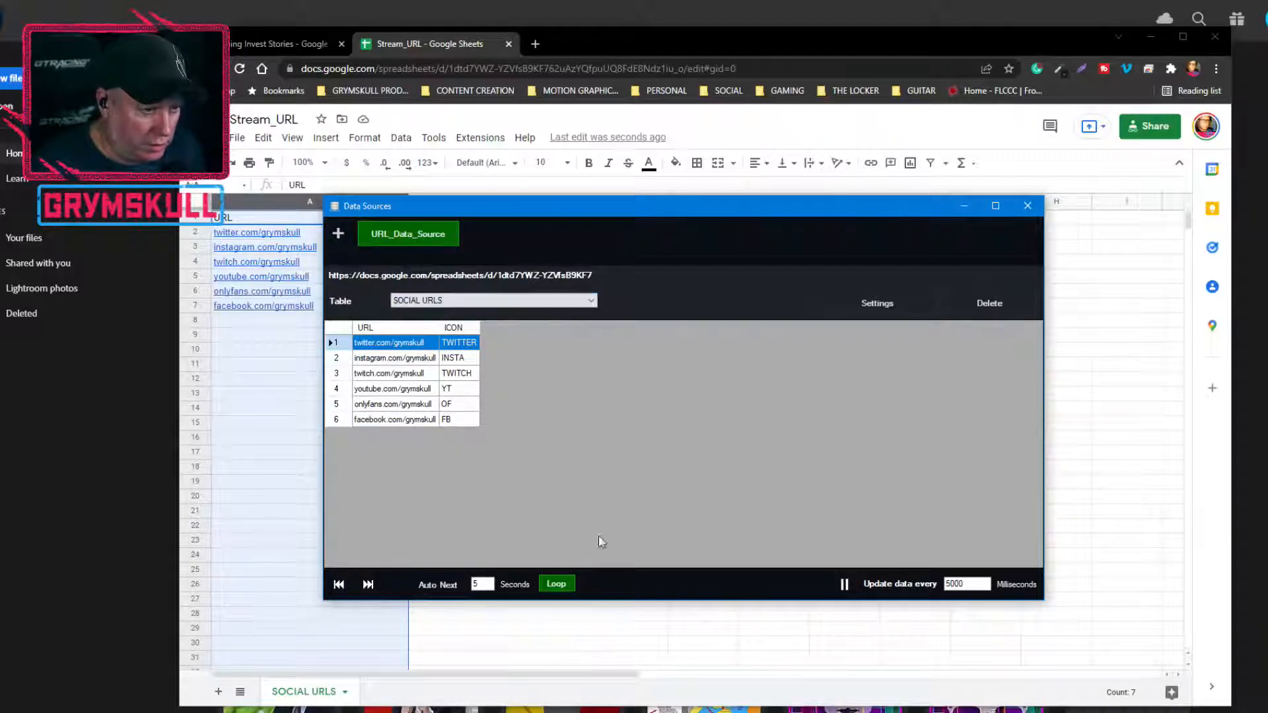
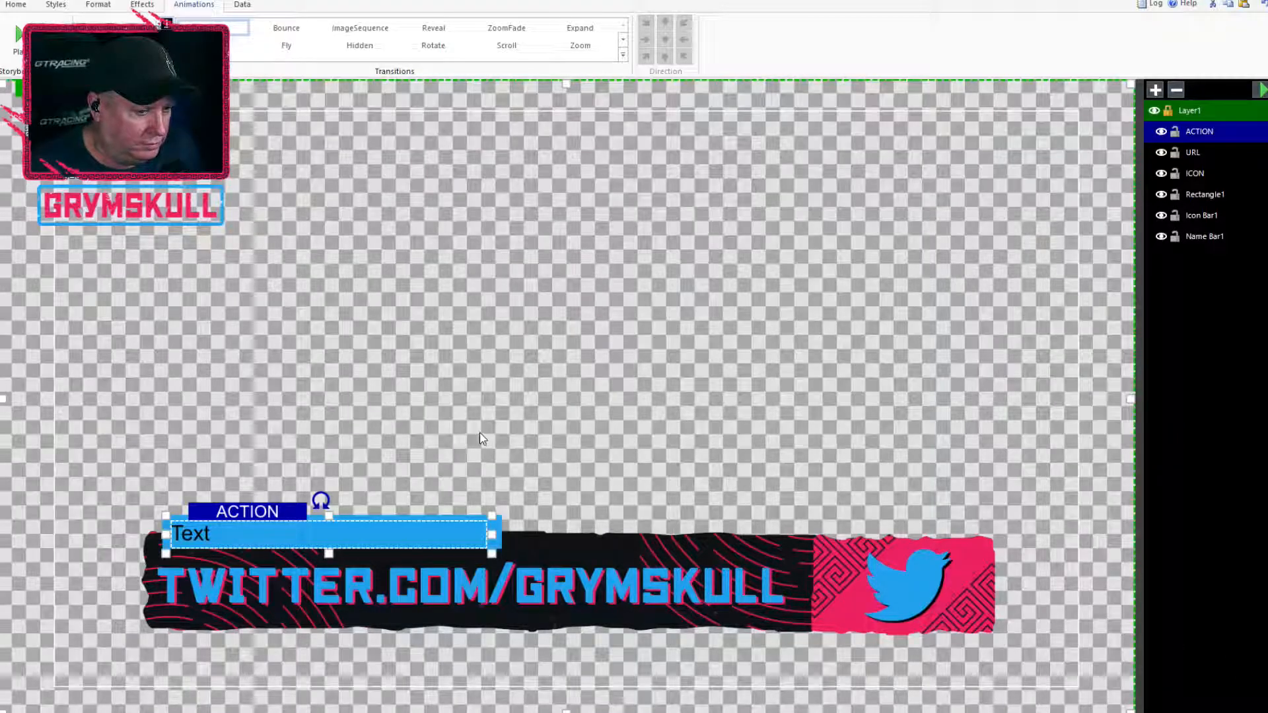
# Nudge the ACTION text slightly within the blue bar and check the transition settings of URL and ICON
pyautogui.moveTo(260, 513); pyautogui.dragTo(261, 515)
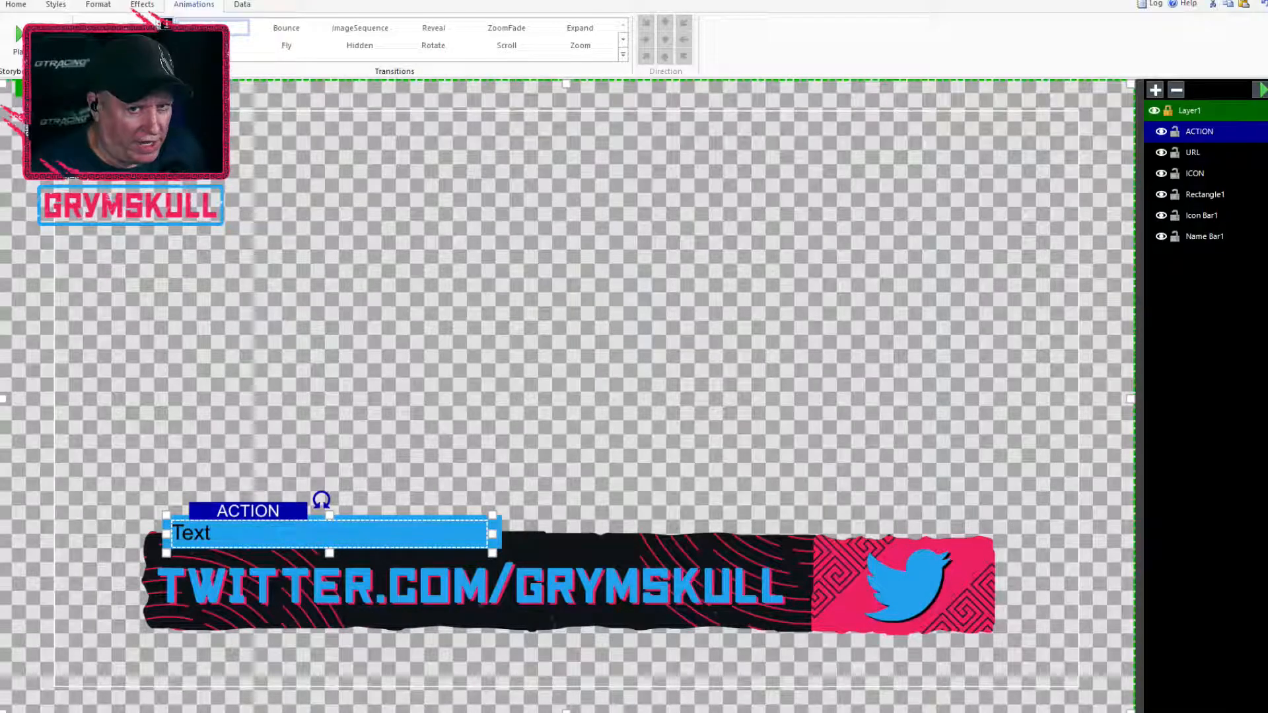
pyautogui.click(1204, 152)
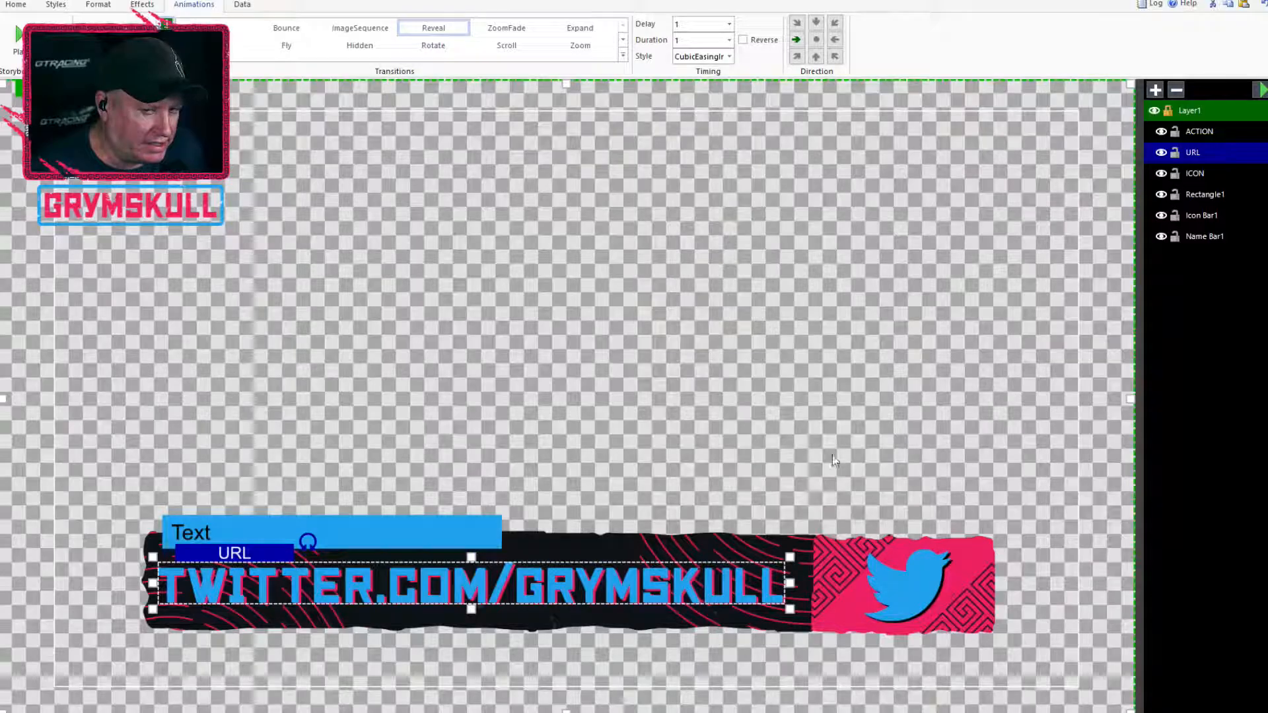
pyautogui.click(1194, 173)
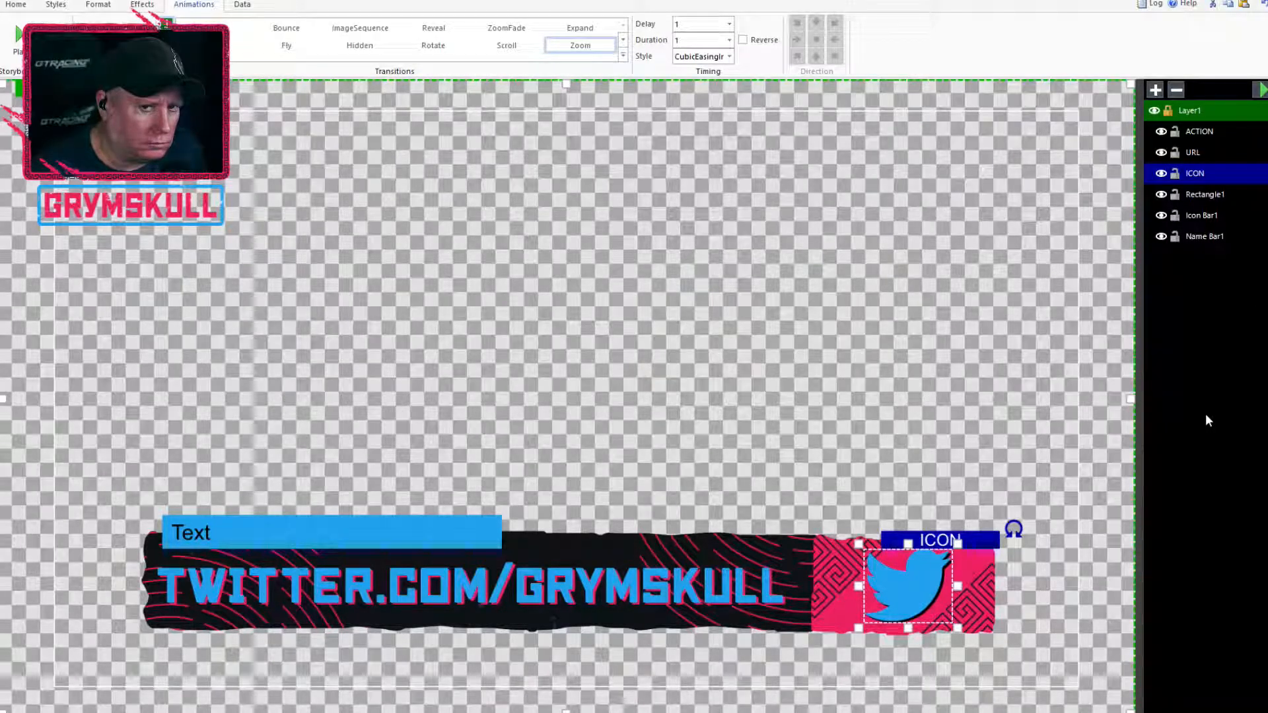
# Rename the Rectangle1 object as Action Bar and preview the layer's animation
pyautogui.click(1218, 193)
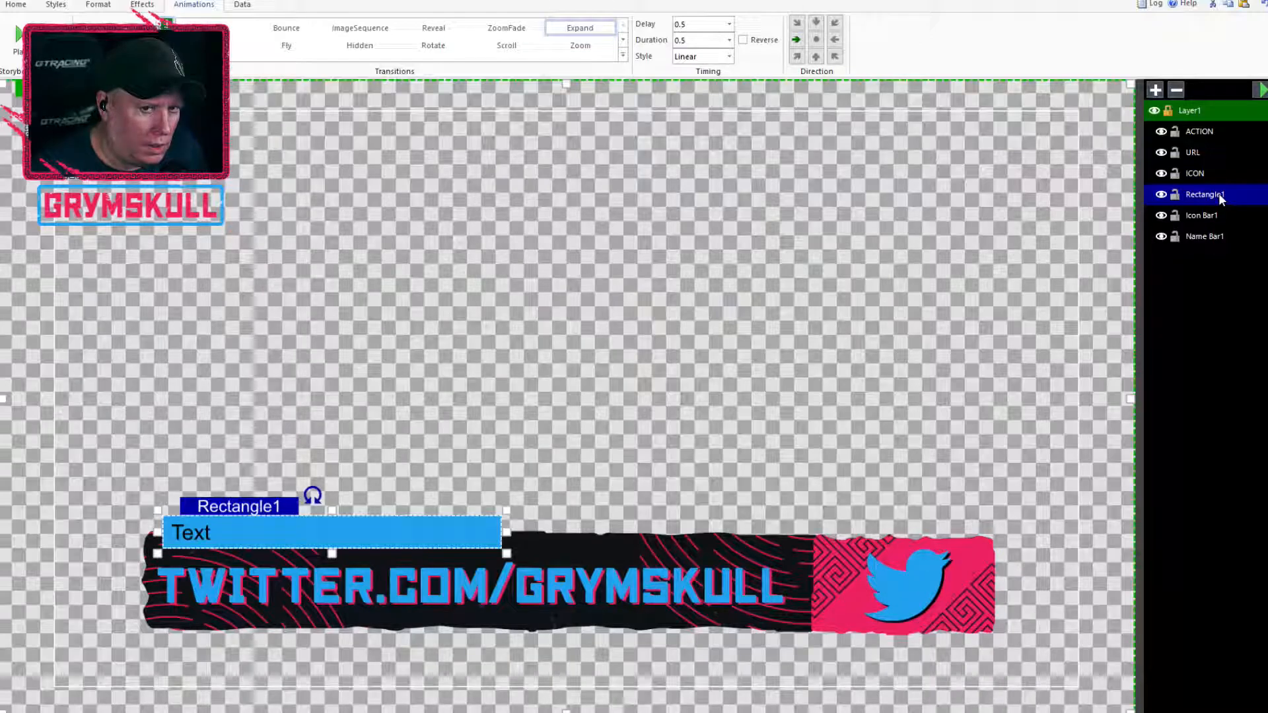
pyautogui.click(1218, 193)
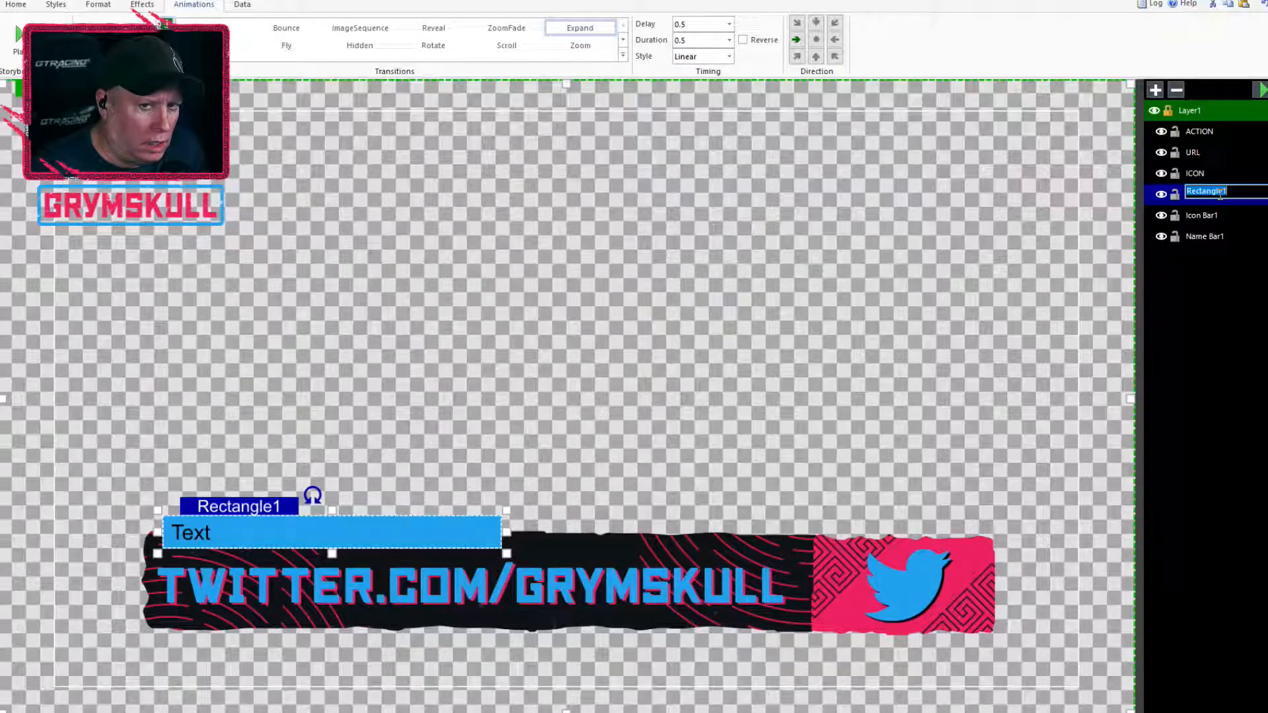
pyautogui.write('Actio')
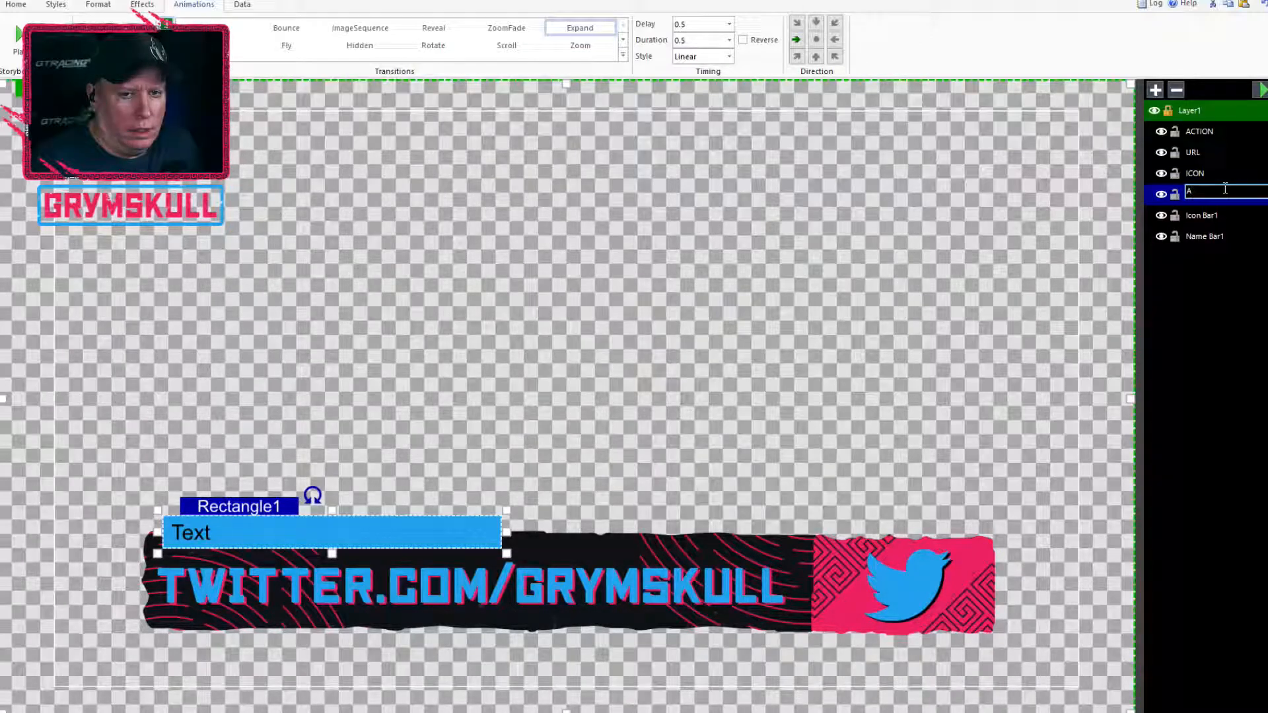
pyautogui.press('BackSpace')
pyautogui.press('BackSpace')
pyautogui.press('BackSpace')
pyautogui.press('BackSpace')
pyautogui.press('BackSpace')
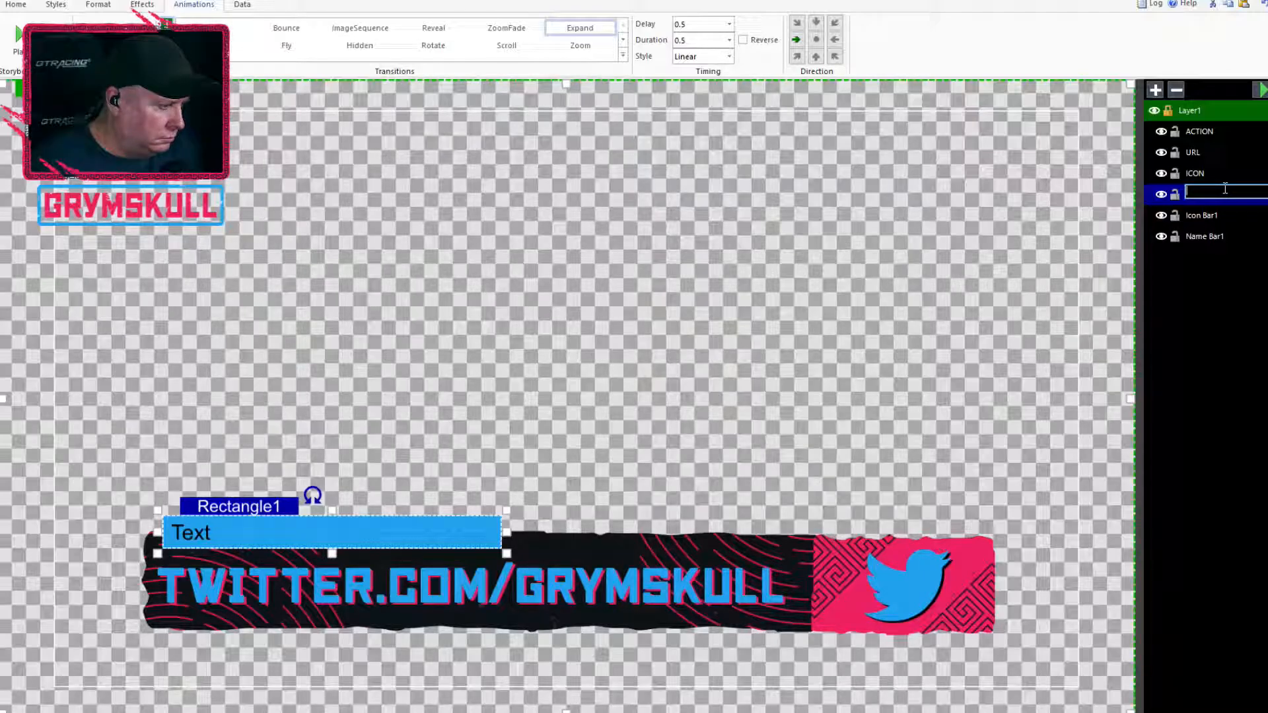
pyautogui.write('action')
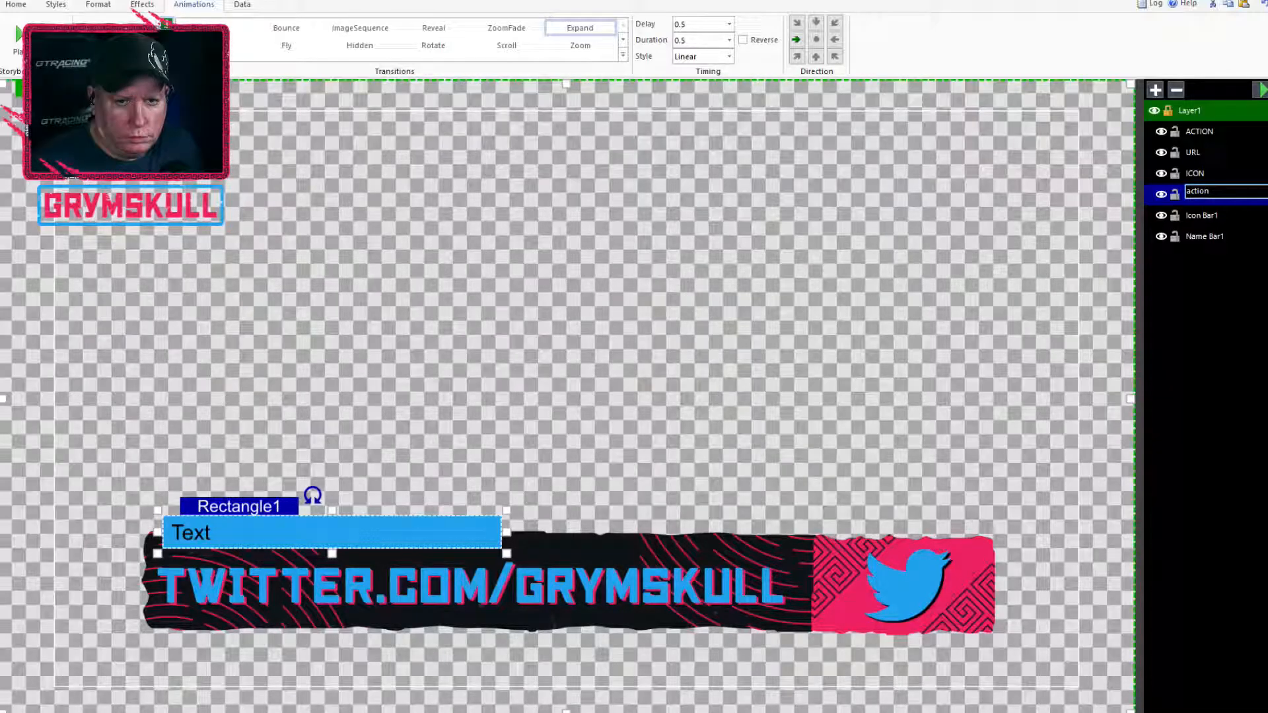
pyautogui.press('BackSpace')
pyautogui.press('BackSpace')
pyautogui.press('BackSpace')
pyautogui.press('BackSpace')
pyautogui.press('BackSpace')
pyautogui.write('cation Bar')
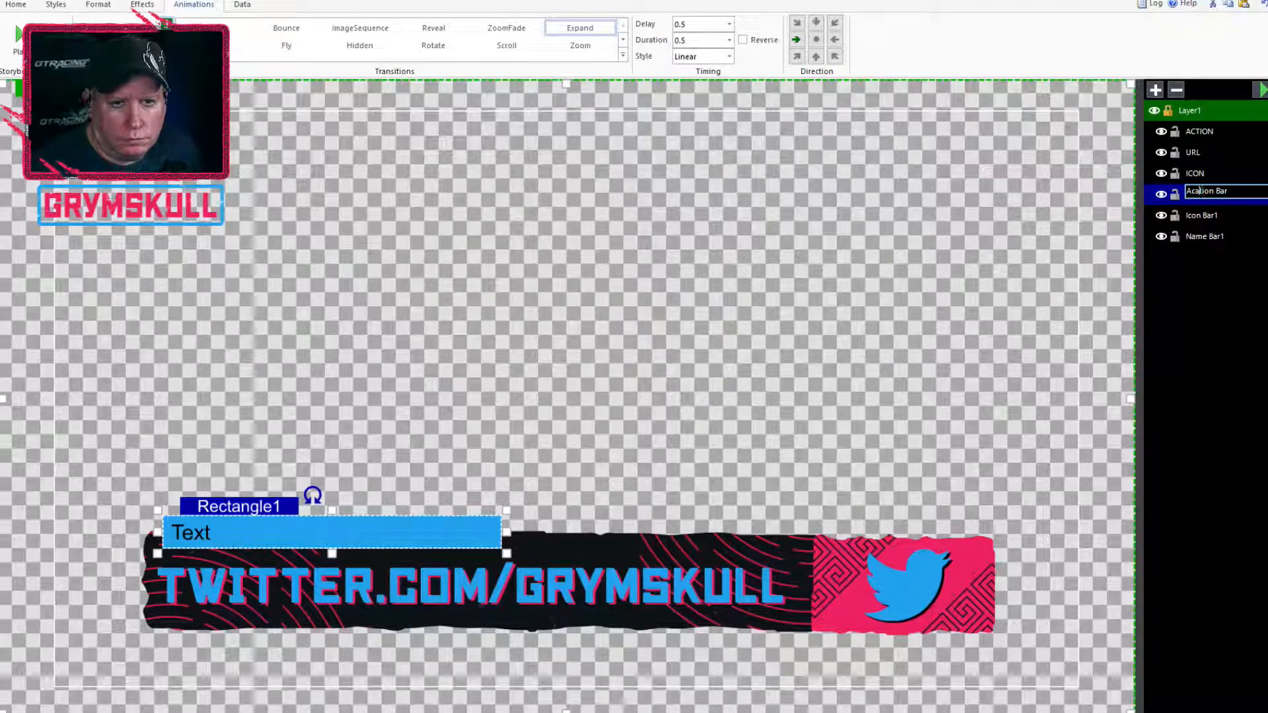
pyautogui.press('BackSpace')
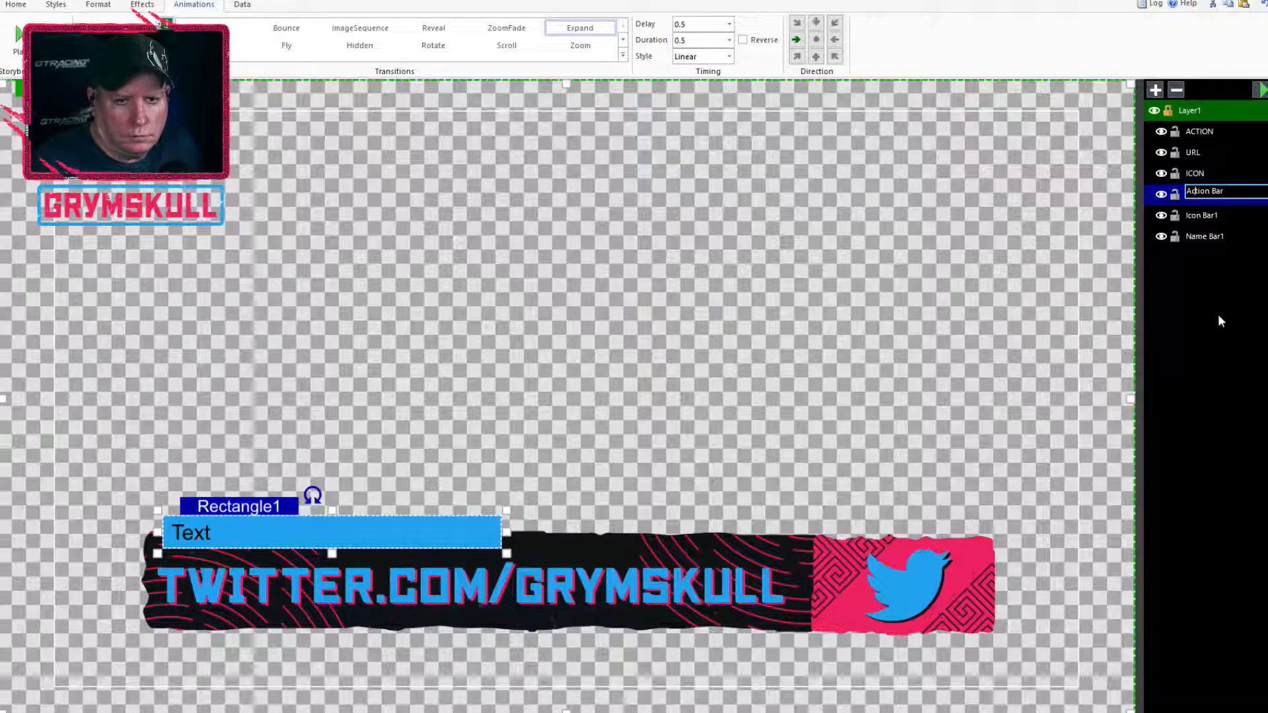
pyautogui.click(1231, 174)
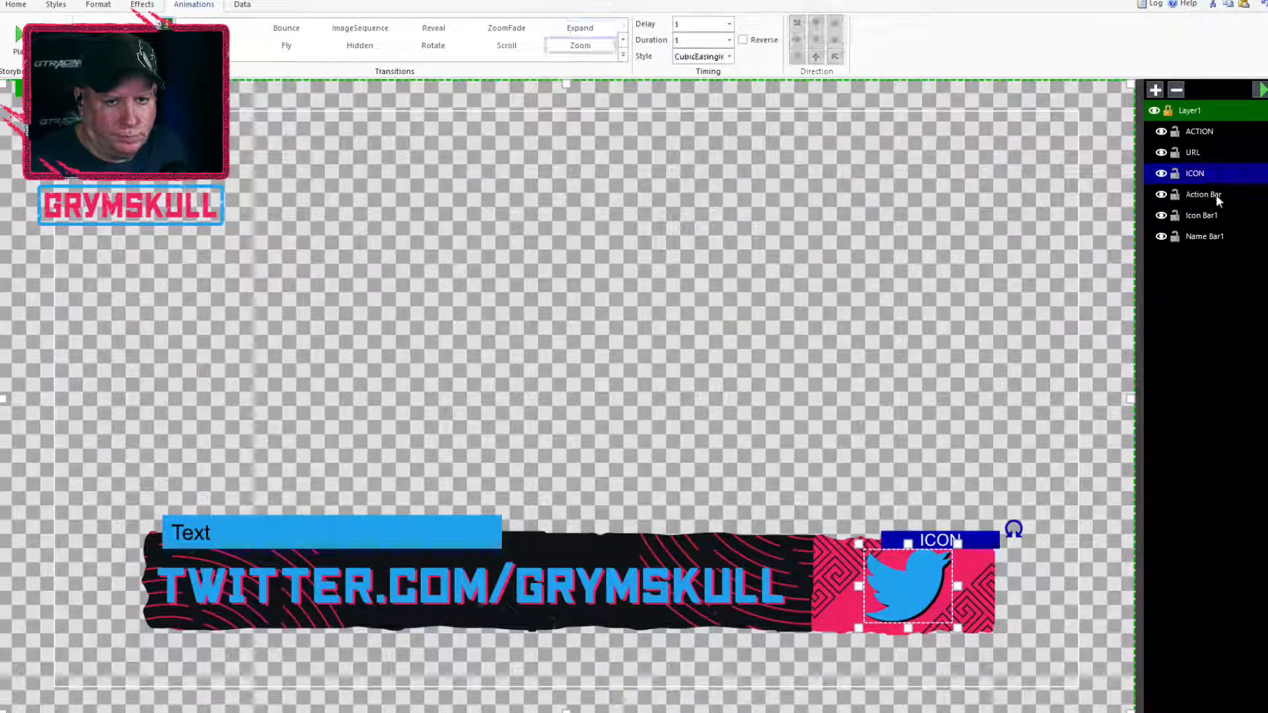
pyautogui.click(1217, 195)
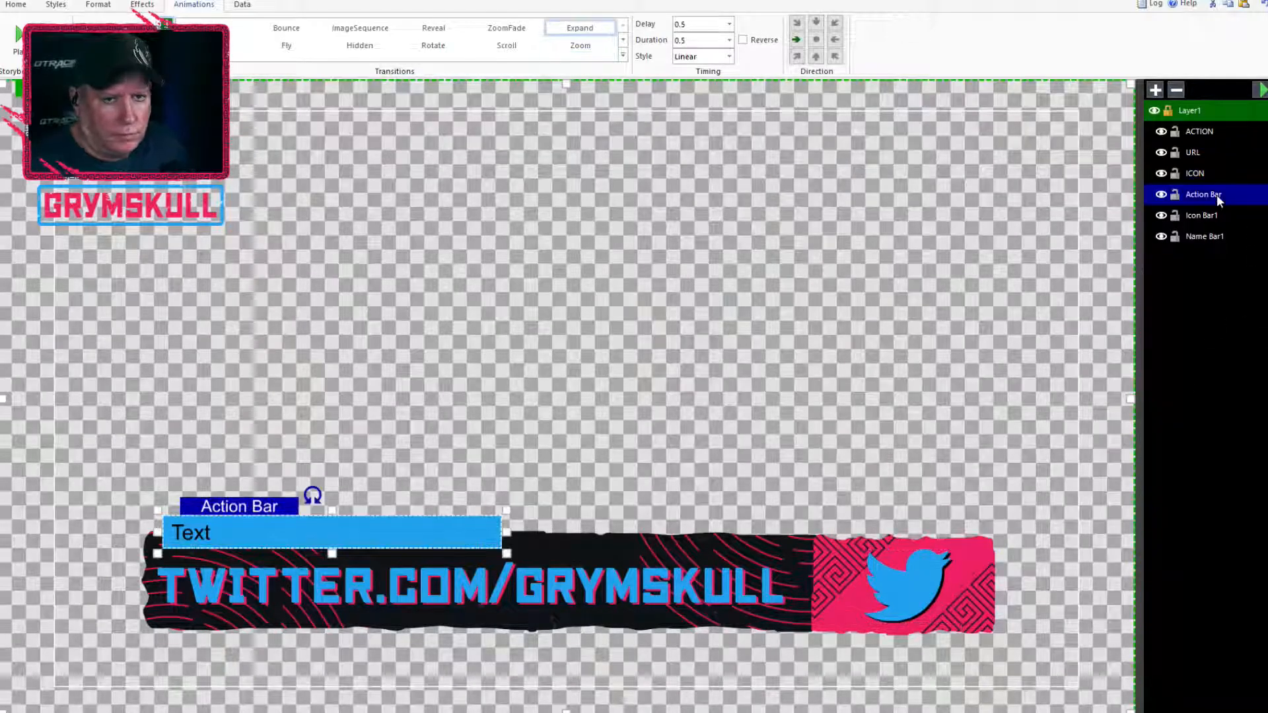
pyautogui.click(1254, 91)
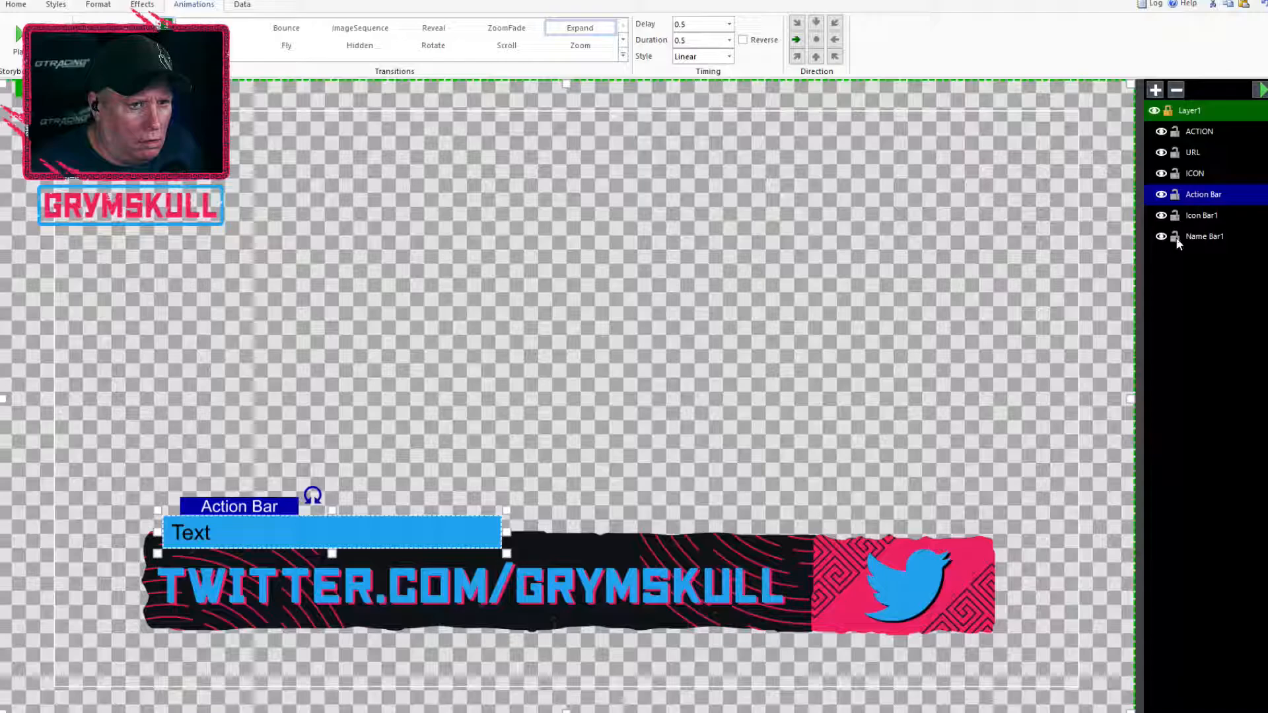
# Give the ACTION text an upward Reveal transition with a delay of 0.5, a duration of 0.5 and the CubicEasingInOut style
pyautogui.click(1202, 131)
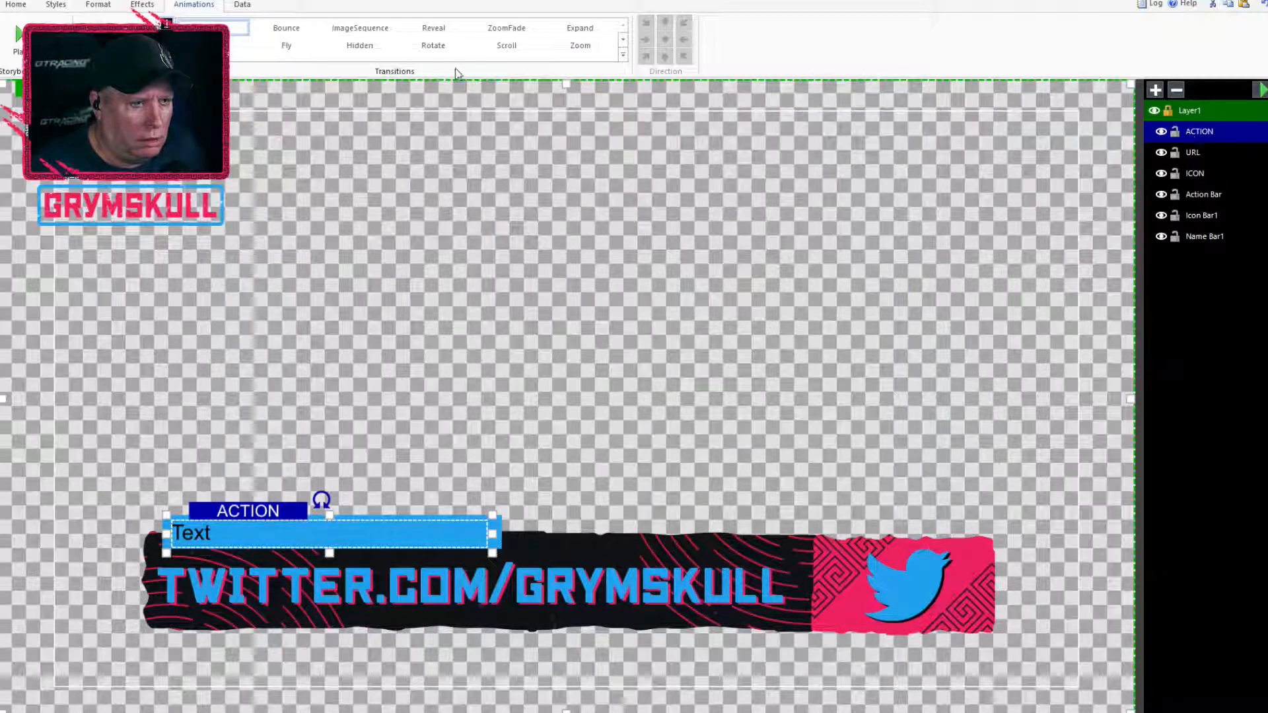
pyautogui.click(430, 29)
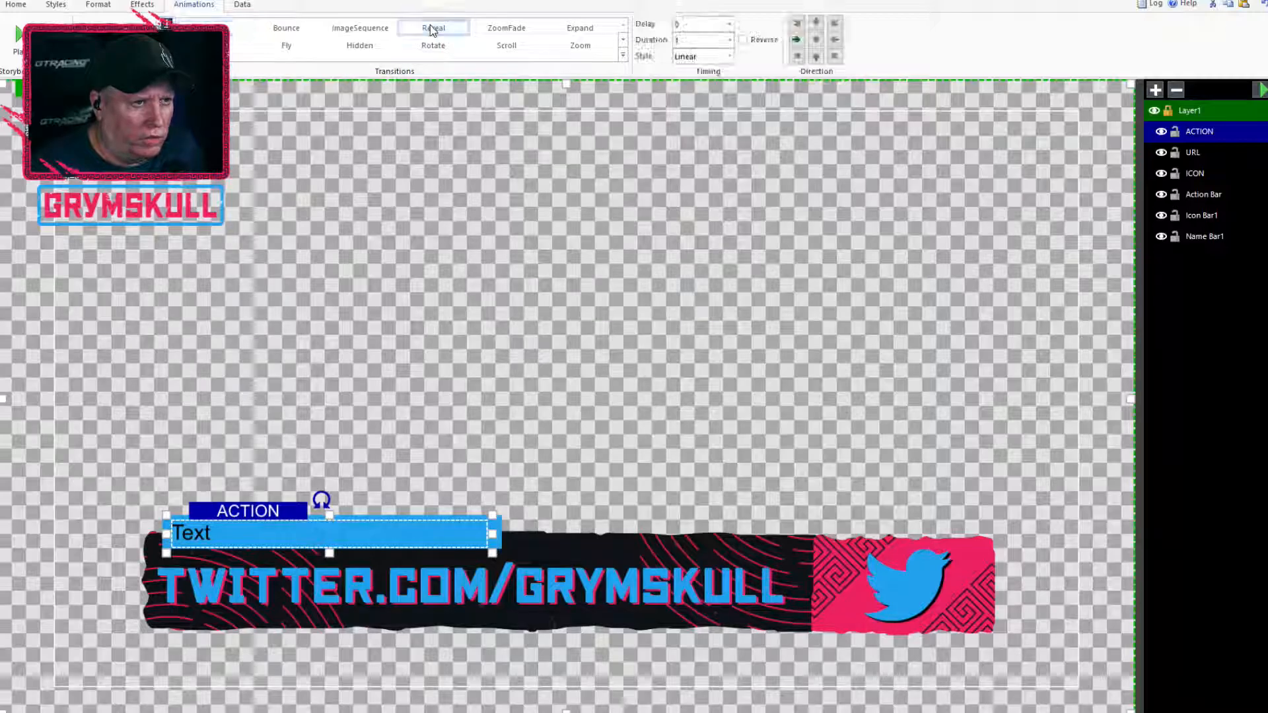
pyautogui.click(817, 58)
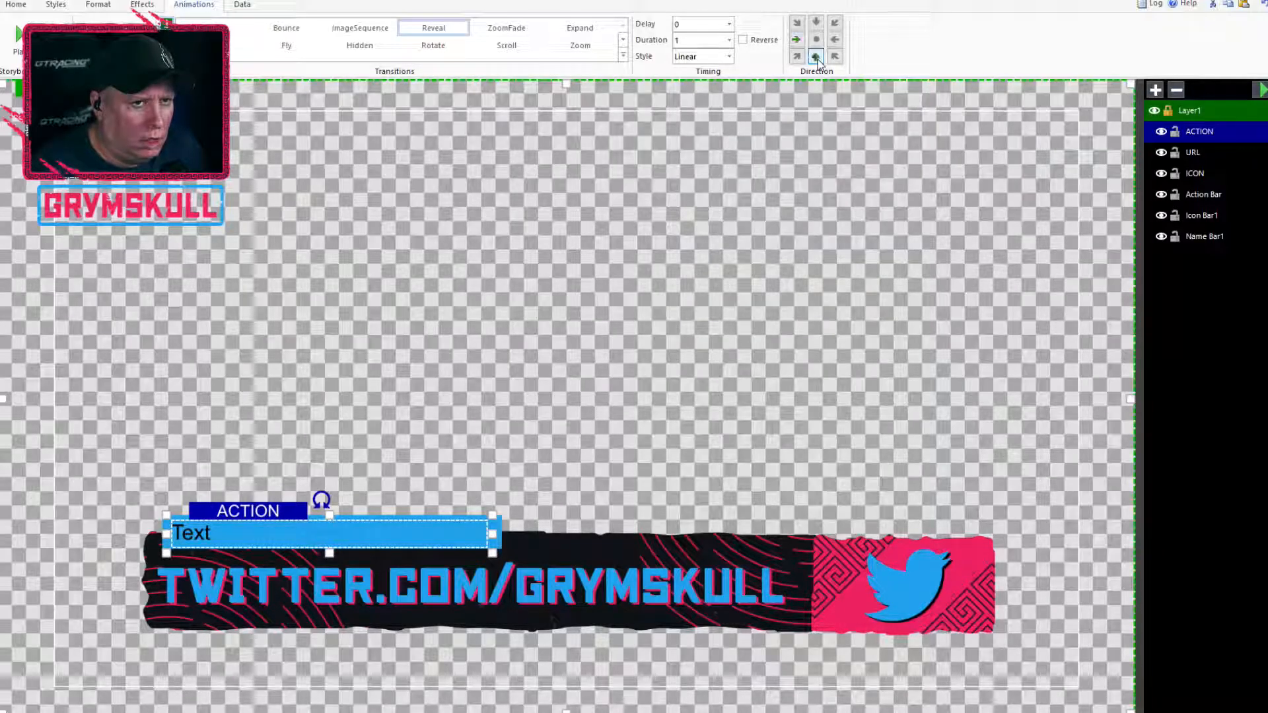
pyautogui.click(727, 28)
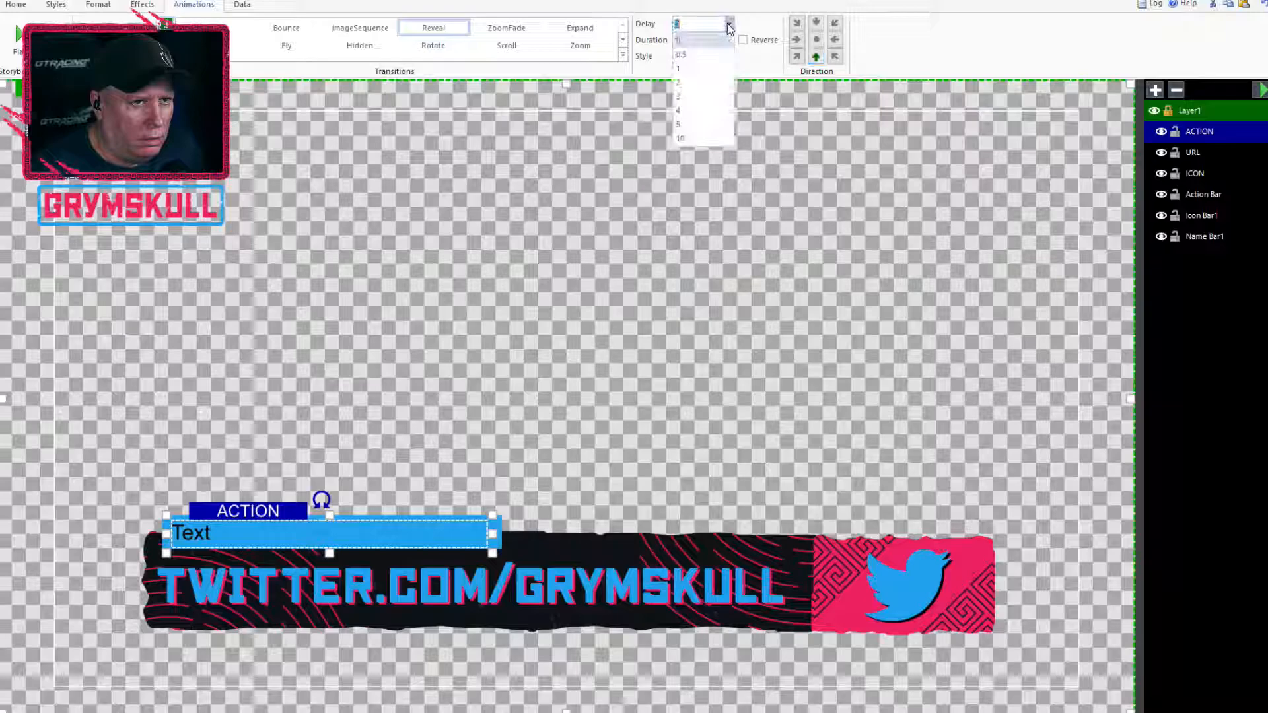
pyautogui.click(720, 52)
pyautogui.click(729, 40)
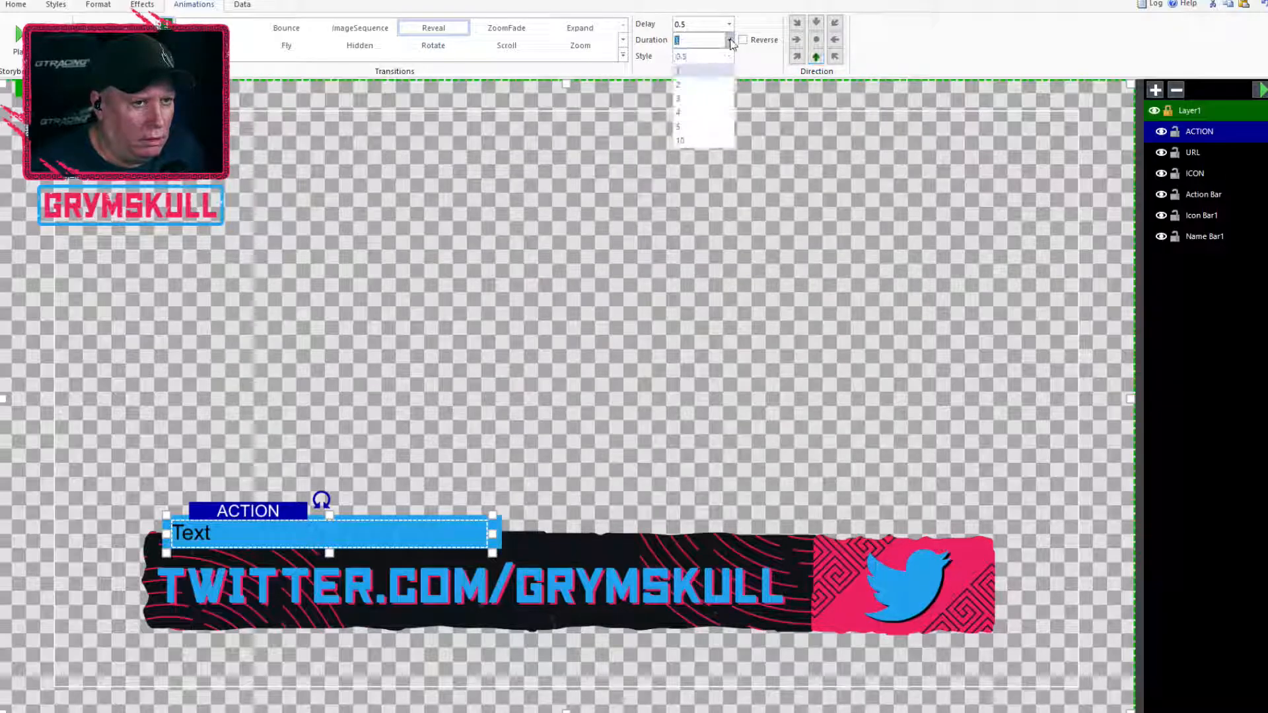
pyautogui.click(725, 66)
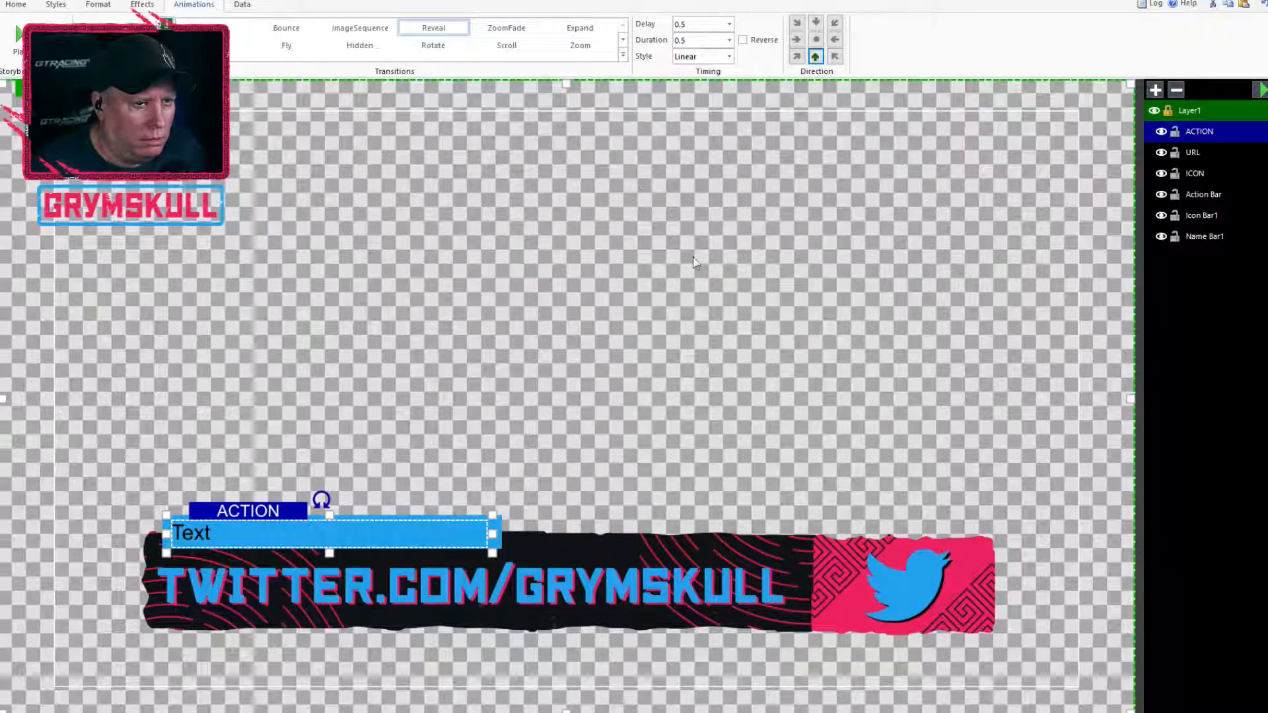
pyautogui.click(724, 58)
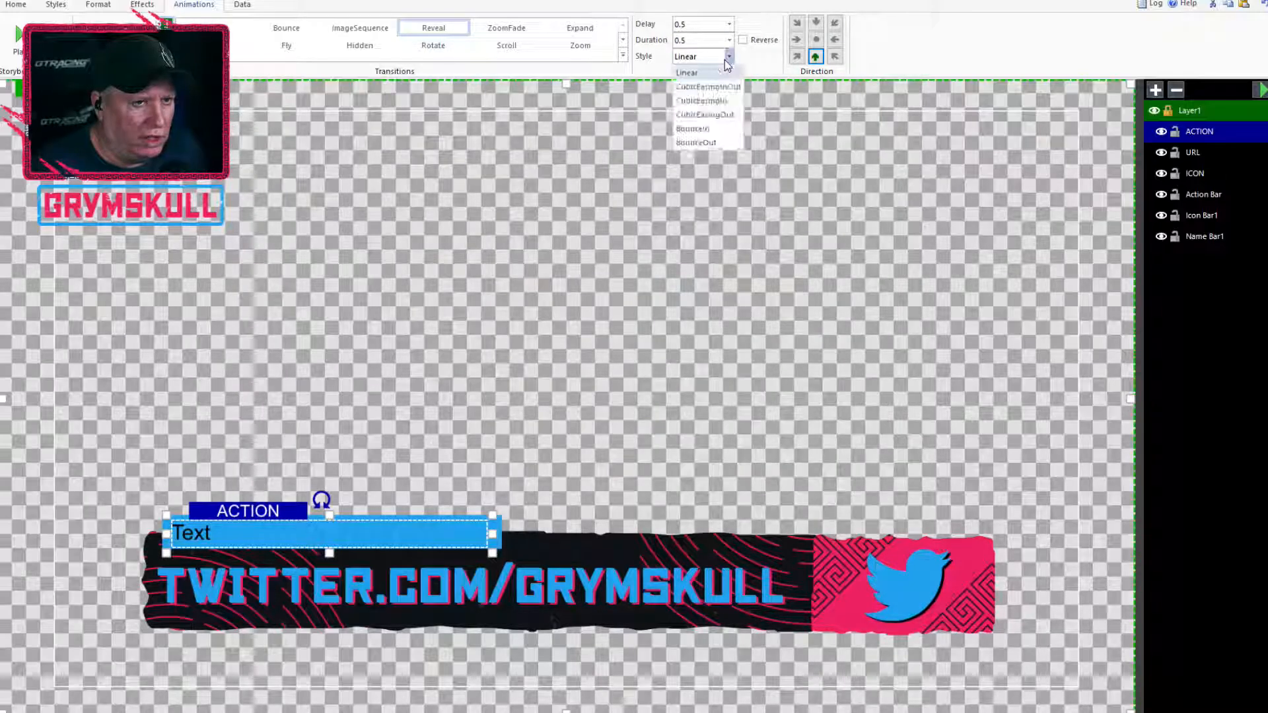
pyautogui.click(717, 92)
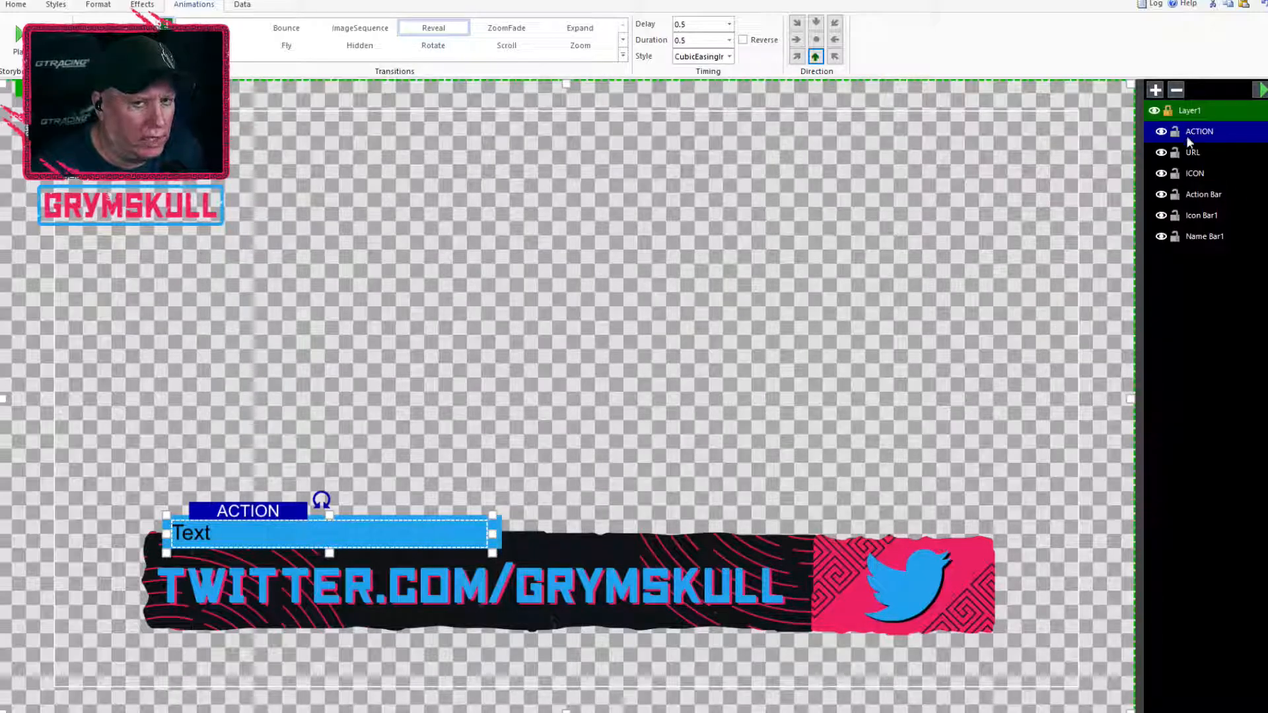
# Set the Action Bar's Expand transition style to CubicEasingIn and preview the layer's animation
pyautogui.click(1218, 192)
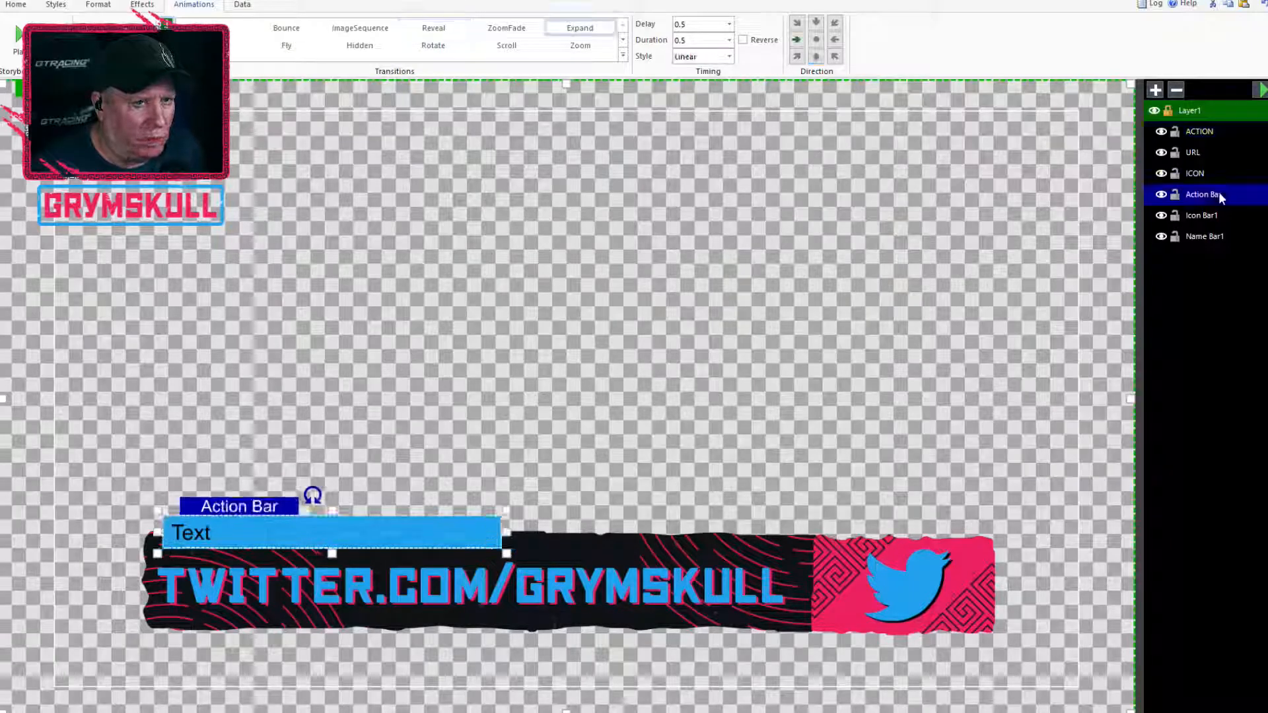
pyautogui.click(730, 58)
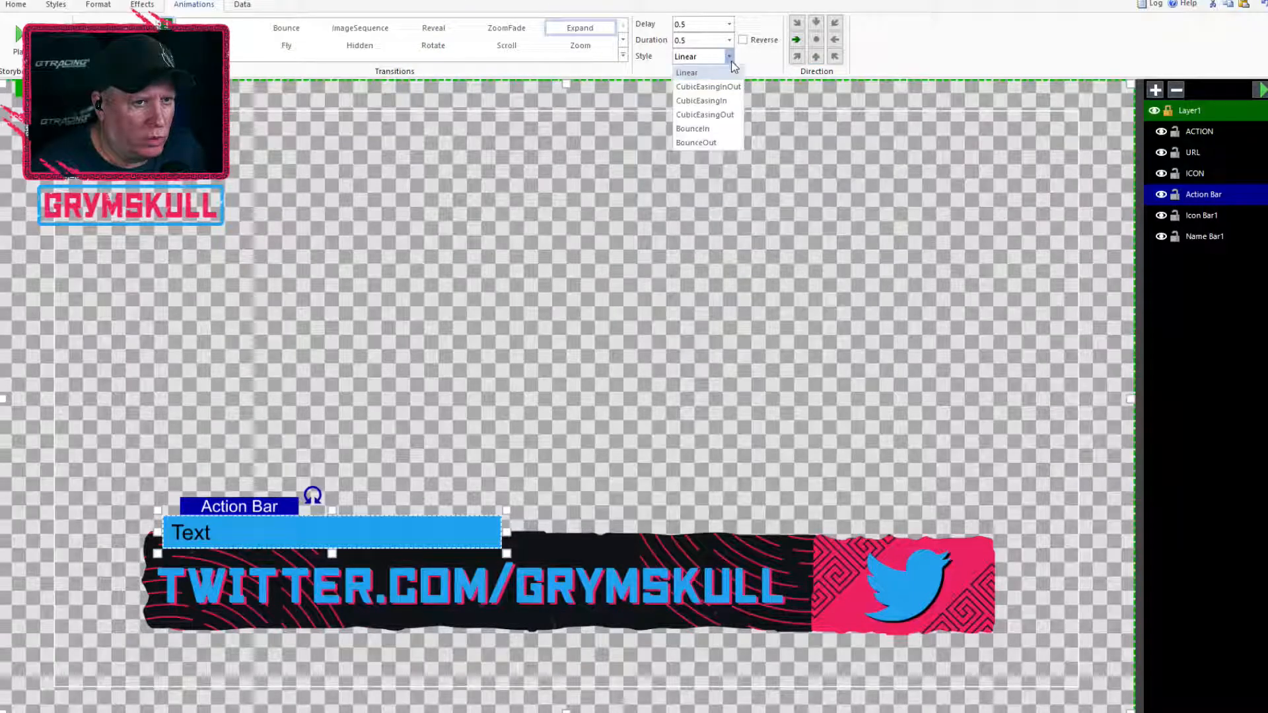
pyautogui.click(713, 101)
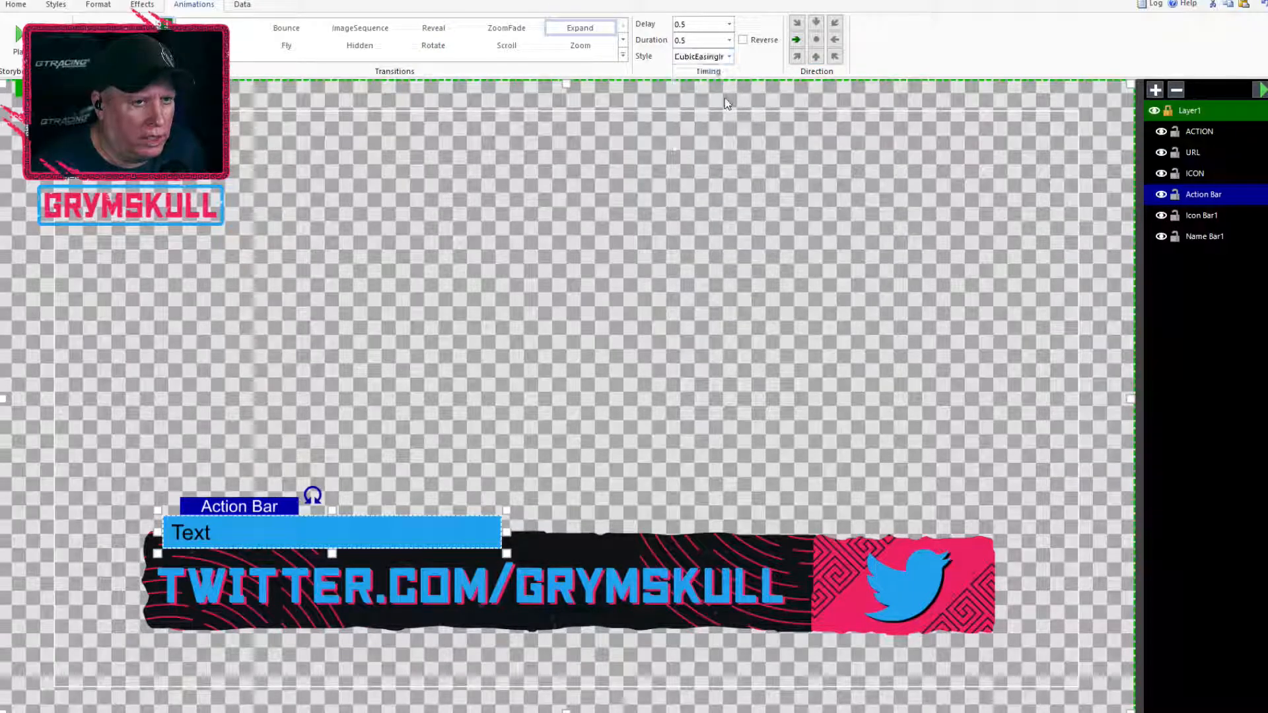
pyautogui.click(1260, 90)
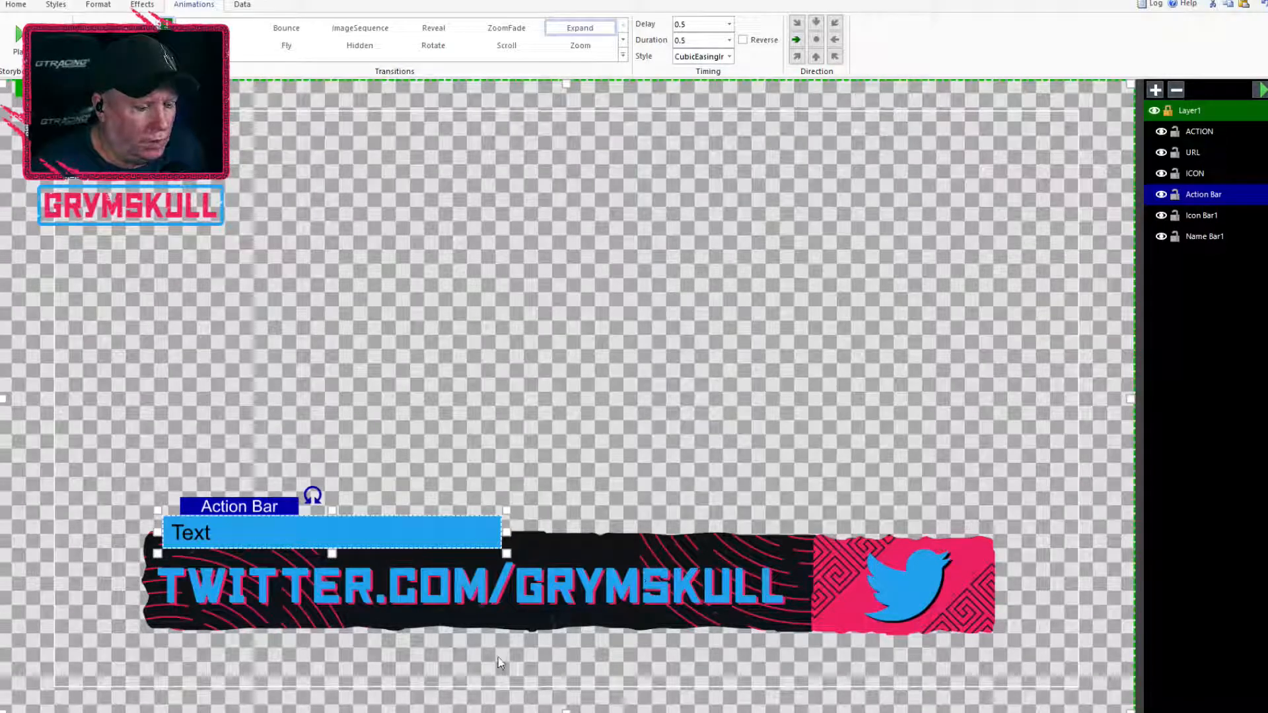
# Move the URL text slightly right and down so its left edge lines up with the ACTION text
pyautogui.click(603, 594)
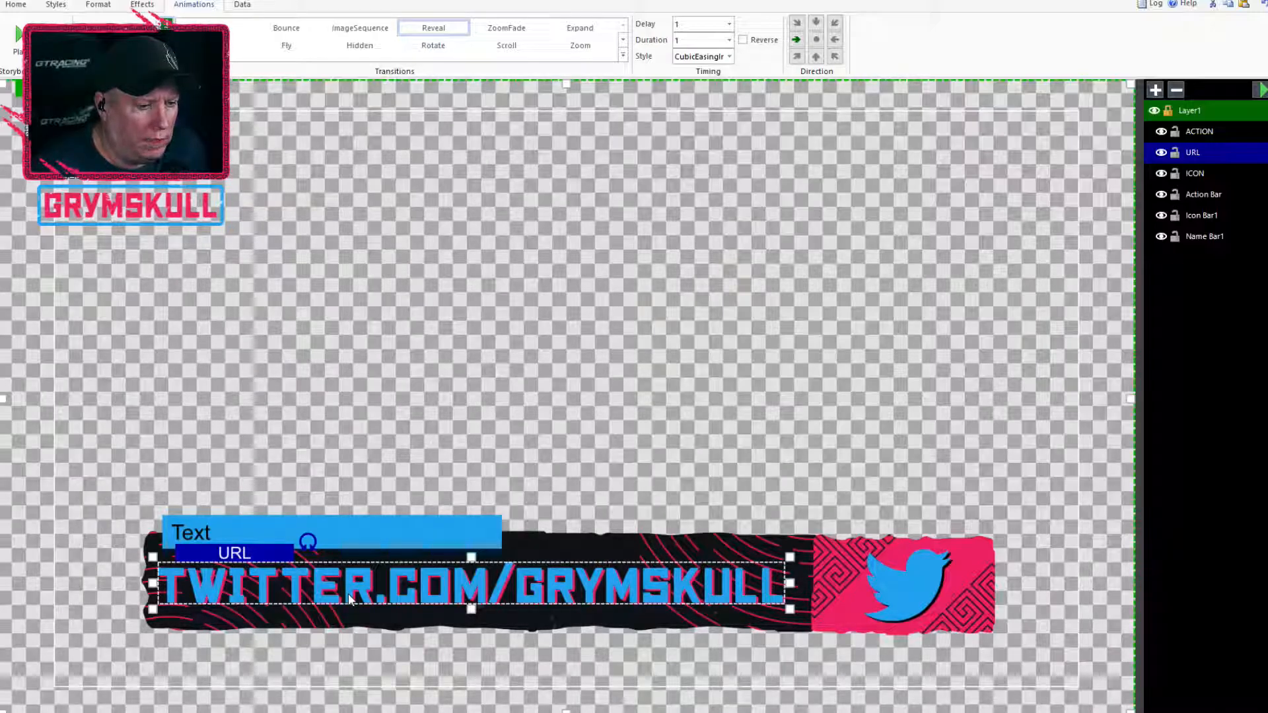
pyautogui.click(277, 603)
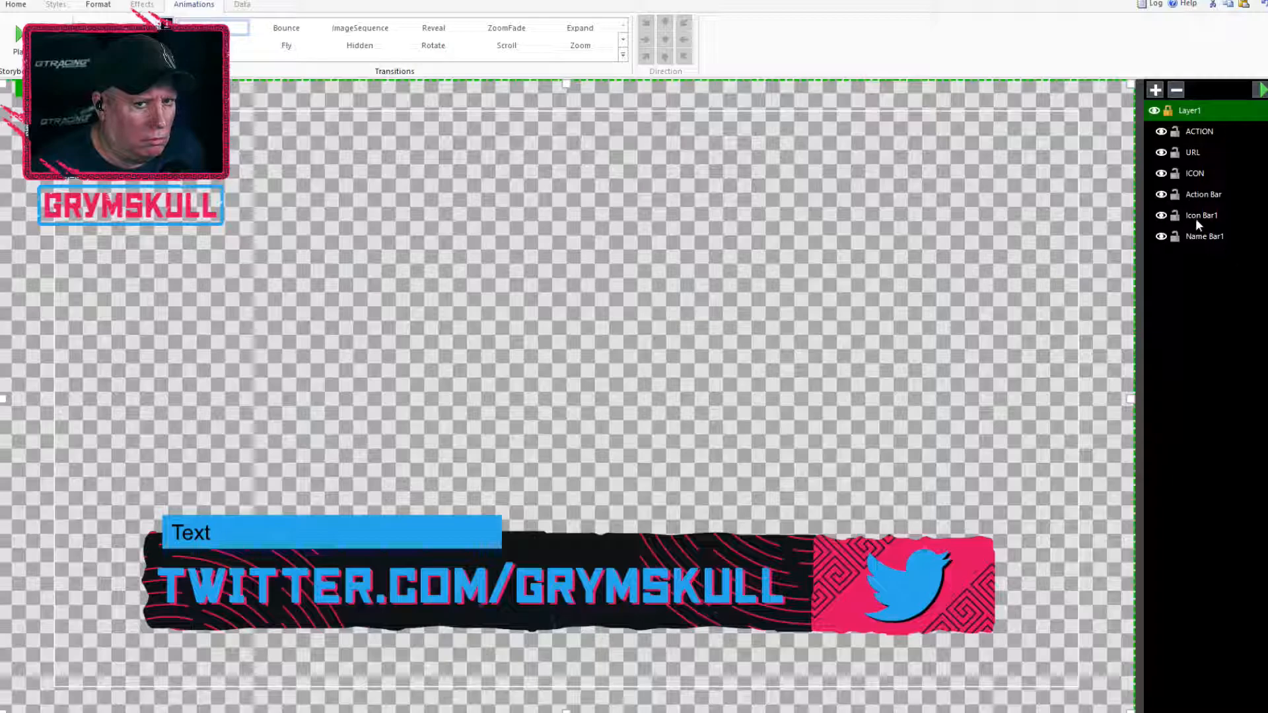
pyautogui.click(1199, 148)
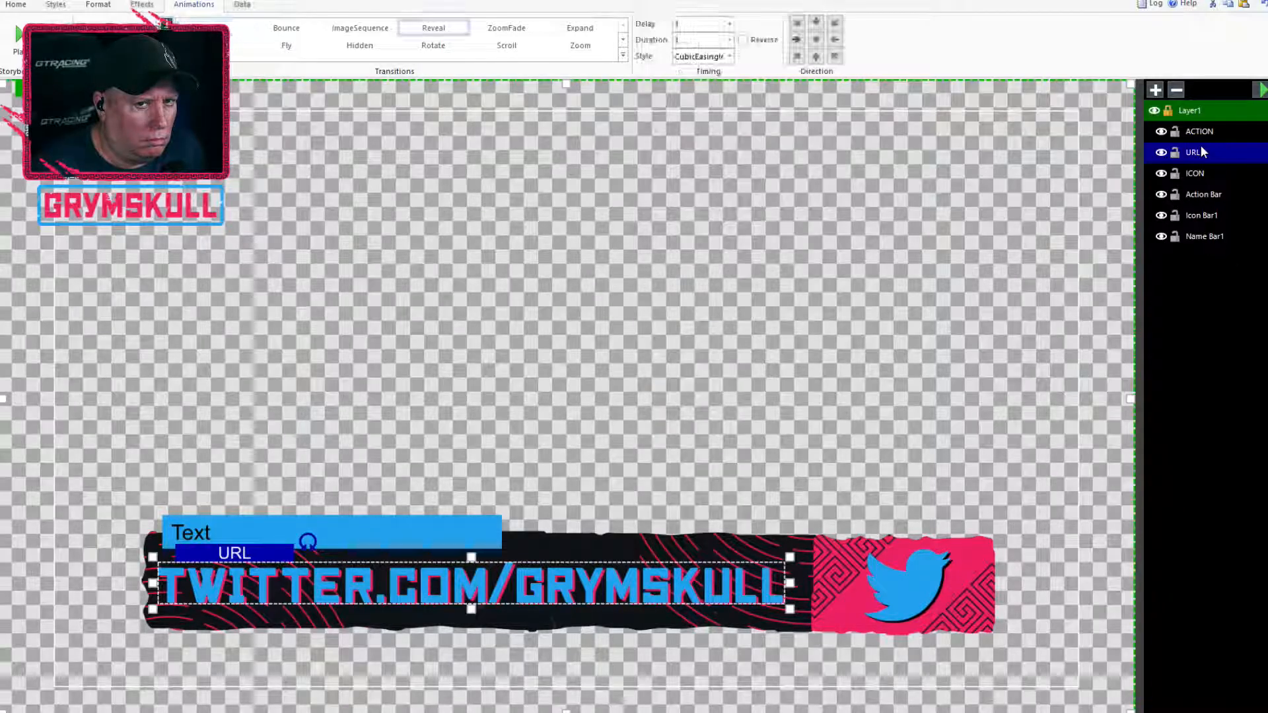
pyautogui.click(545, 563)
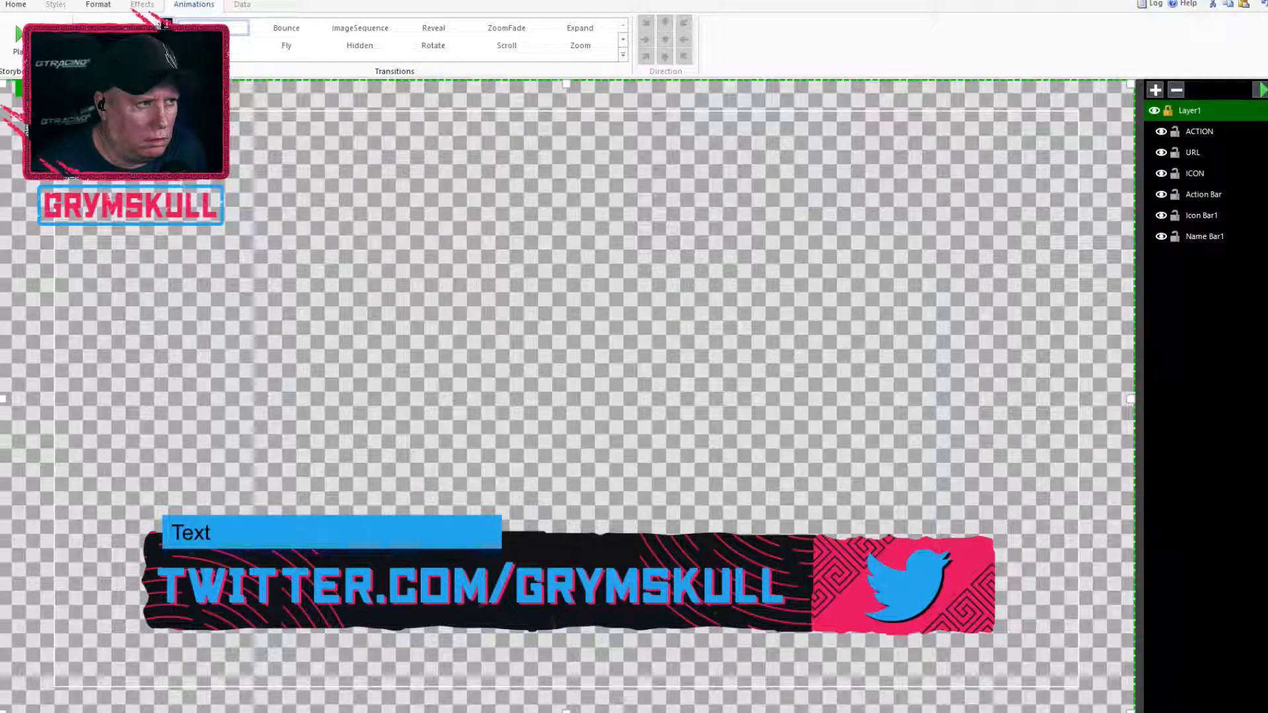
pyautogui.click(233, 584)
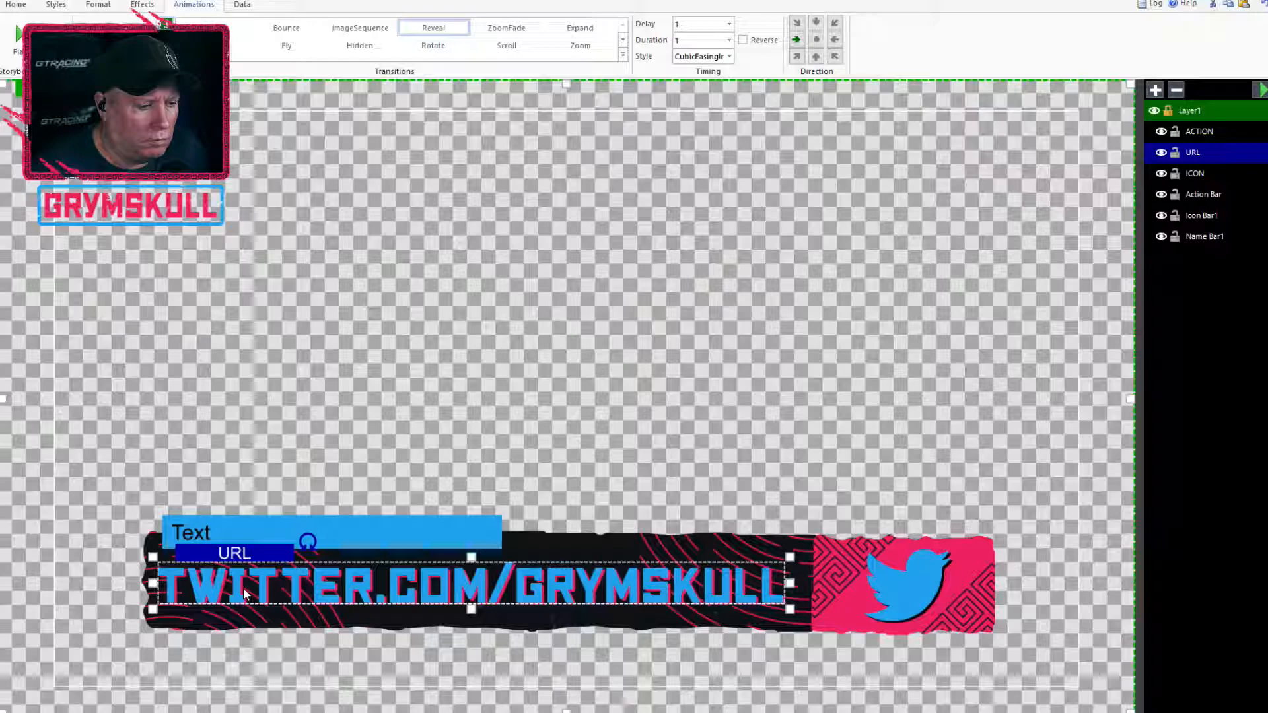
pyautogui.moveTo(210, 585); pyautogui.dragTo(278, 587)
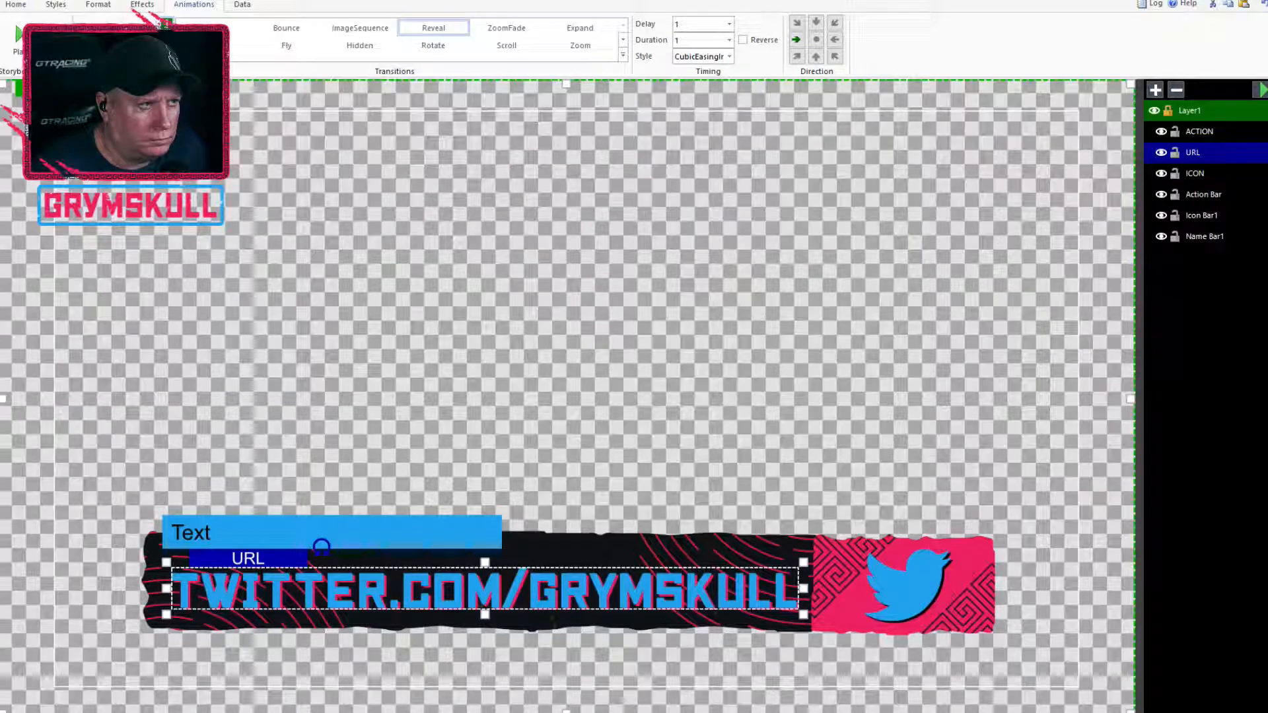
# Unlock Layer1 and select the URL text on the canvas
pyautogui.click(15, 5)
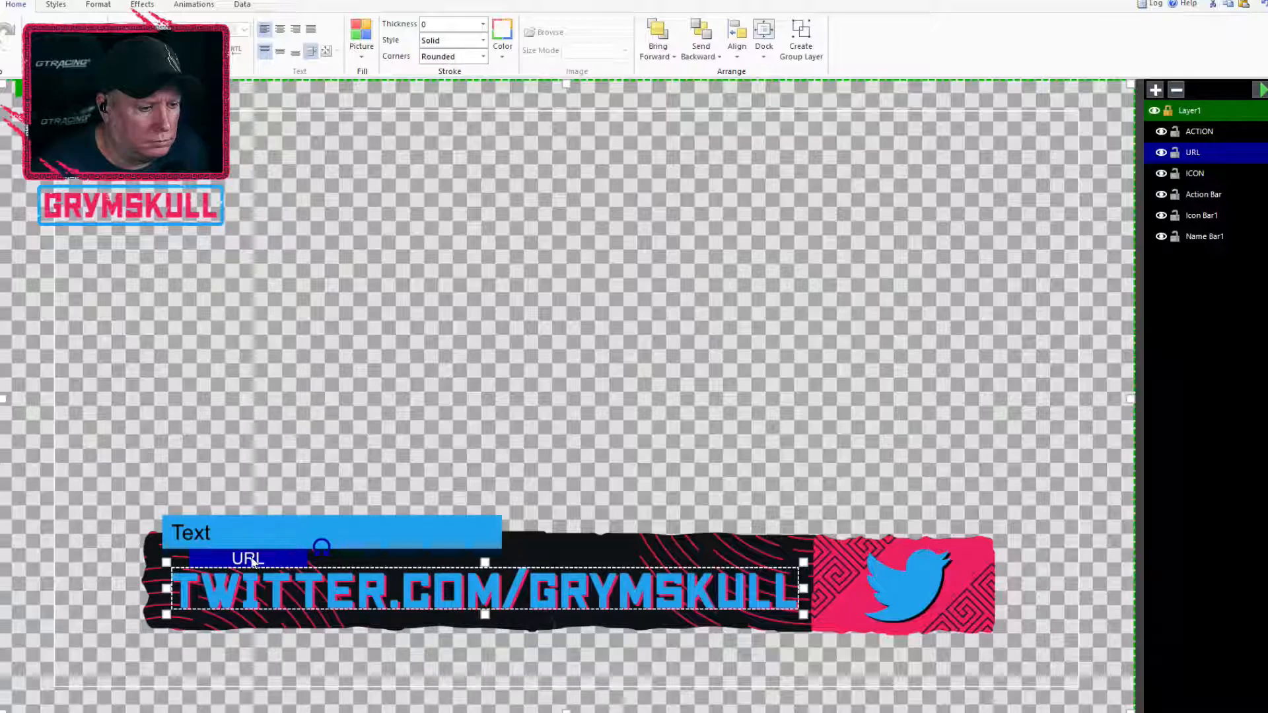
pyautogui.rightClick(1191, 154)
pyautogui.click(1215, 179)
pyautogui.click(1181, 111)
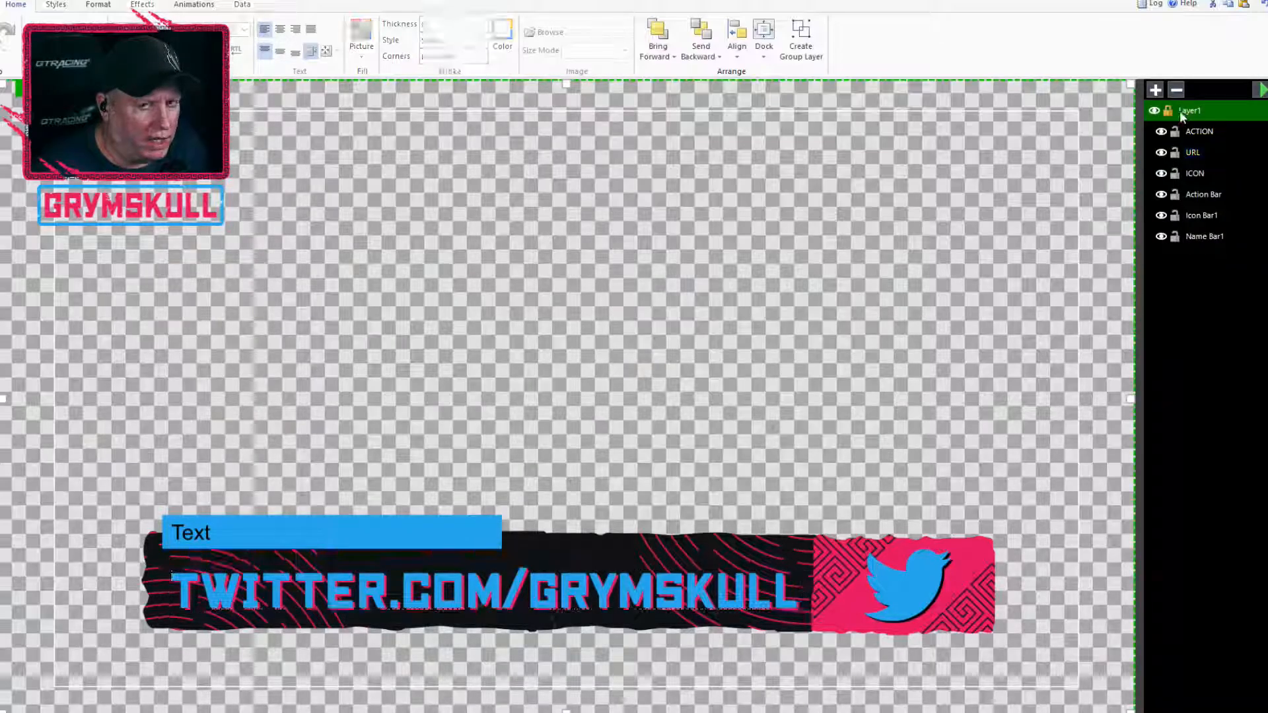
pyautogui.click(1170, 111)
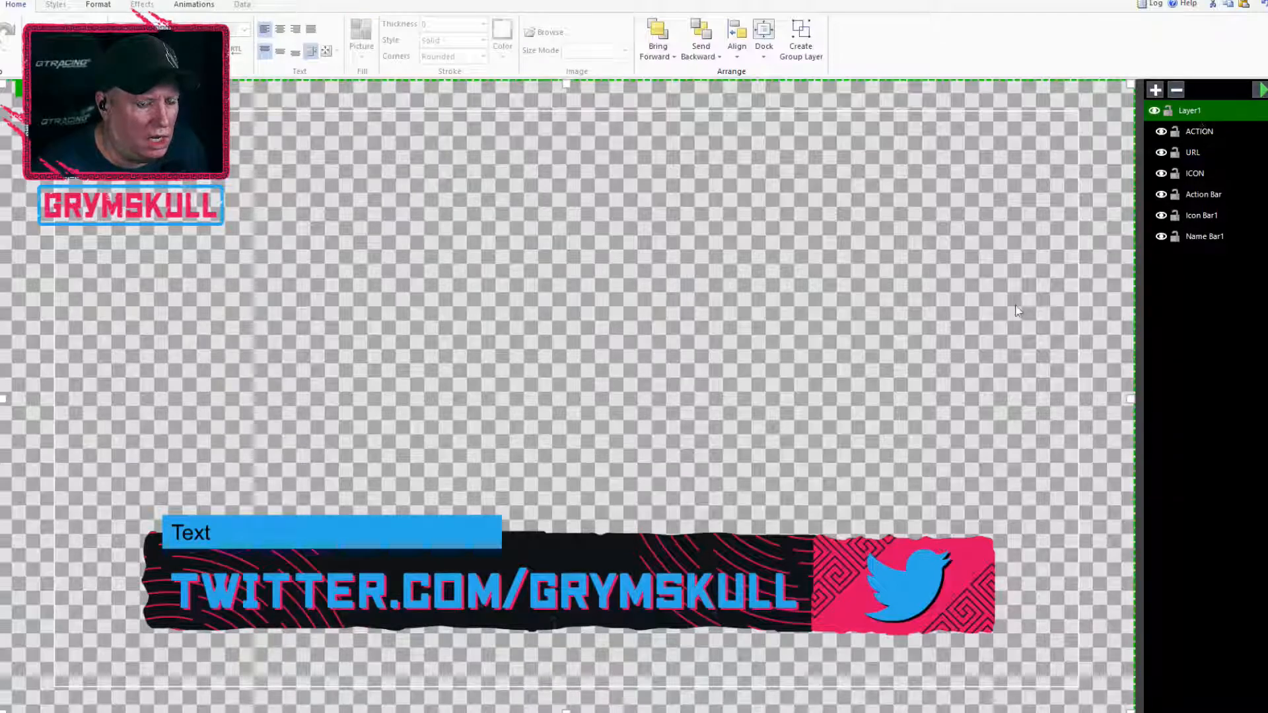
pyautogui.click(310, 598)
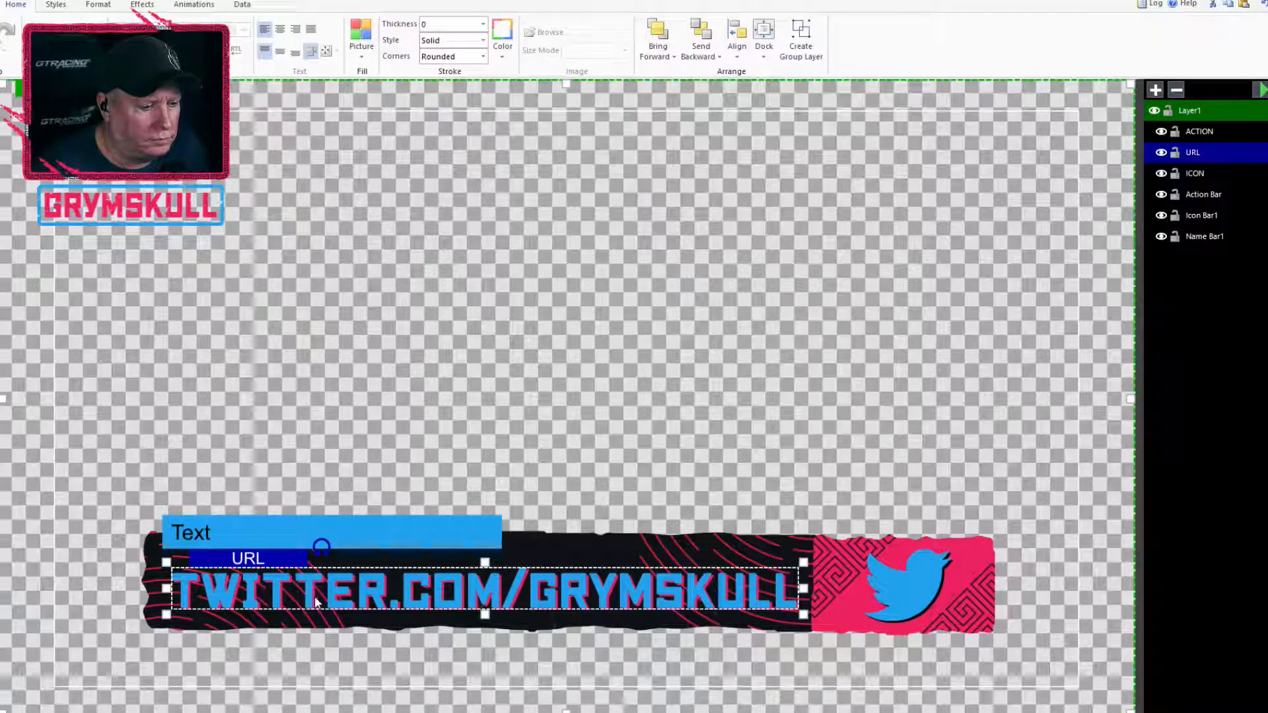
pyautogui.rightClick(480, 599)
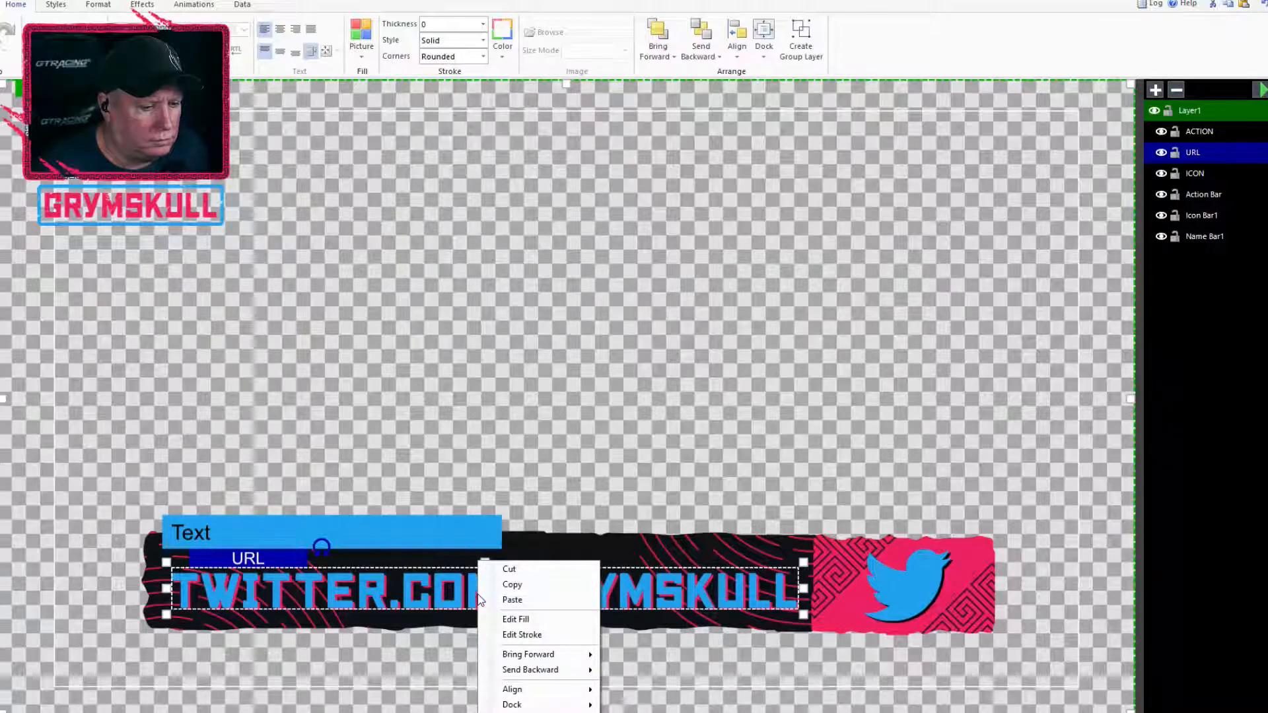
pyautogui.click(466, 601)
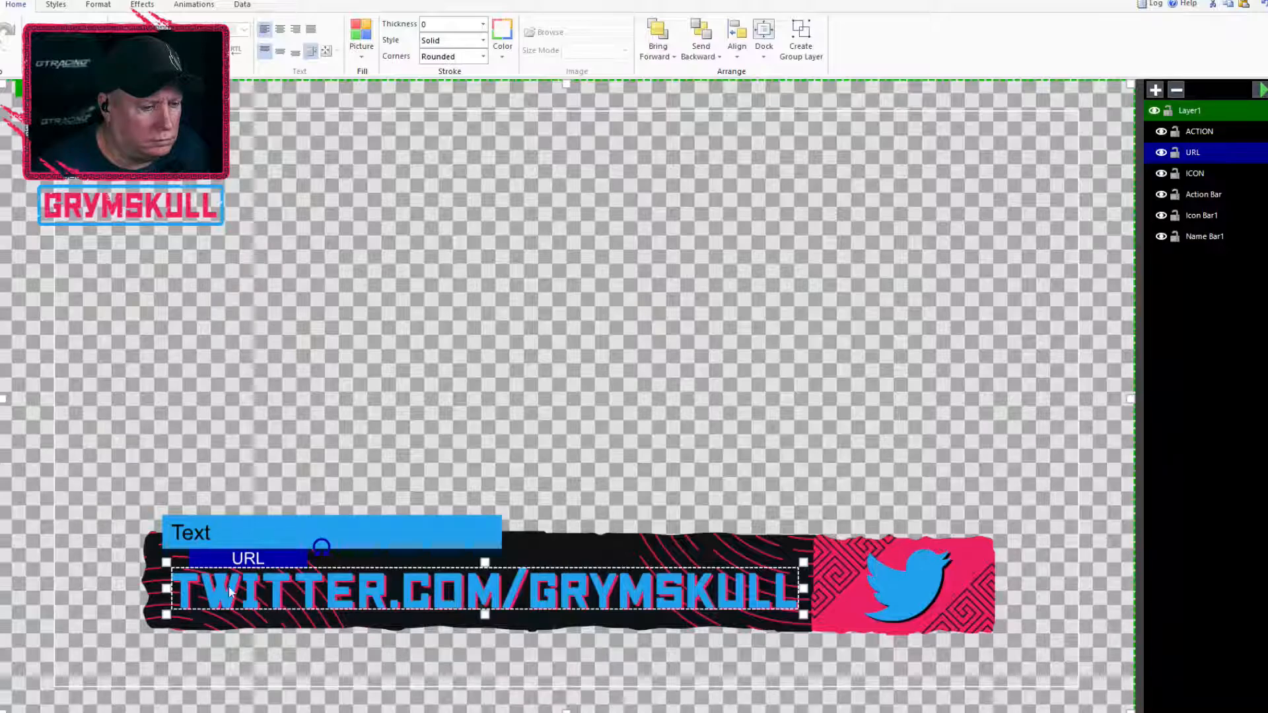
pyautogui.moveTo(238, 575); pyautogui.dragTo(293, 287)
pyautogui.click(501, 359)
pyautogui.click(423, 307)
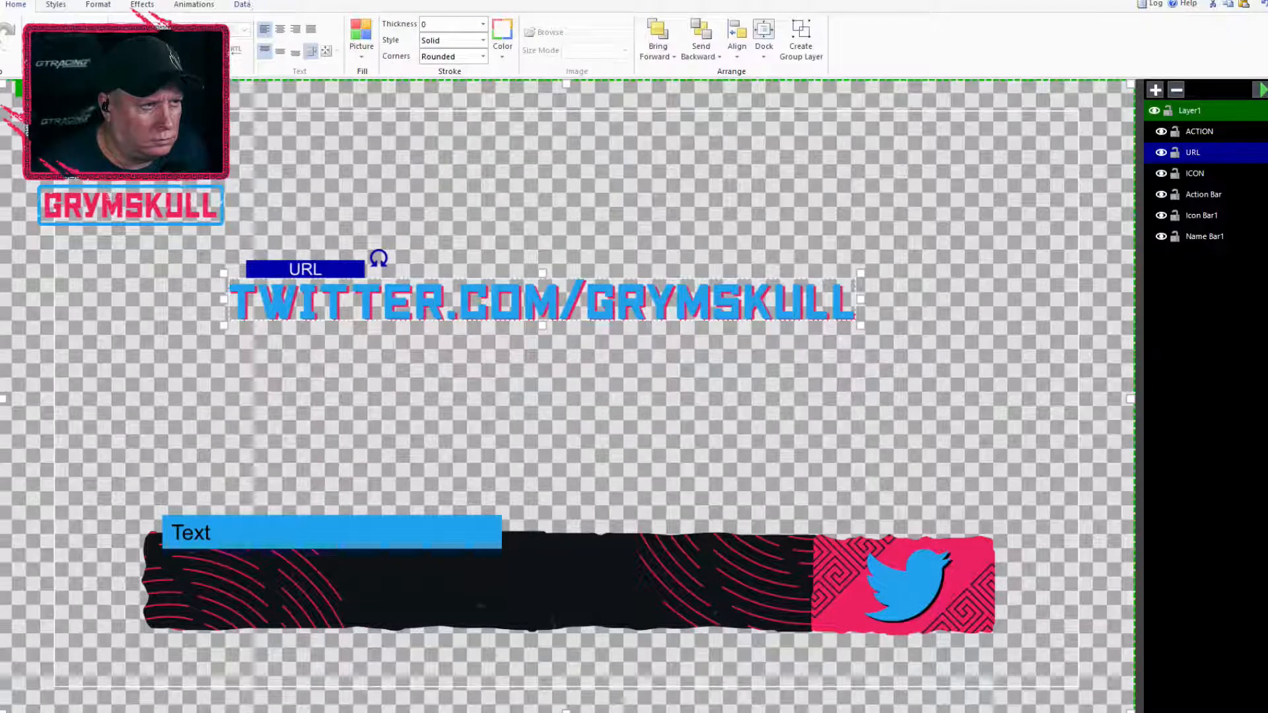
pyautogui.click(97, 5)
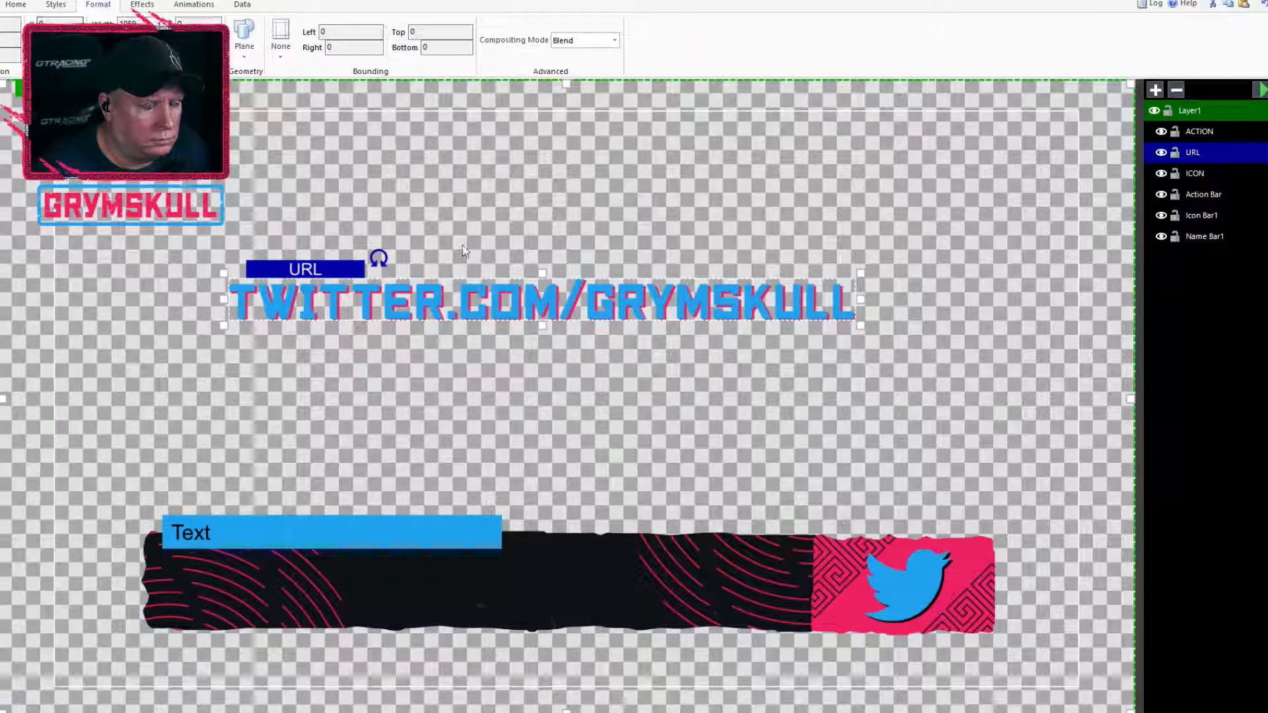
pyautogui.rightClick(426, 303)
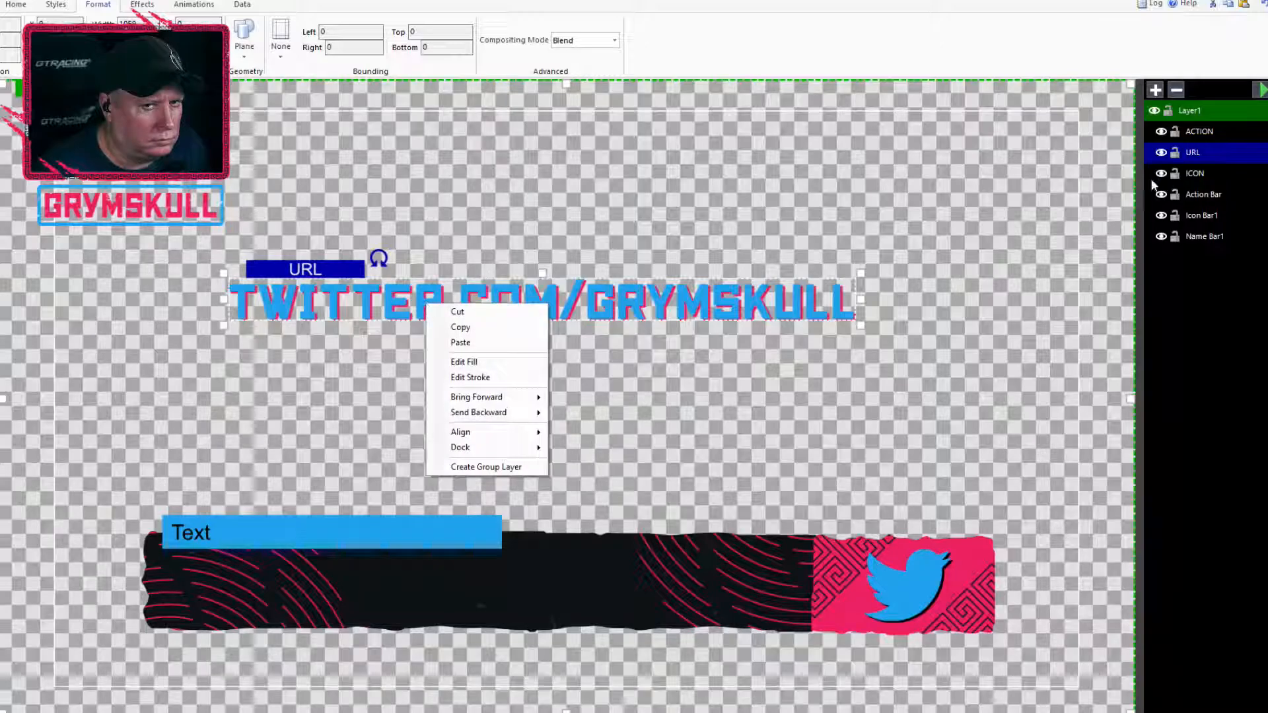
pyautogui.click(1102, 186)
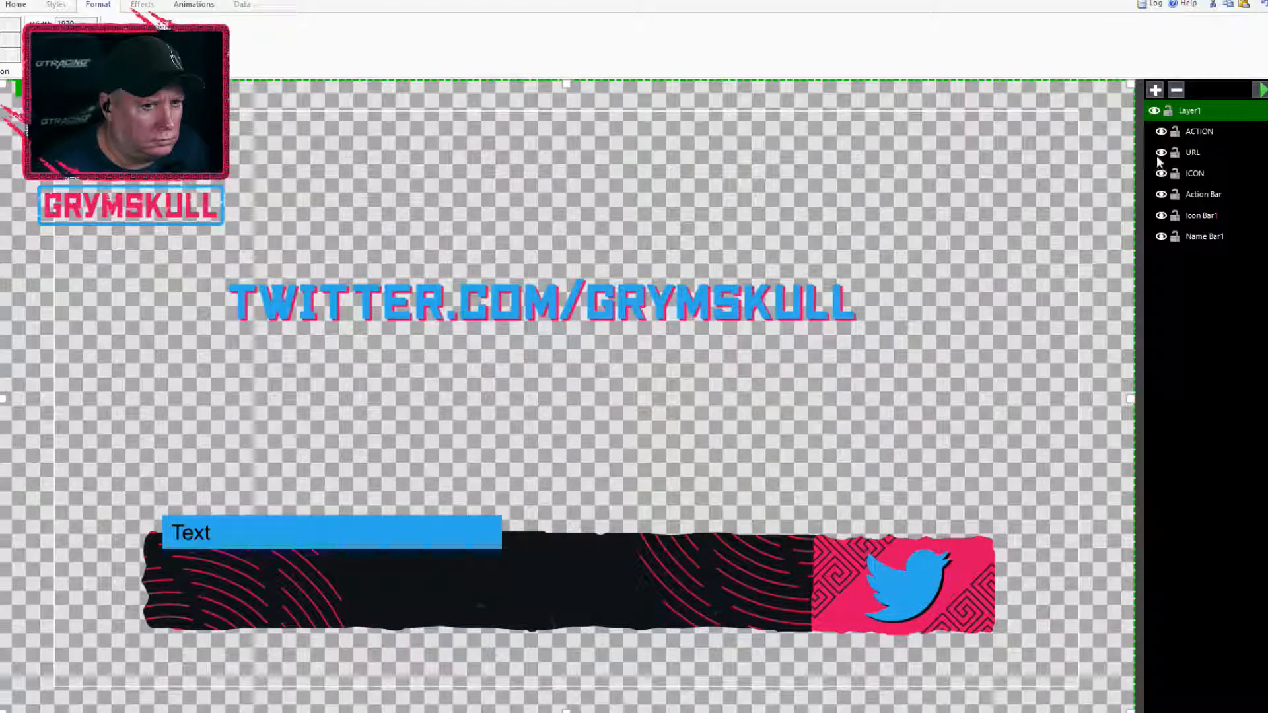
pyautogui.moveTo(758, 303); pyautogui.dragTo(702, 589)
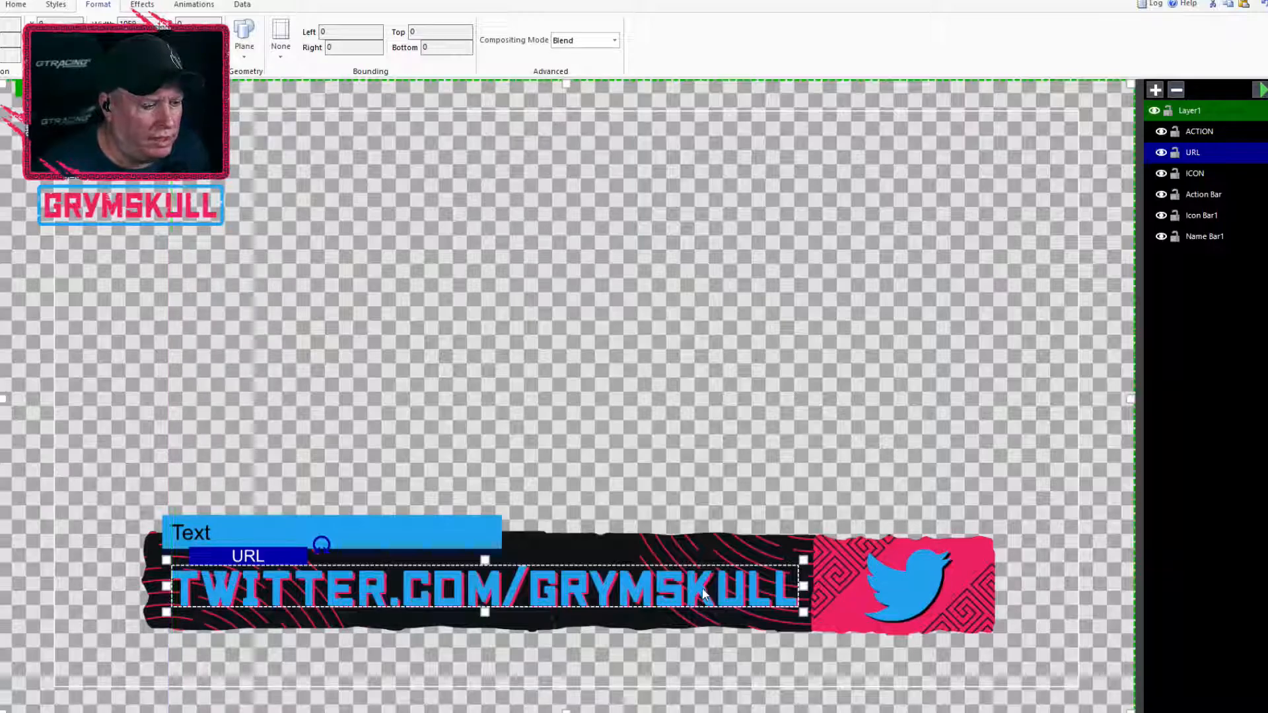
pyautogui.moveTo(710, 586); pyautogui.dragTo(701, 585)
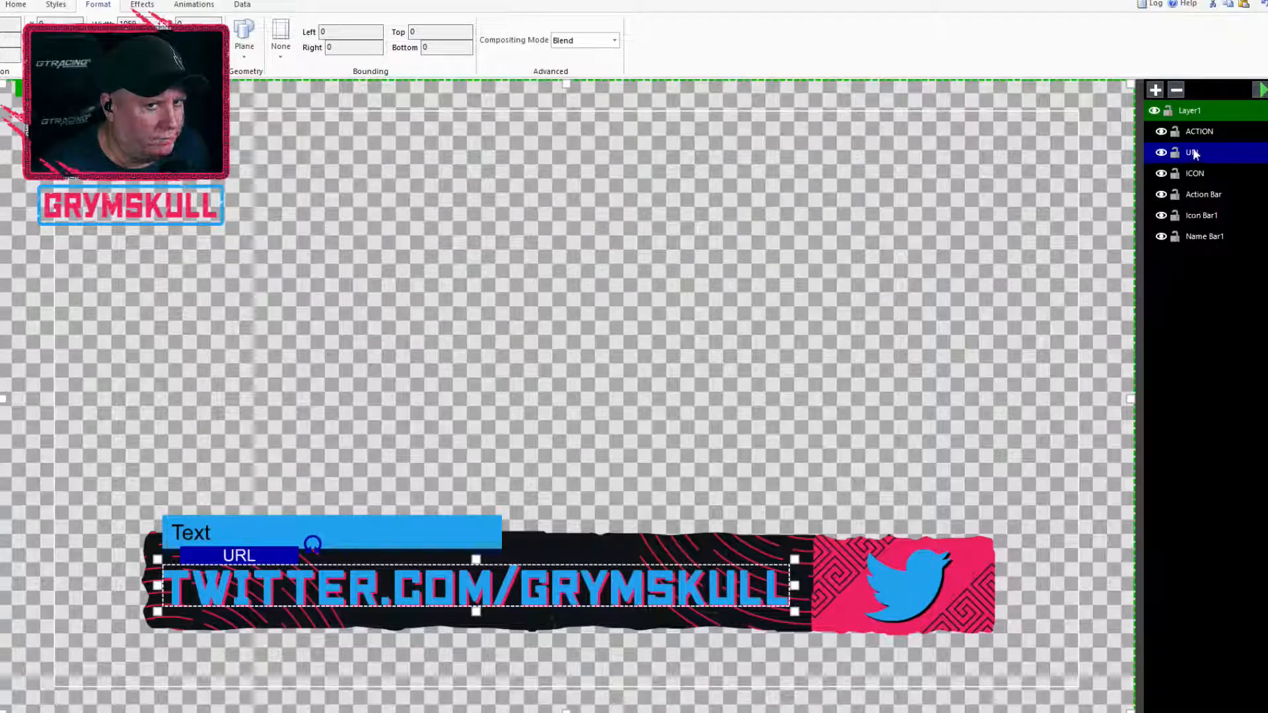
# Delete the existing URL text from Layer1
pyautogui.click(1161, 153)
pyautogui.click(1160, 153)
pyautogui.click(1160, 153)
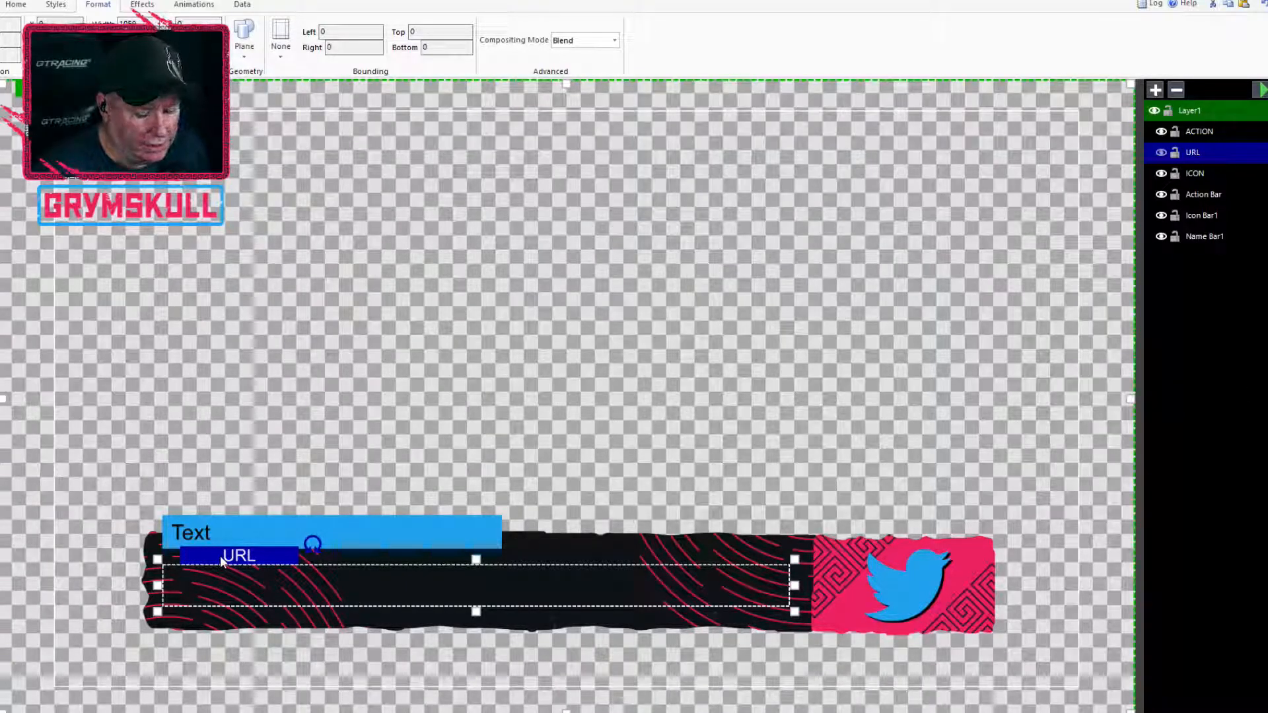
pyautogui.press('Delete')
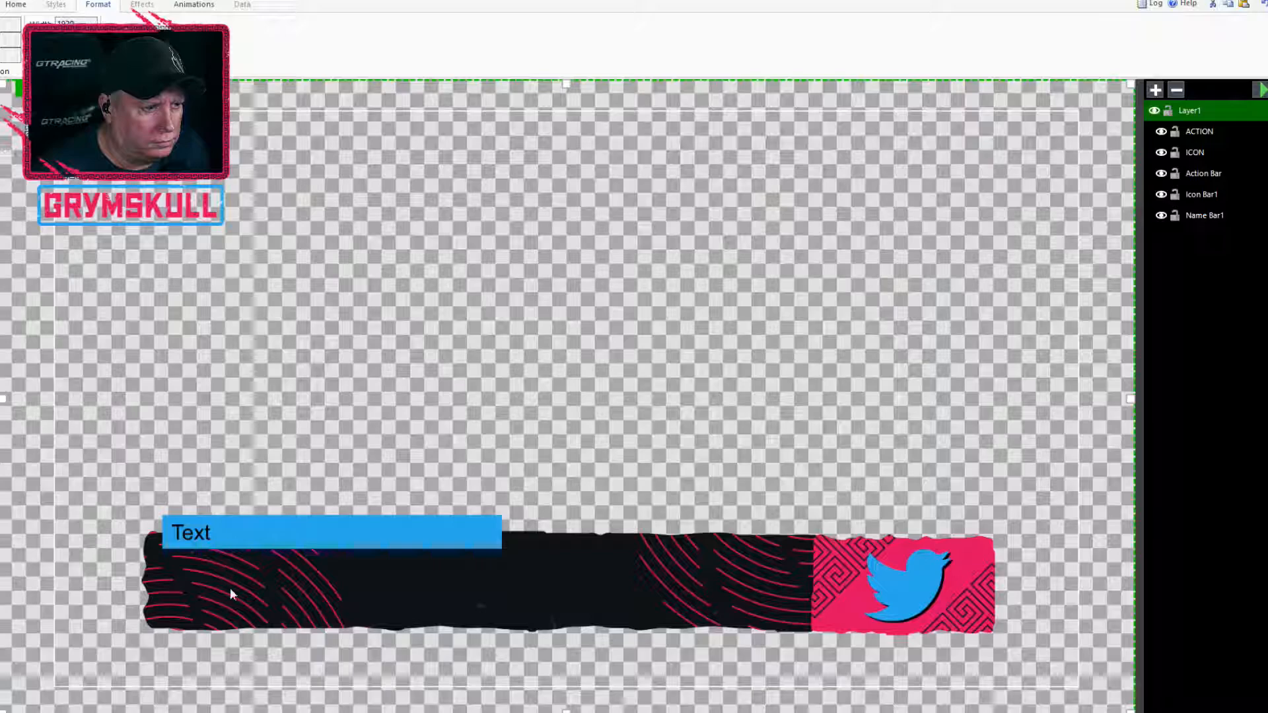
# Draw a text block named URL across the dark name bar and order it directly beneath ACTION in Layer1
pyautogui.moveTo(156, 561)
pyautogui.mouseDown()
pyautogui.moveTo(202, 588)
pyautogui.moveTo(367, 605)
pyautogui.moveTo(806, 622)
pyautogui.mouseUp()
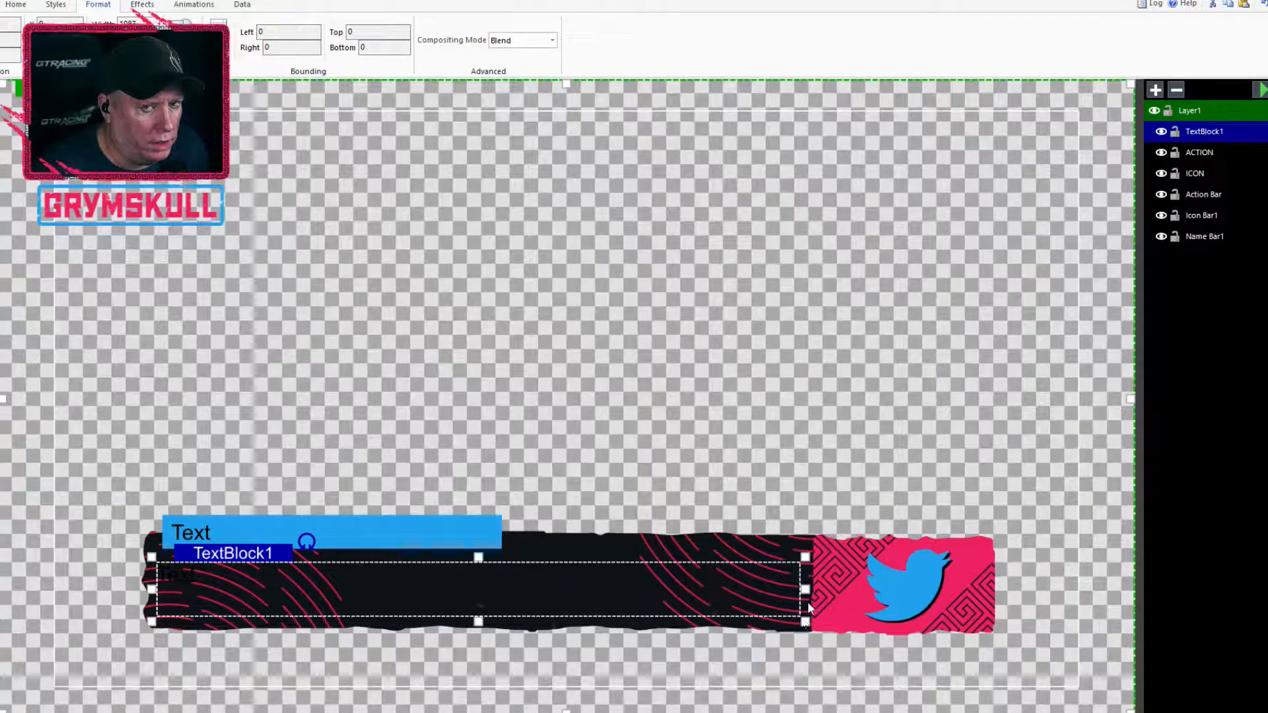
pyautogui.doubleClick(1206, 126)
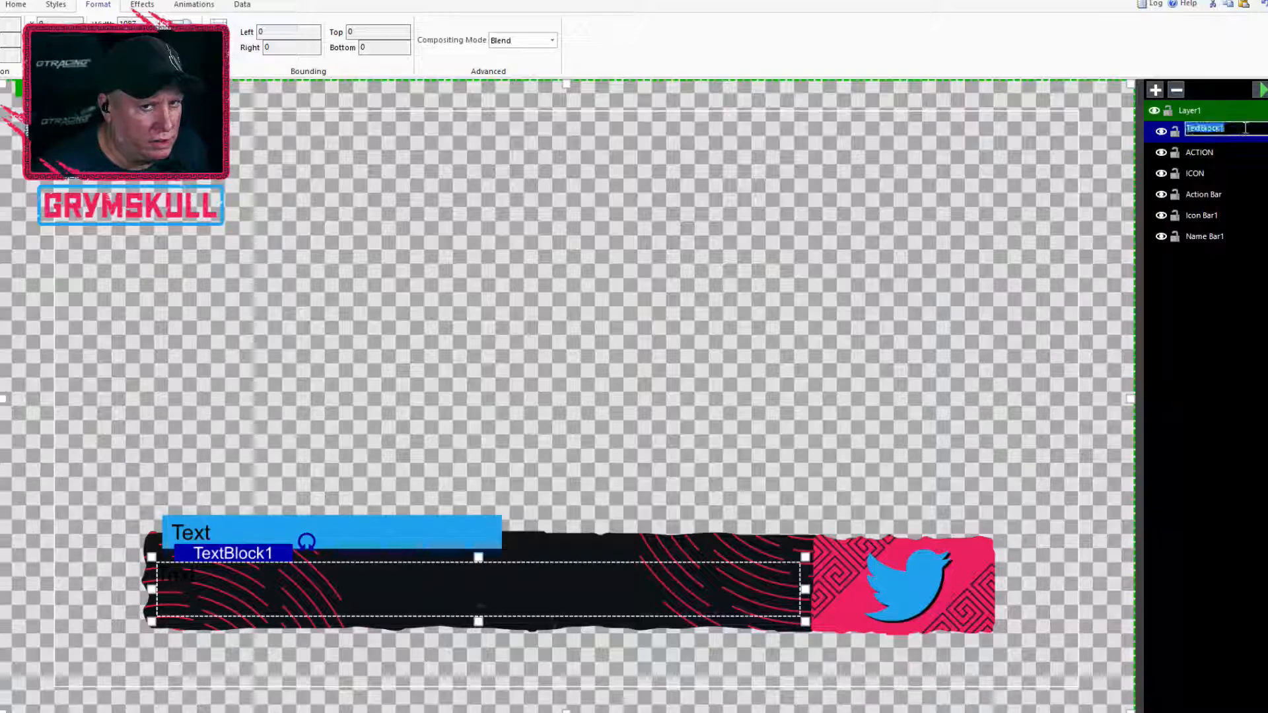
pyautogui.write('URL')
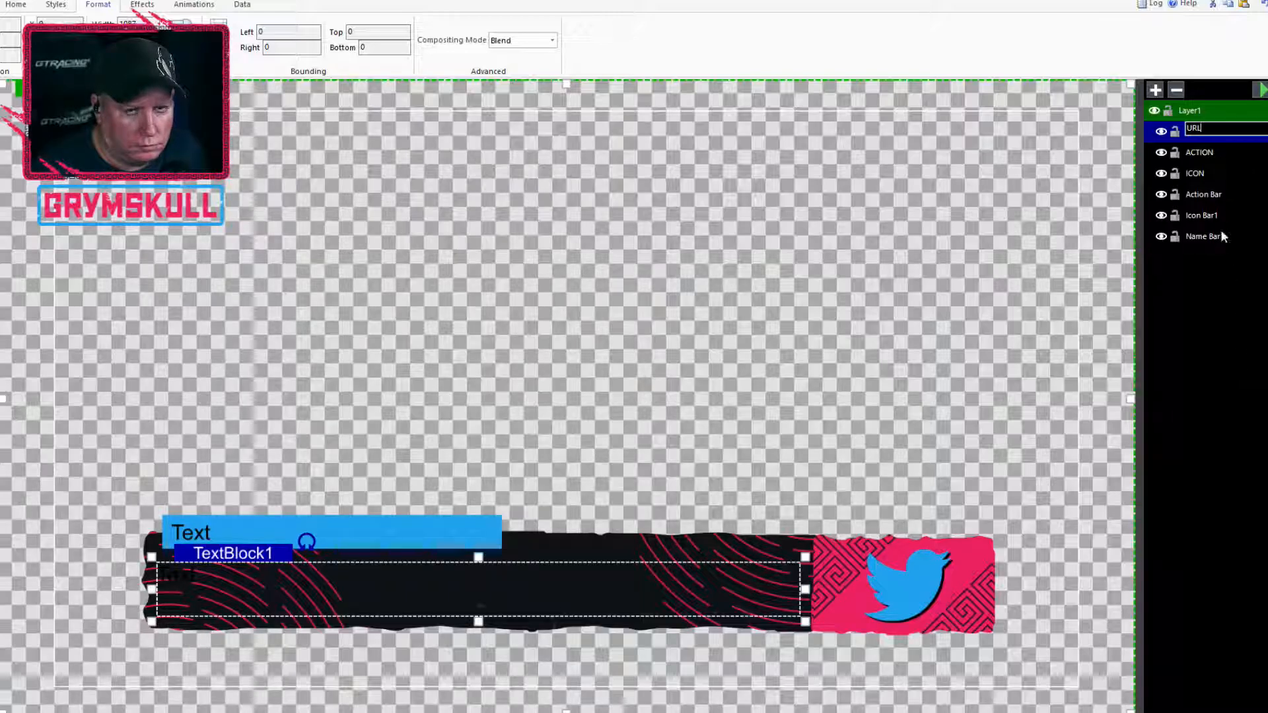
pyautogui.click(1204, 153)
pyautogui.moveTo(1196, 131)
pyautogui.mouseDown()
pyautogui.moveTo(1205, 166)
pyautogui.moveTo(1201, 144)
pyautogui.mouseUp()
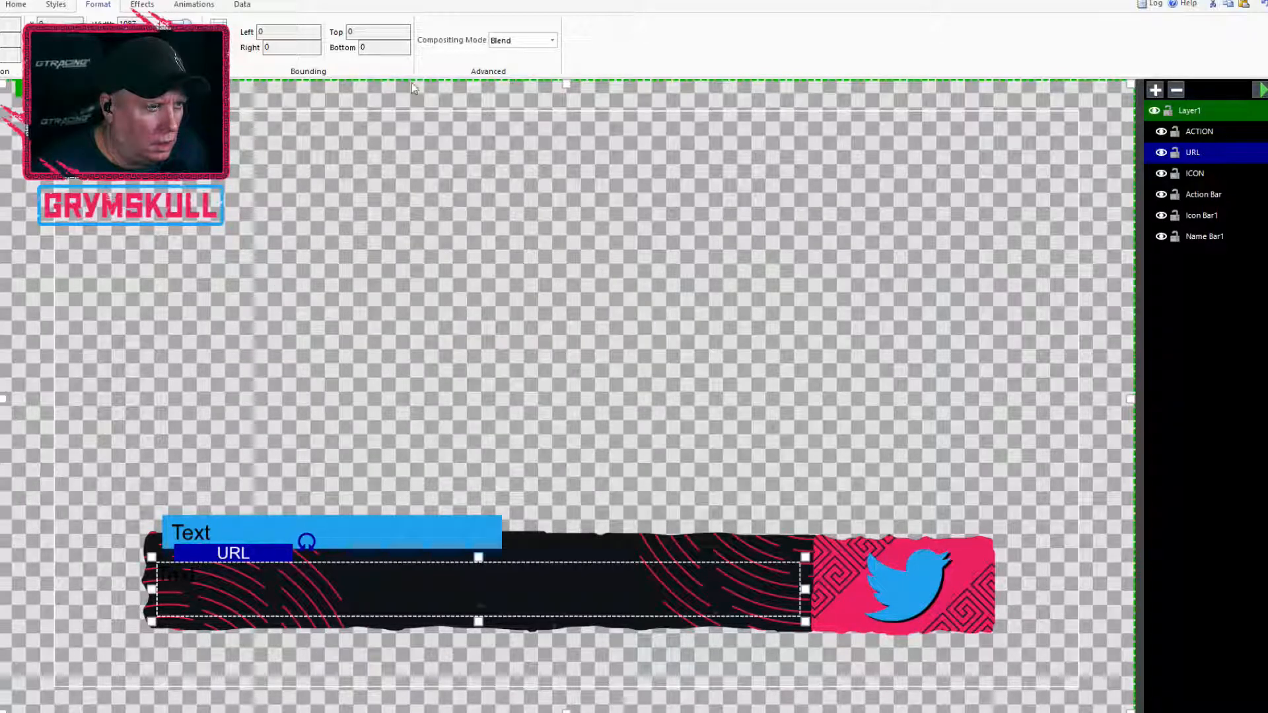
# Fill the new URL text with the pink used on the icon bar
pyautogui.click(53, 6)
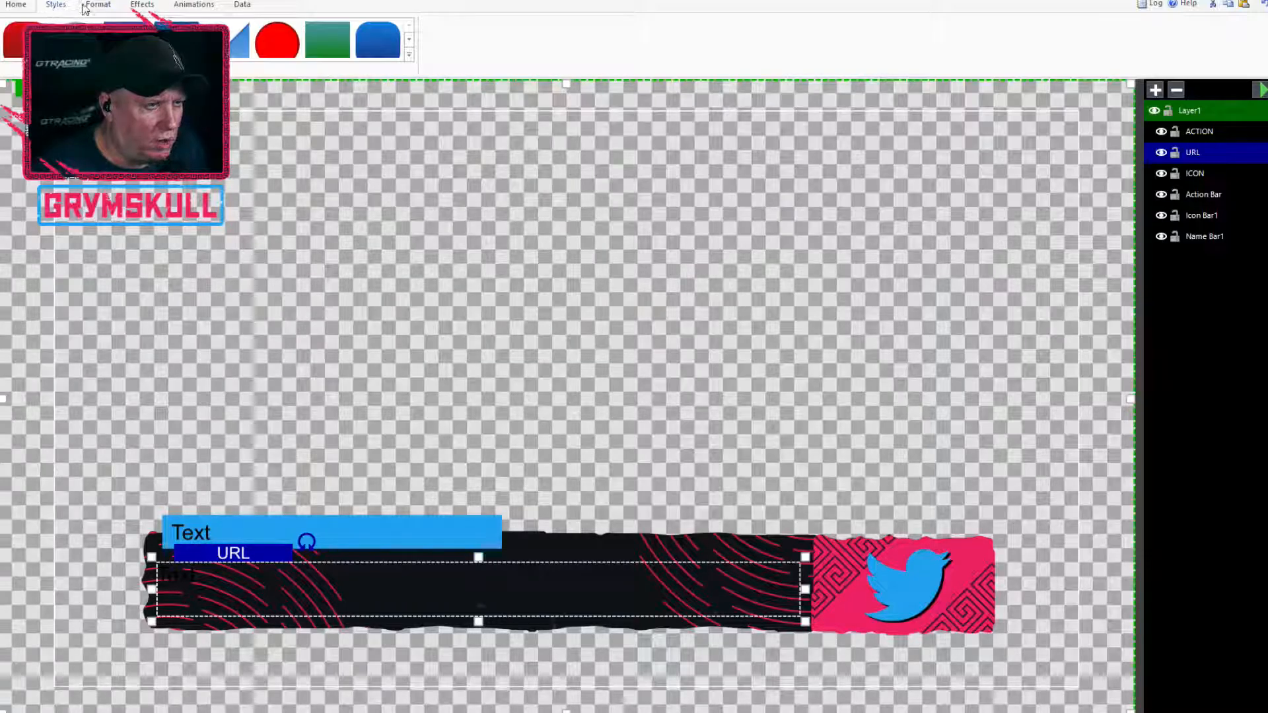
pyautogui.click(98, 5)
pyautogui.click(20, 5)
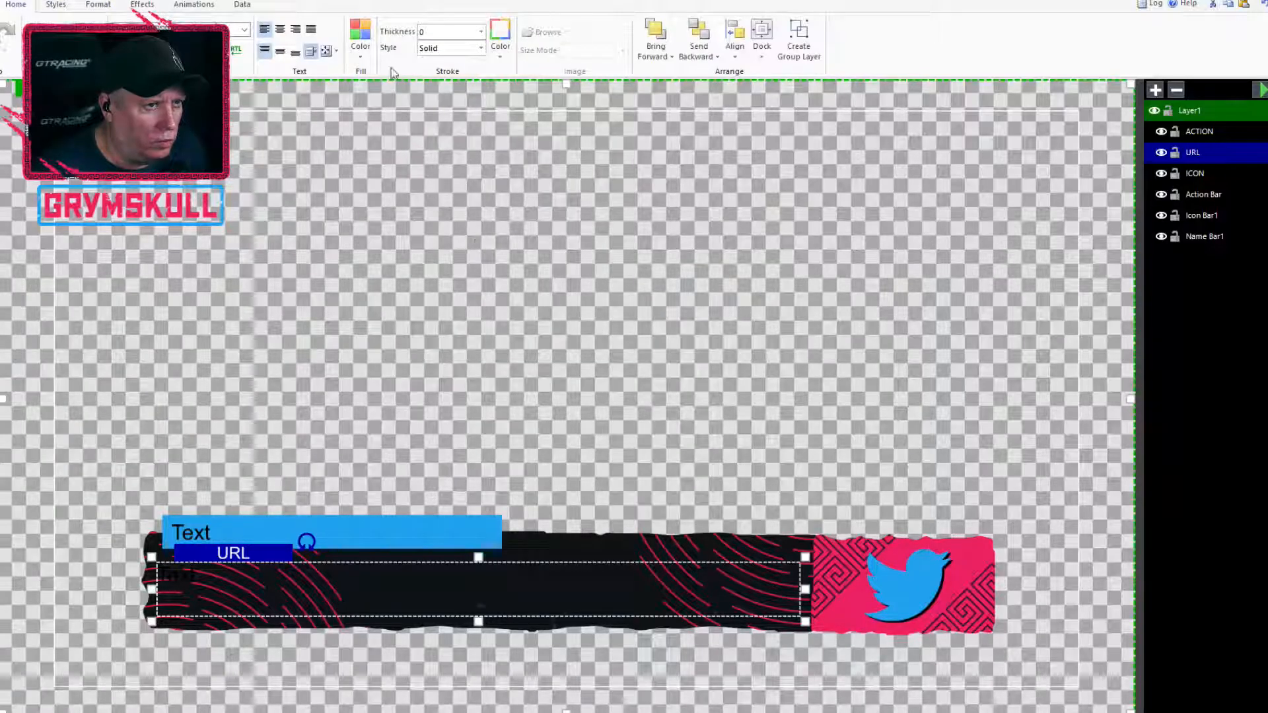
pyautogui.click(362, 38)
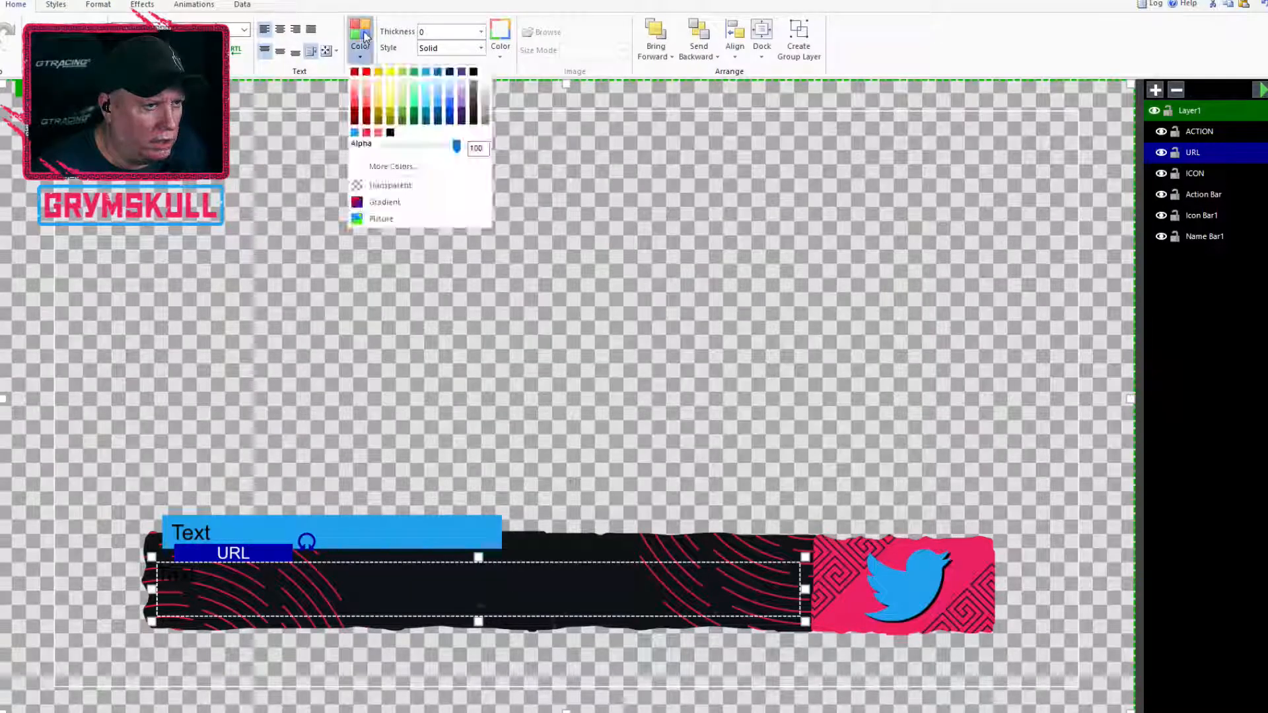
pyautogui.click(366, 132)
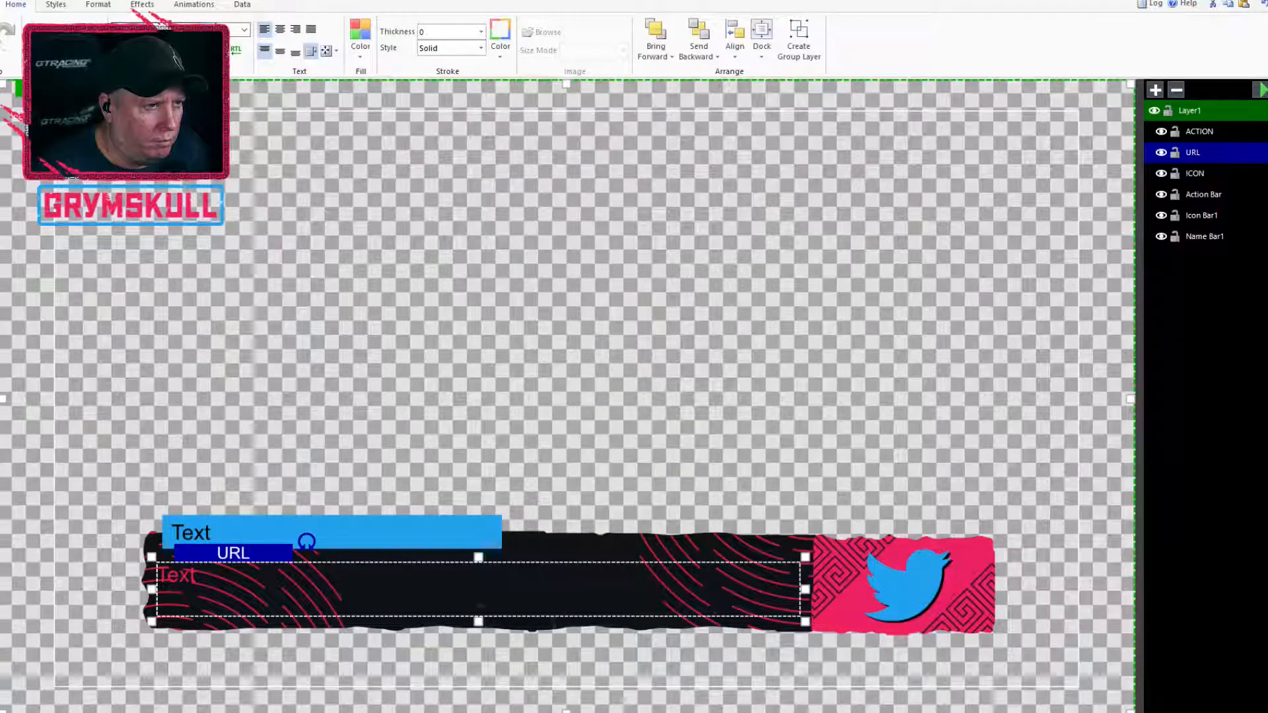
# Change the URL text's font to the blocky all-caps display typeface
pyautogui.click(210, 29)
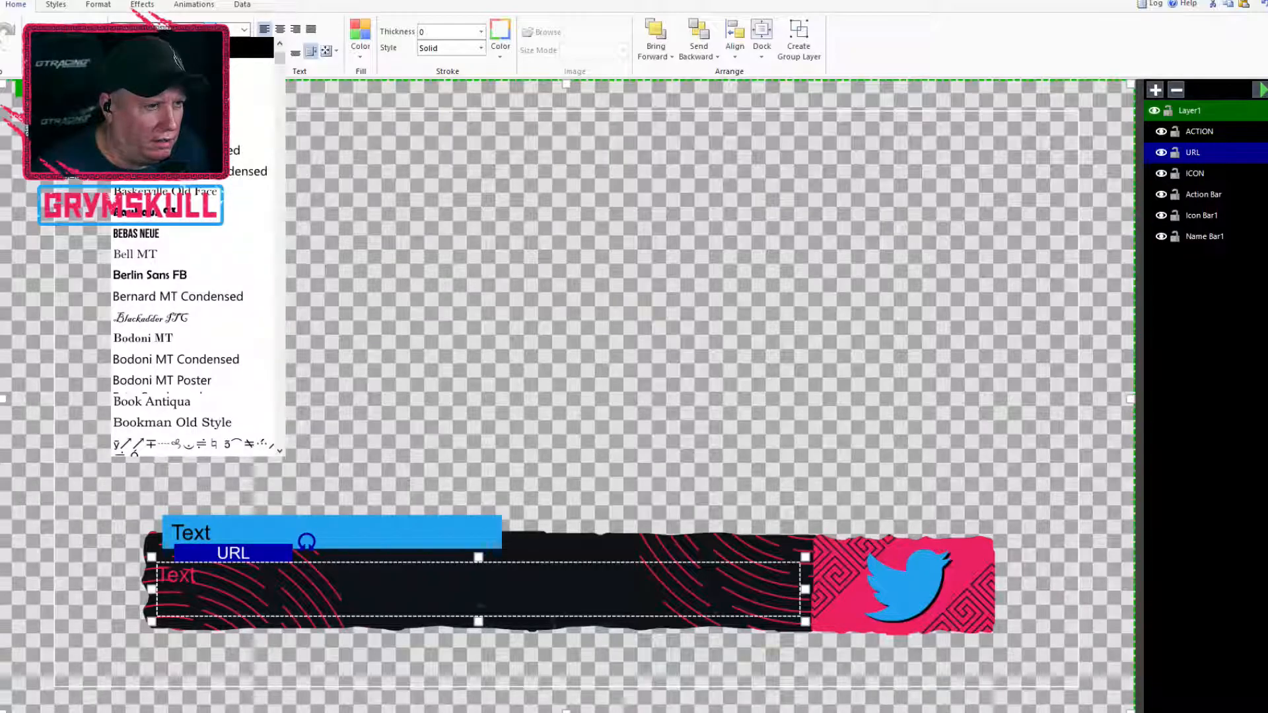
pyautogui.moveTo(281, 61); pyautogui.dragTo(300, 295)
pyautogui.click(218, 413)
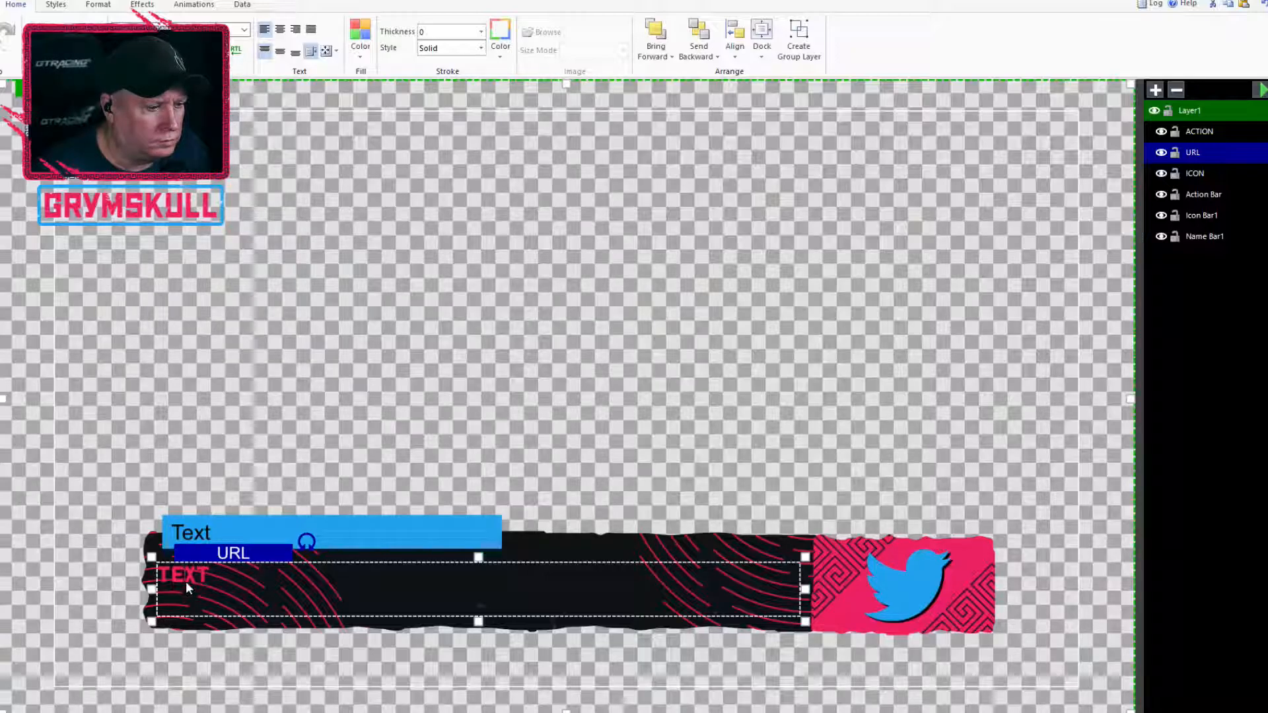
# Replace the URL block's placeholder text with URL GOES HERE
pyautogui.doubleClick(205, 583)
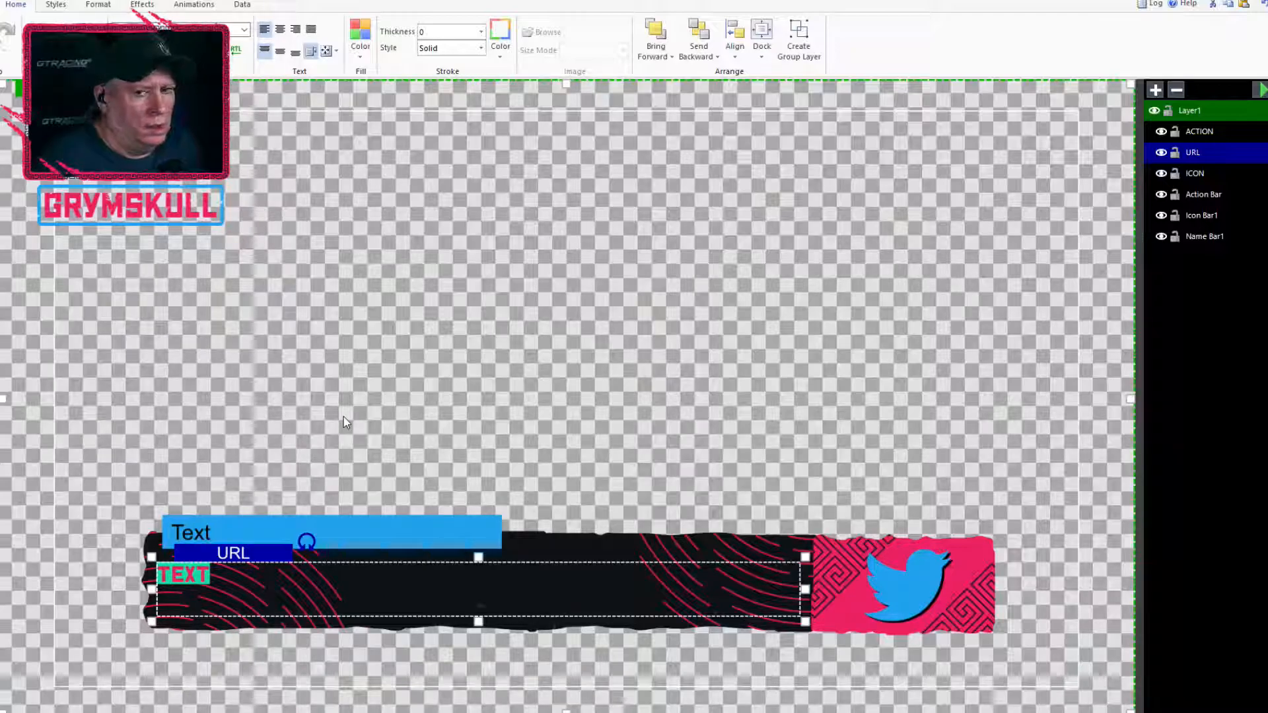
pyautogui.write('URL GOES HERE')
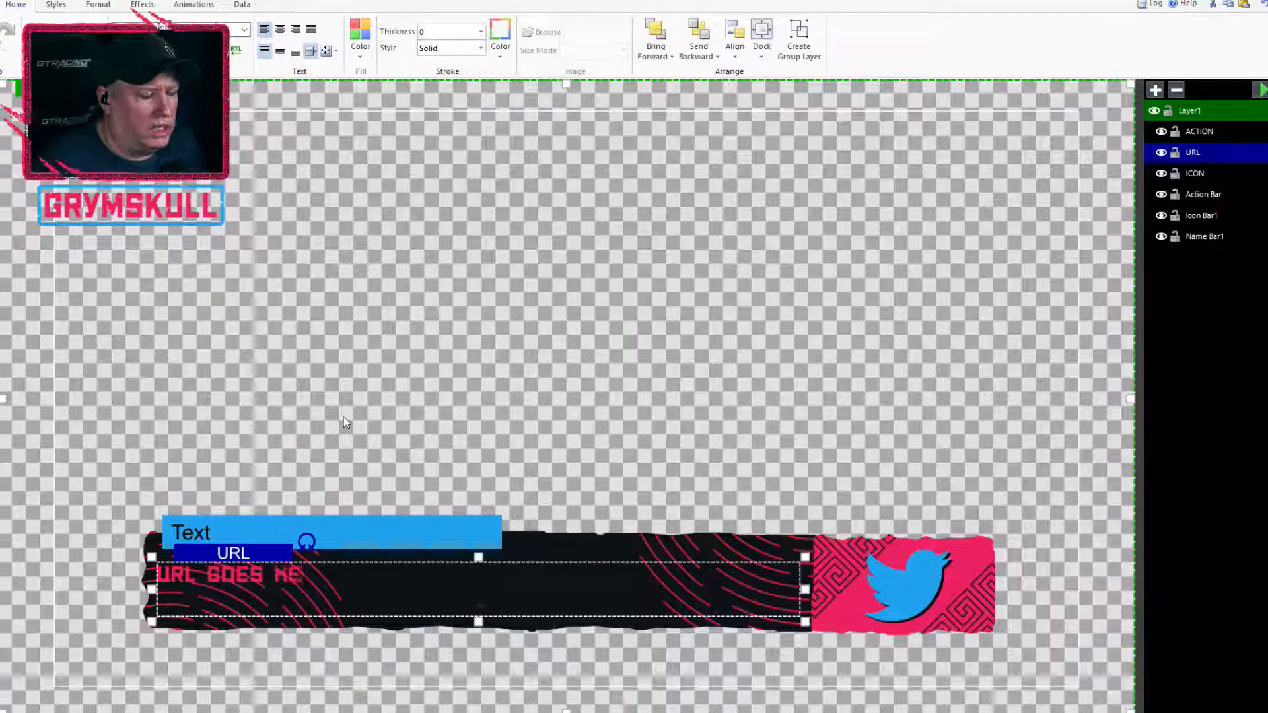
# Set the font size of the whole URL GOES HERE text to 96
pyautogui.moveTo(324, 573); pyautogui.dragTo(130, 559)
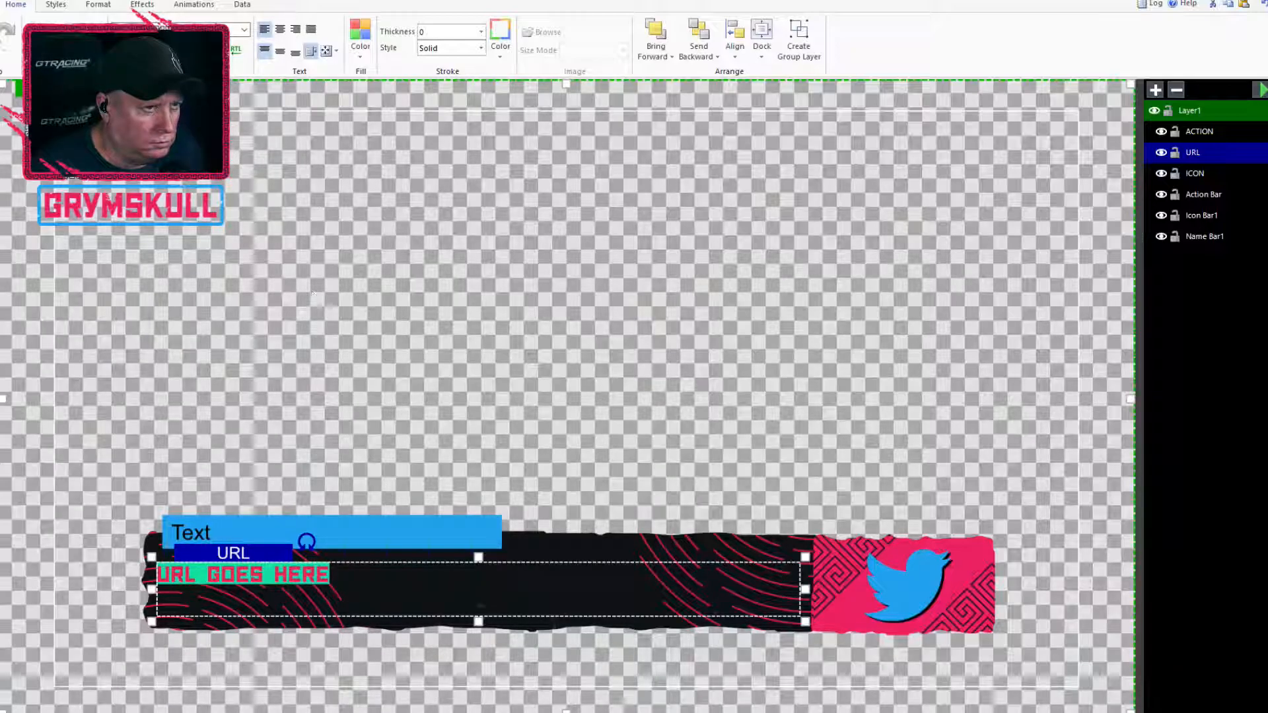
pyautogui.click(244, 30)
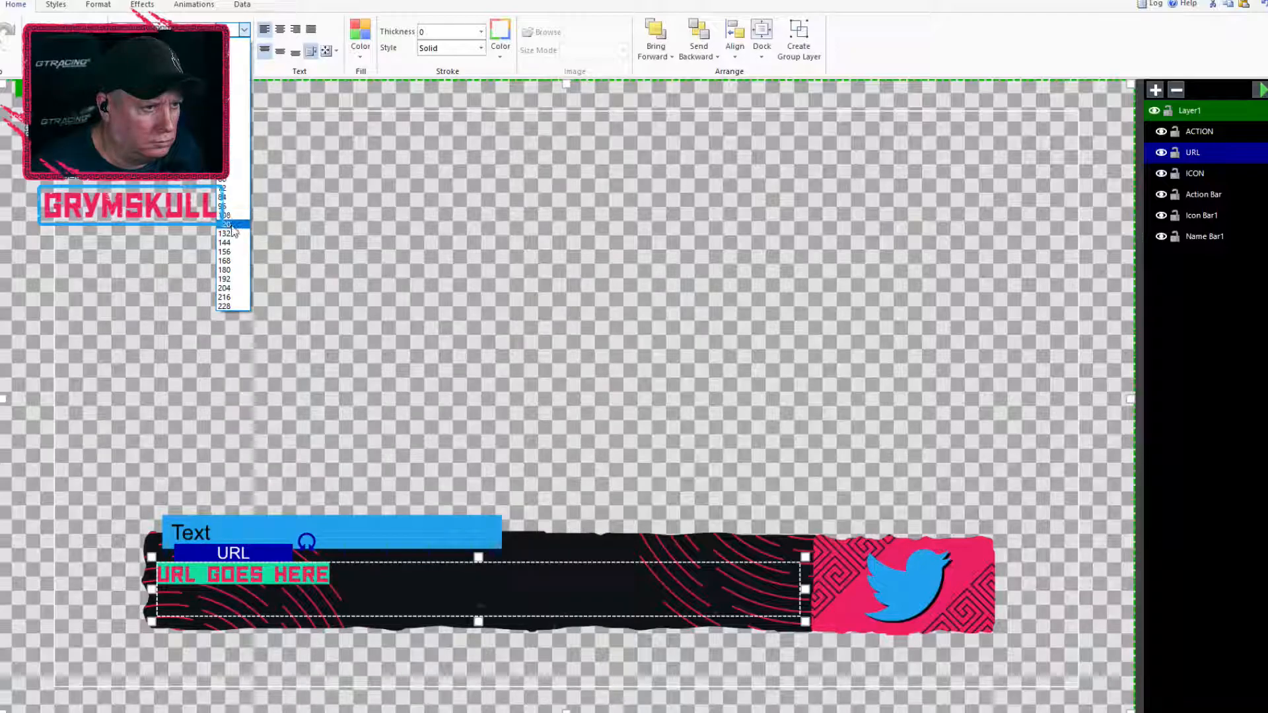
pyautogui.click(232, 225)
pyautogui.click(244, 30)
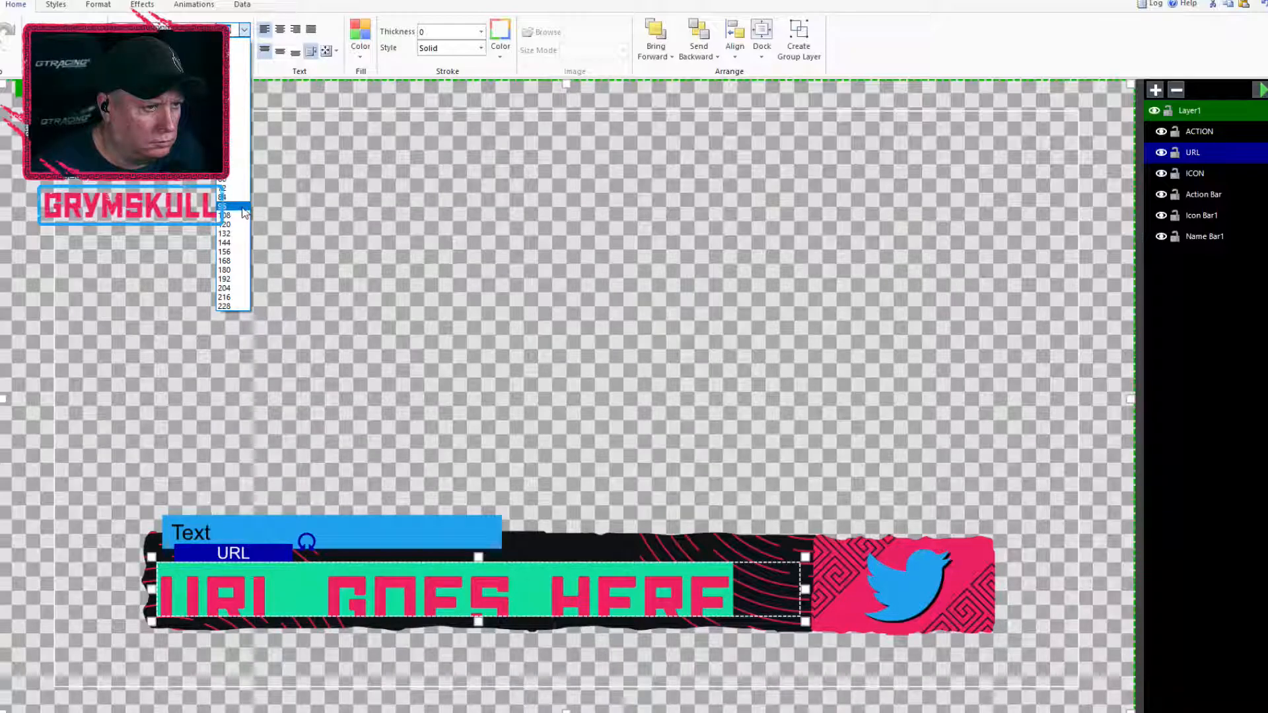
pyautogui.click(243, 207)
# Set the URL text block's auto-sizing mode to Shrink and deselect the block
pyautogui.click(338, 51)
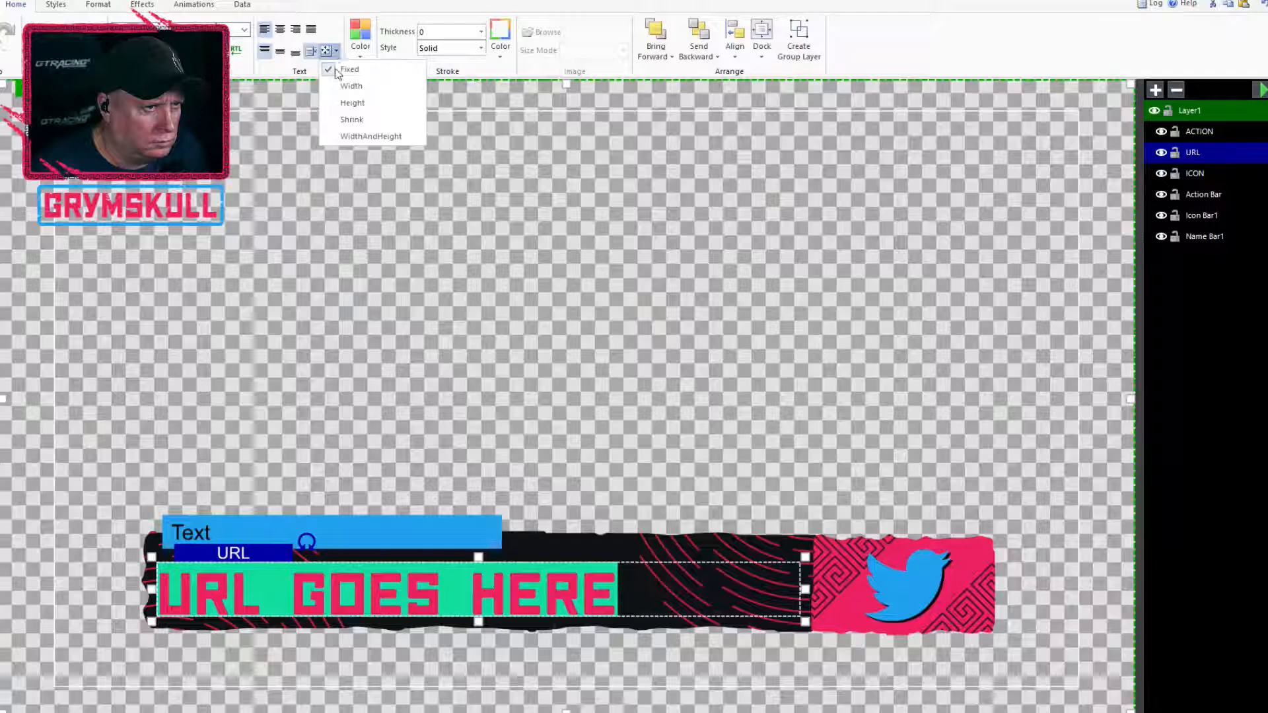
pyautogui.click(382, 120)
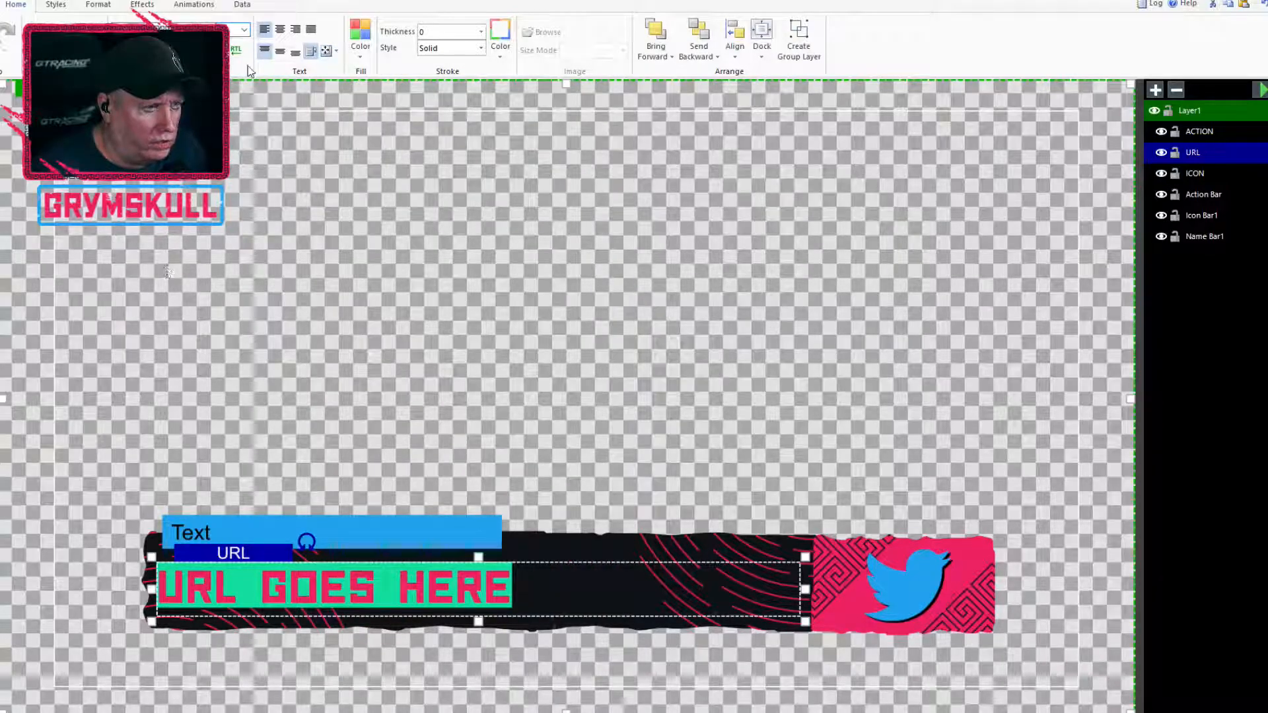
pyautogui.click(246, 31)
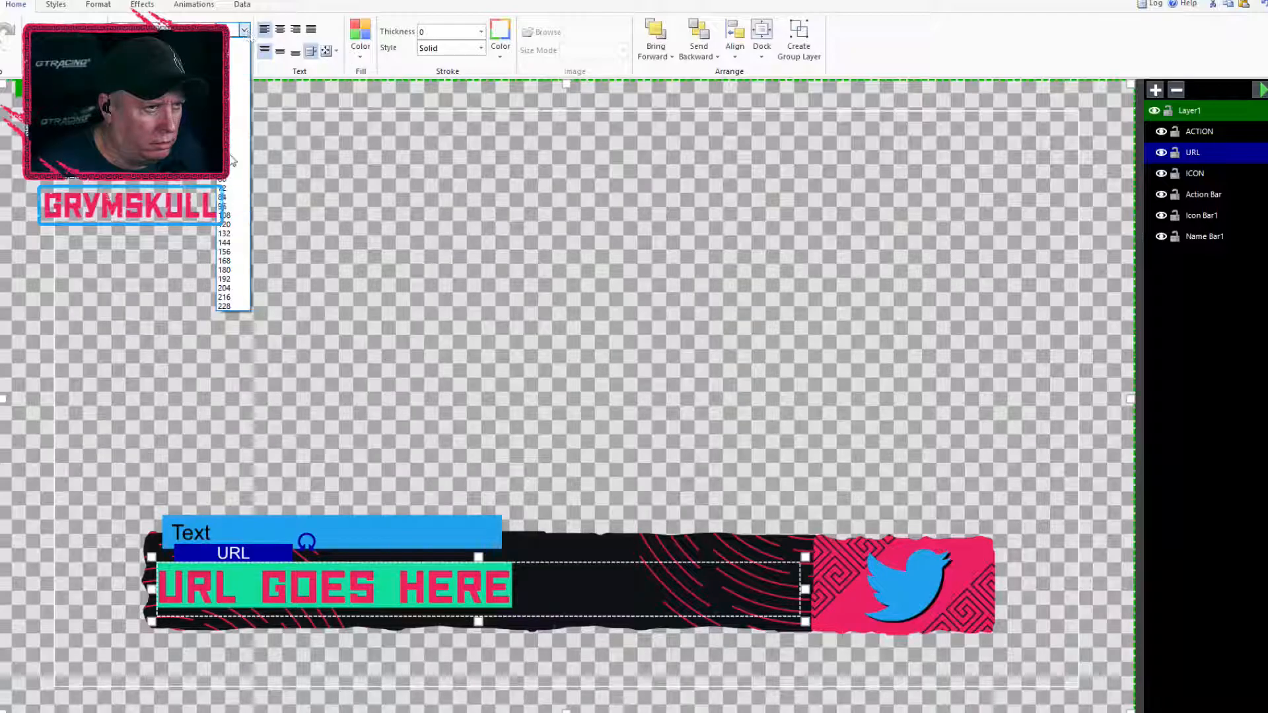
pyautogui.click(246, 31)
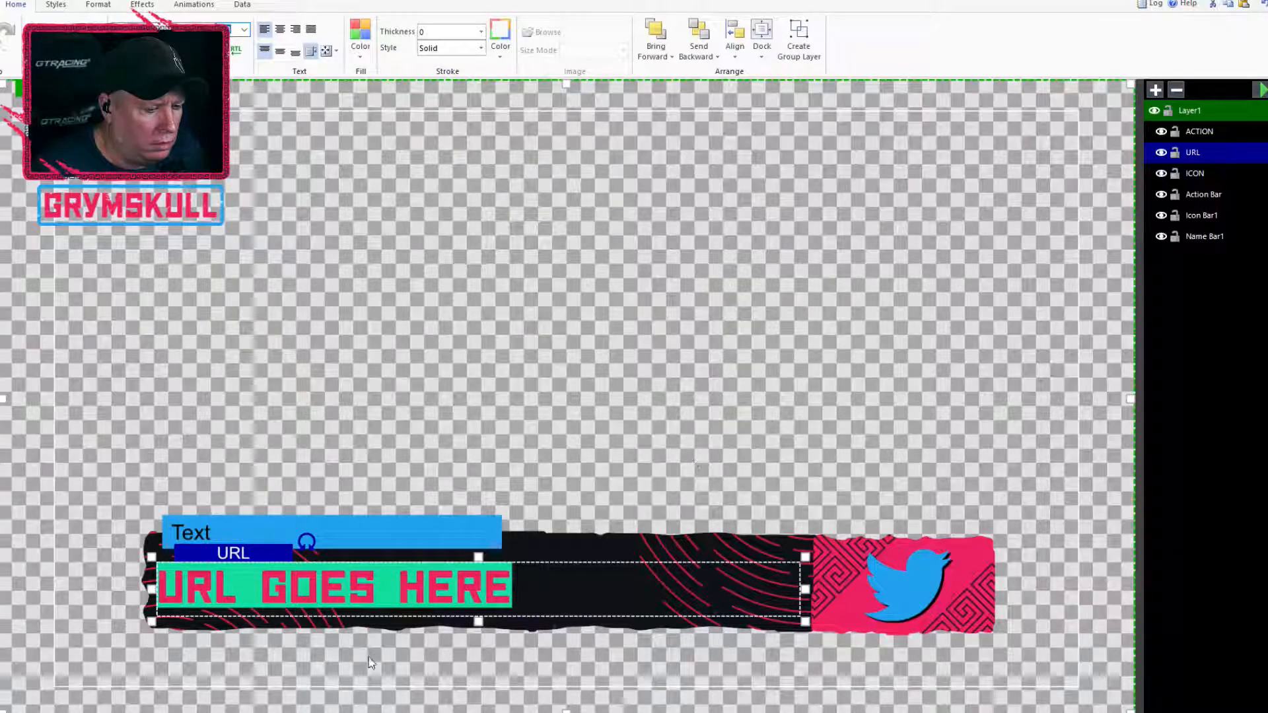
pyautogui.click(144, 235)
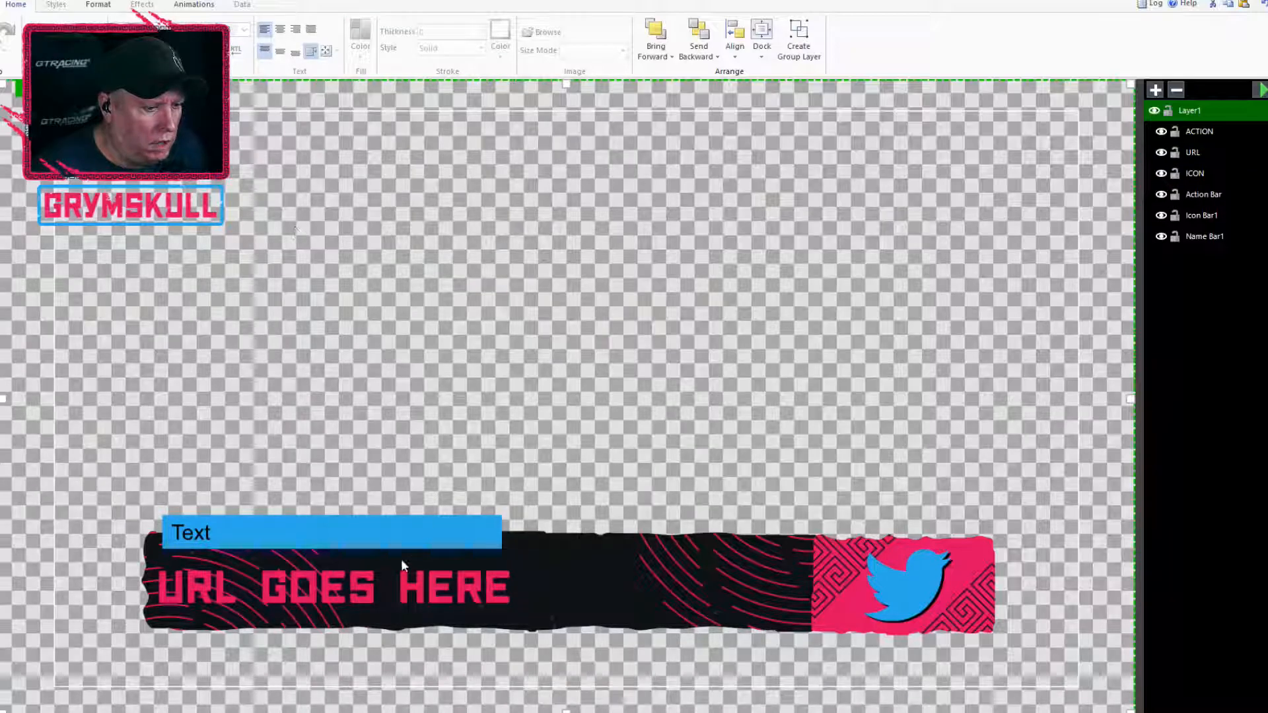
# Apply the Bottom Right Sharp shadow effect to the URL text
pyautogui.click(402, 579)
pyautogui.click(147, 6)
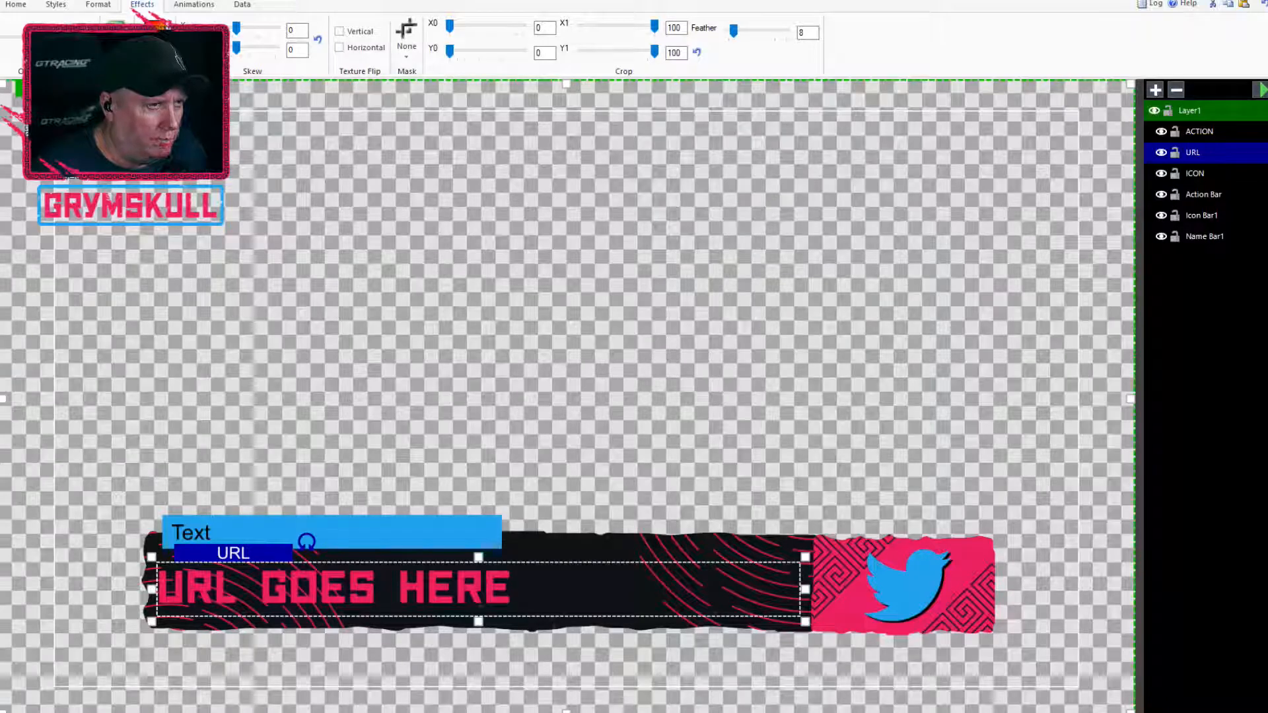
pyautogui.click(158, 24)
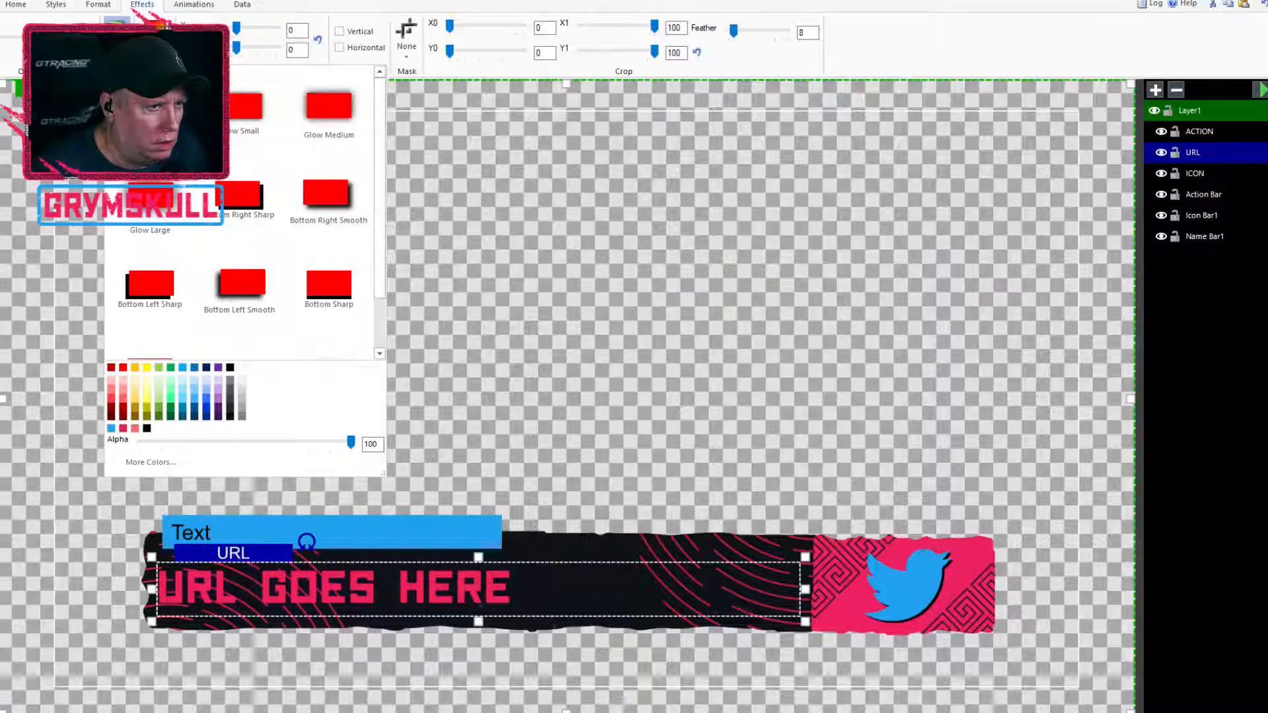
pyautogui.click(240, 200)
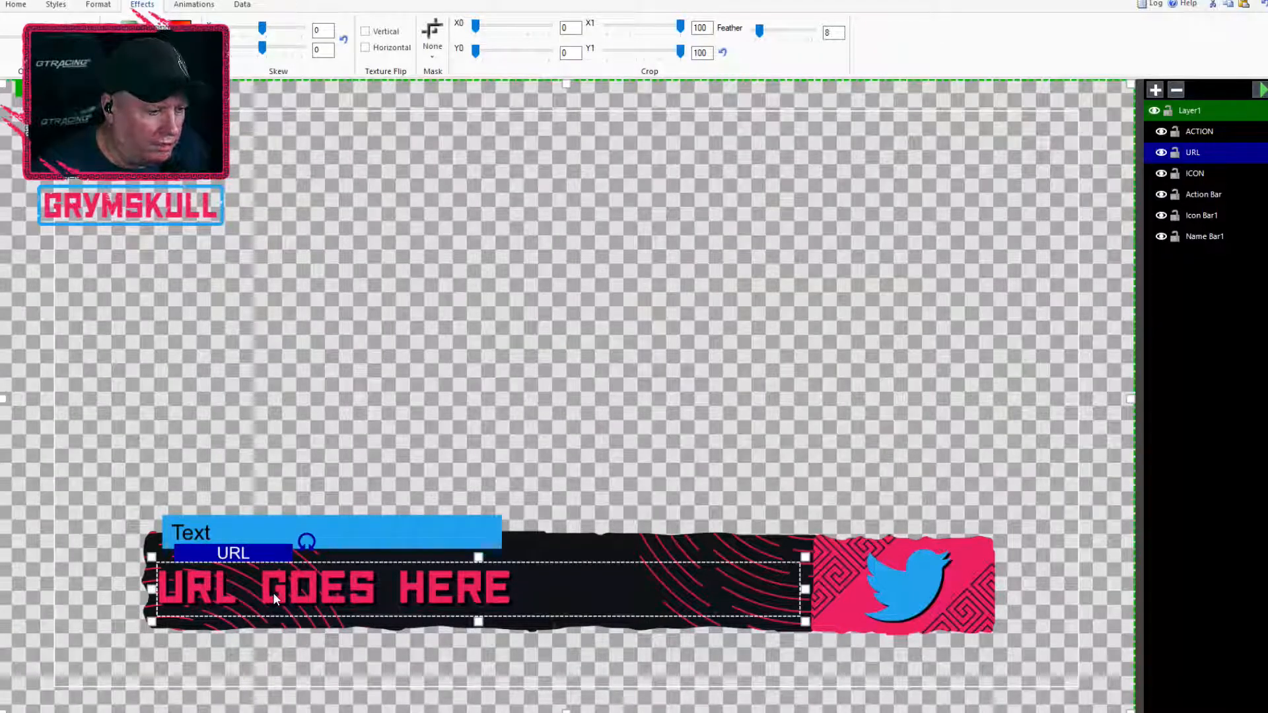
pyautogui.click(181, 34)
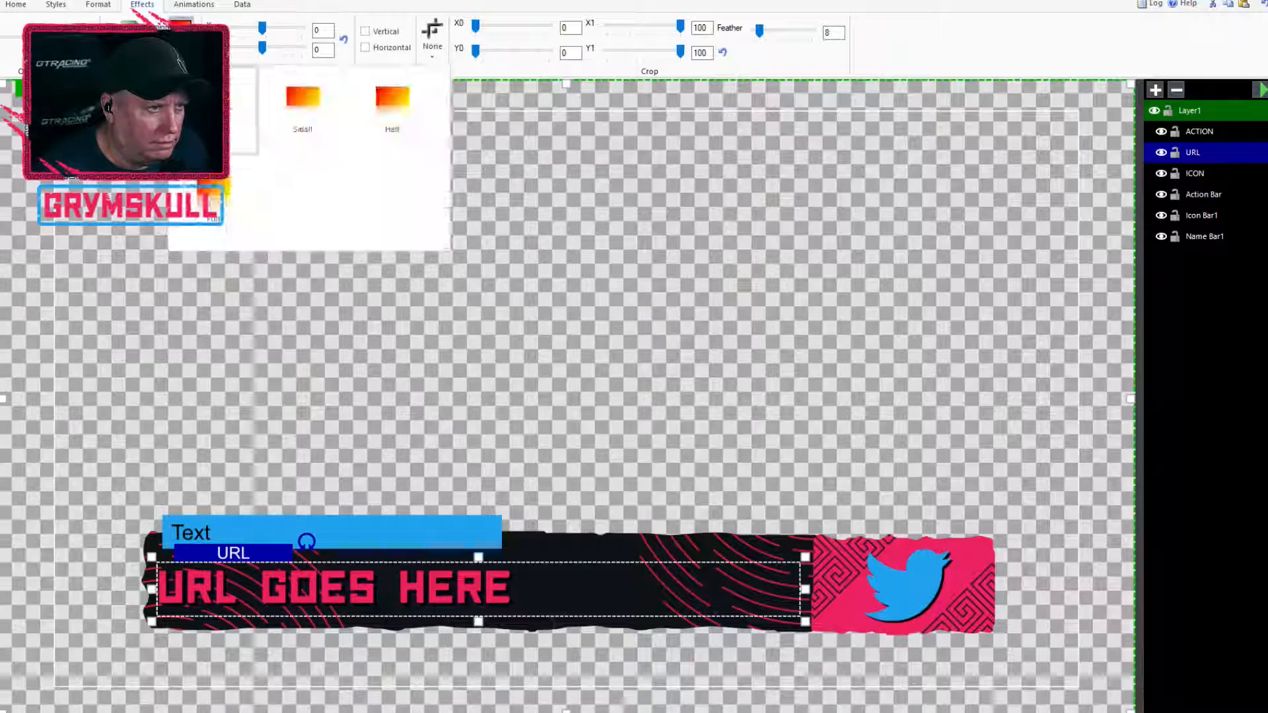
pyautogui.click(181, 35)
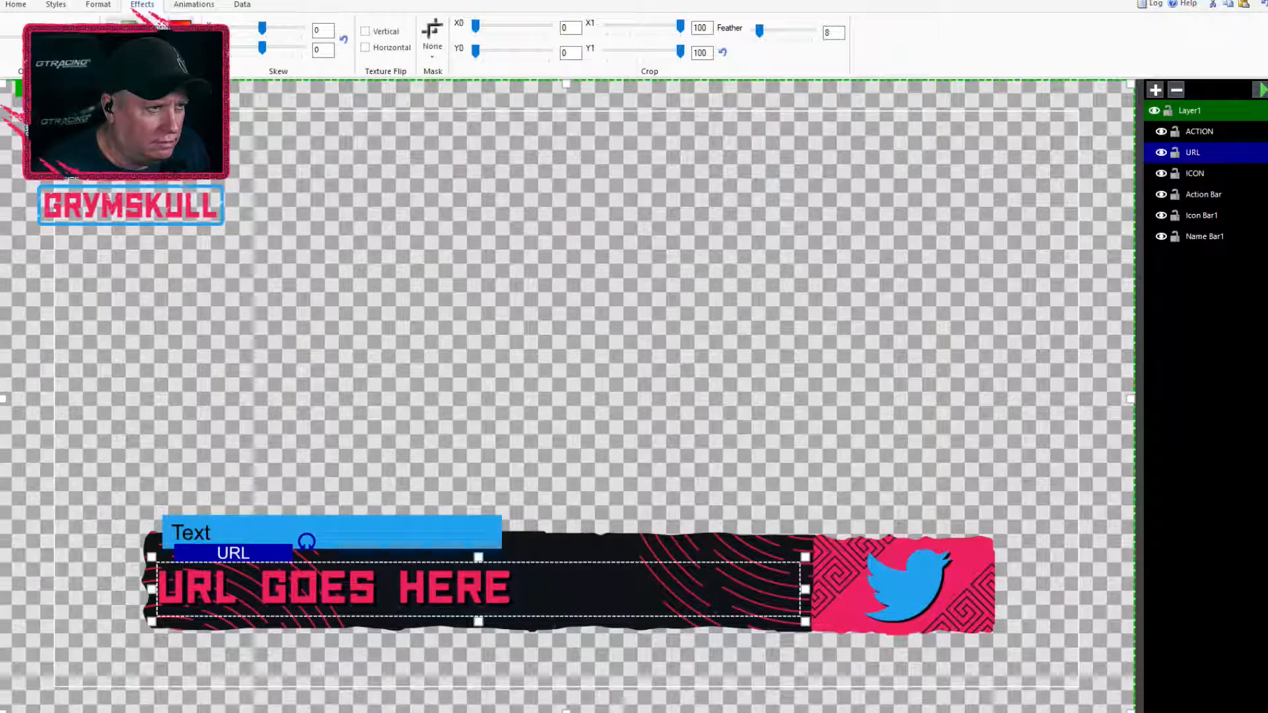
# Recolor the URL text's shadow to light blue, keeping the Bottom Right Sharp preset, and deselect the block
pyautogui.click(130, 38)
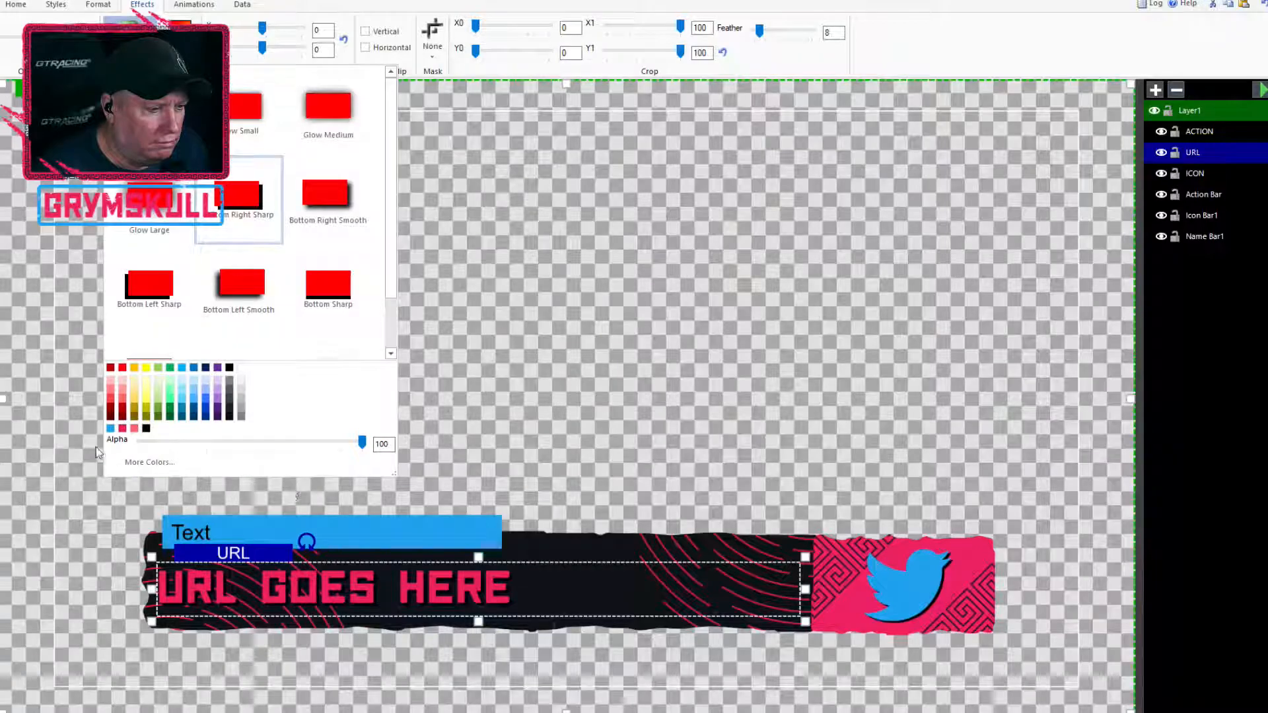
pyautogui.click(111, 429)
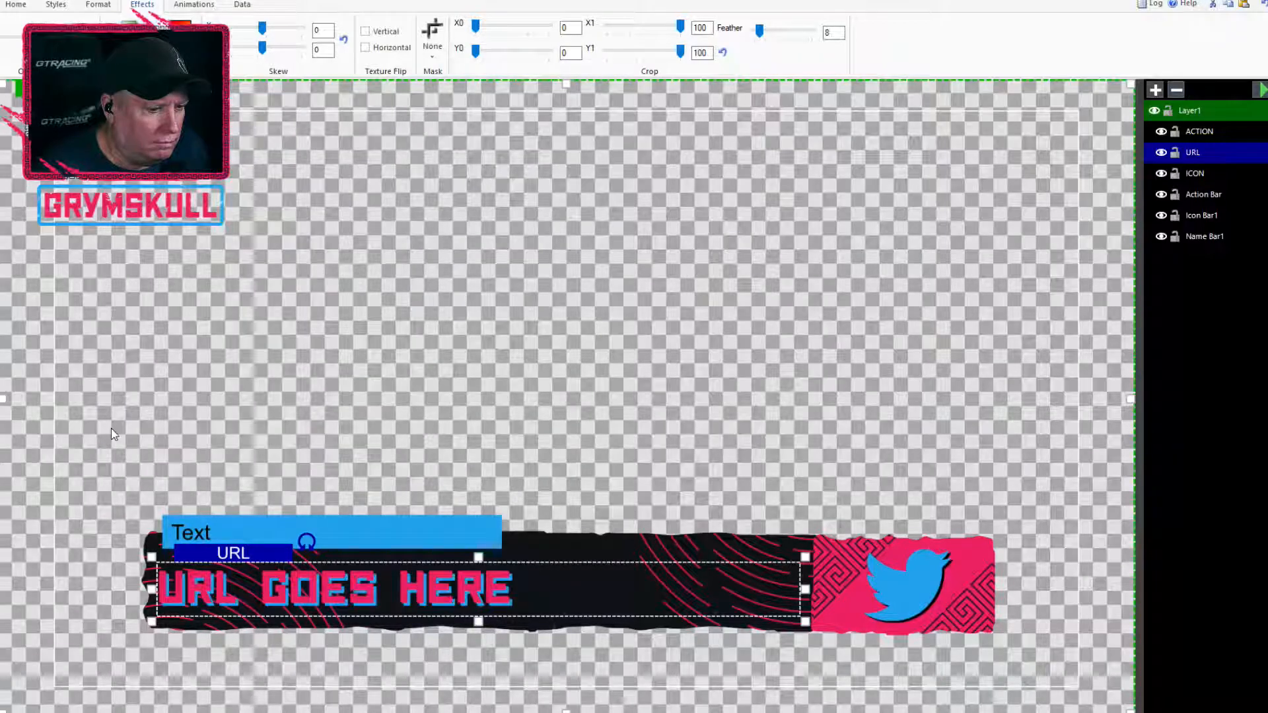
pyautogui.click(181, 35)
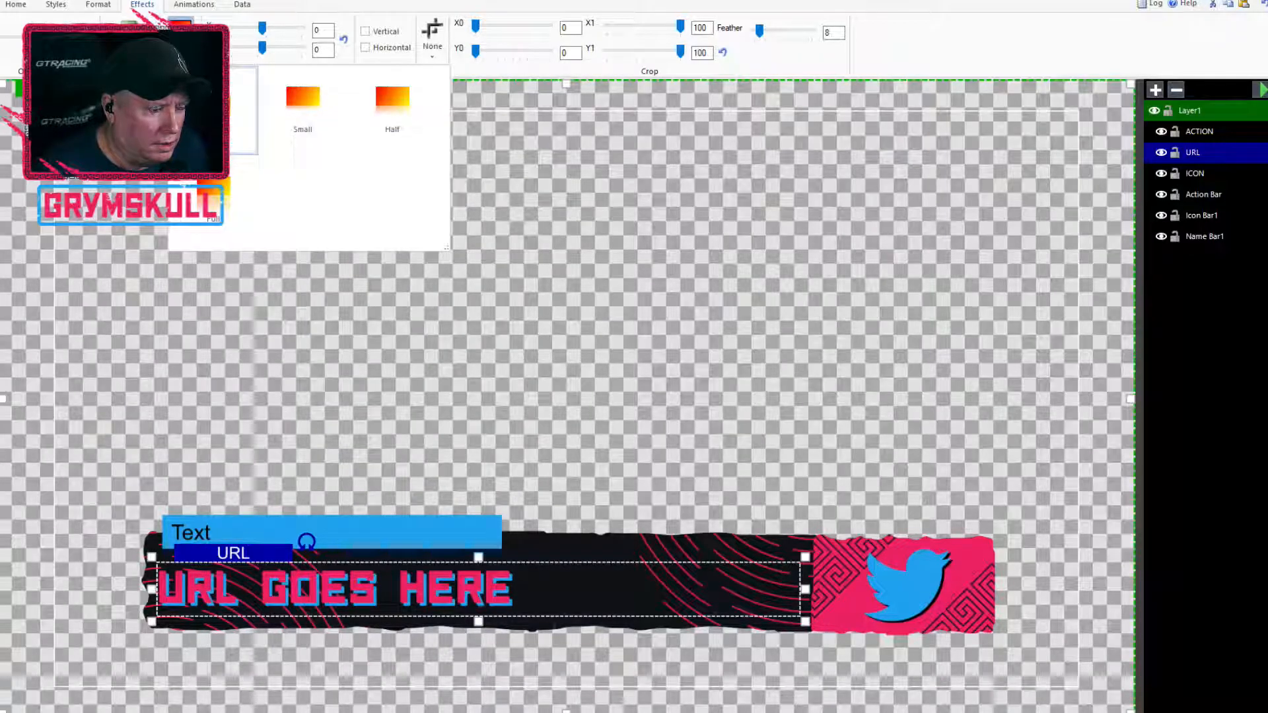
pyautogui.click(181, 35)
pyautogui.click(129, 38)
pyautogui.scroll(-1, 344, 465)
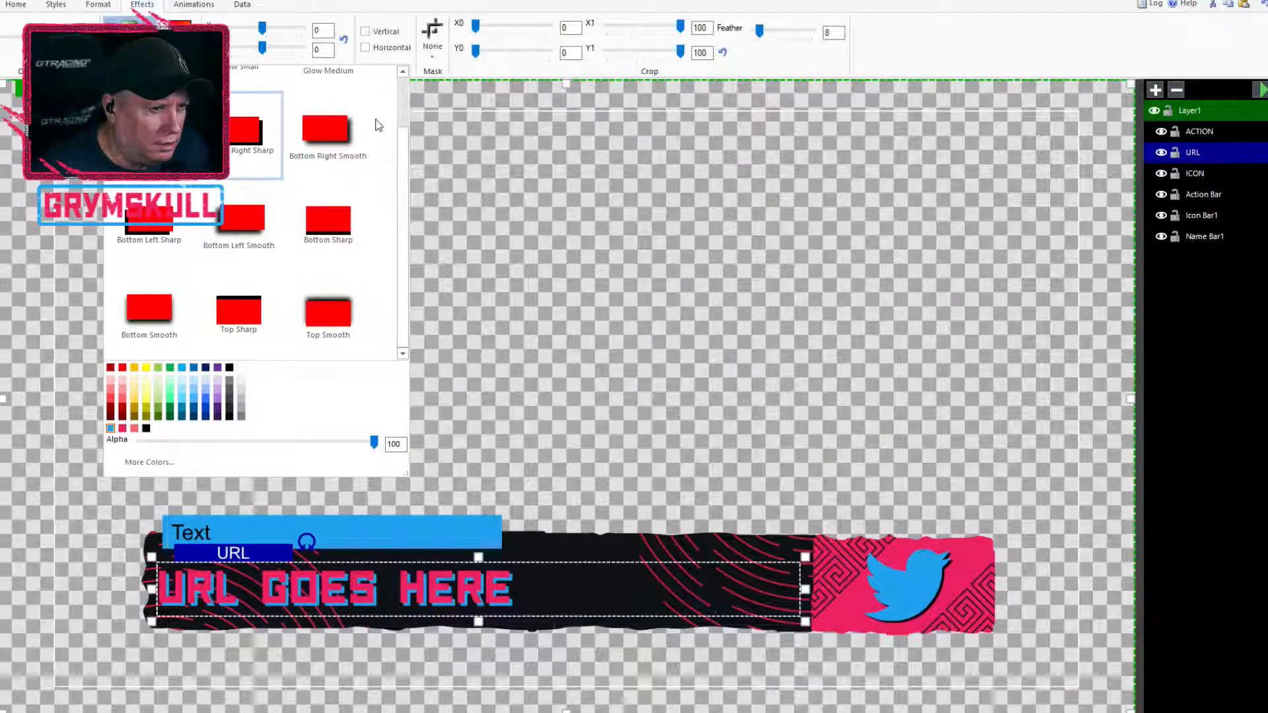
pyautogui.scroll(1, 404, 284)
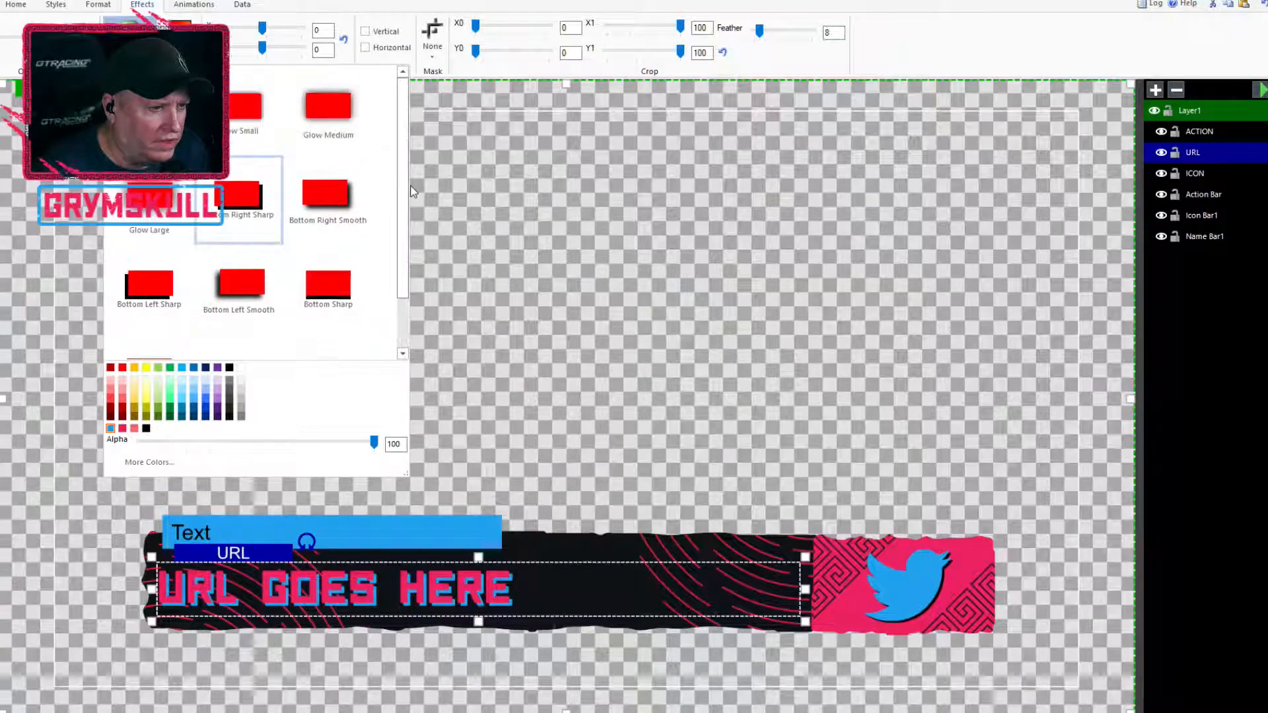
pyautogui.click(565, 251)
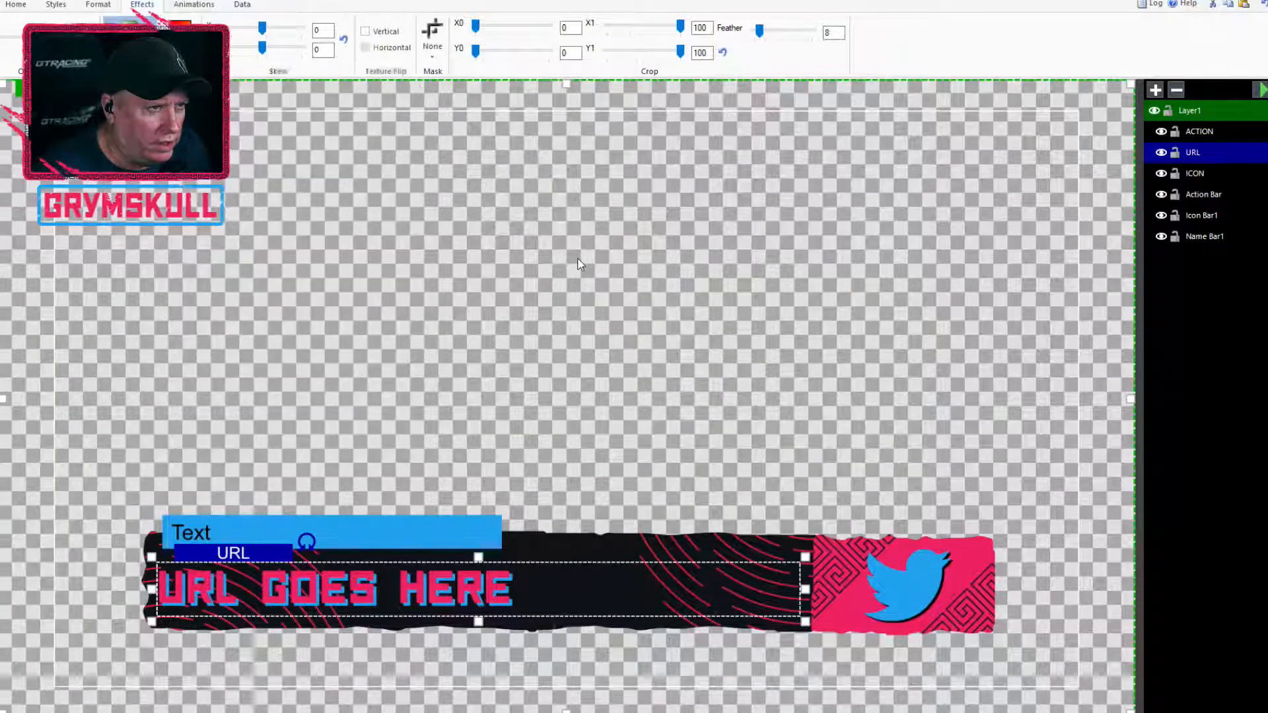
pyautogui.click(578, 264)
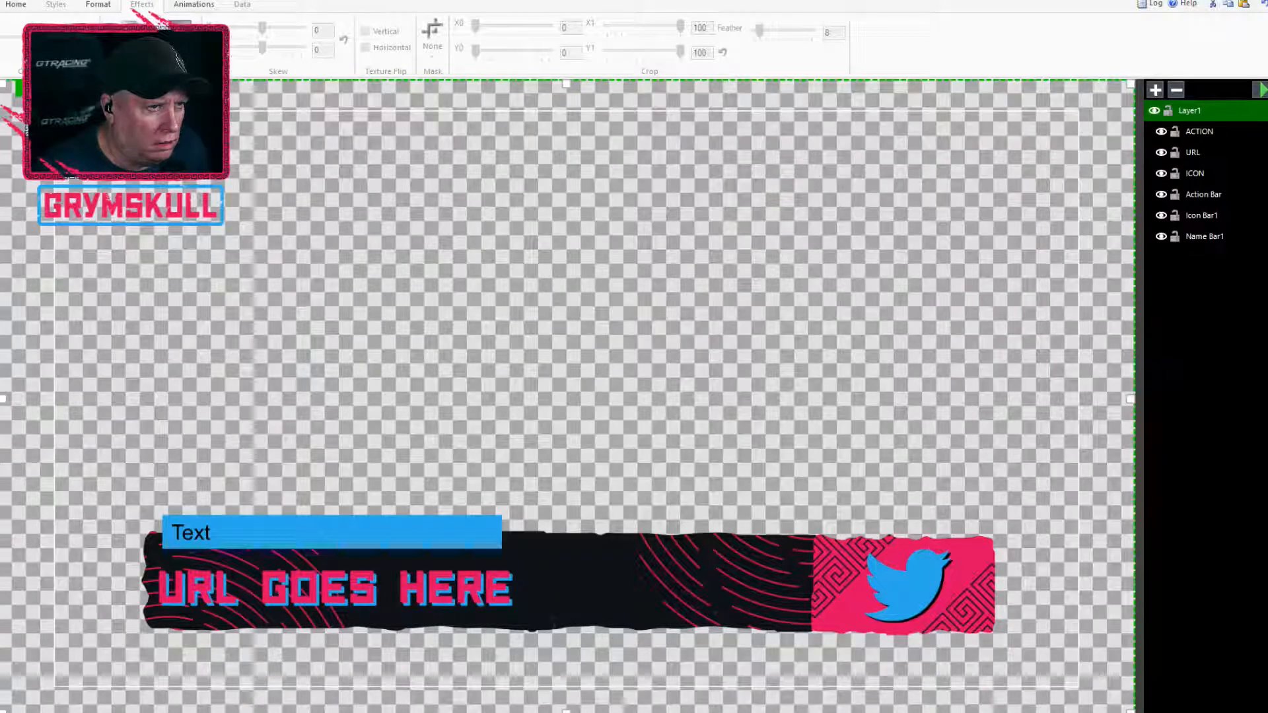
pyautogui.click(329, 590)
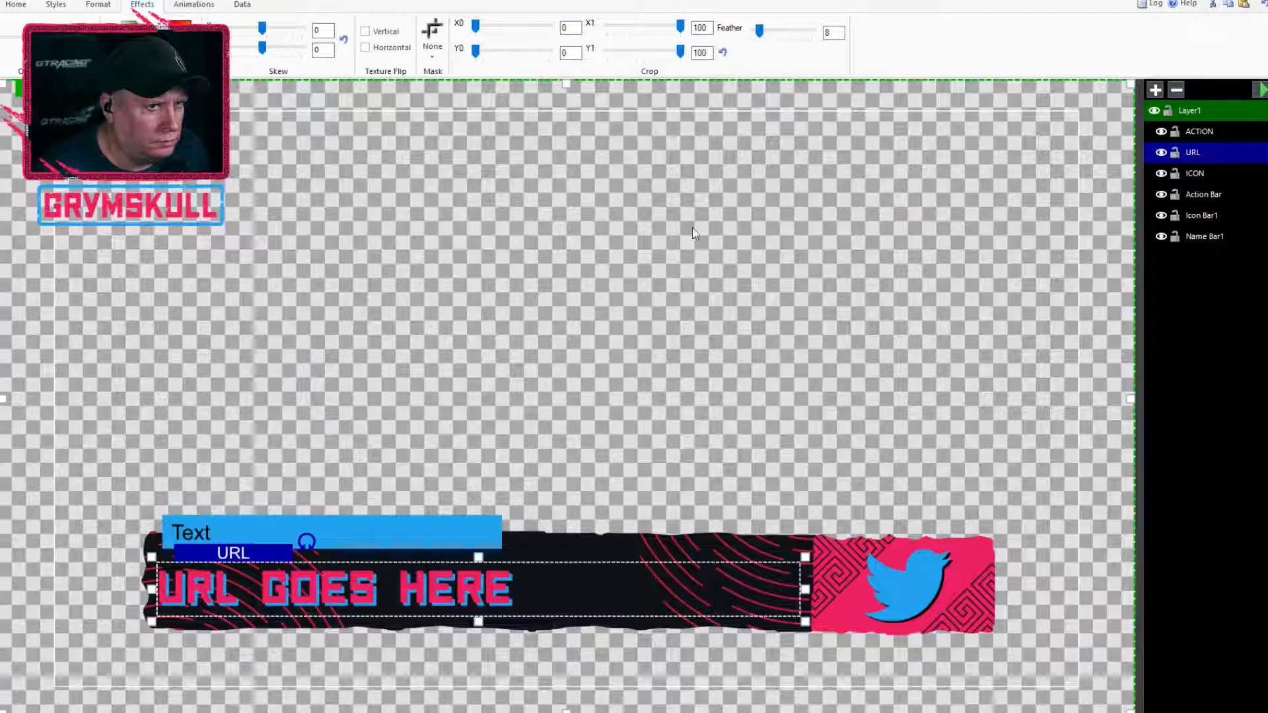
pyautogui.moveTo(262, 28); pyautogui.dragTo(259, 31)
pyautogui.hotkey('ctrl', 'z')
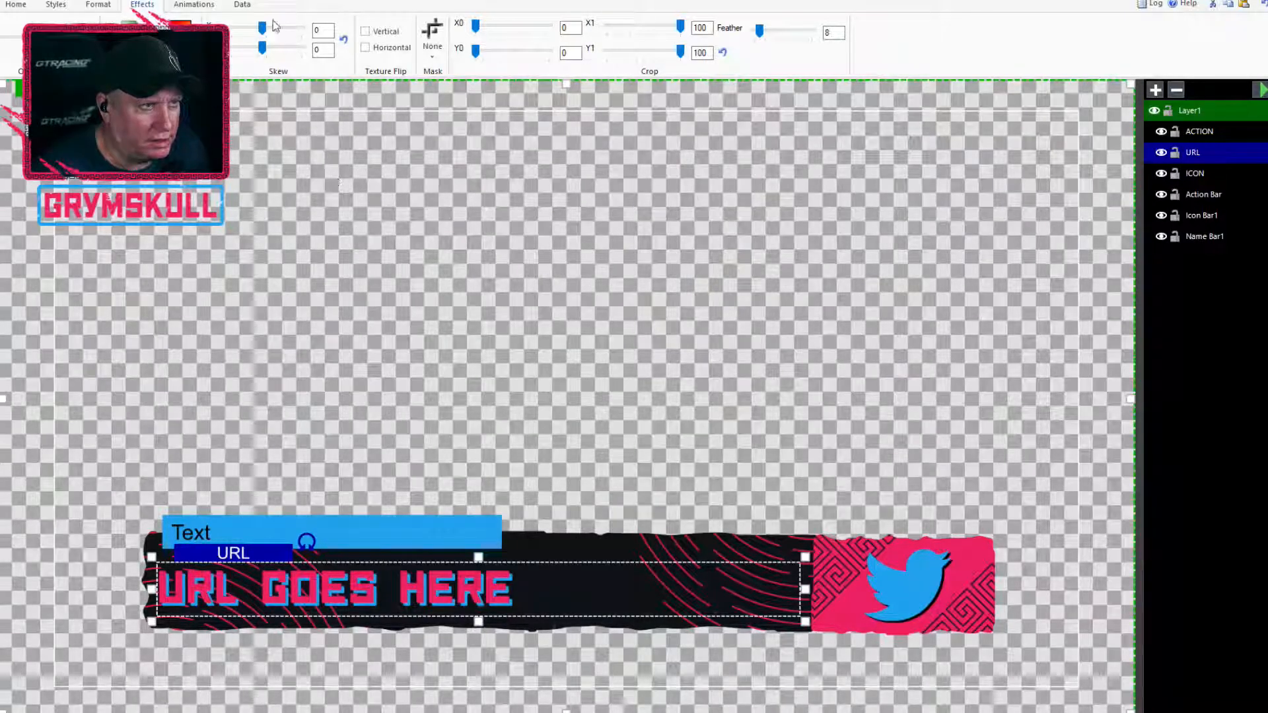
pyautogui.click(242, 6)
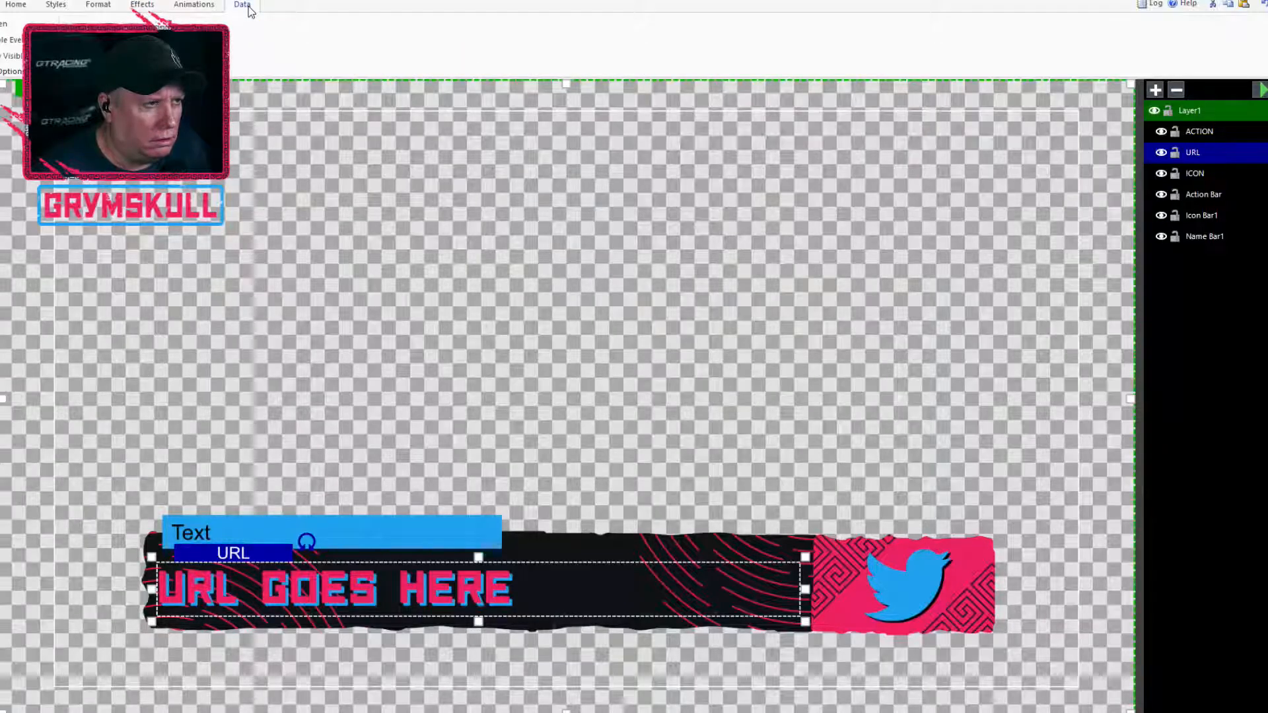
pyautogui.click(193, 5)
pyautogui.click(137, 6)
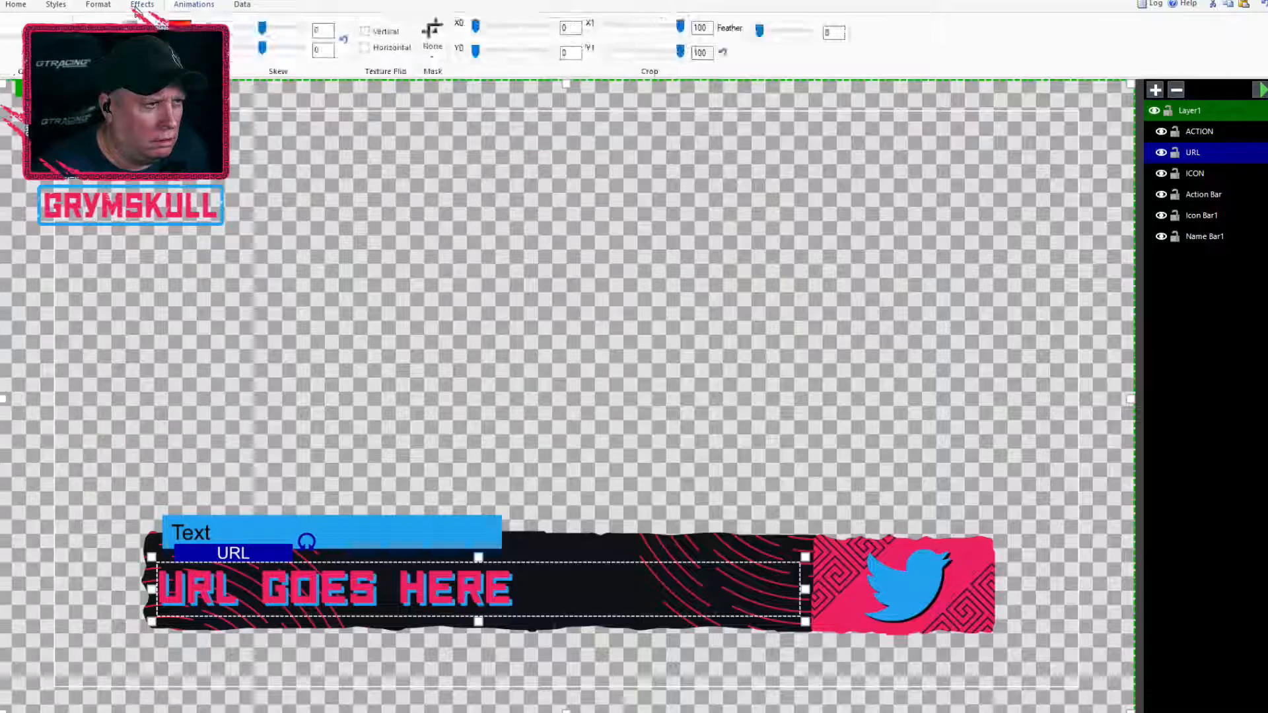
pyautogui.click(55, 5)
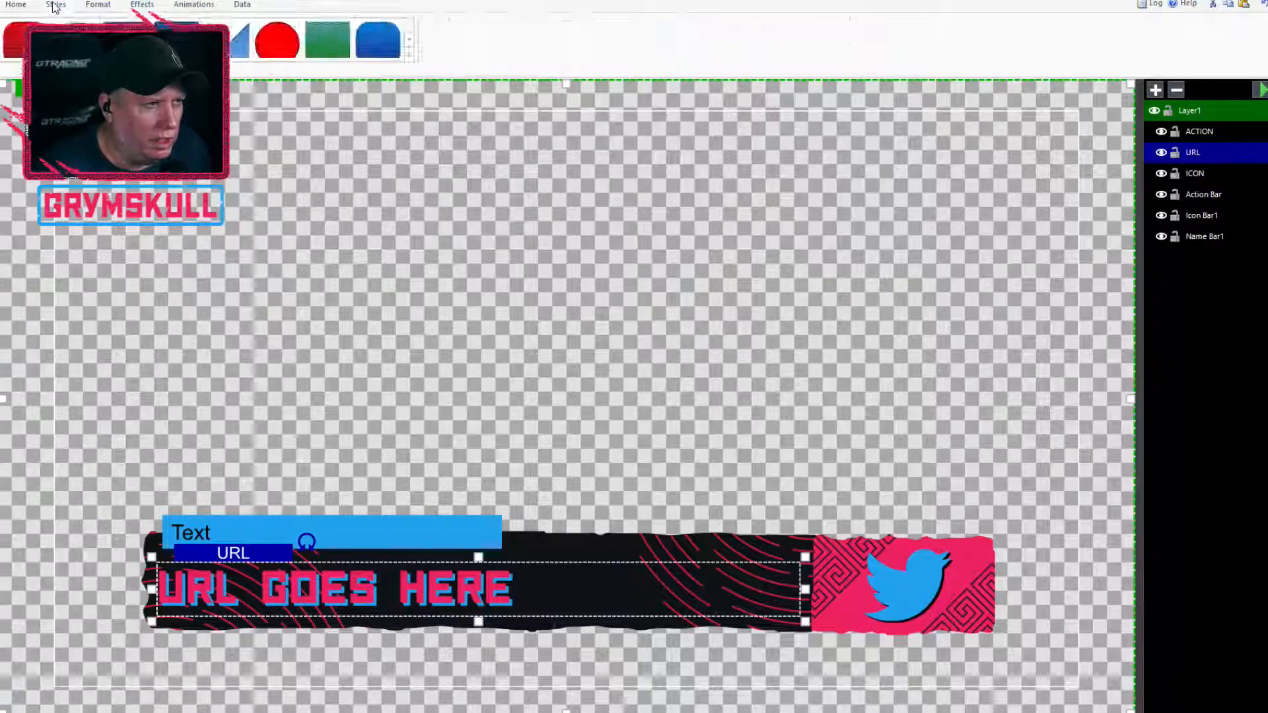
pyautogui.click(84, 5)
# Give the text block on the blue bar a heavy, squared all-caps font and replace its placeholder text with ACTION
pyautogui.click(16, 5)
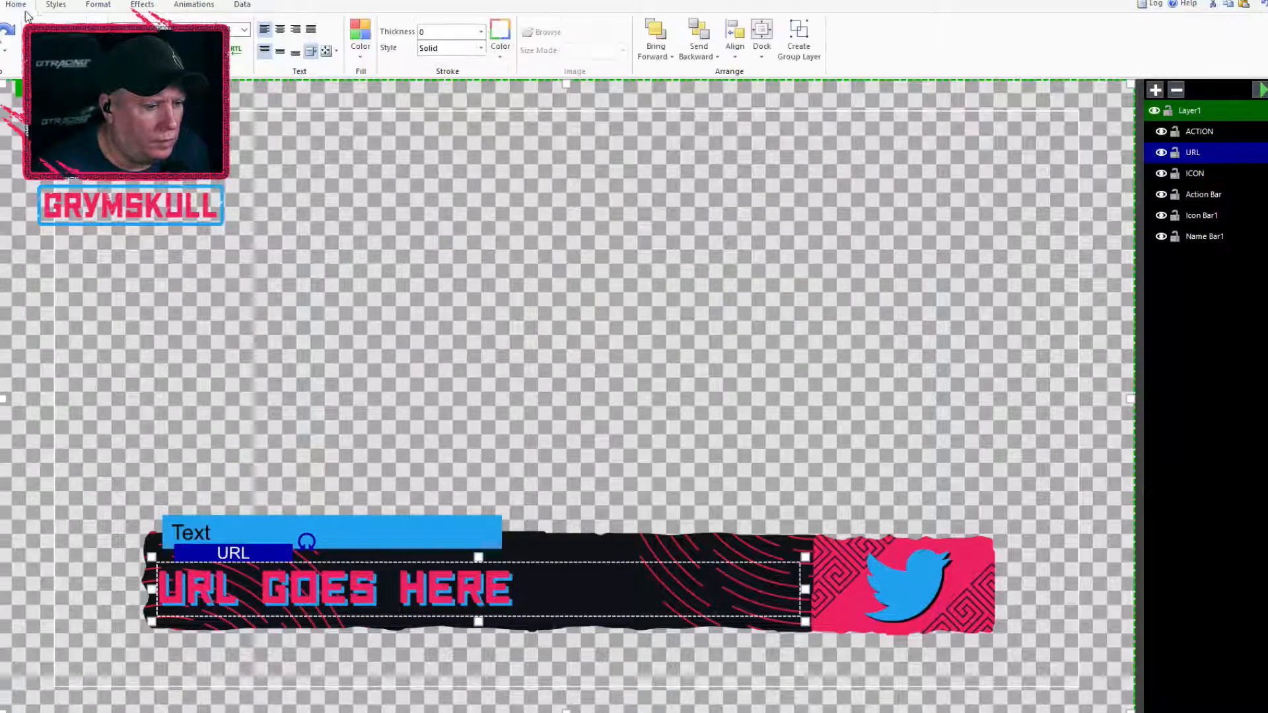
pyautogui.click(193, 534)
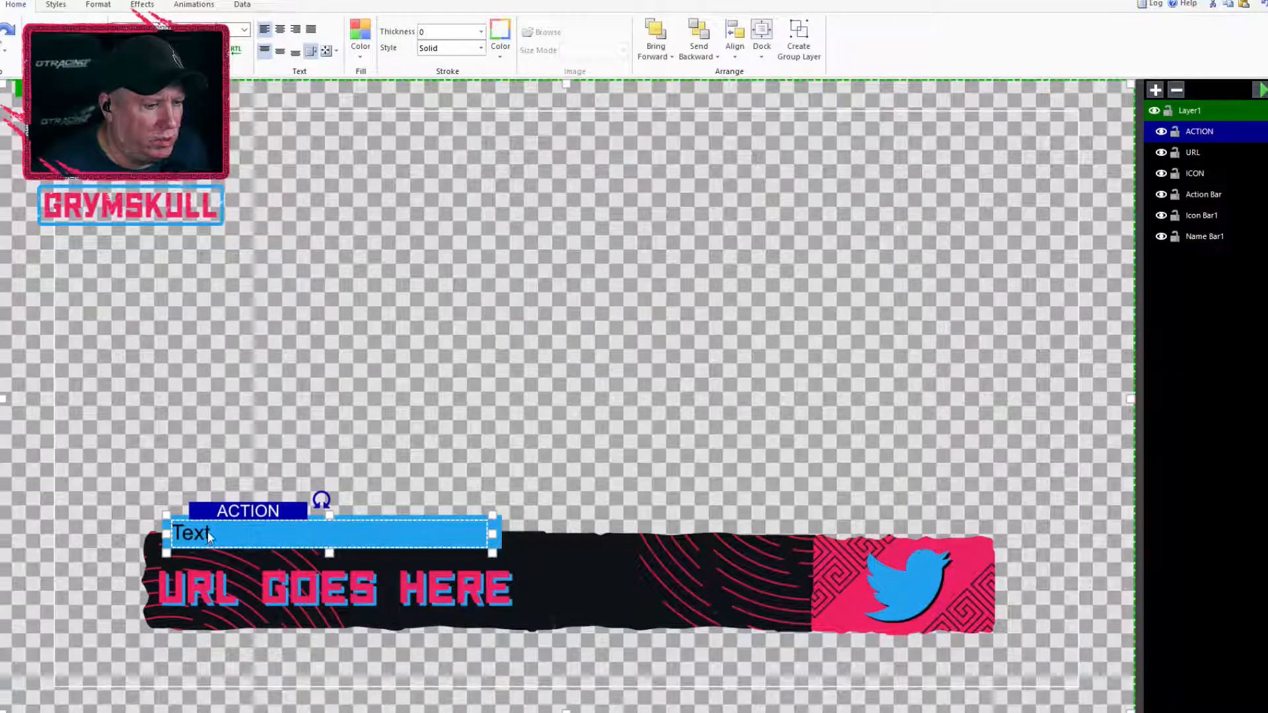
pyautogui.click(243, 30)
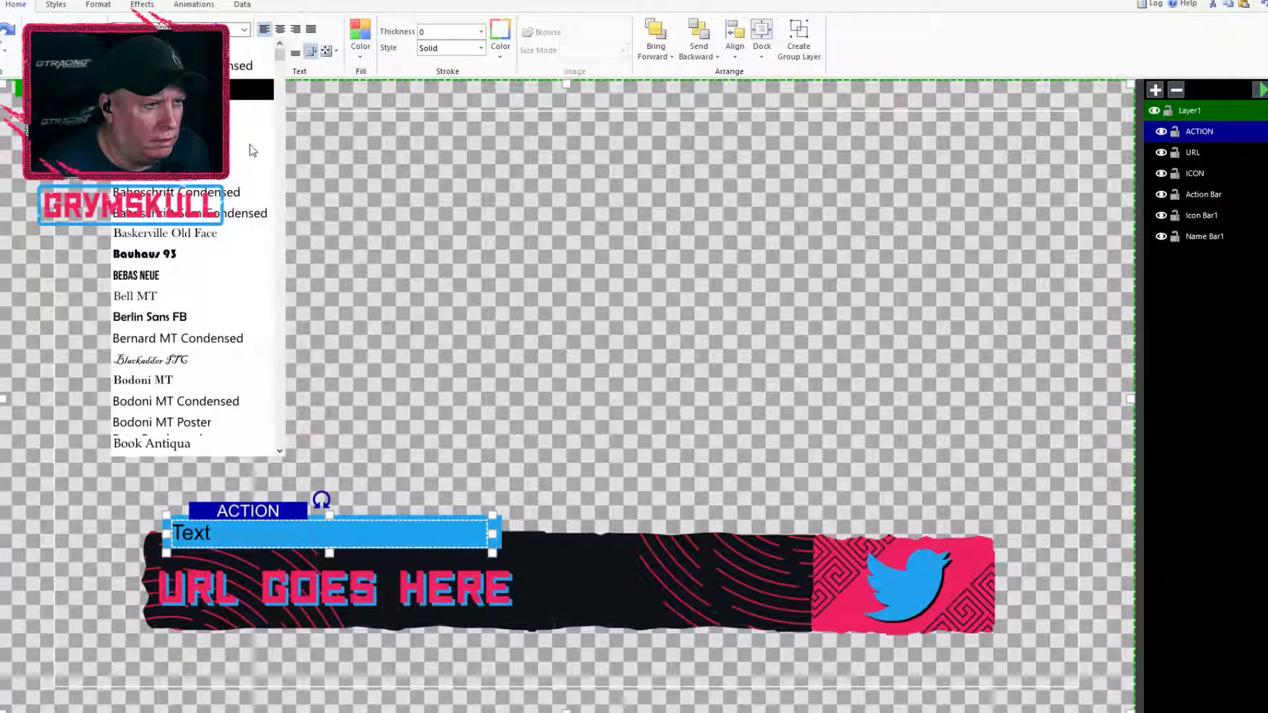
pyautogui.moveTo(280, 59); pyautogui.dragTo(308, 315)
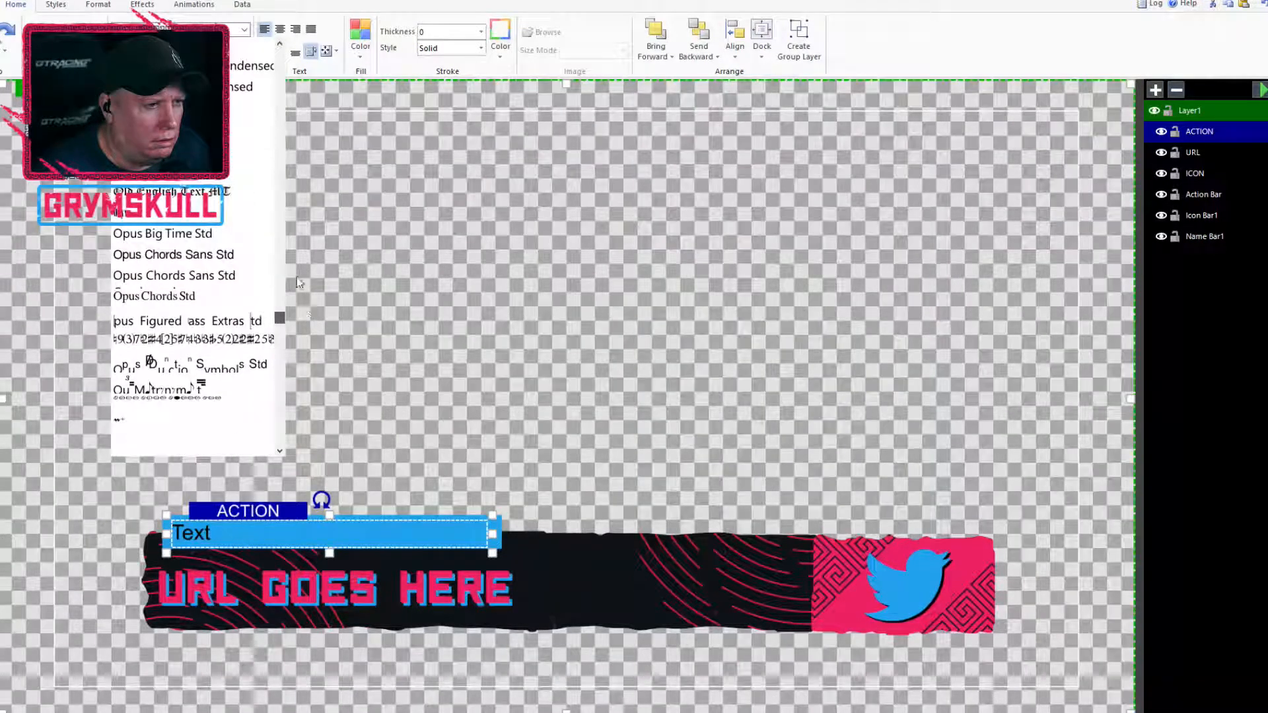
pyautogui.click(255, 111)
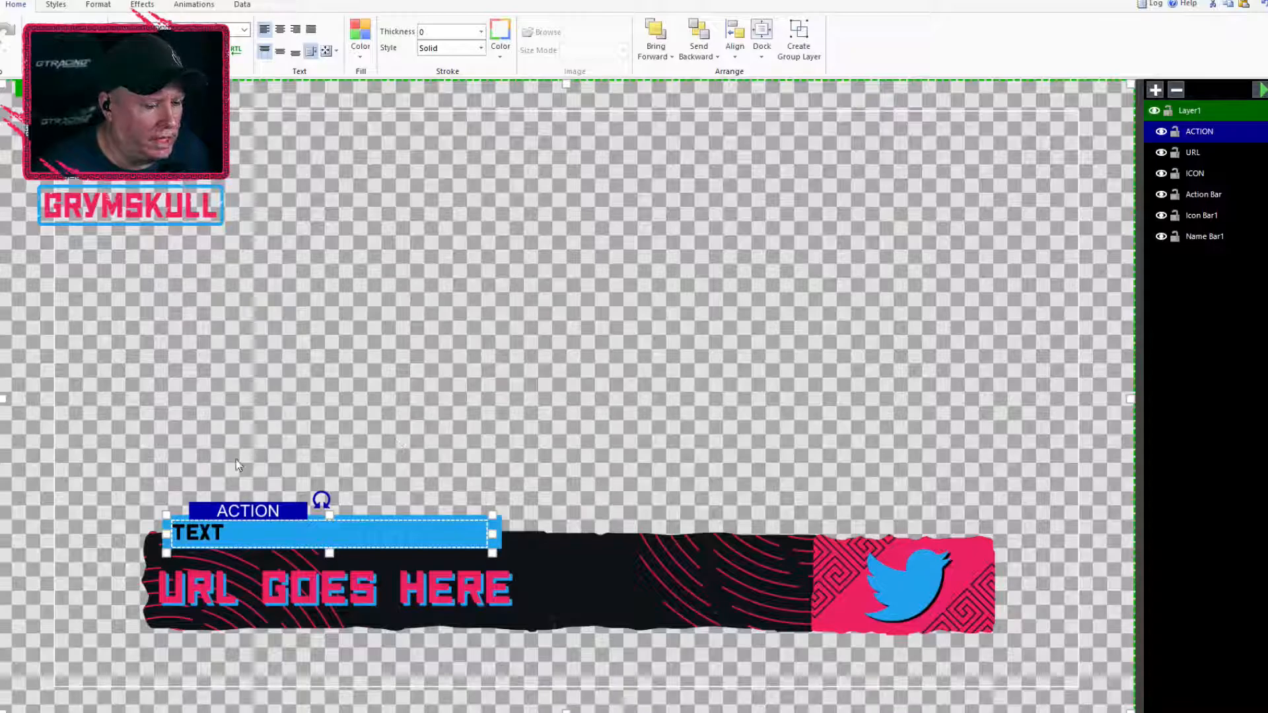
pyautogui.doubleClick(207, 536)
pyautogui.write('ACTION')
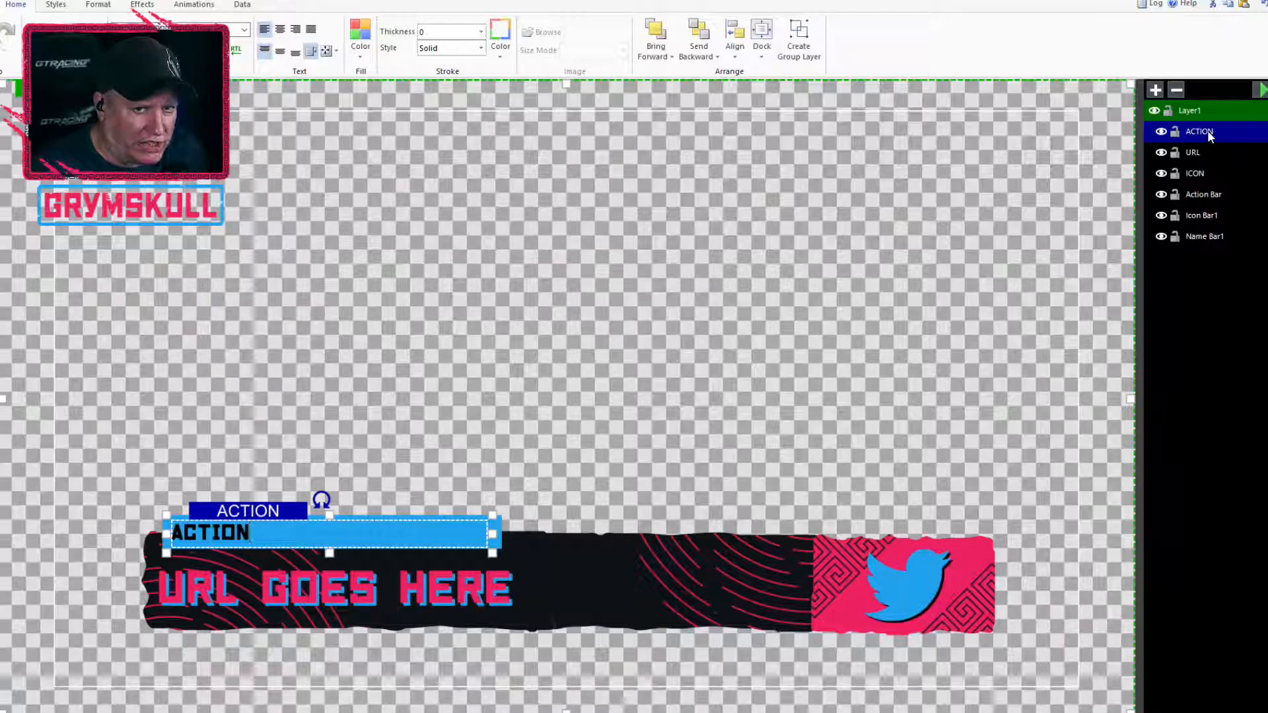
# Check the URL, ICON and Action Bar layers one by one and preview the title's current animation
pyautogui.click(1195, 153)
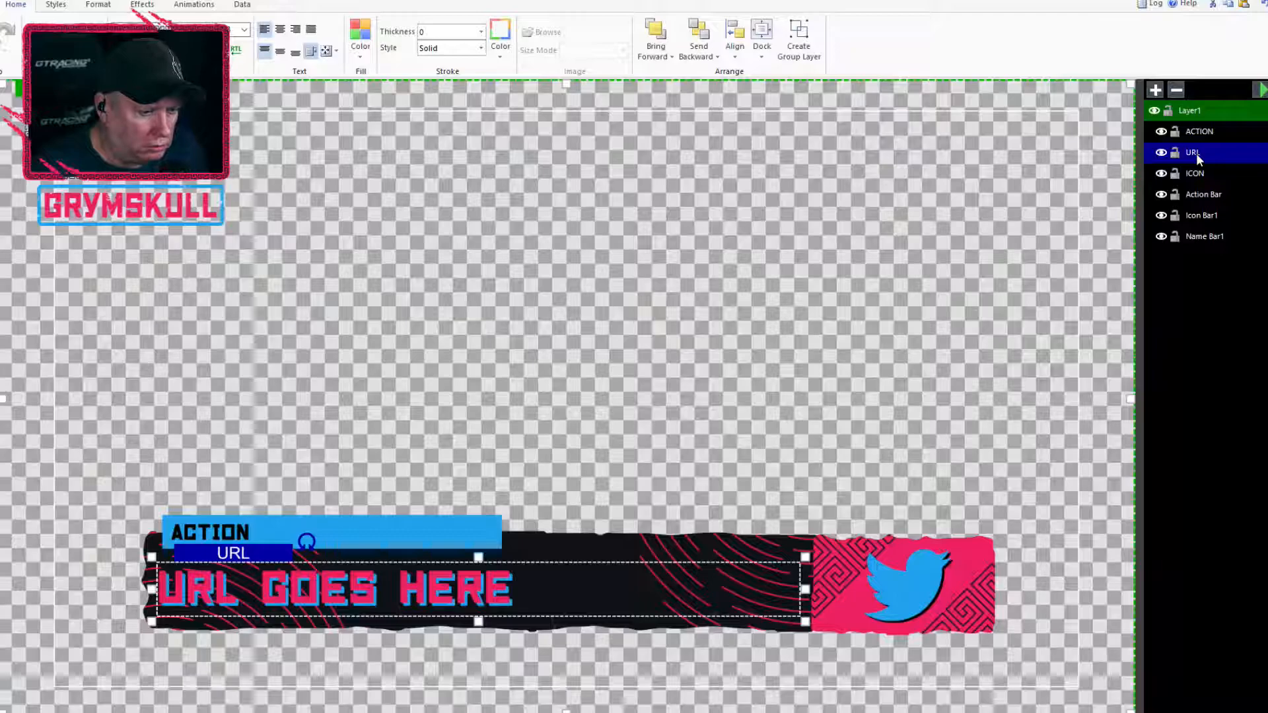
pyautogui.click(1198, 173)
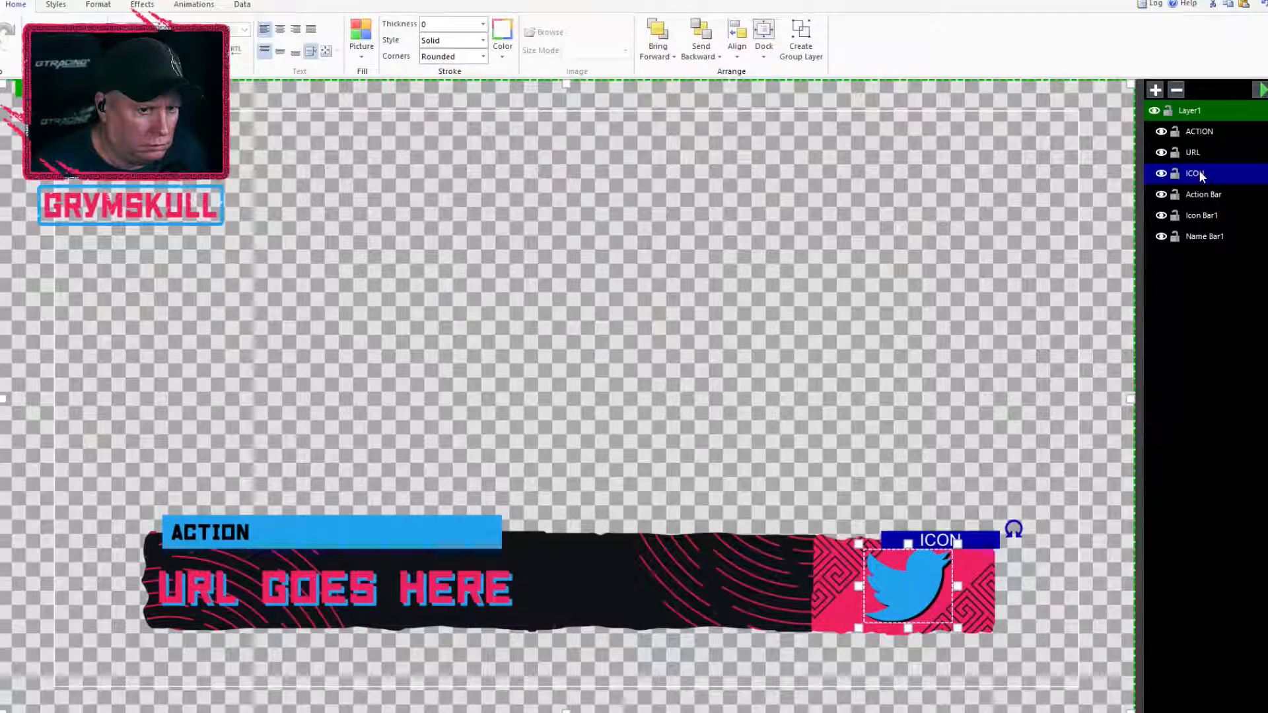
pyautogui.click(1198, 194)
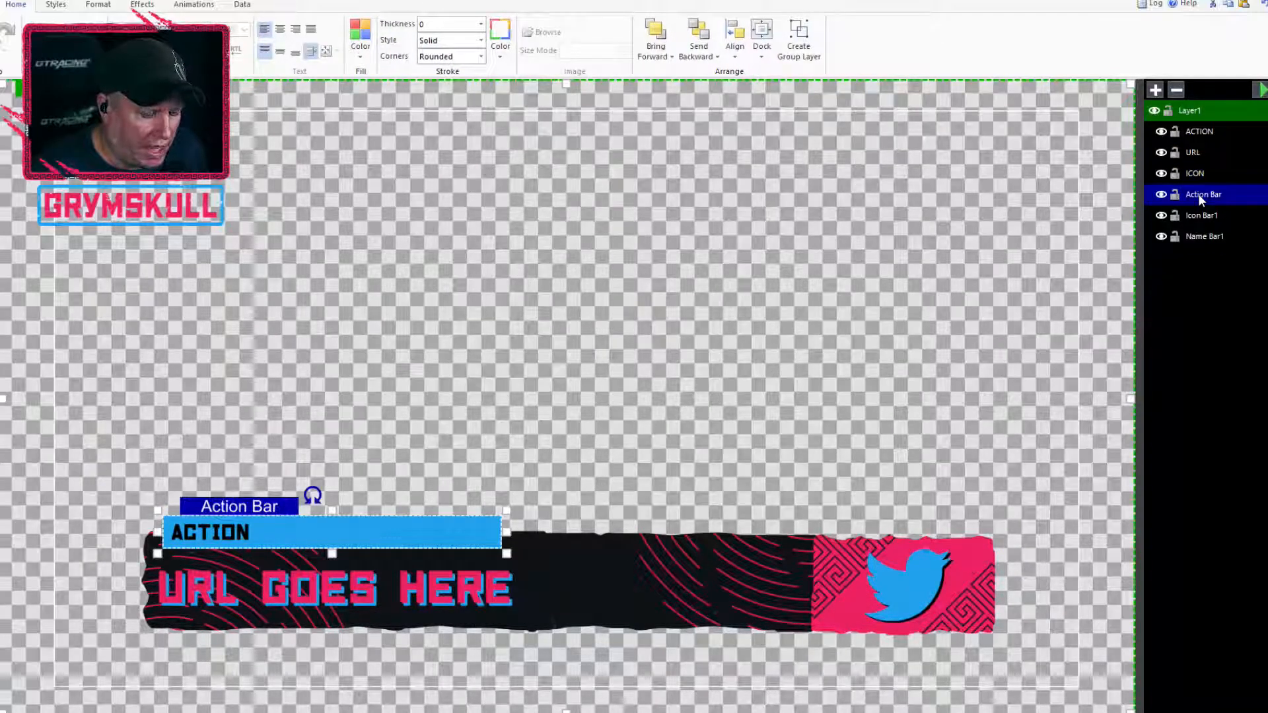
pyautogui.click(1261, 90)
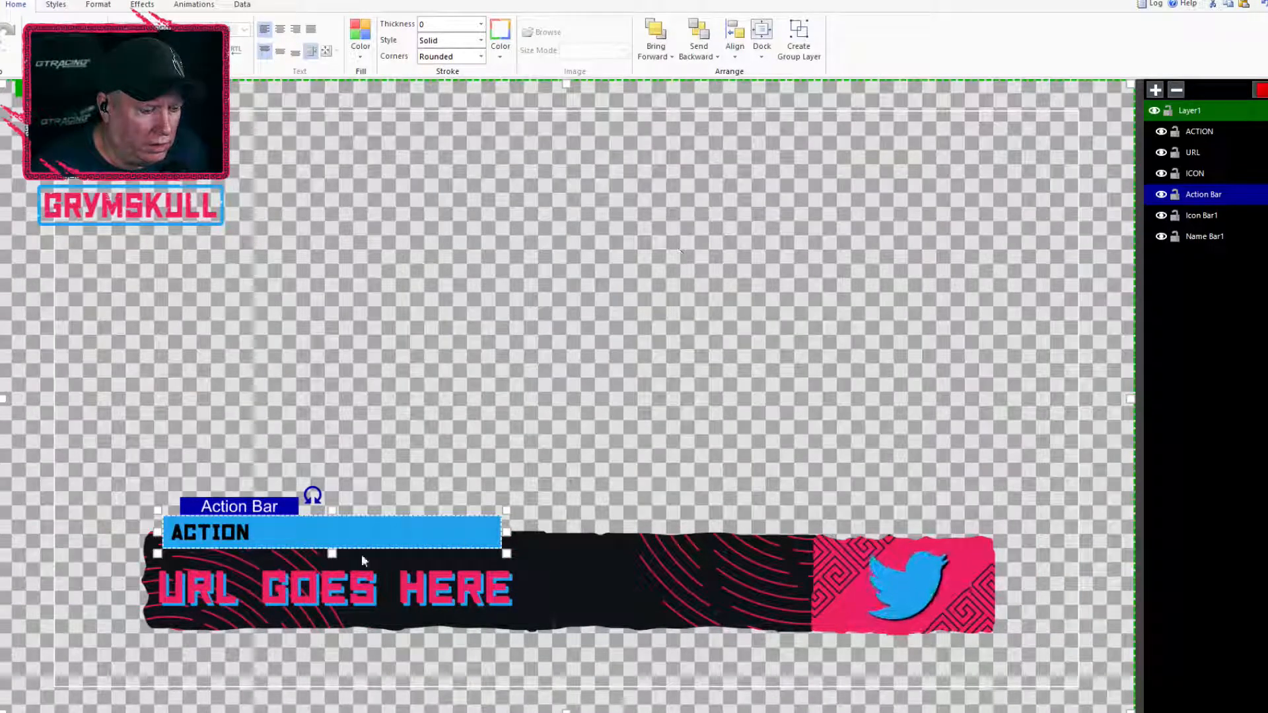
# Apply the Reveal transition with an upward direction to the URL text
pyautogui.click(344, 598)
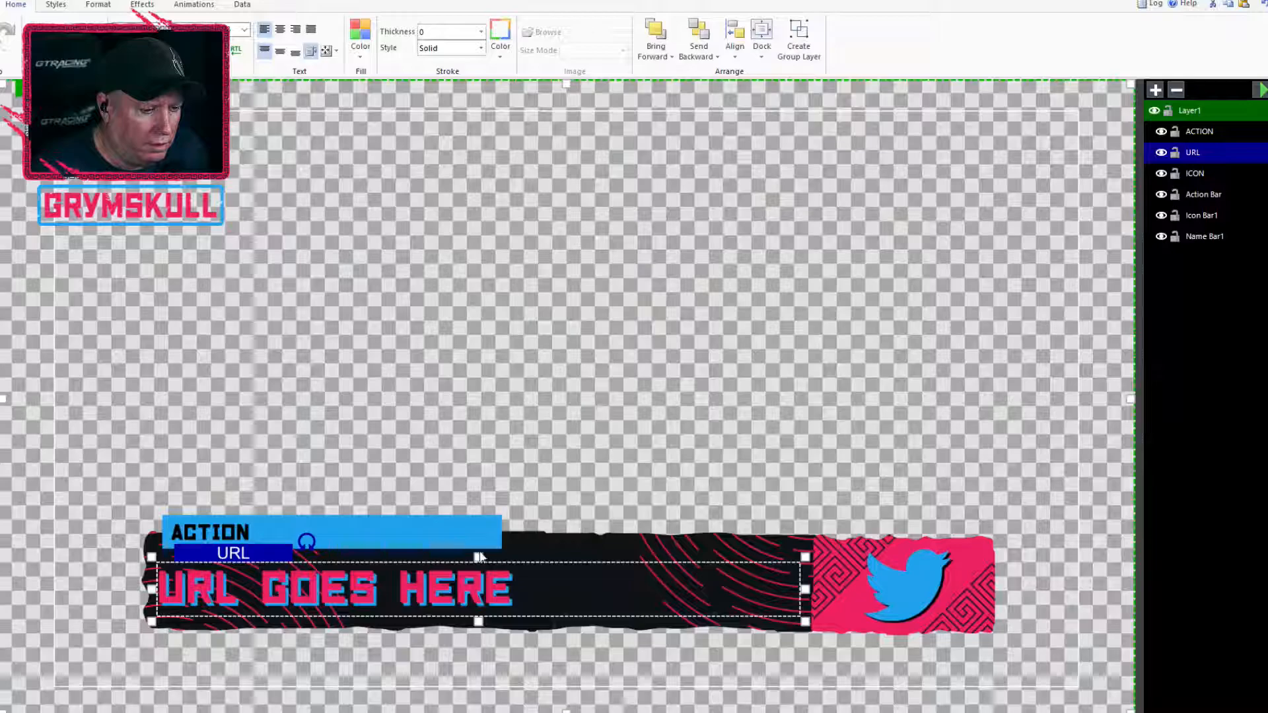
pyautogui.click(193, 5)
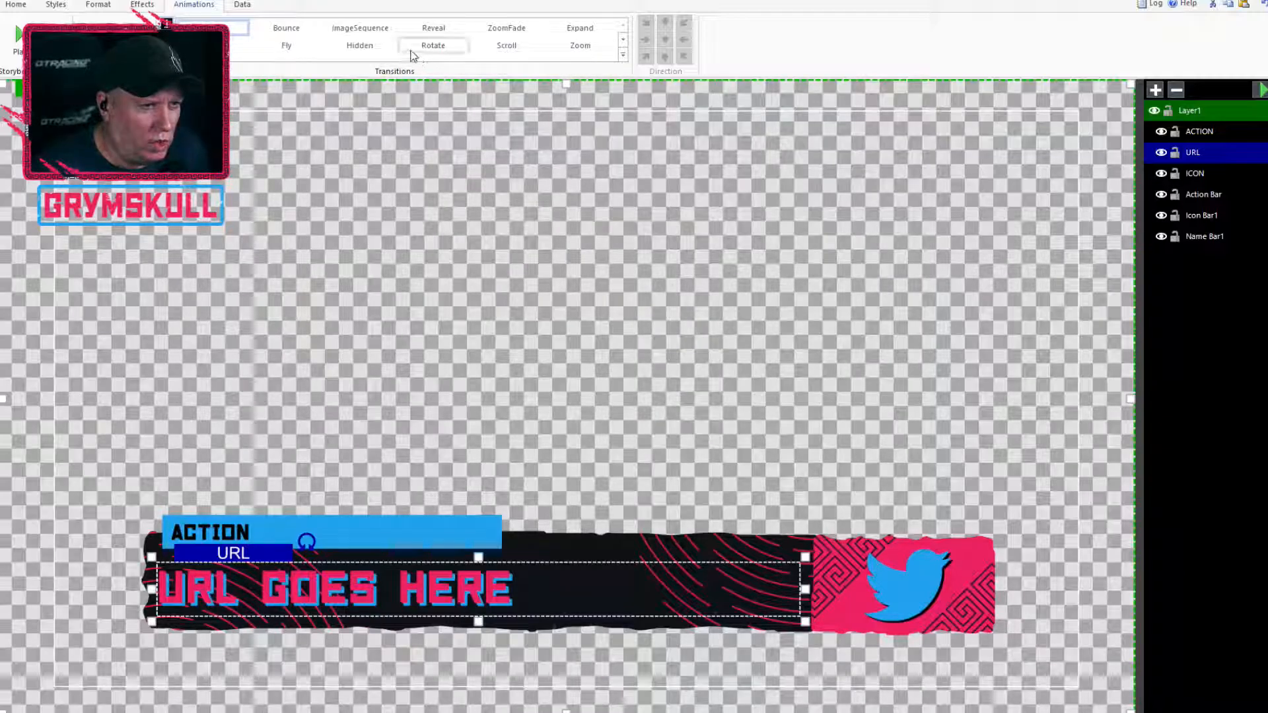
pyautogui.click(431, 29)
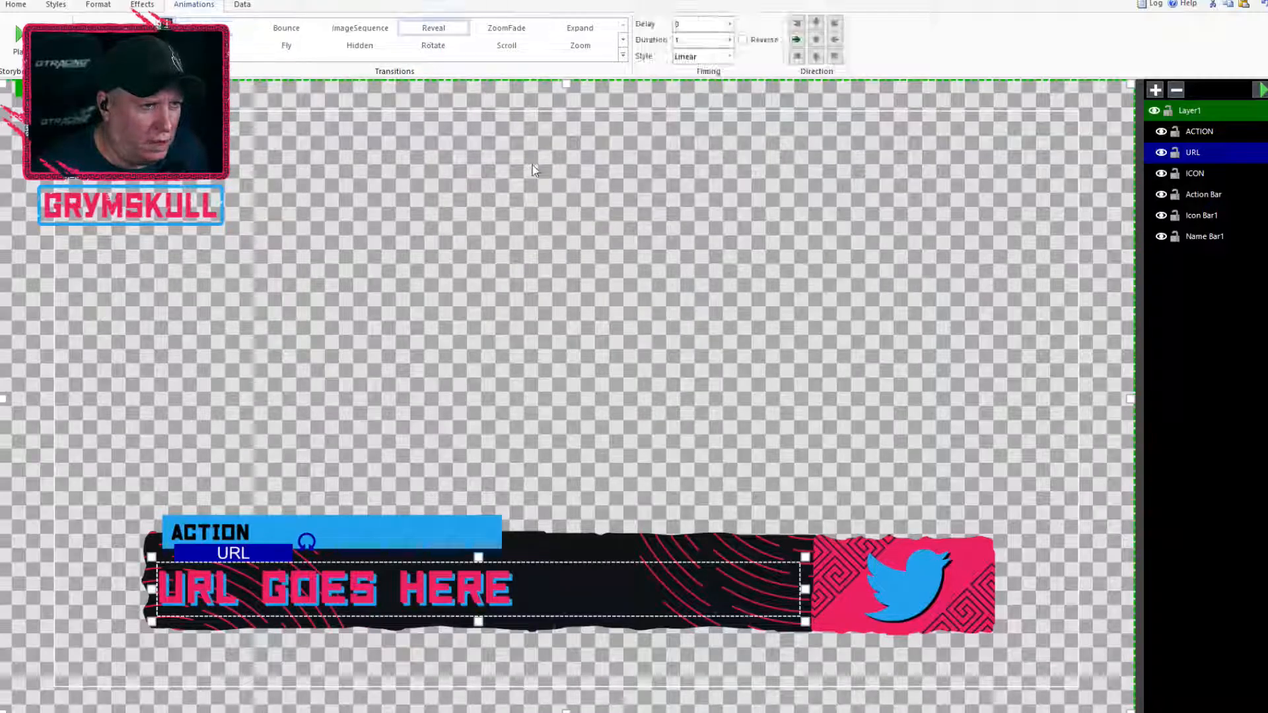
pyautogui.click(816, 58)
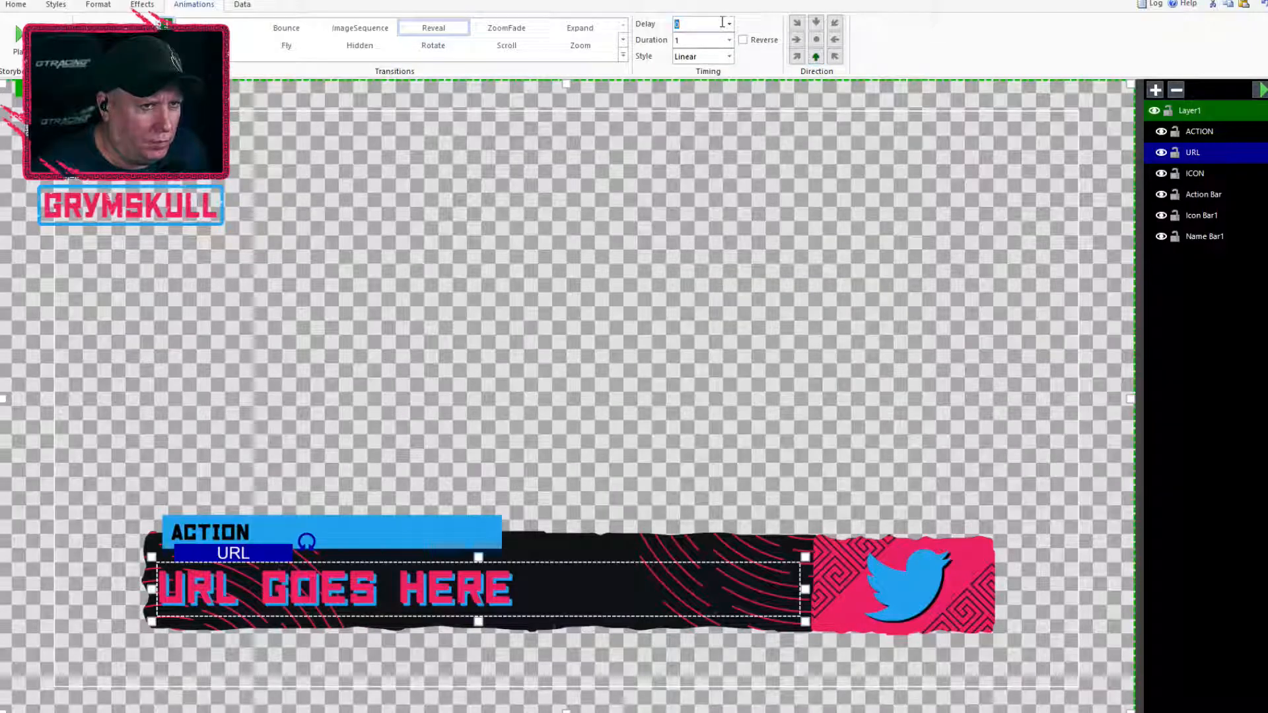
# Set the URL text's Reveal delay to 0.5, duration to 0.5 and style to CubicEasingInOut, and preview the animation
pyautogui.click(729, 23)
pyautogui.click(712, 55)
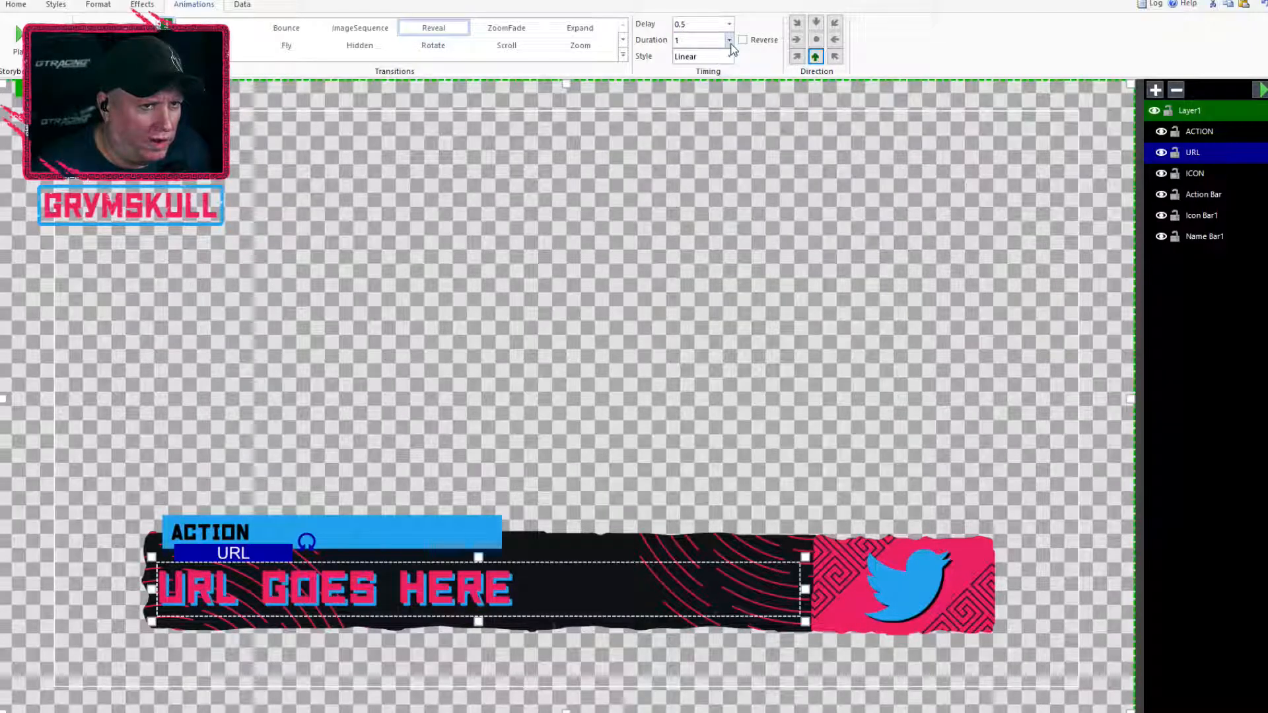
pyautogui.click(729, 40)
pyautogui.click(718, 58)
pyautogui.click(730, 56)
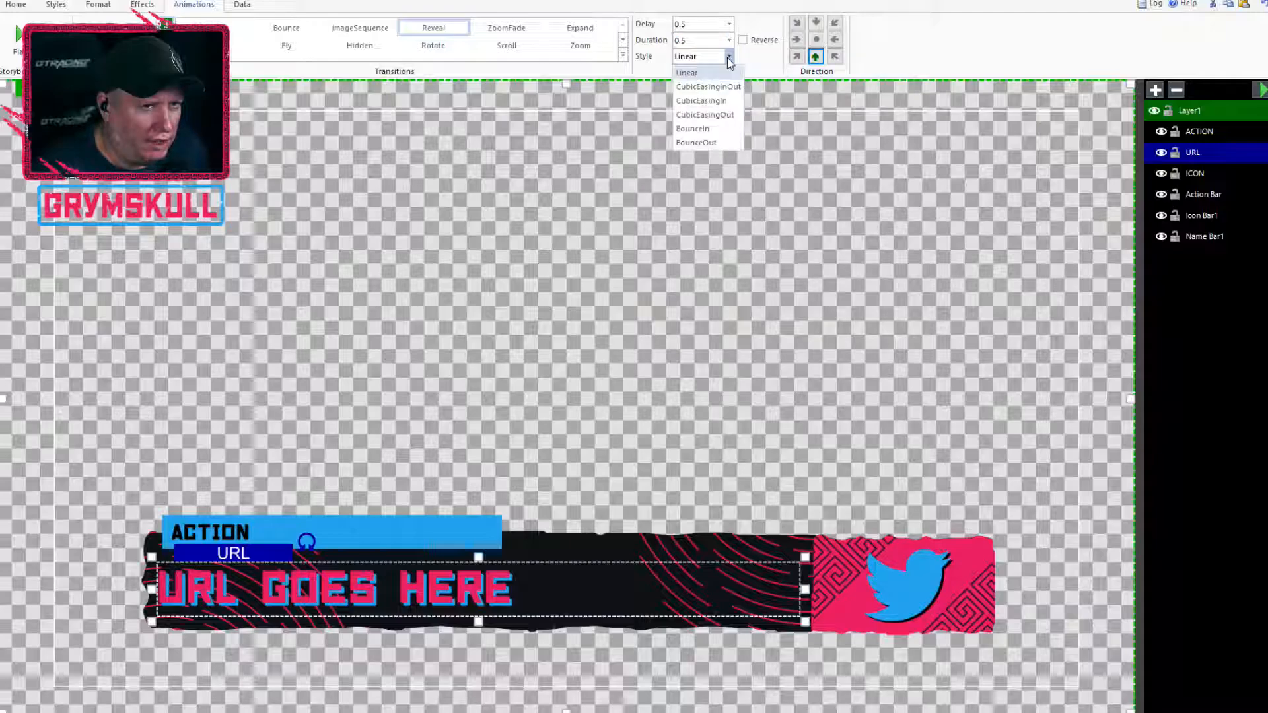
pyautogui.click(700, 85)
pyautogui.click(1261, 90)
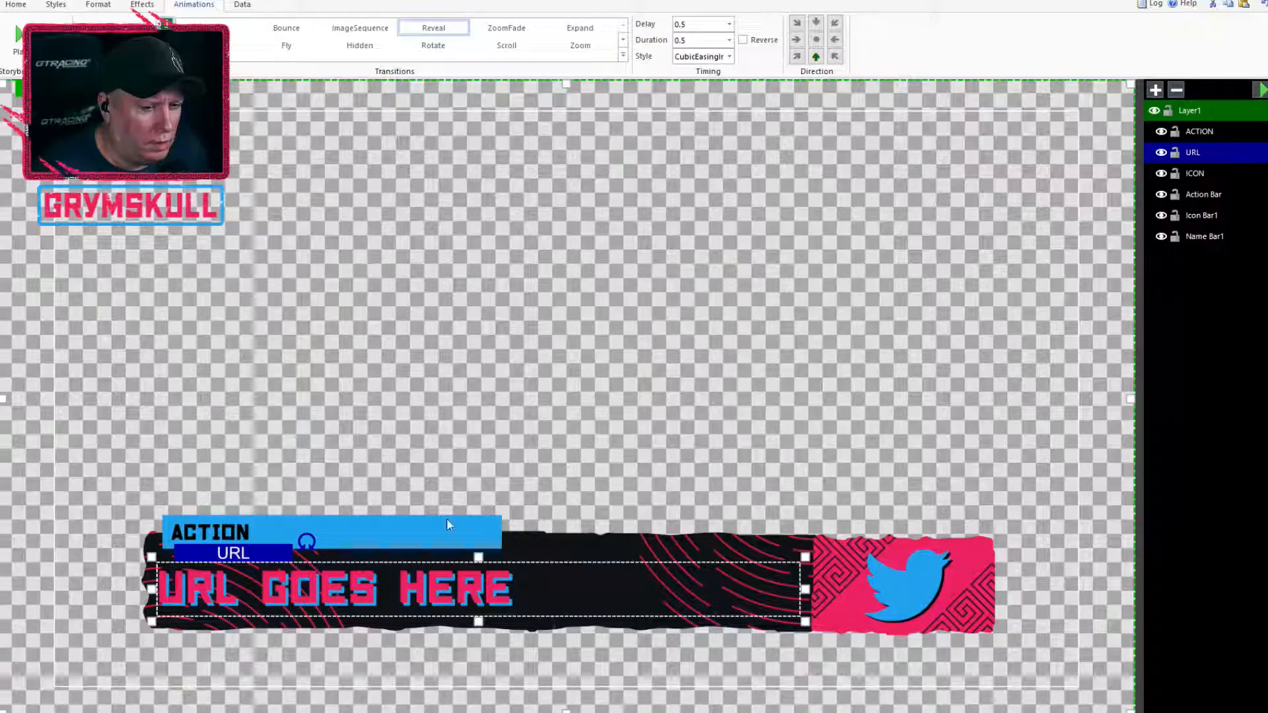
# Preview the URL text's Reveal with a duration of 1, and reset the block's transition to None
pyautogui.click(731, 40)
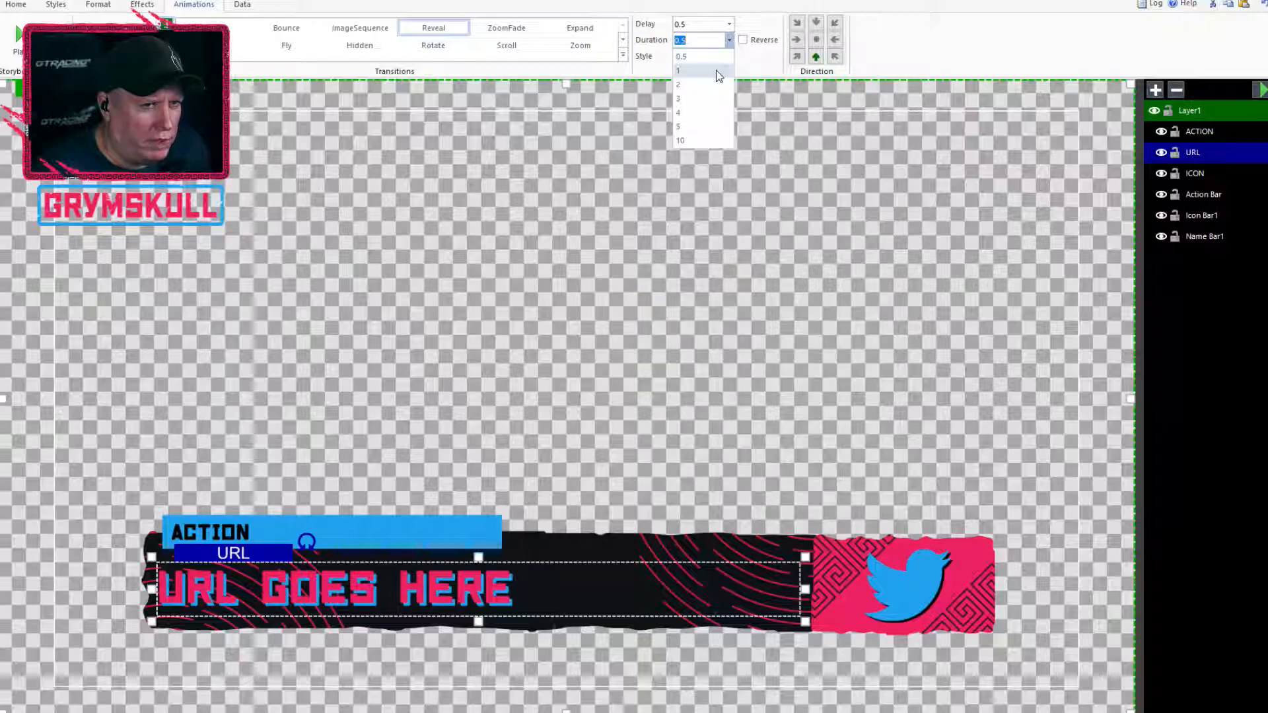
pyautogui.click(716, 70)
pyautogui.click(1259, 91)
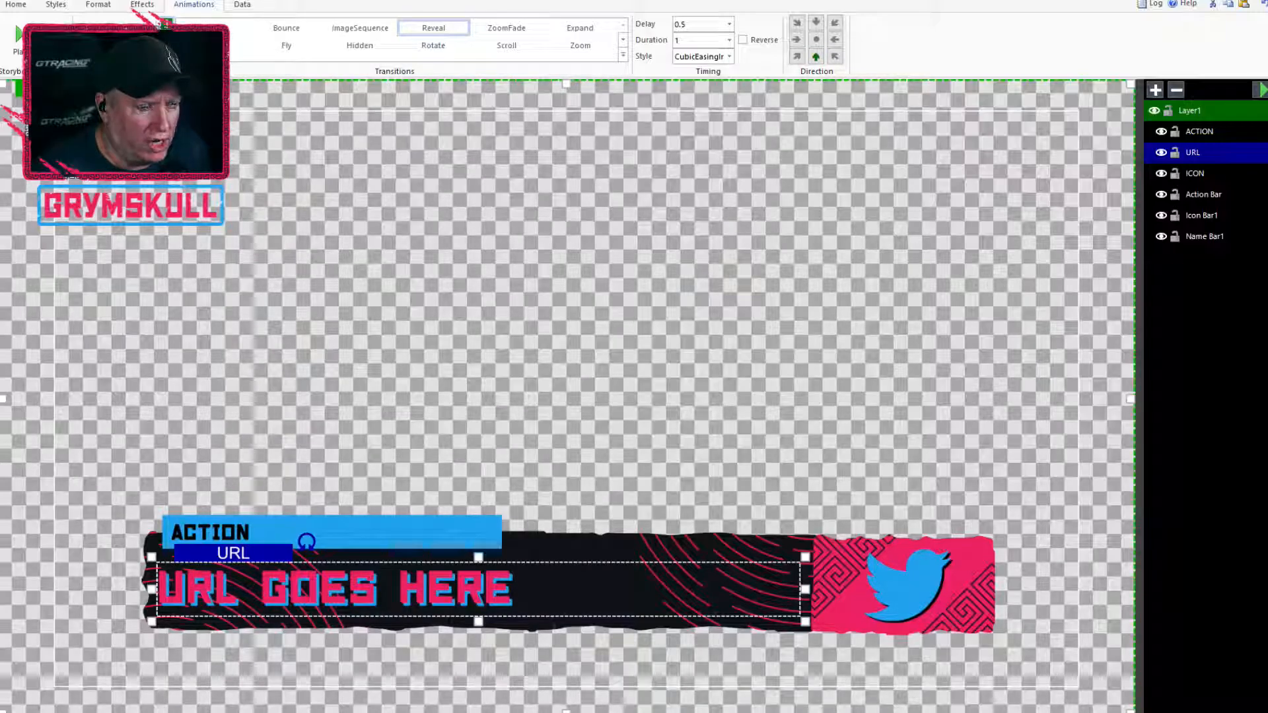
pyautogui.click(212, 28)
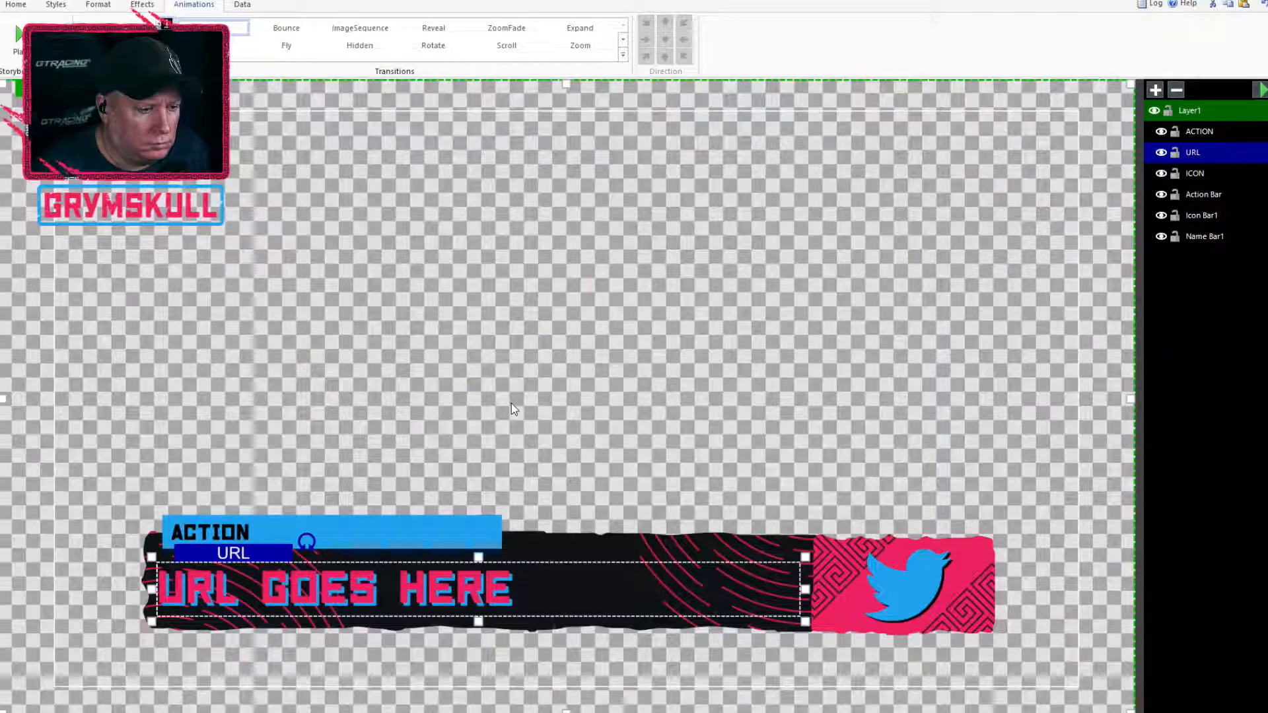
# Apply the Reveal transition to the ACTION text with a duration of 0.5 and the CubicEasingInOut style
pyautogui.click(243, 538)
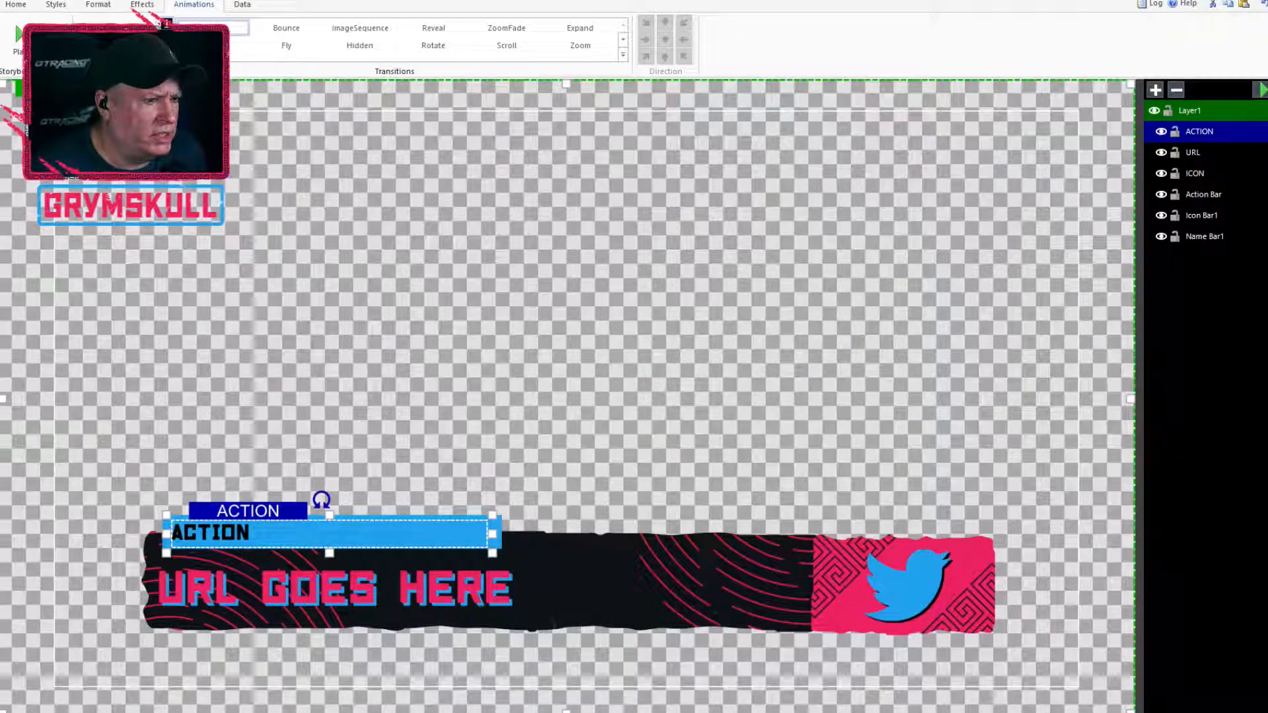
pyautogui.click(166, 25)
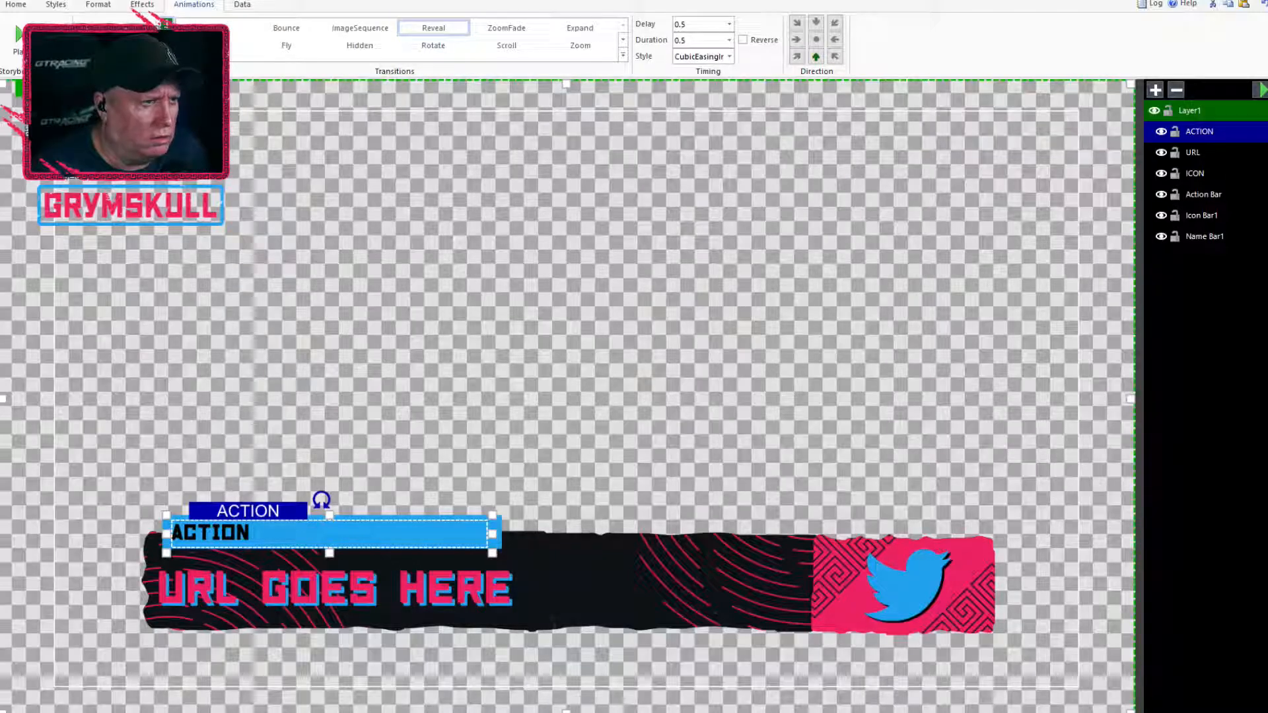
pyautogui.click(428, 33)
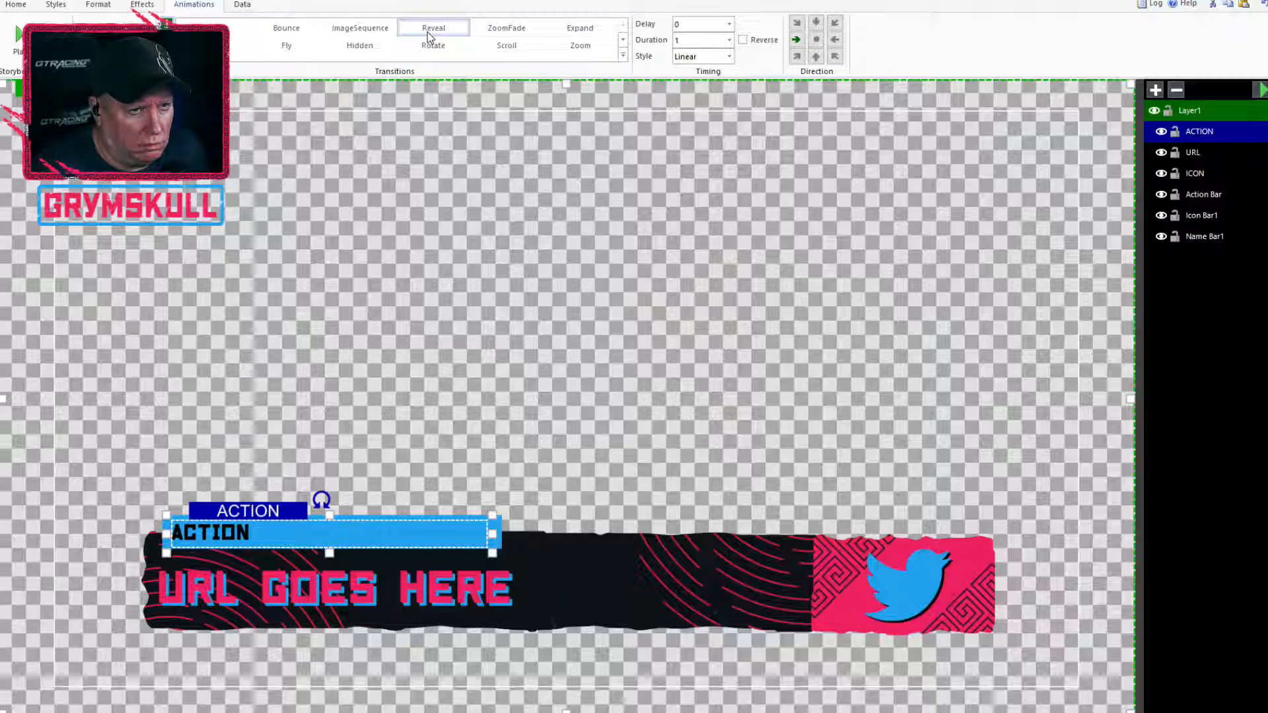
pyautogui.click(729, 40)
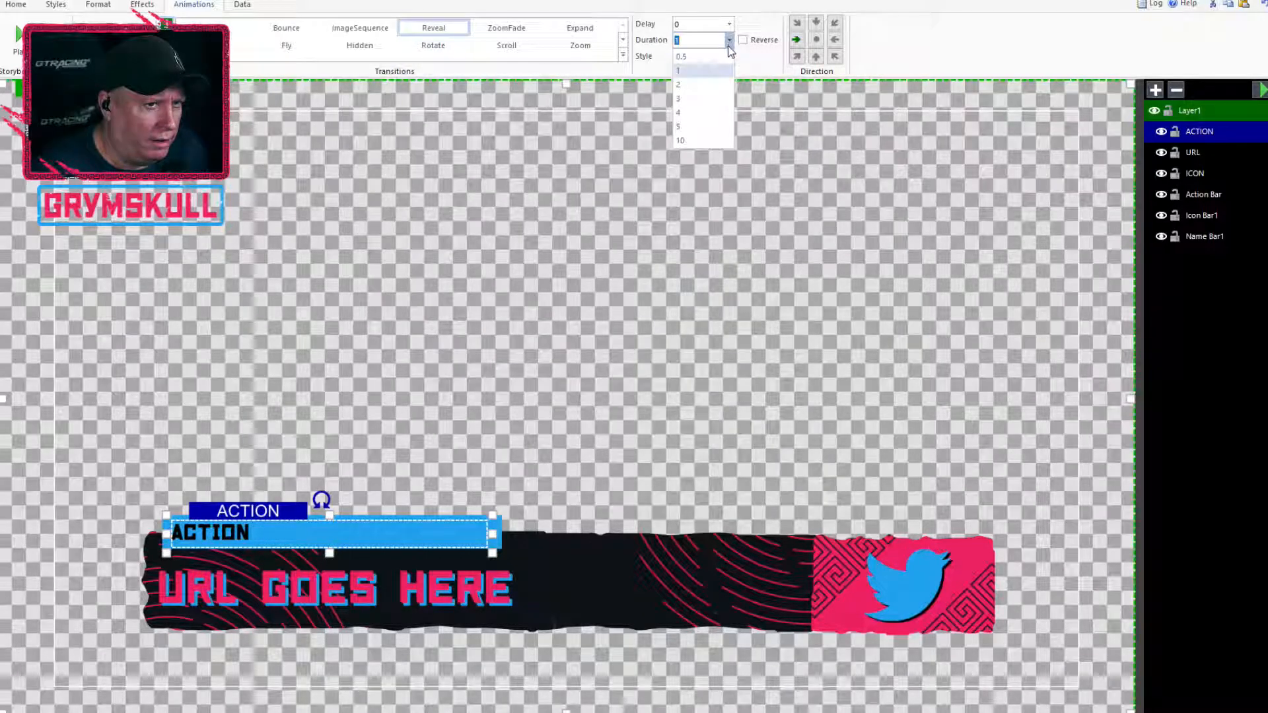
pyautogui.click(717, 61)
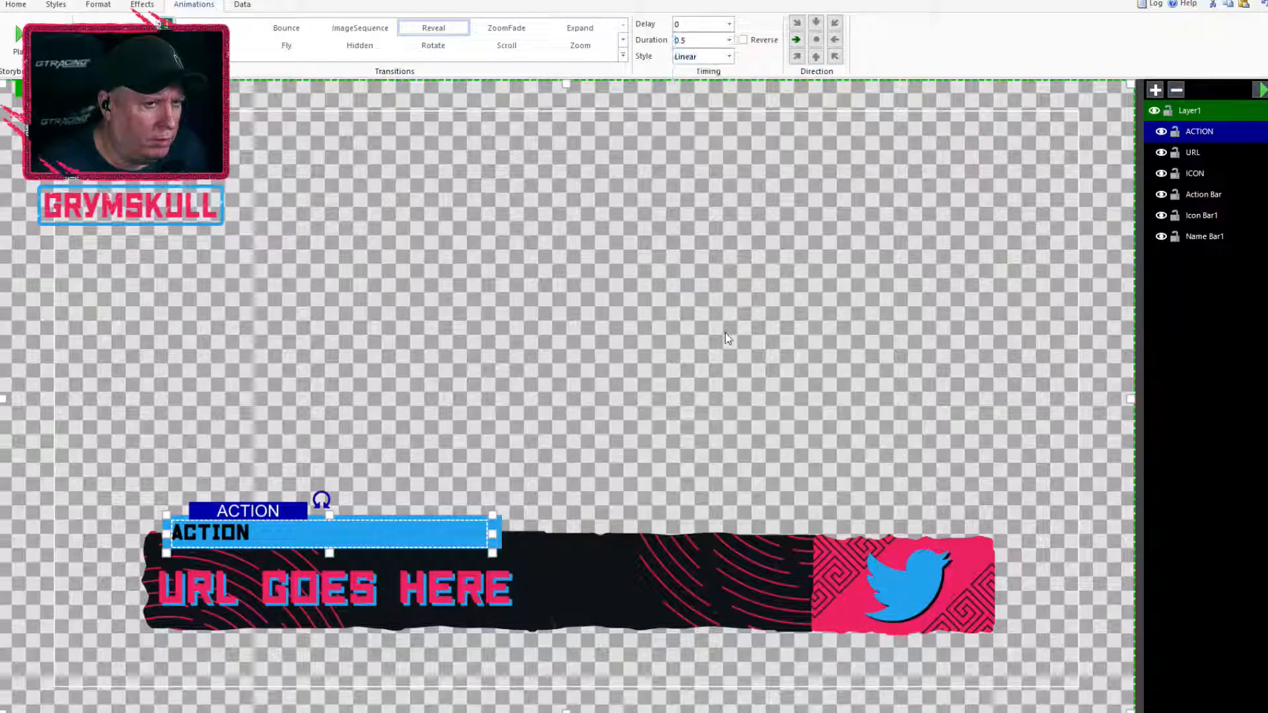
pyautogui.click(729, 57)
pyautogui.click(722, 88)
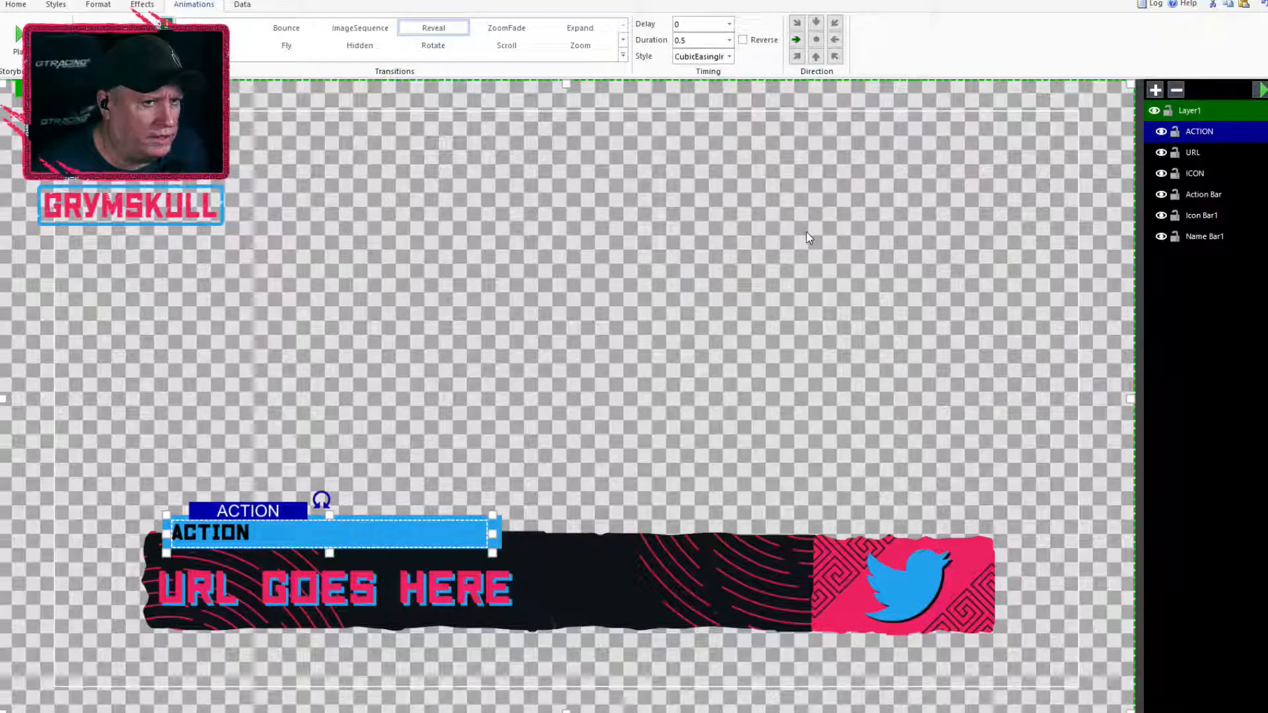
# Set the ACTION text's Reveal delay to 0.5 and its direction to upward, and preview the title animation
pyautogui.click(1260, 89)
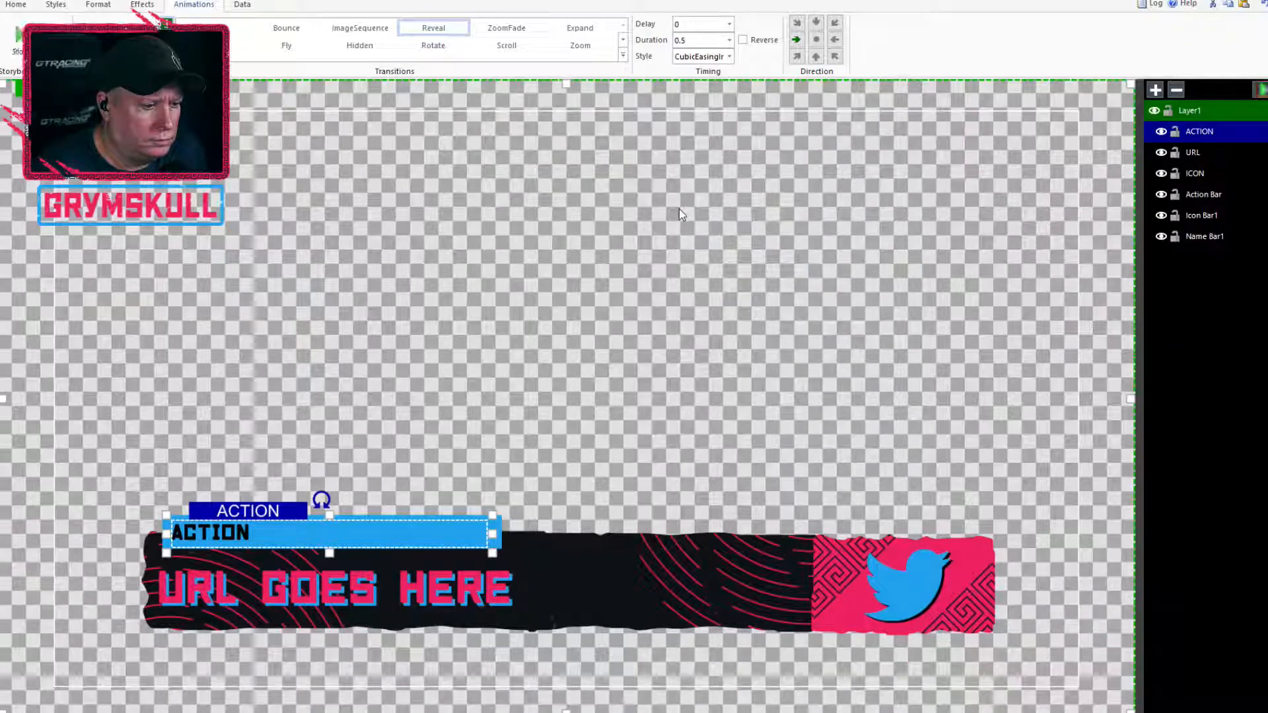
pyautogui.click(1260, 90)
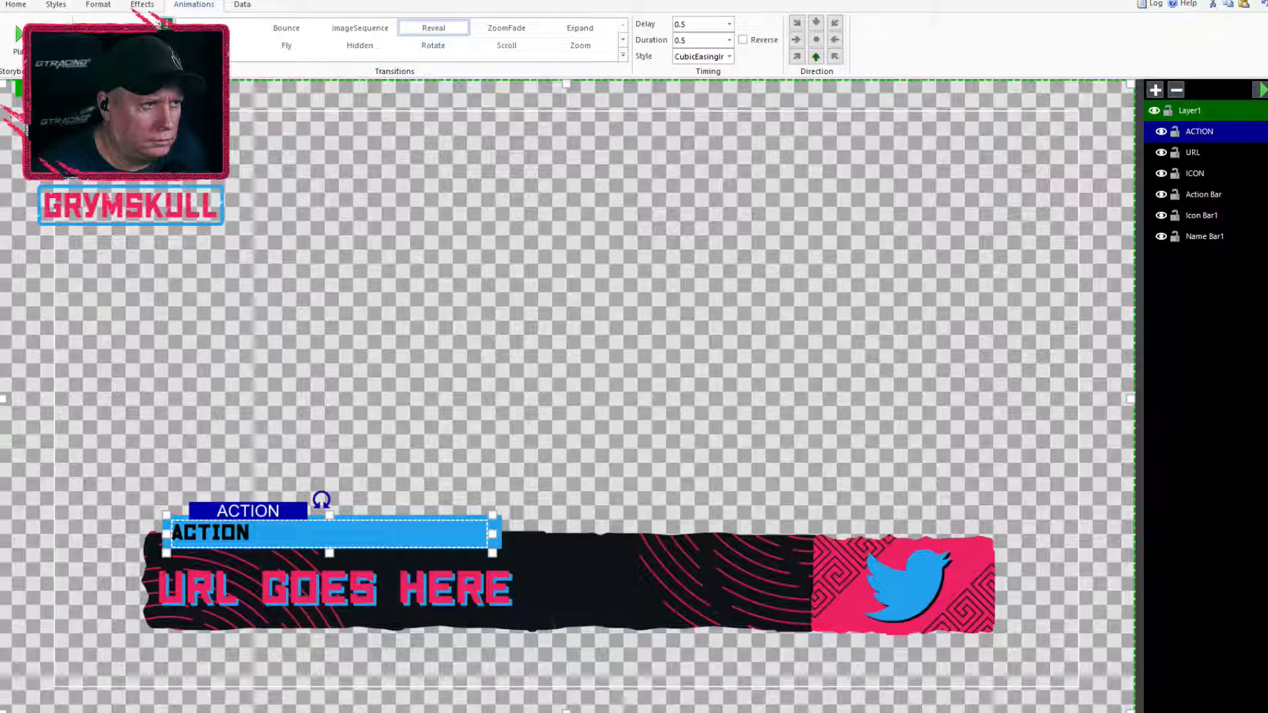
pyautogui.click(25, 39)
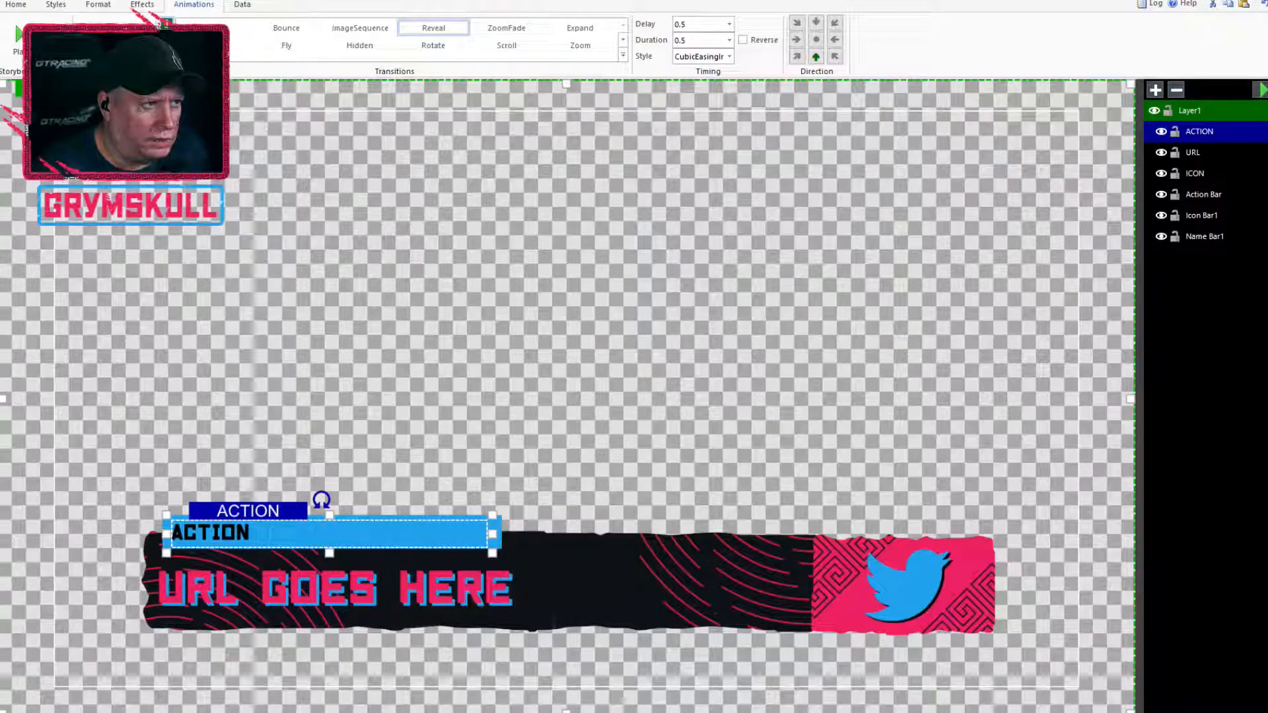
pyautogui.click(23, 37)
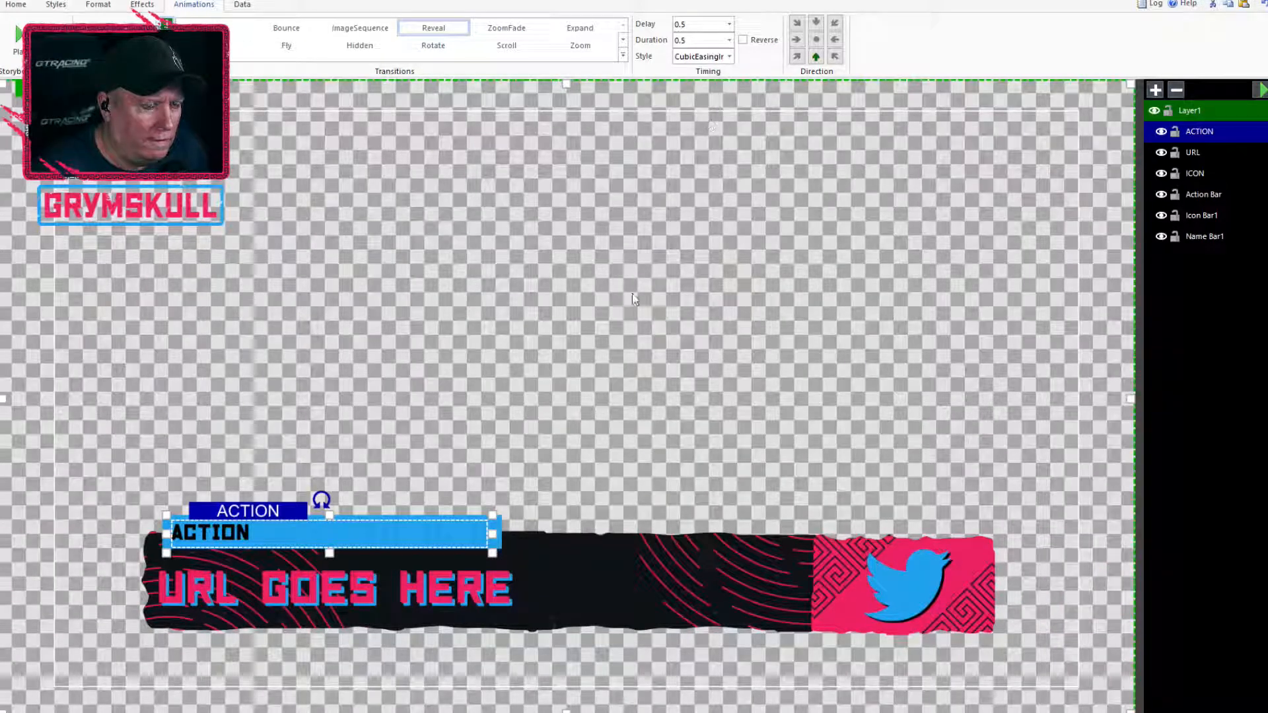
# Keep the ACTION text's Reveal delay at 0.5, set its duration to 1, and preview the animation
pyautogui.click(731, 25)
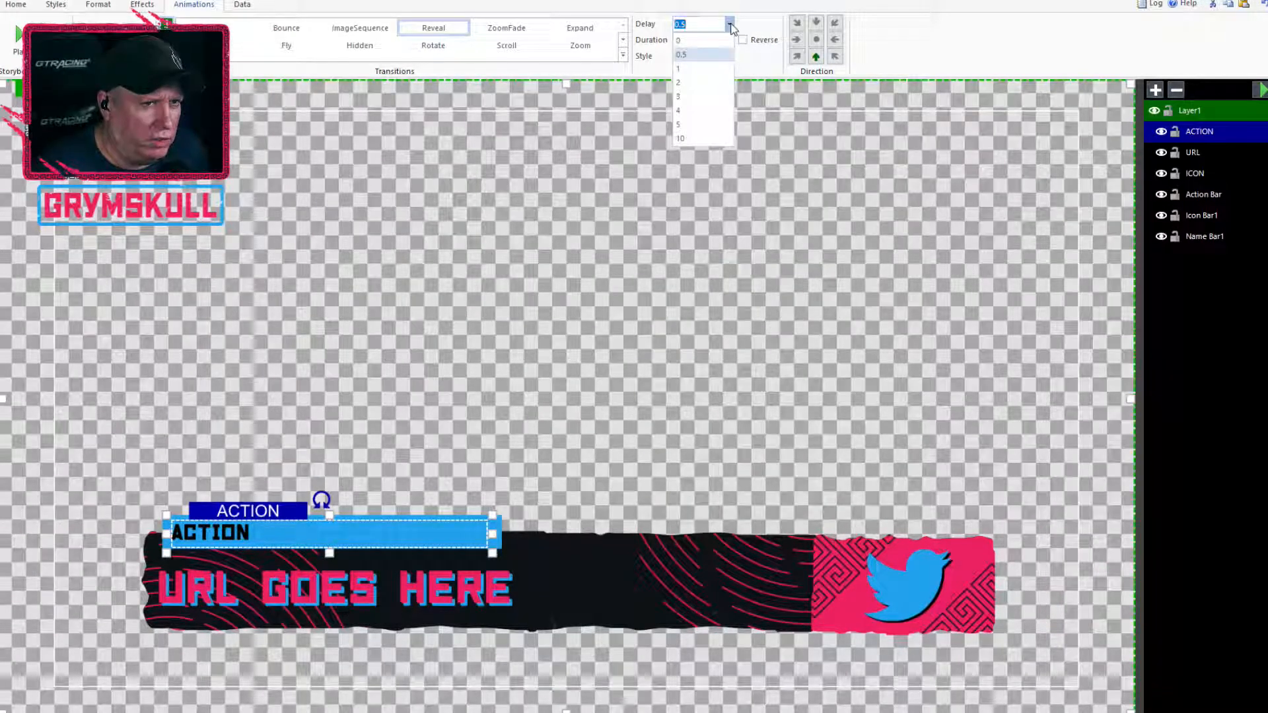
pyautogui.click(681, 54)
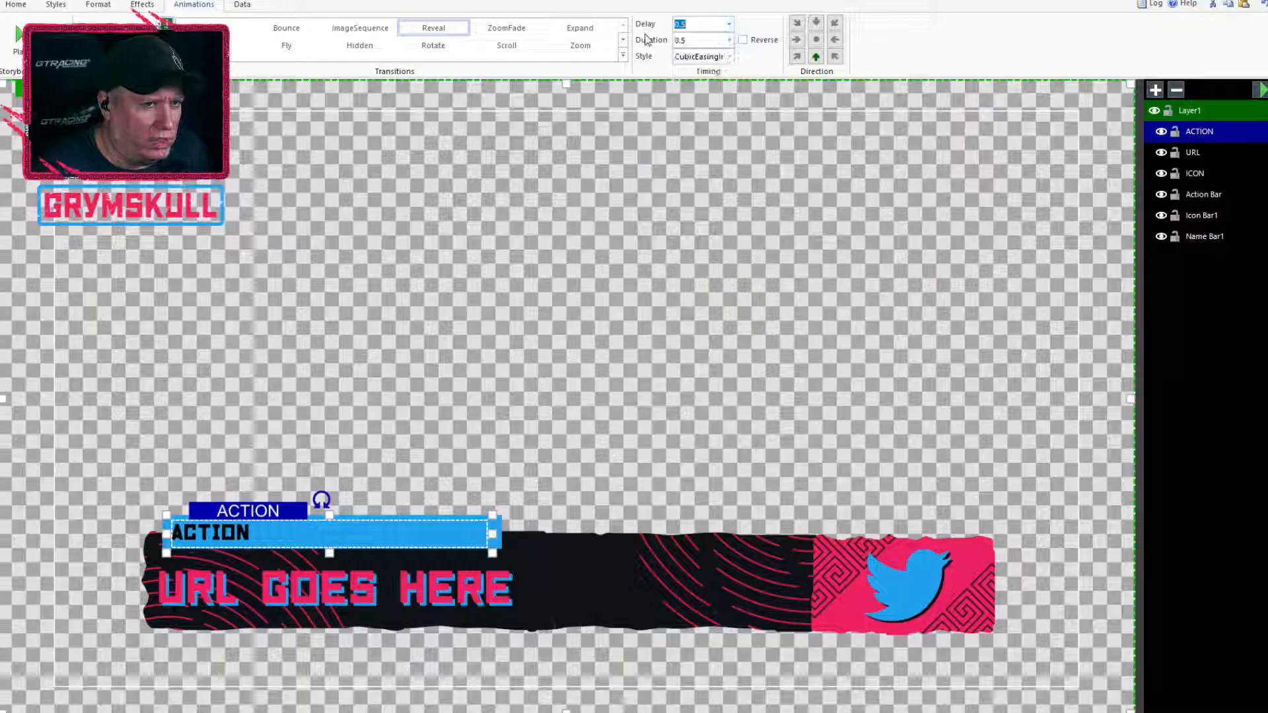
pyautogui.click(730, 41)
pyautogui.click(710, 73)
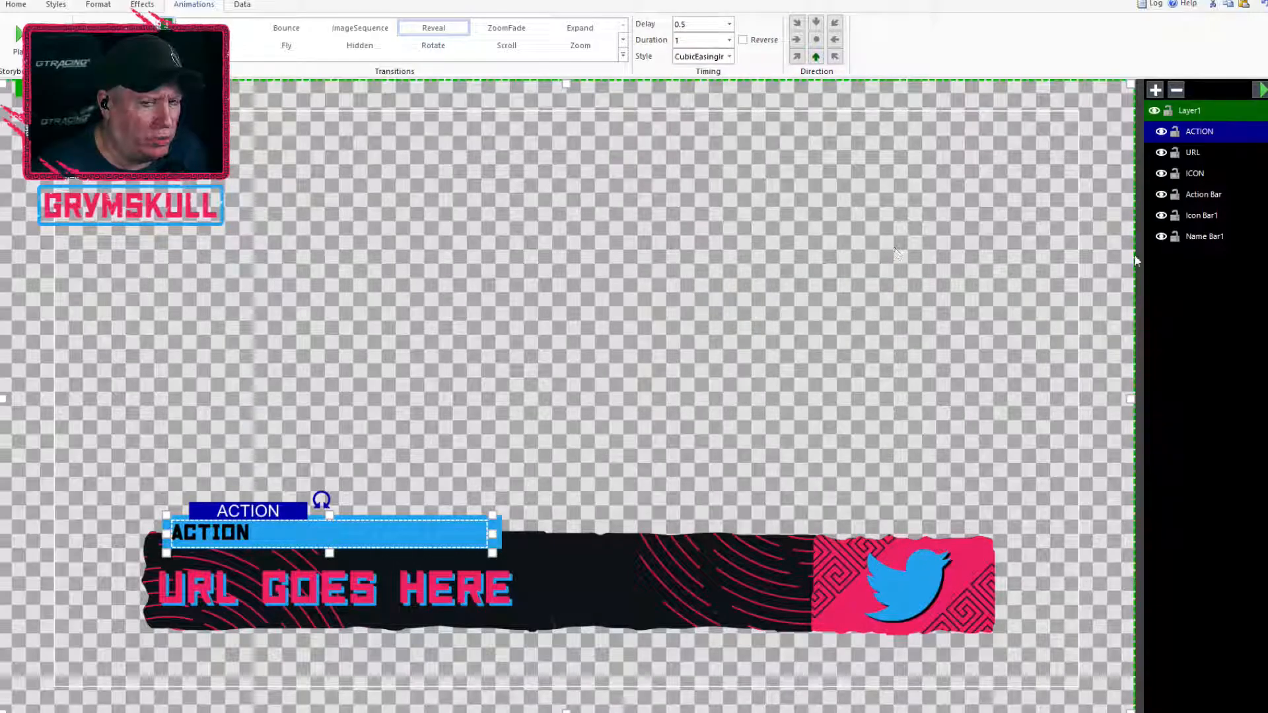
pyautogui.click(1262, 90)
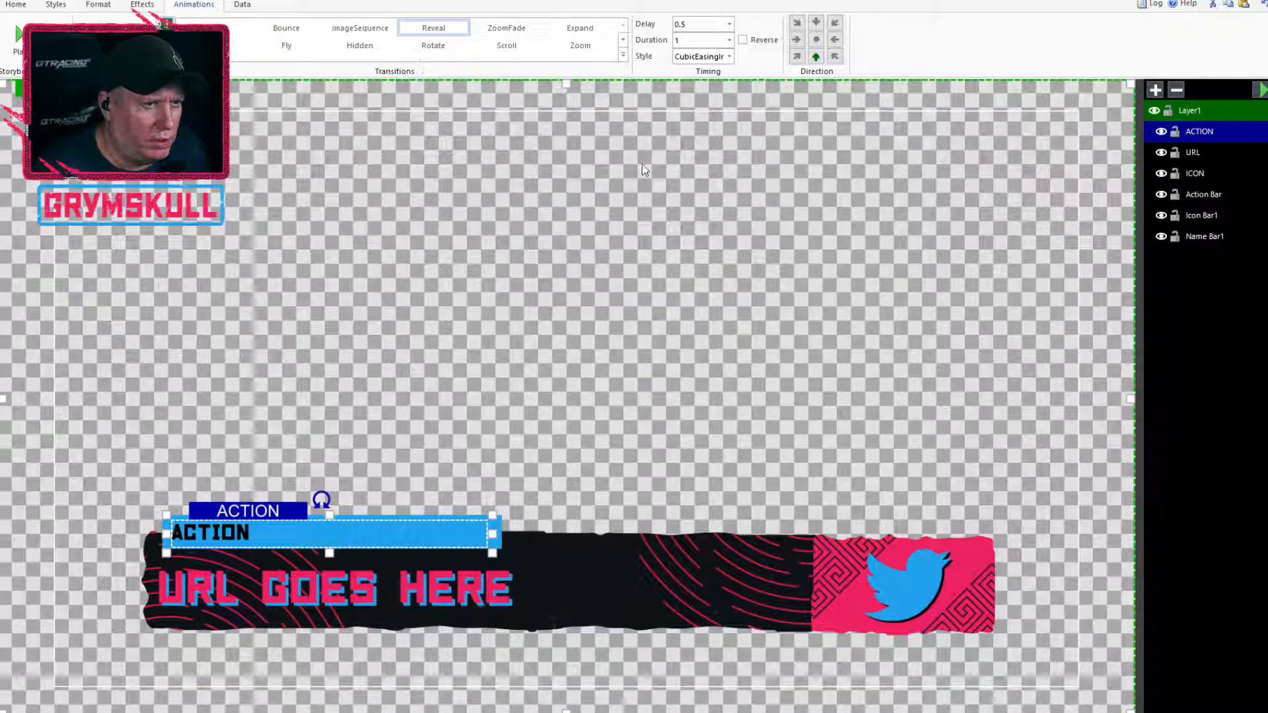
# Clear and reapply the URL text's Reveal transition with the CubicEasingInOut style and an upward direction, and preview the whole title
pyautogui.click(1194, 152)
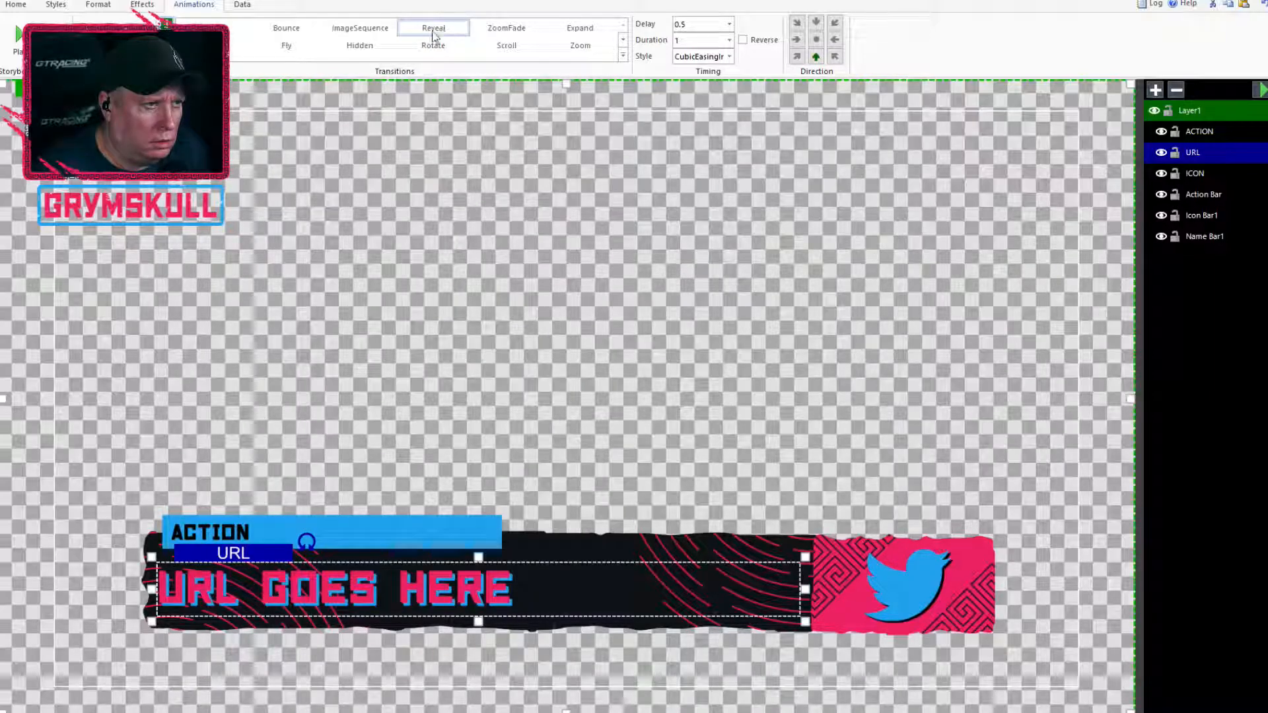
pyautogui.click(122, 50)
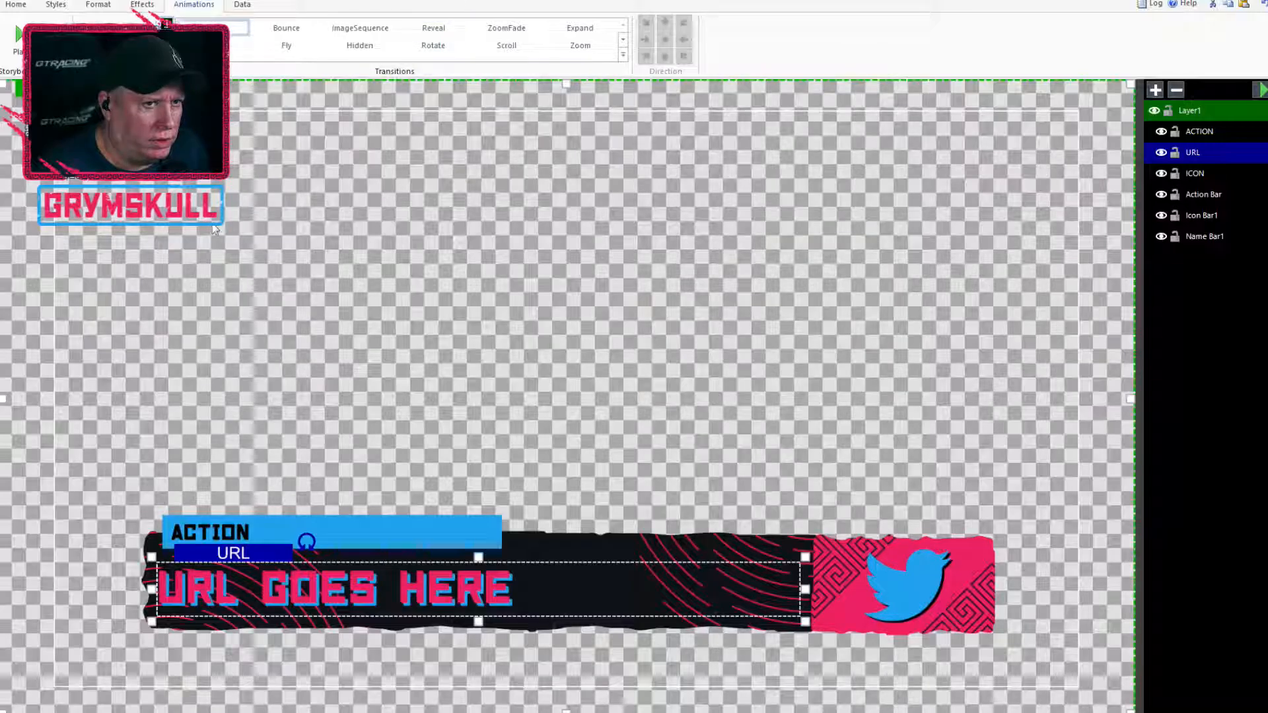
pyautogui.click(426, 38)
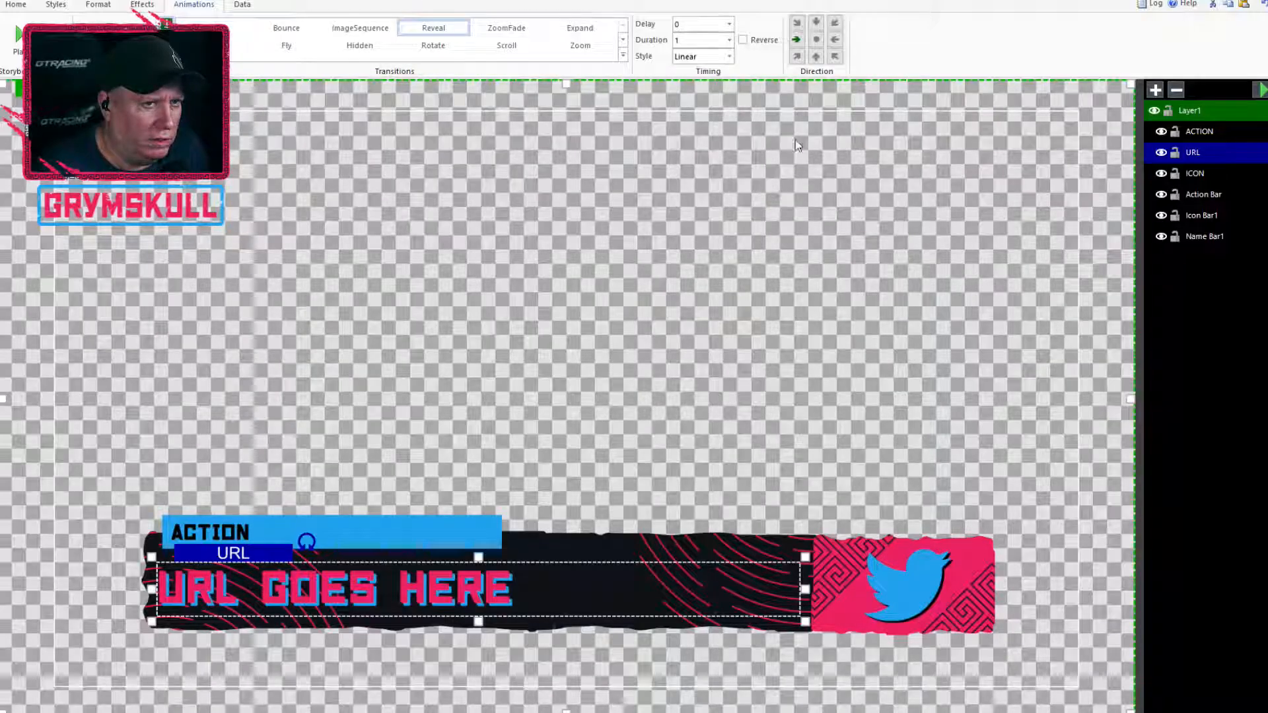
pyautogui.click(712, 56)
pyautogui.click(721, 88)
pyautogui.click(1260, 90)
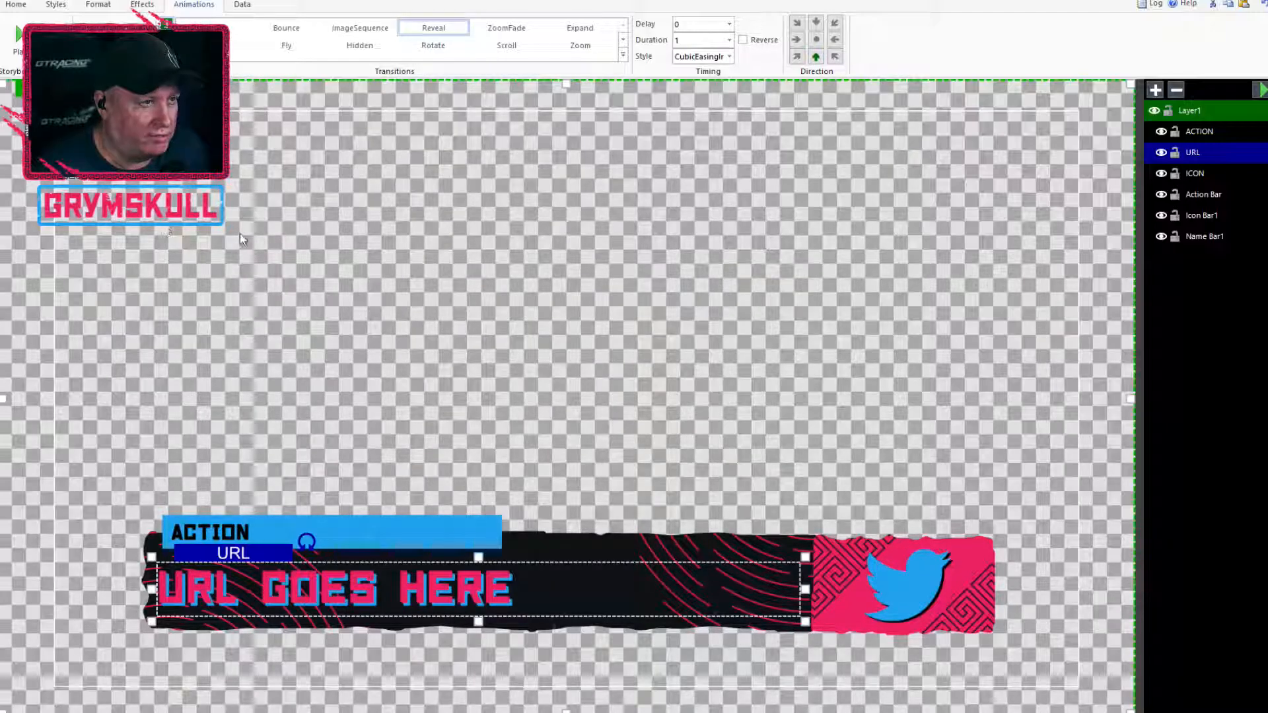
pyautogui.click(319, 250)
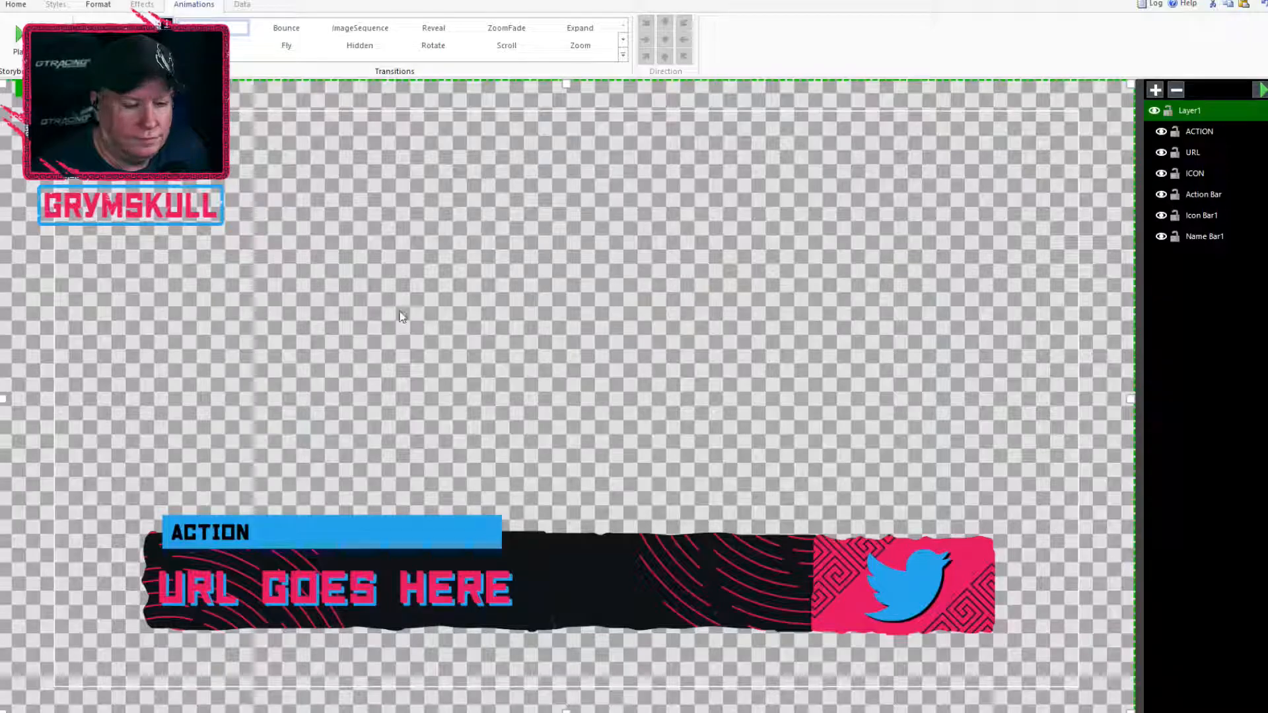
pyautogui.click(1262, 90)
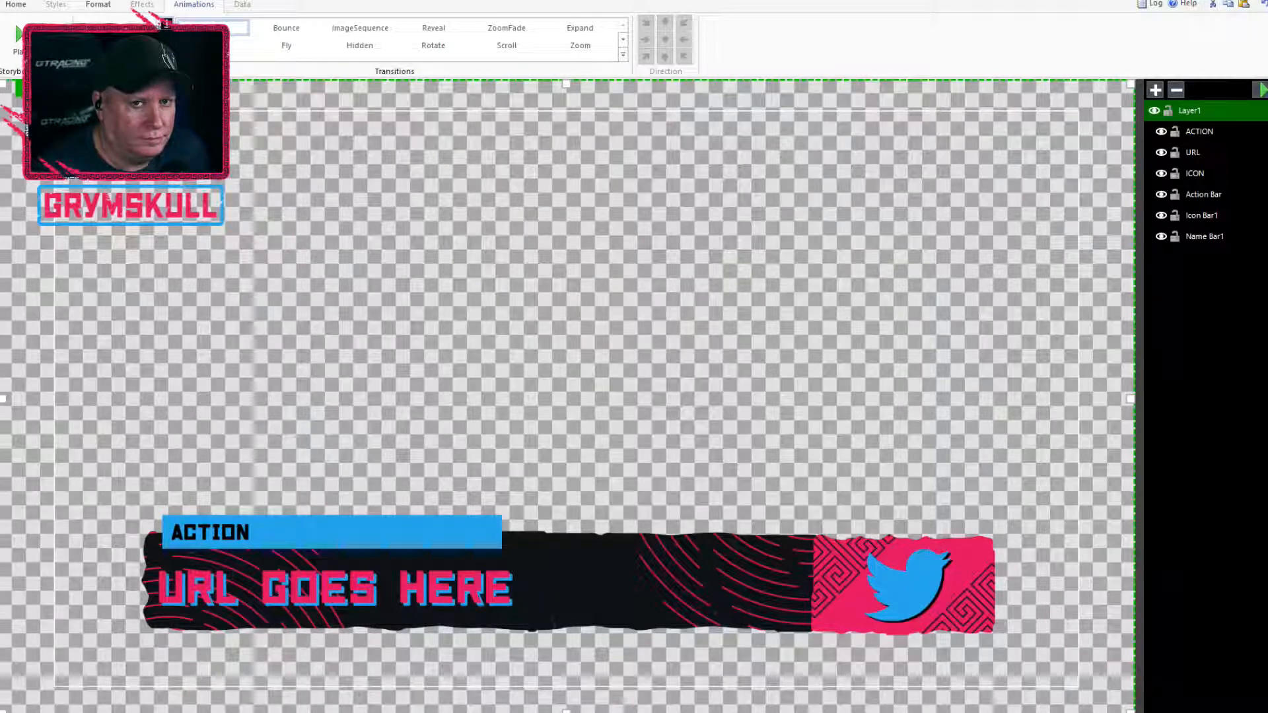
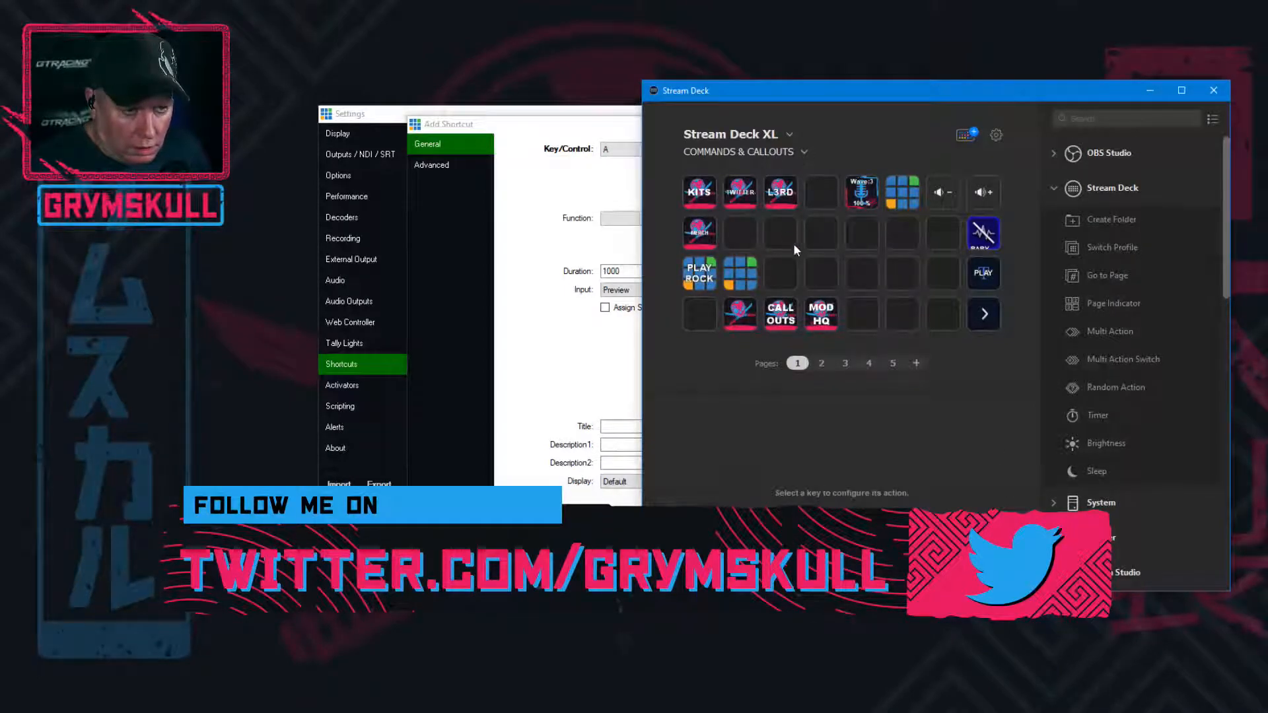
# Check the L3RD and TWITTER keys in Stream Deck and discard the blank shortcut being added in vMix
pyautogui.click(786, 195)
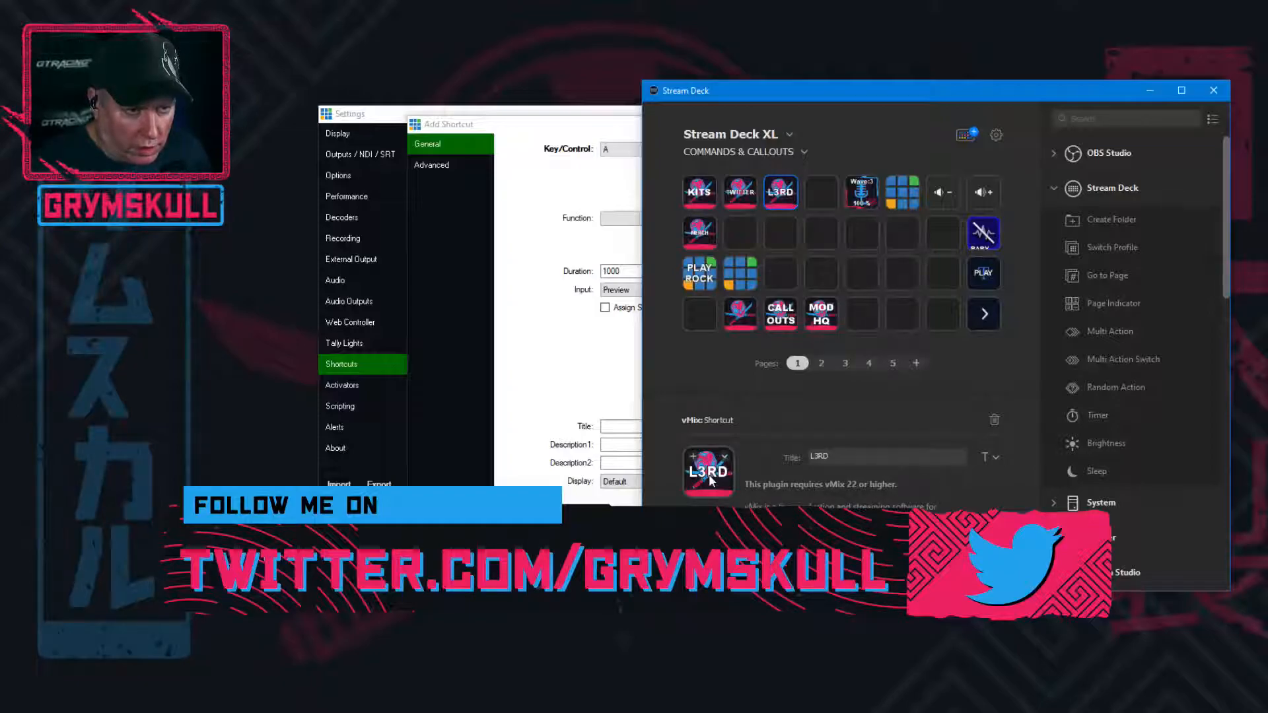
pyautogui.click(753, 198)
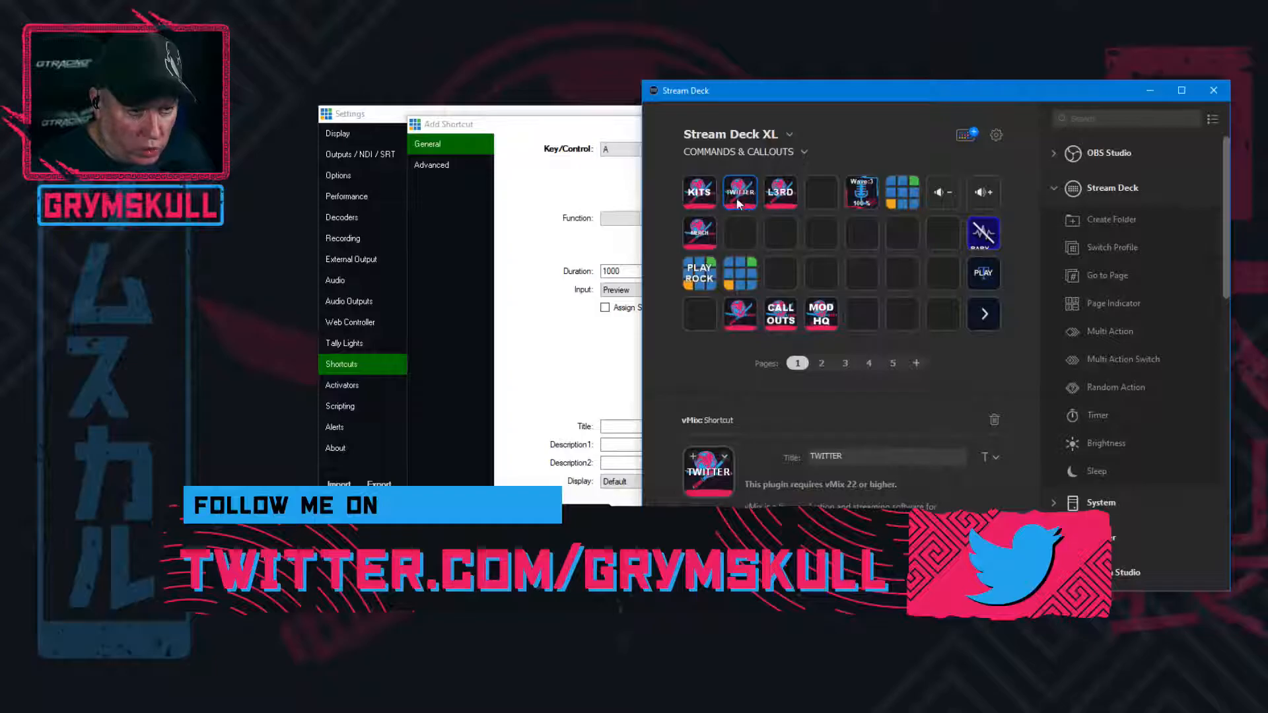
pyautogui.moveTo(785, 85); pyautogui.dragTo(281, 137)
pyautogui.moveTo(708, 131); pyautogui.dragTo(920, 126)
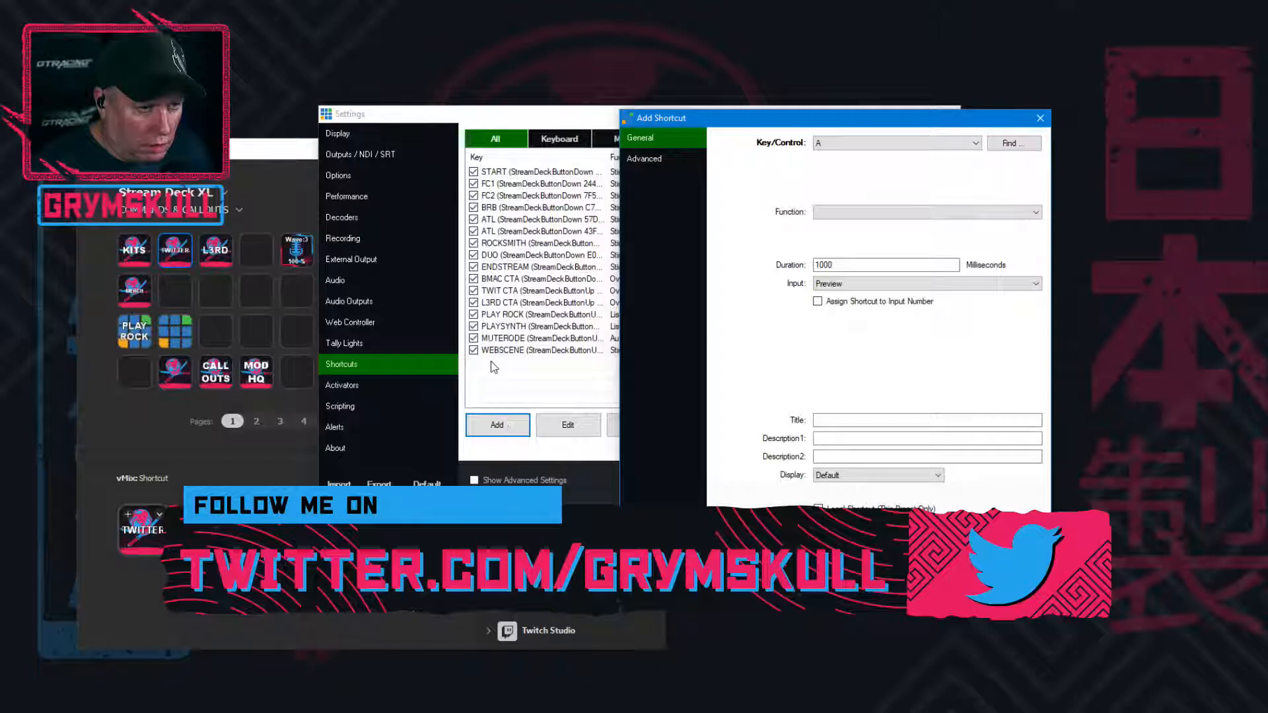
pyautogui.click(578, 303)
pyautogui.click(980, 547)
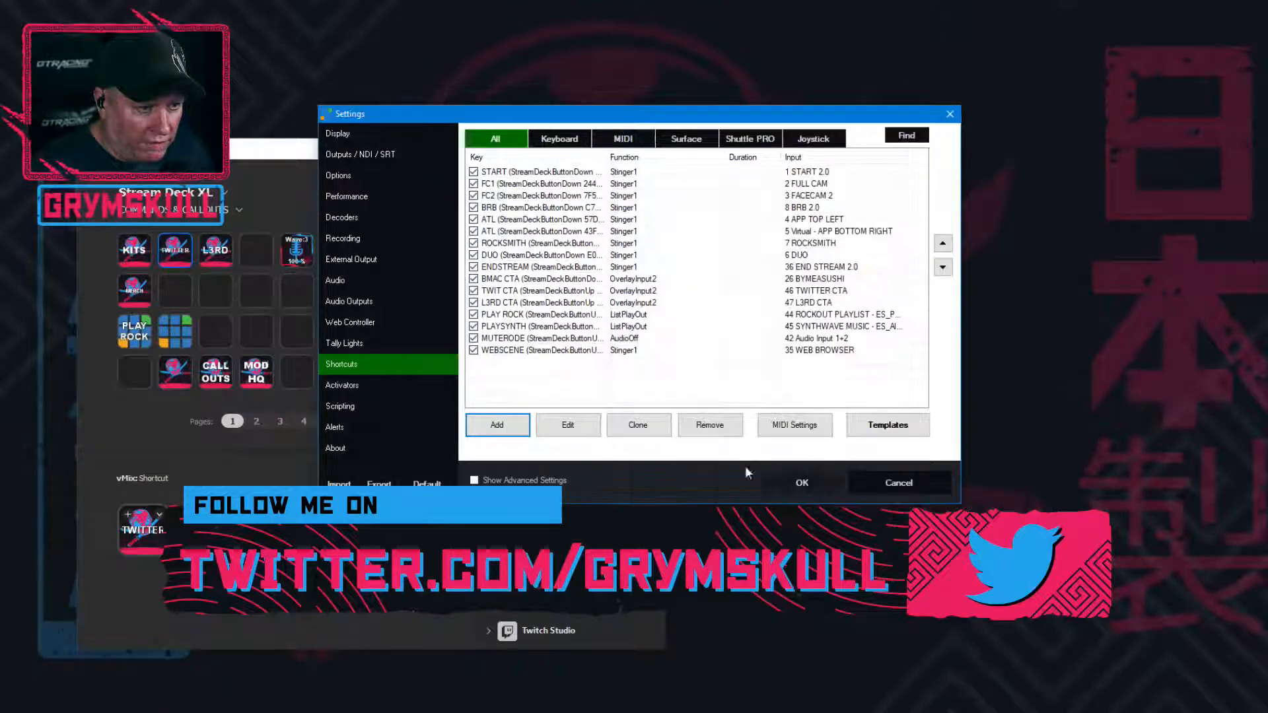
# Remove the TWIT CTA and L3RD CTA shortcuts from the shortcut list
pyautogui.click(569, 291)
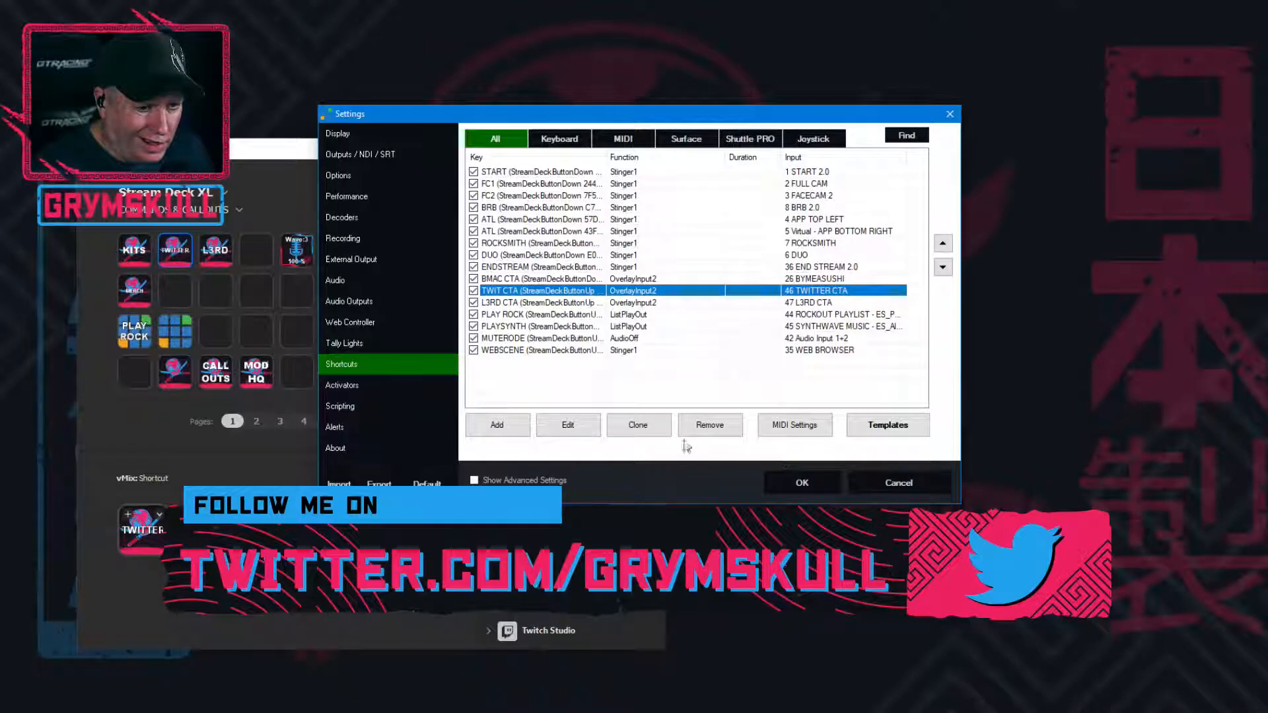
pyautogui.click(700, 431)
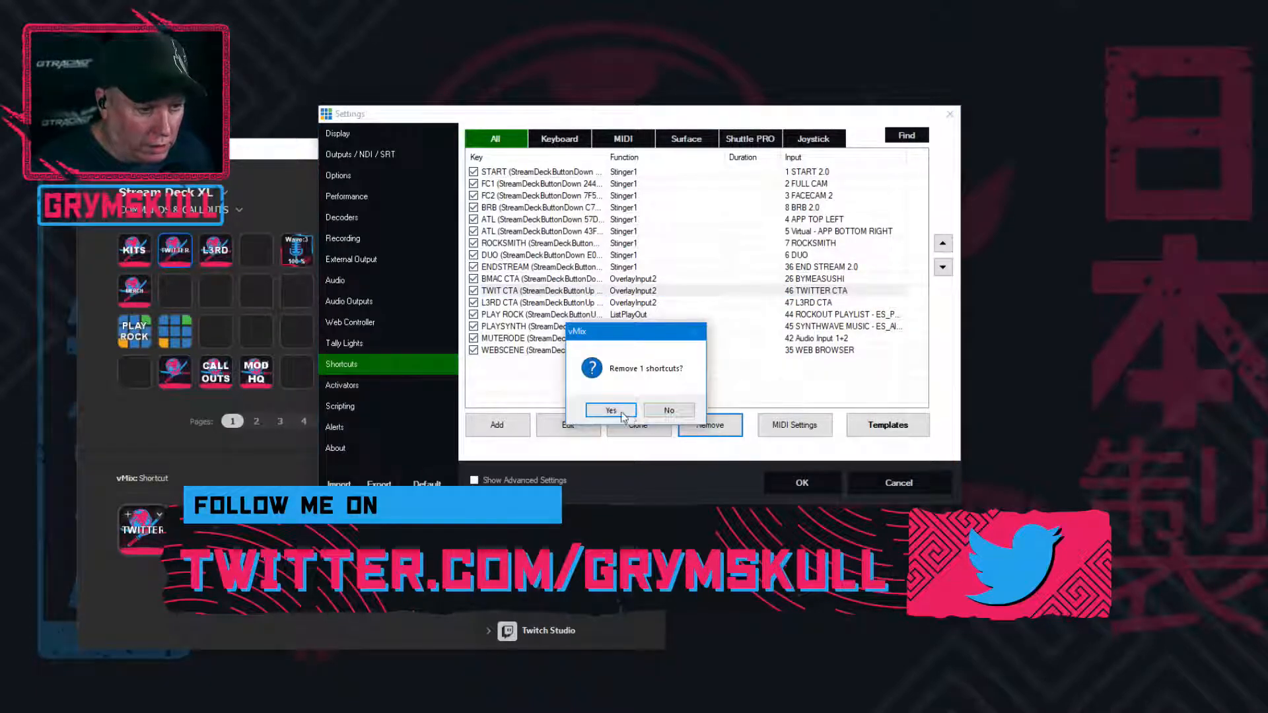
pyautogui.click(614, 414)
pyautogui.click(510, 292)
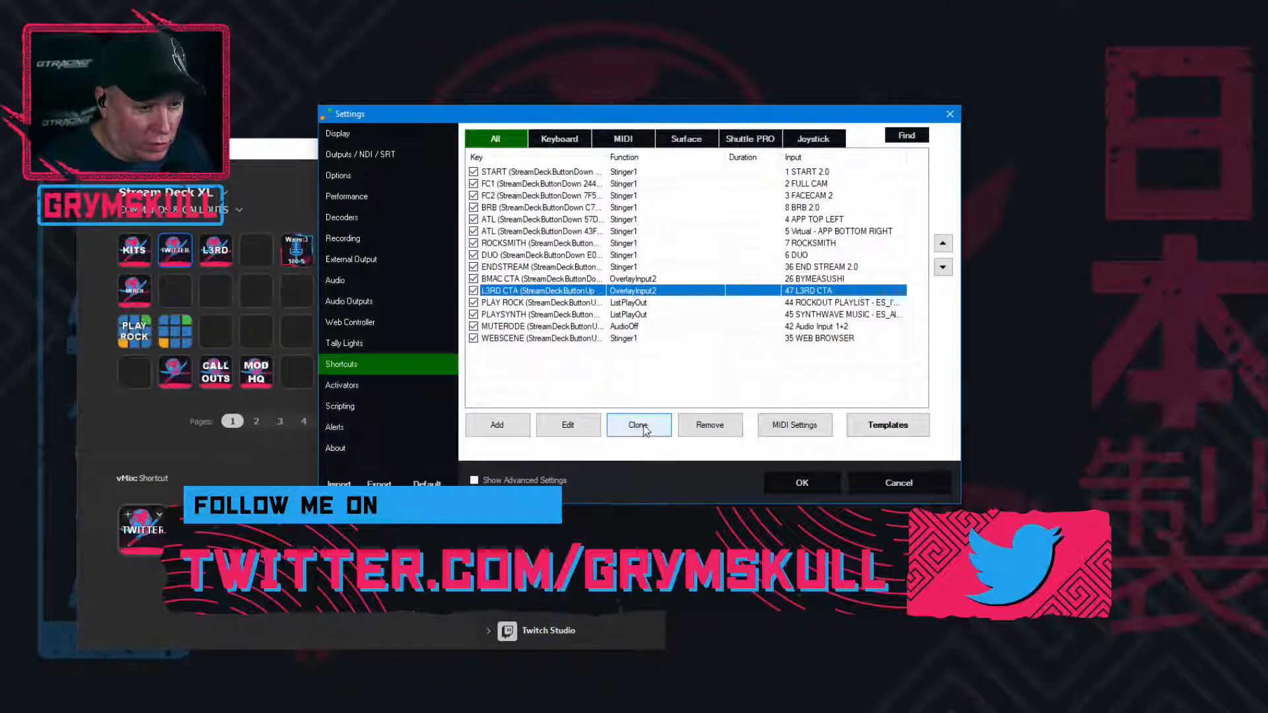
pyautogui.click(712, 430)
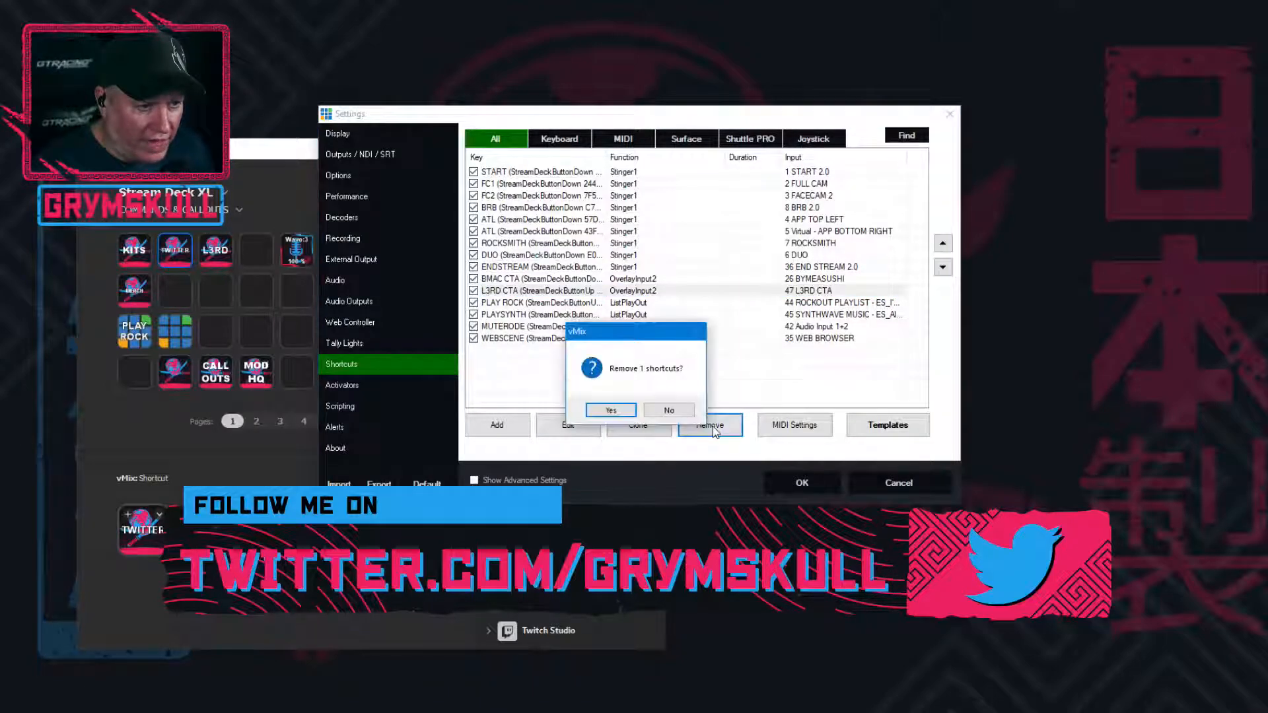
pyautogui.click(612, 415)
# Add a new shortcut and assign the Stream Deck TWITTER button (StreamDeckButtonUp D7954) as its control
pyautogui.click(510, 434)
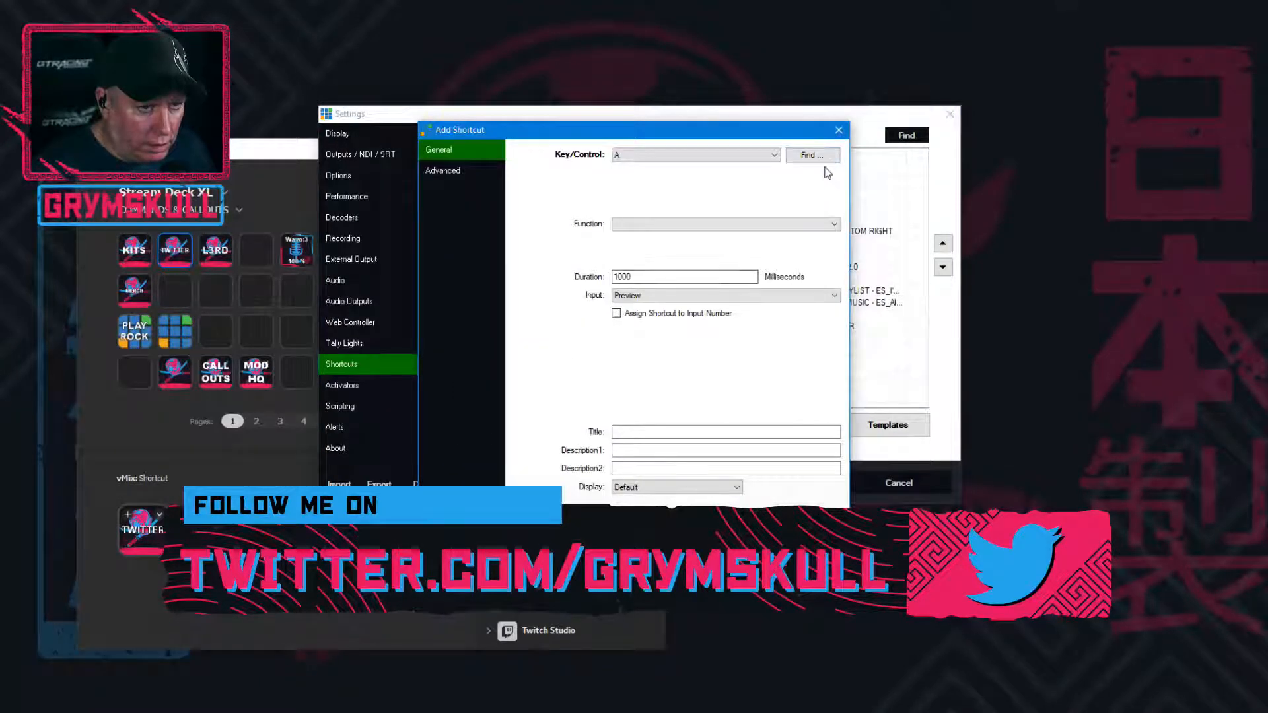
pyautogui.click(828, 157)
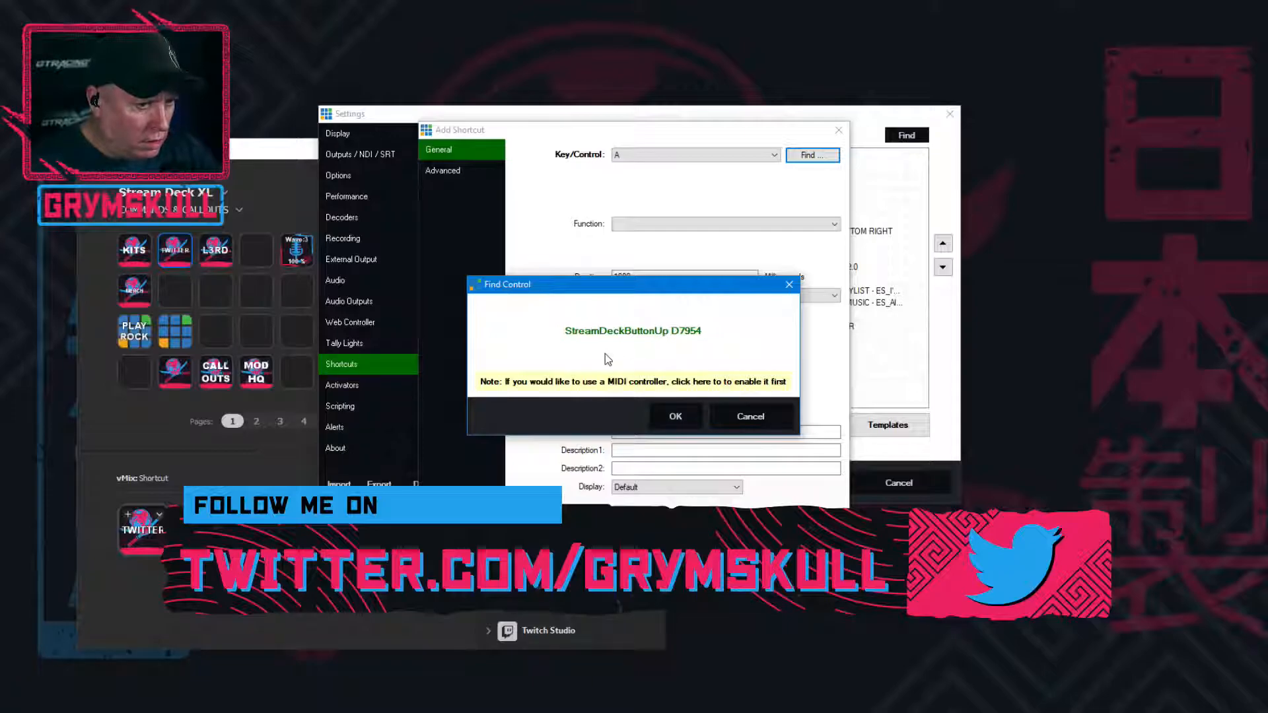
pyautogui.click(674, 417)
# Try the SelectTitlePreset title function for the new shortcut and look through the inputs it can target
pyautogui.click(696, 224)
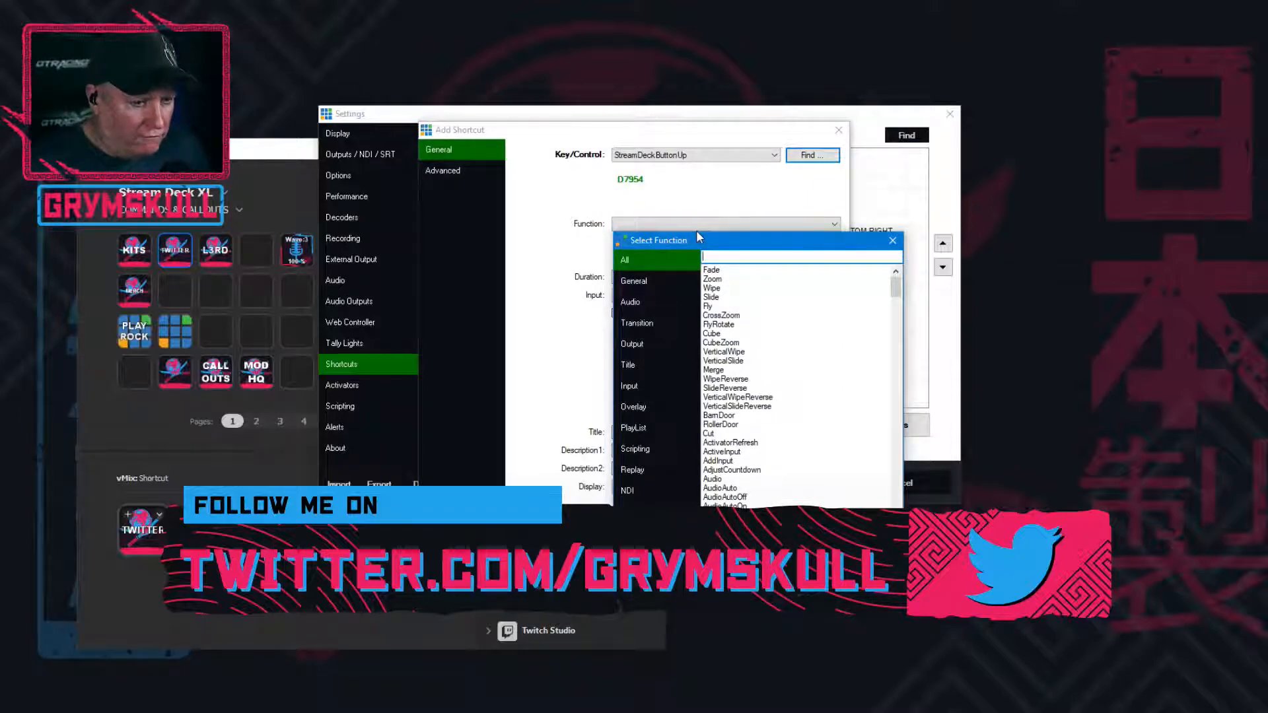
pyautogui.click(645, 365)
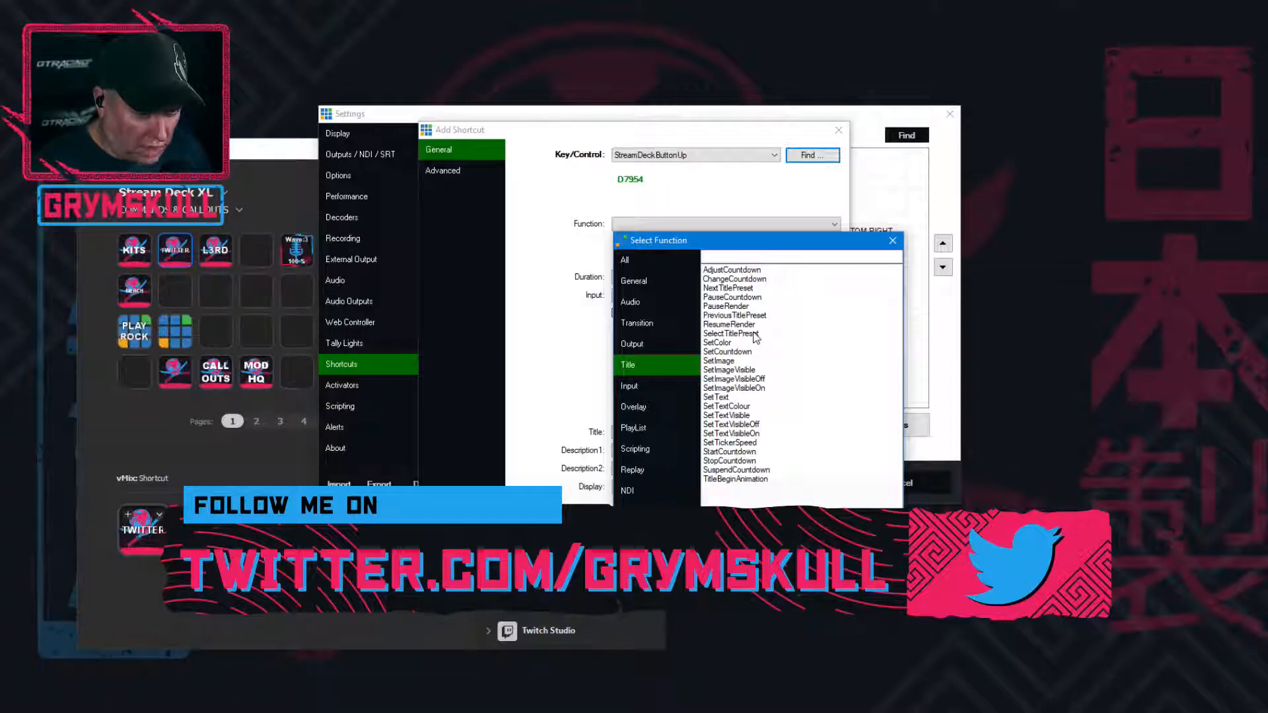
pyautogui.moveTo(768, 243); pyautogui.dragTo(900, 149)
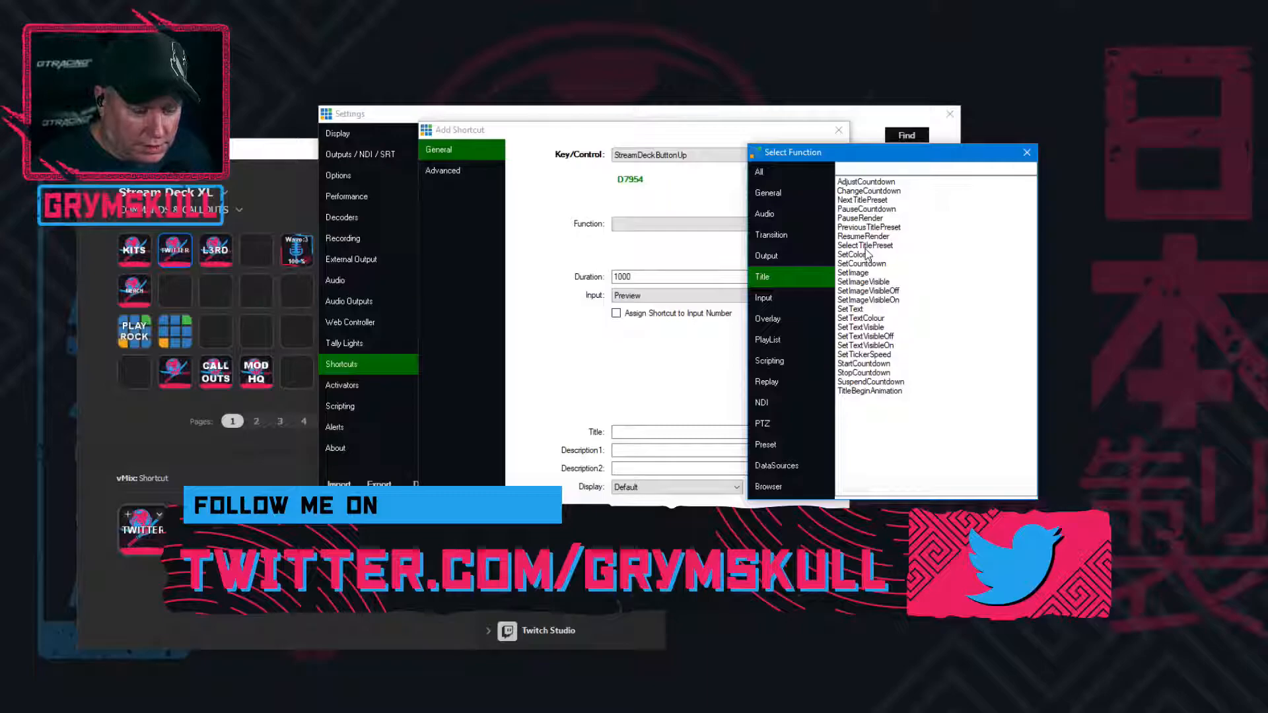
pyautogui.doubleClick(865, 245)
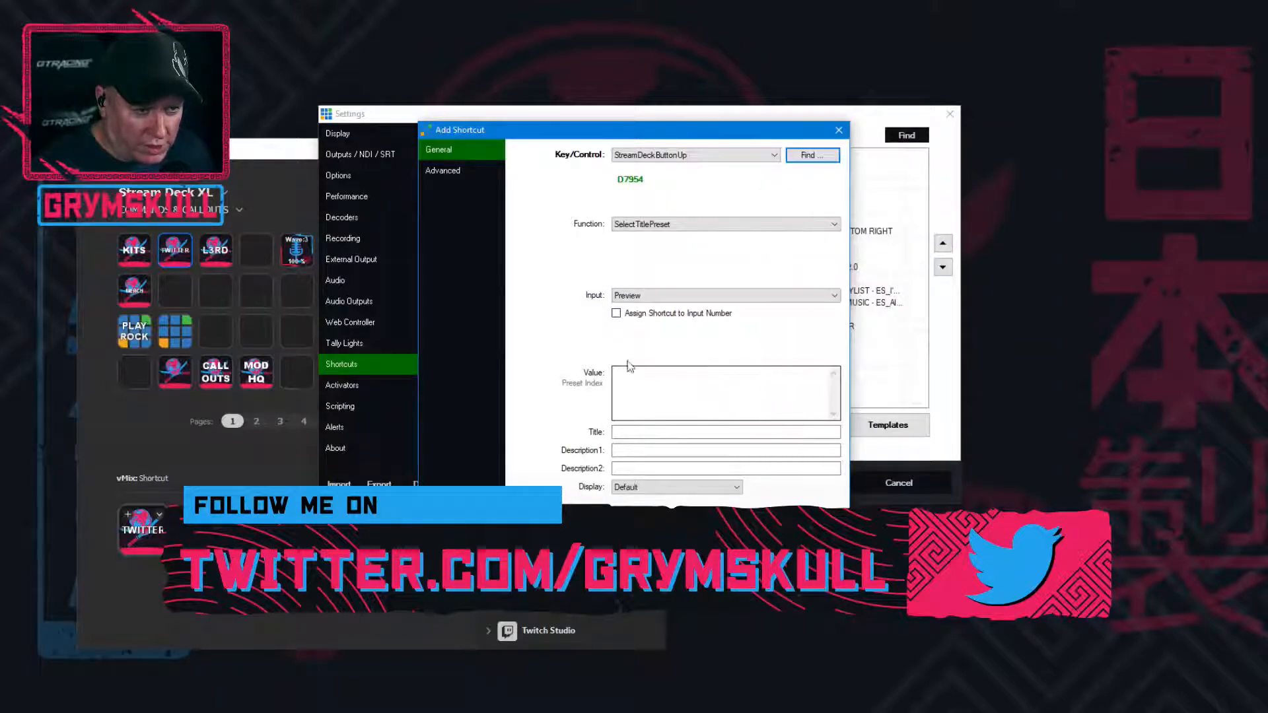
pyautogui.click(646, 295)
pyautogui.click(648, 295)
pyautogui.click(651, 297)
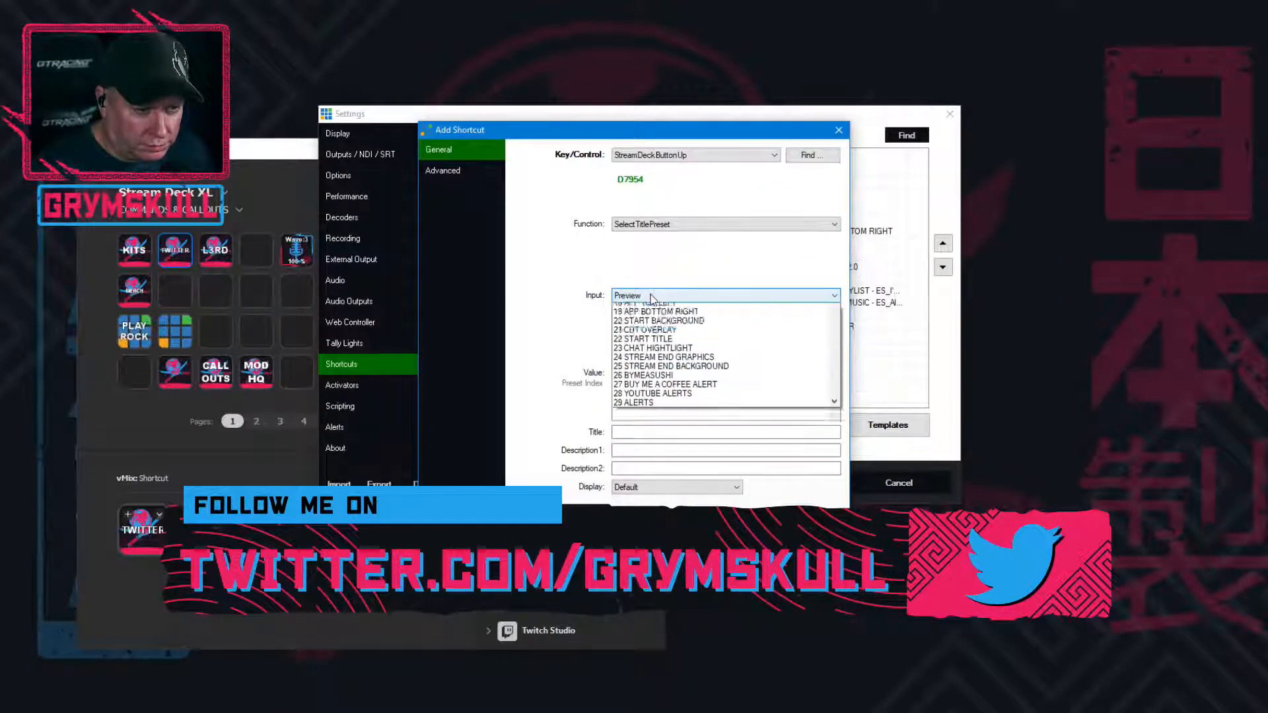
pyautogui.click(689, 258)
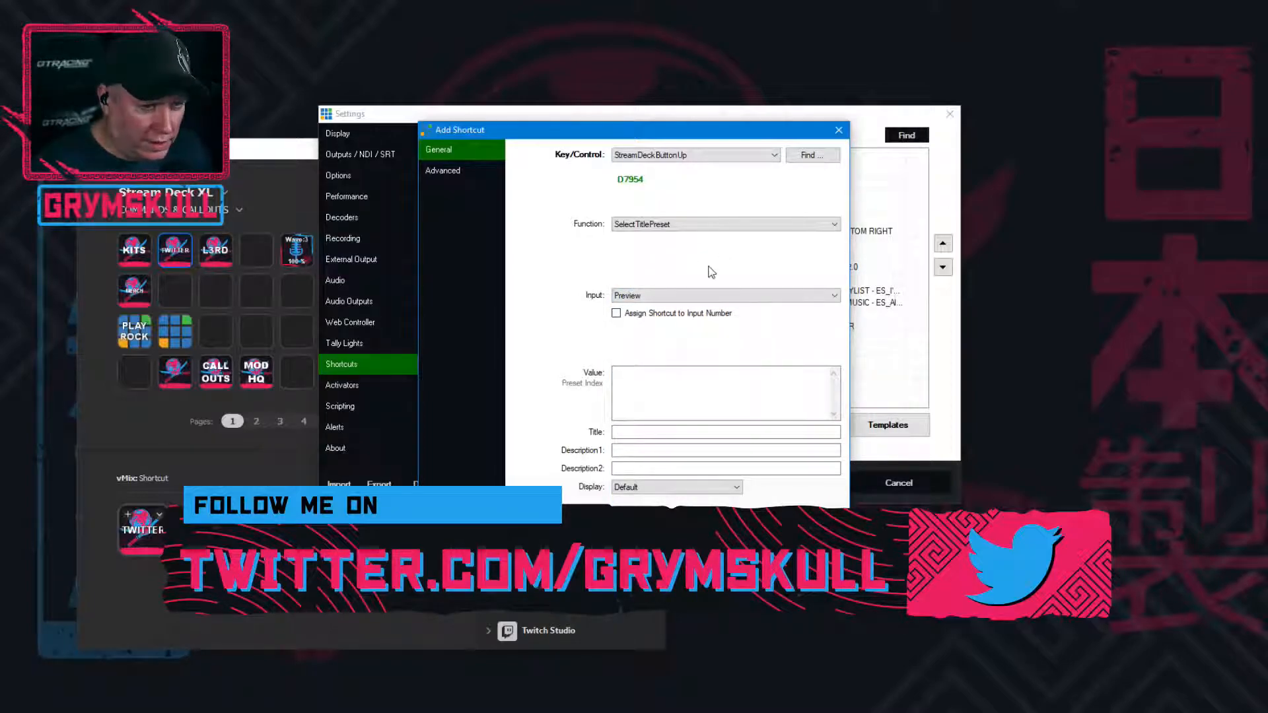
# Change the shortcut's function to DataSourceSelectRow, then save the shortcut and the settings
pyautogui.click(693, 224)
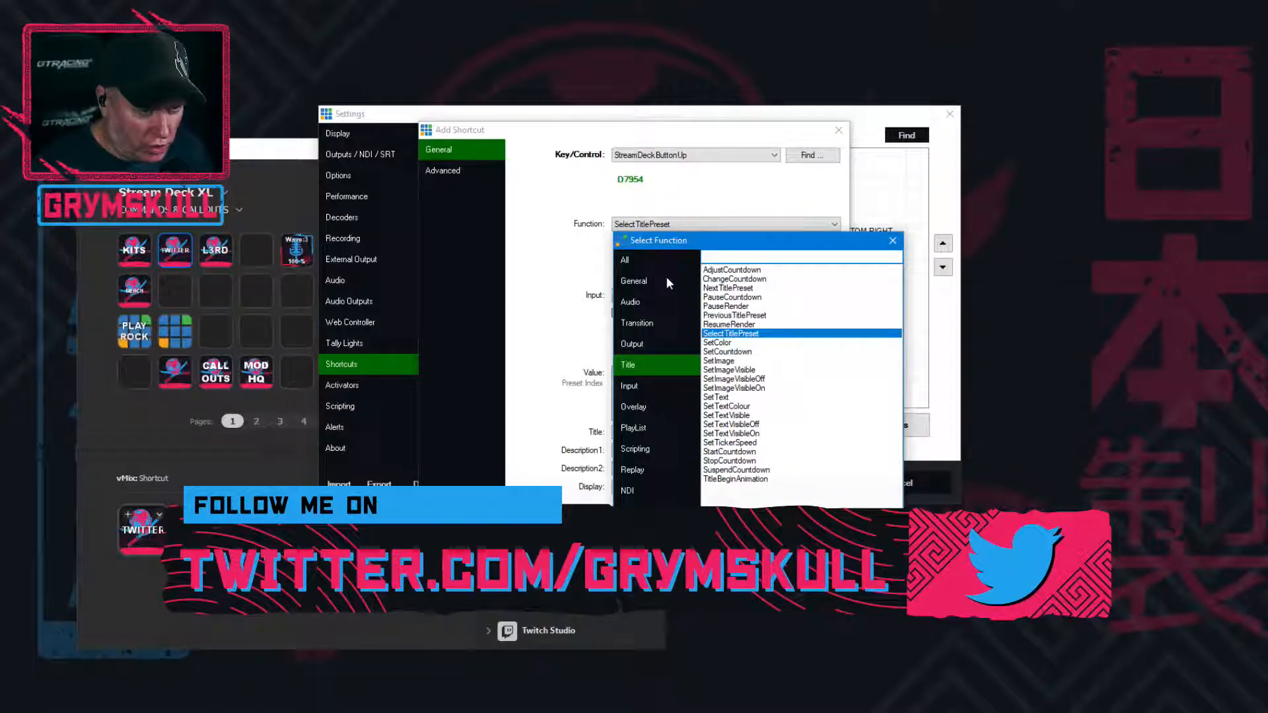
pyautogui.click(639, 512)
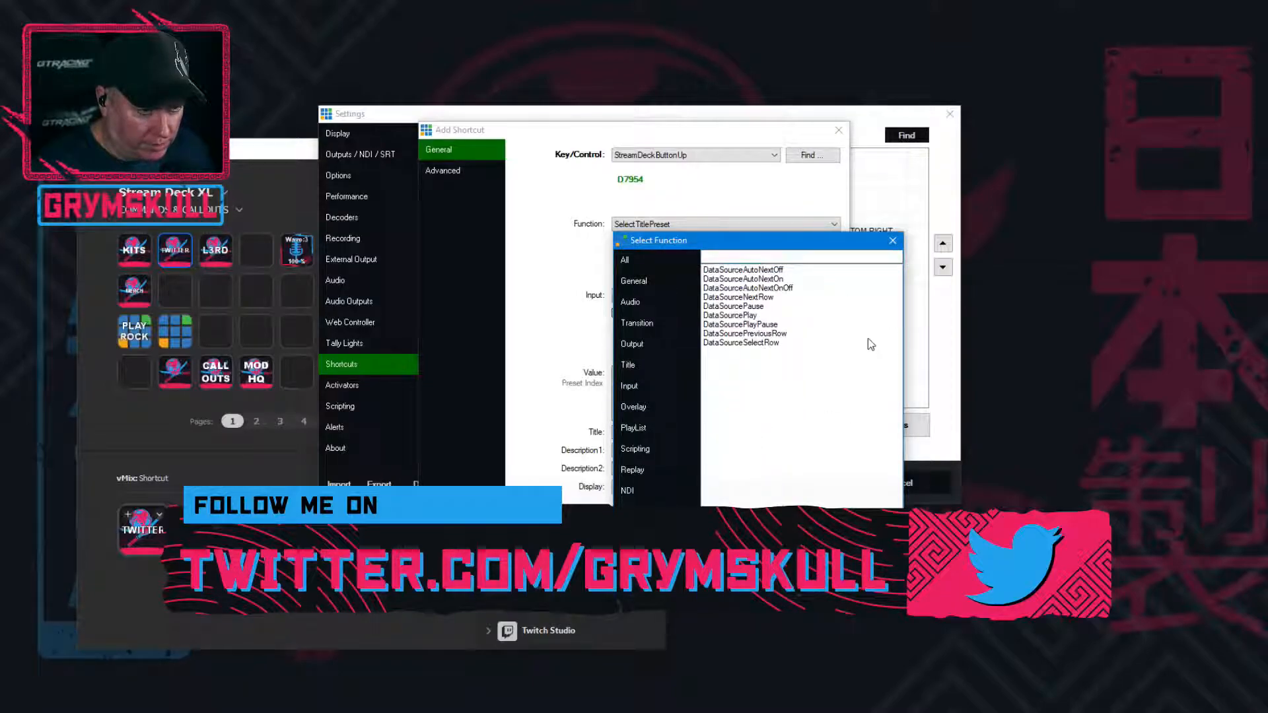
pyautogui.moveTo(782, 245); pyautogui.dragTo(845, 249)
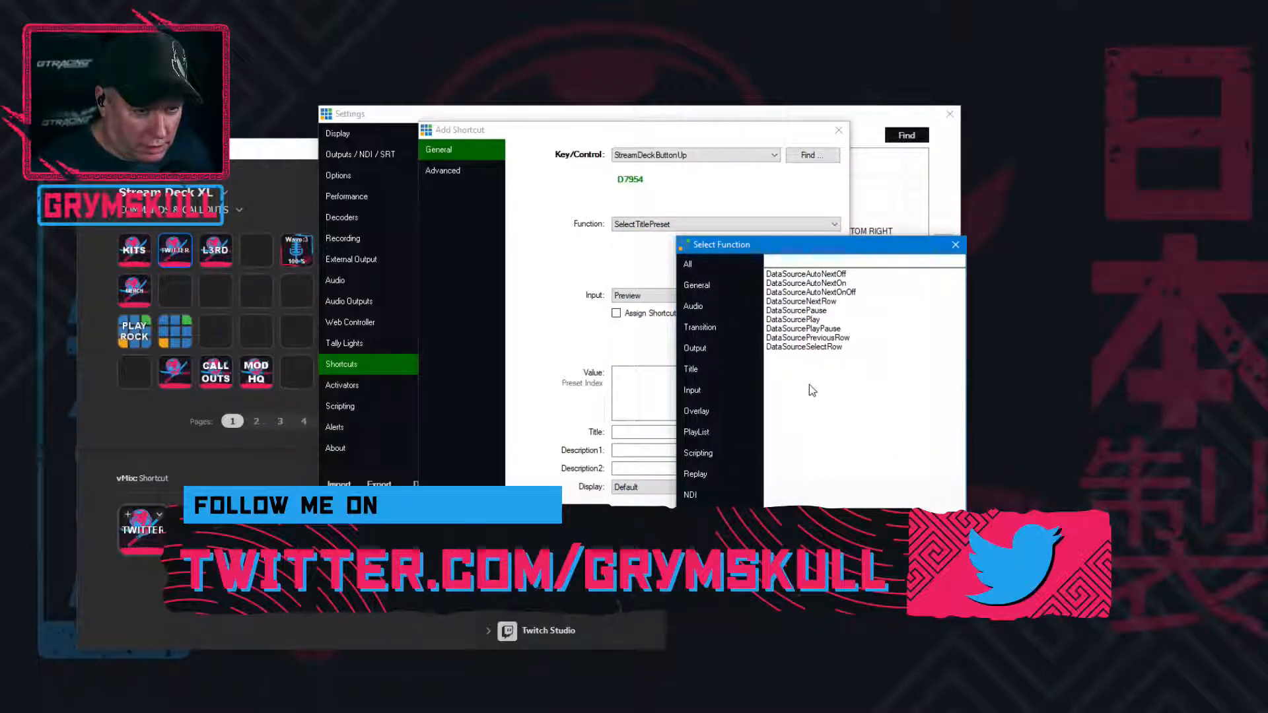
pyautogui.doubleClick(804, 346)
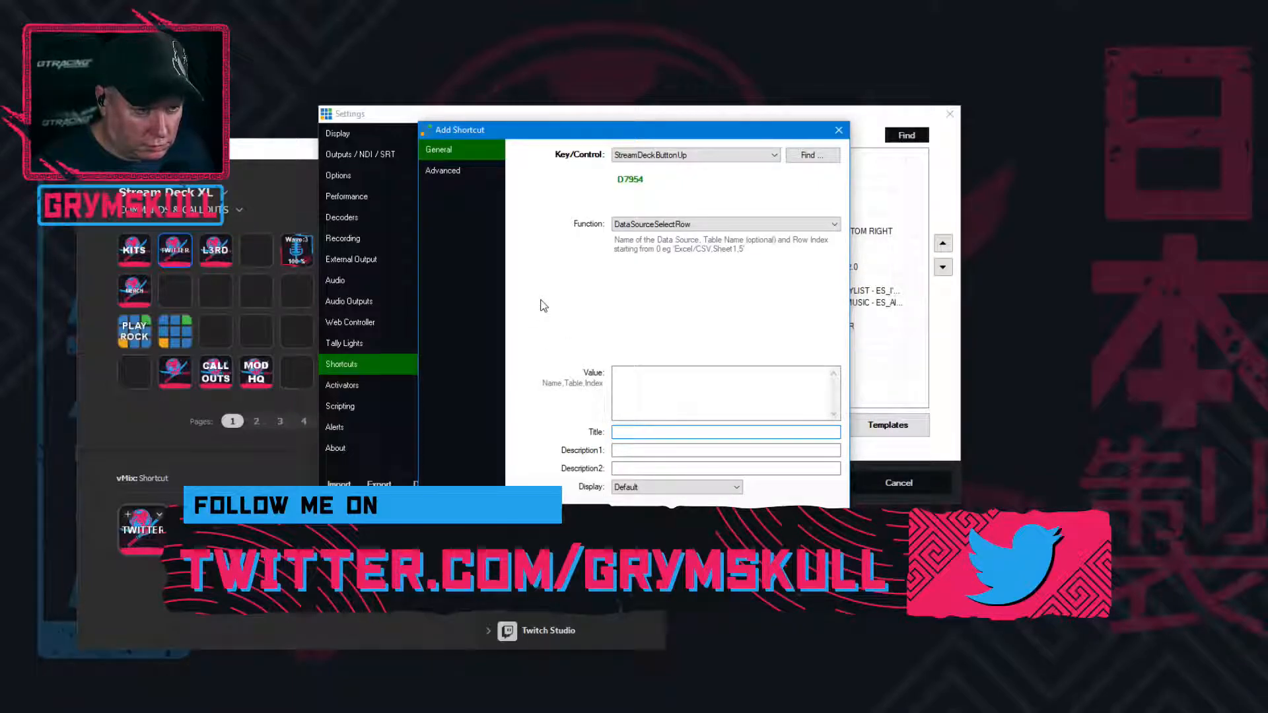
pyautogui.click(655, 385)
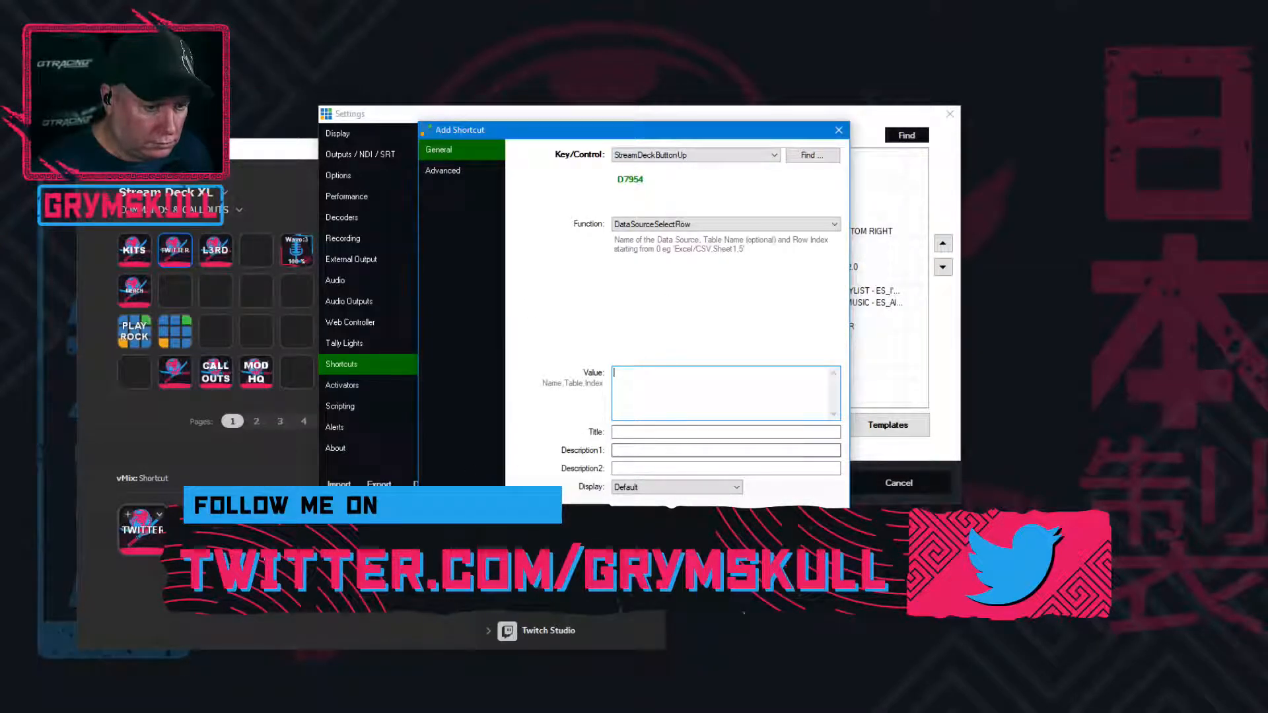
pyautogui.click(787, 529)
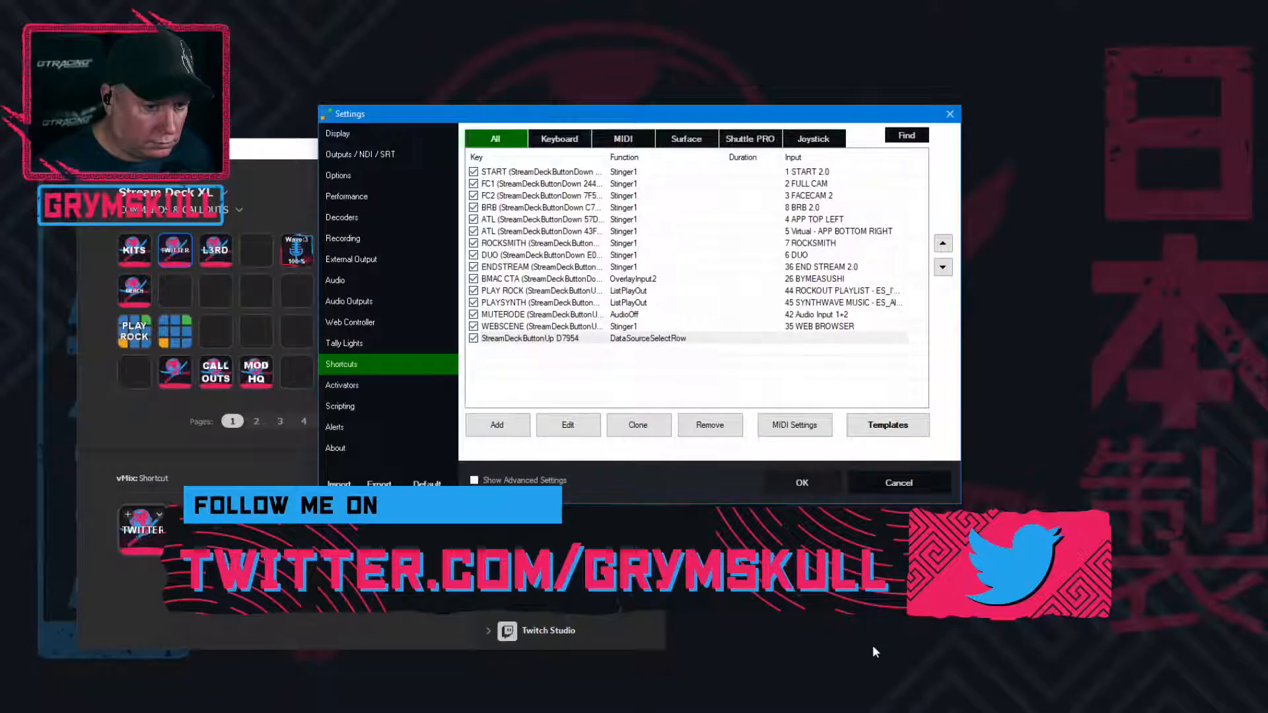
pyautogui.click(802, 483)
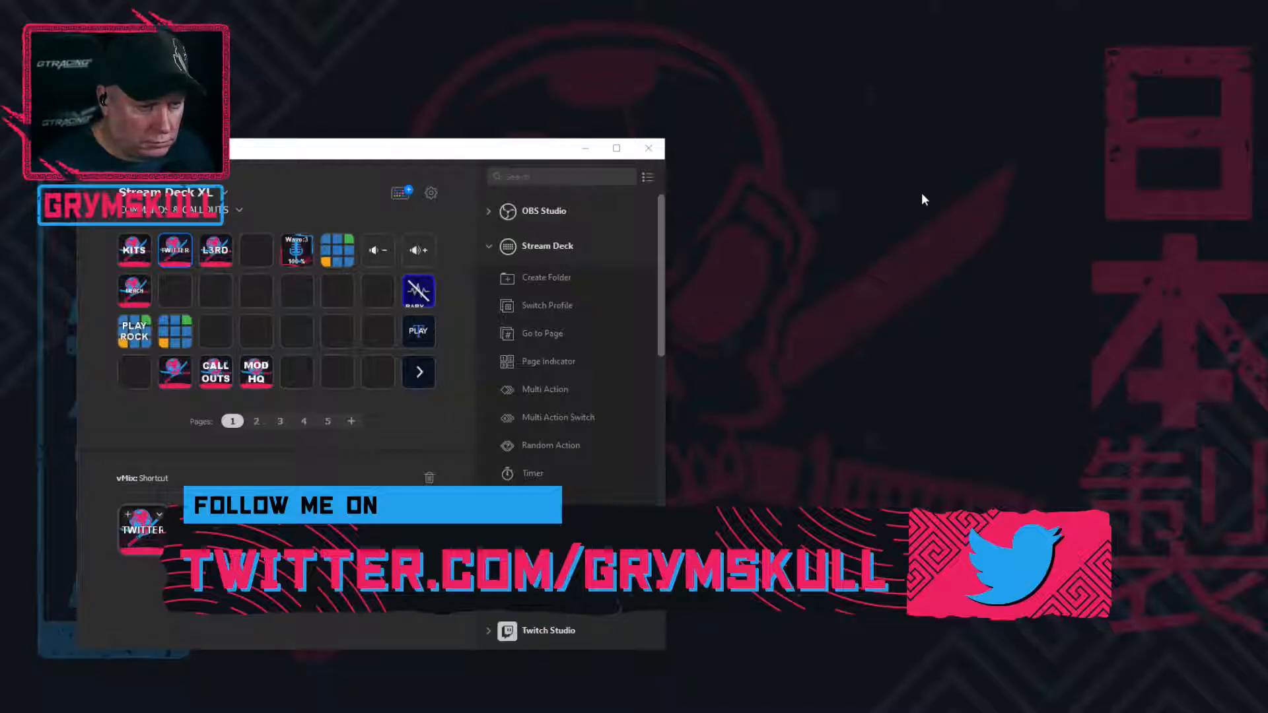
# Bring the Data Sources window with URL_Data_Source into view and place the reopened Settings window beside it
pyautogui.moveTo(1267, 317); pyautogui.dragTo(1175, 97)
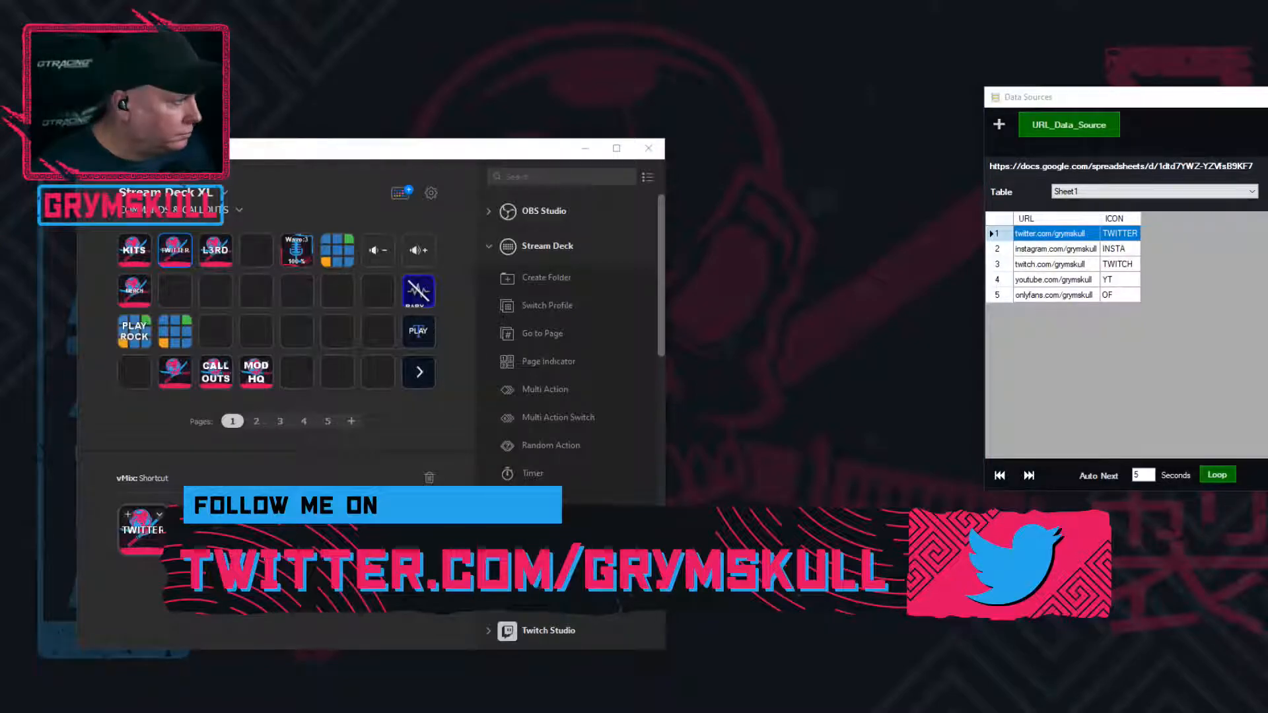
pyautogui.moveTo(0, 156); pyautogui.dragTo(891, 204)
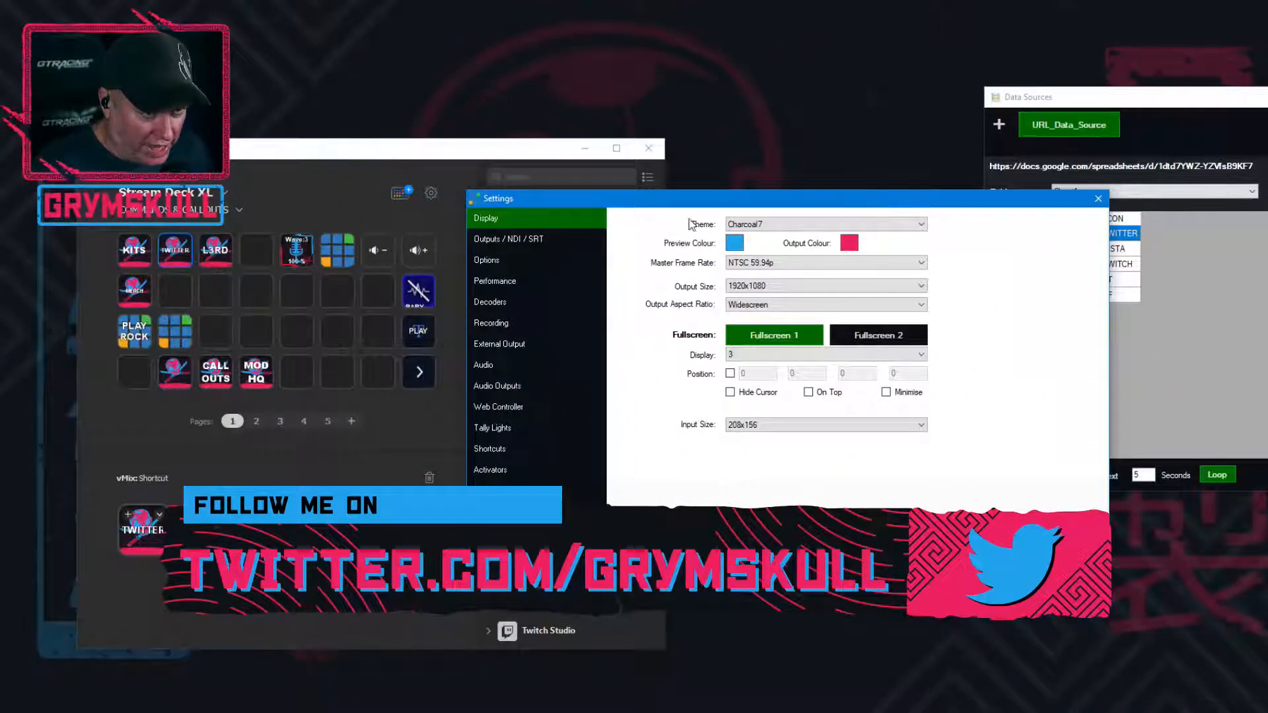
pyautogui.moveTo(693, 200); pyautogui.dragTo(684, 172)
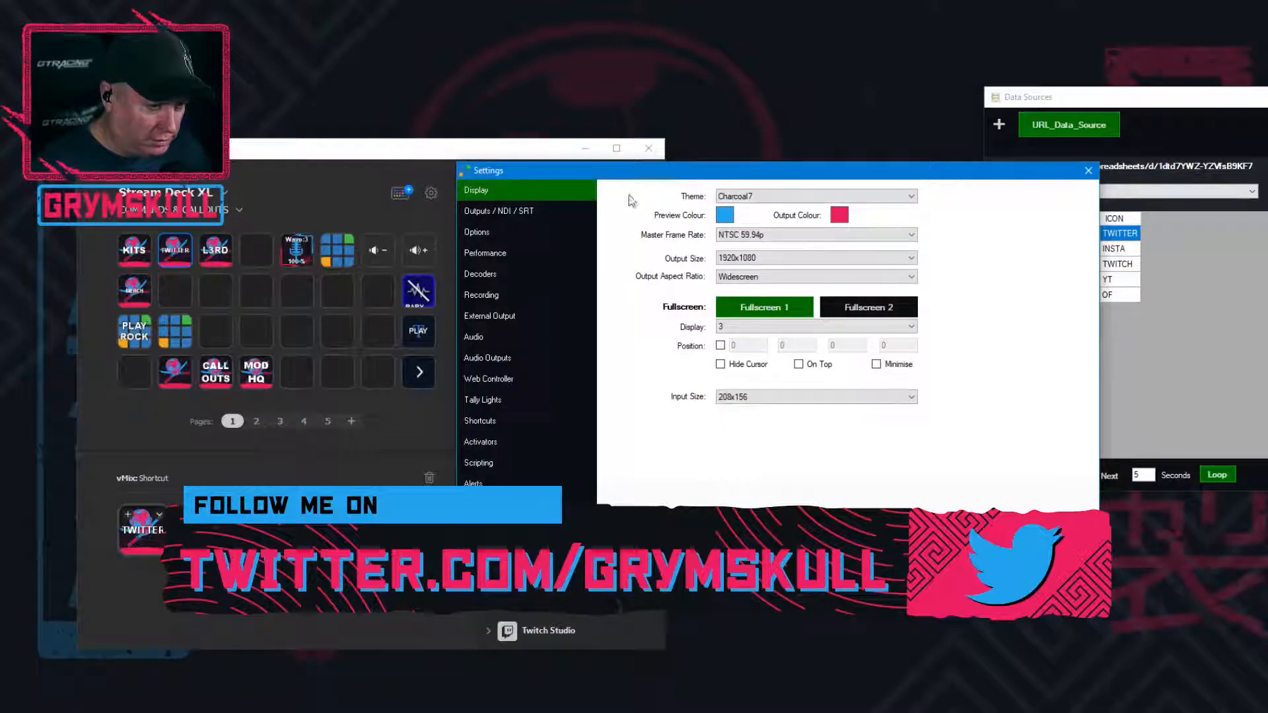
pyautogui.moveTo(688, 163); pyautogui.dragTo(690, 168)
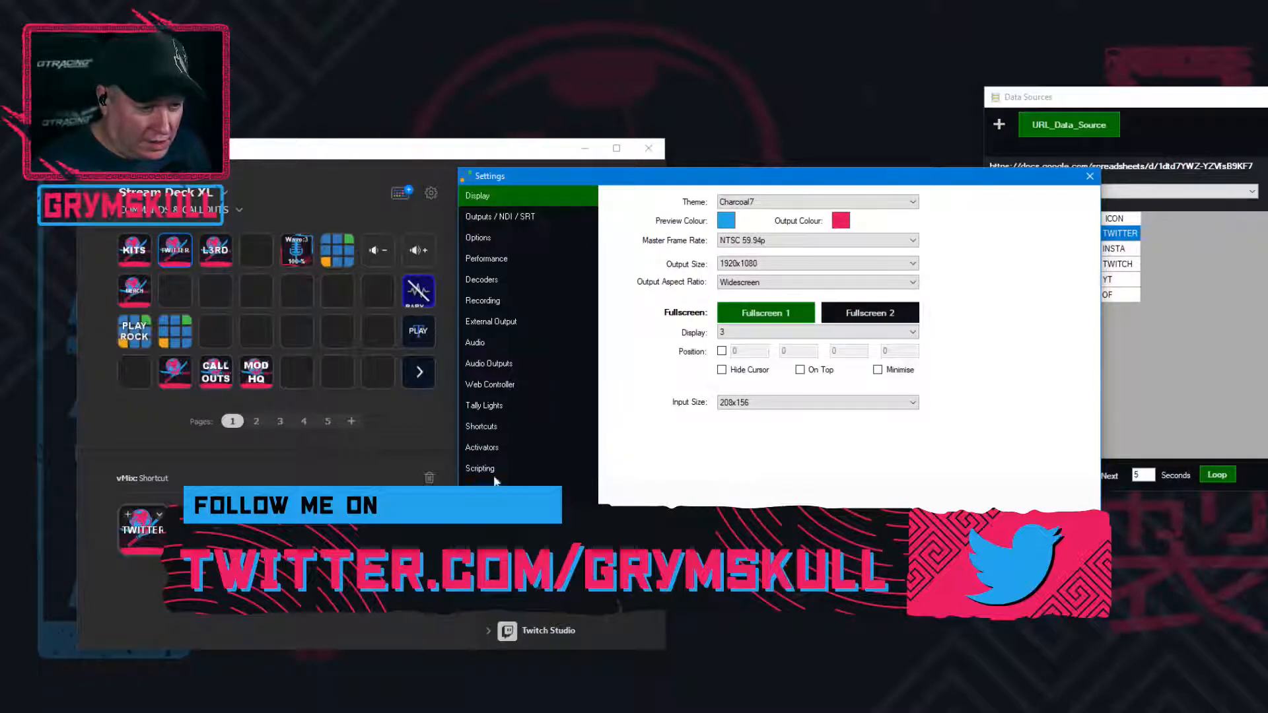
# Reopen the DataSourceSelectRow shortcut for editing and set its title to TWITCTA
pyautogui.click(489, 426)
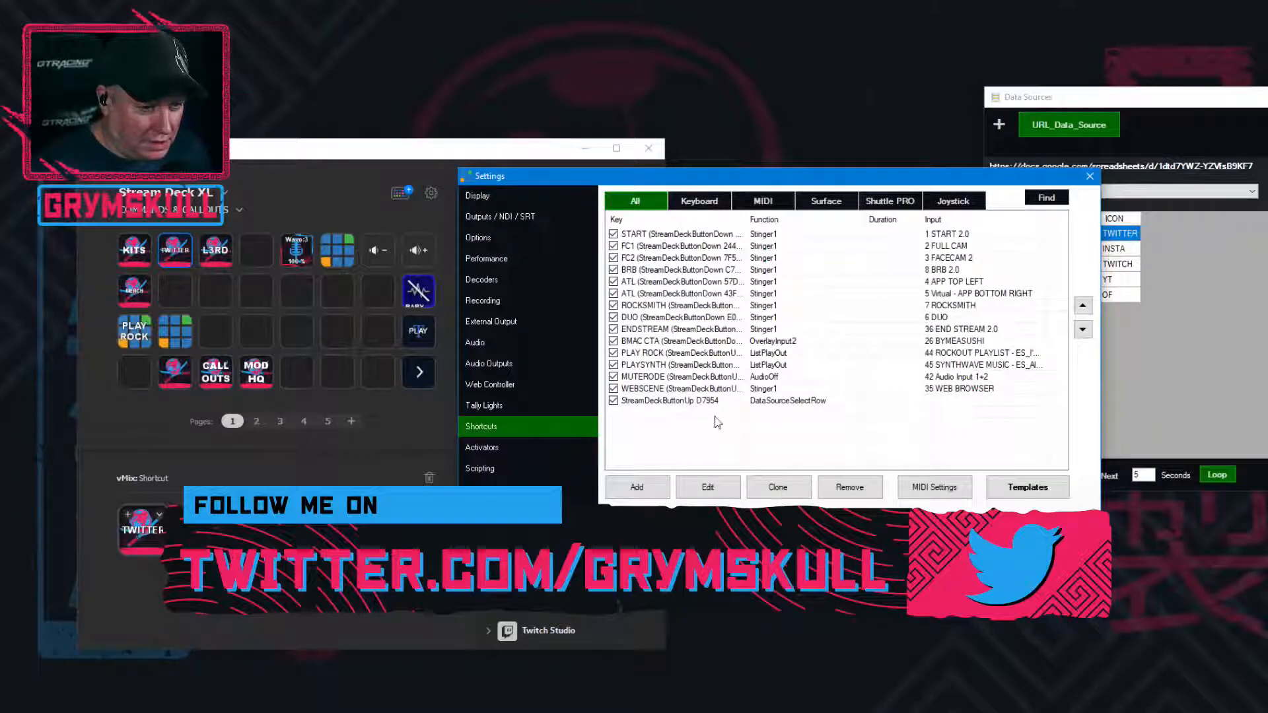
pyautogui.click(696, 402)
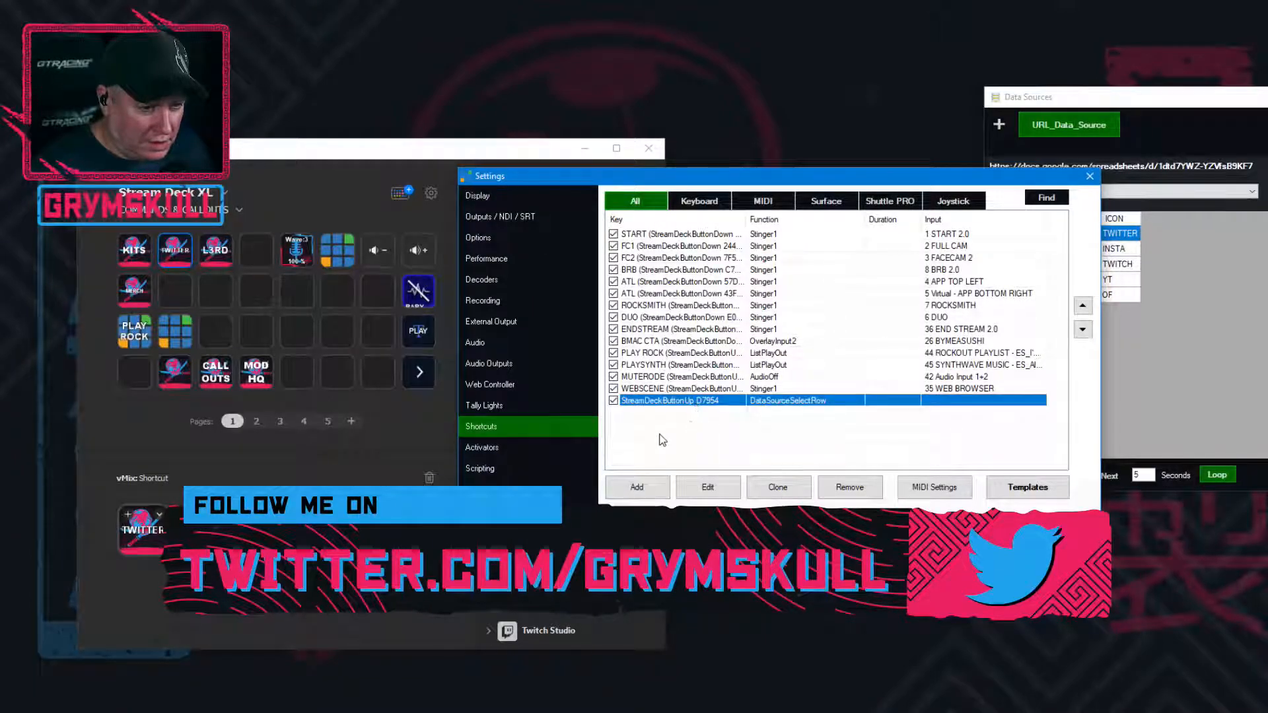
pyautogui.click(709, 489)
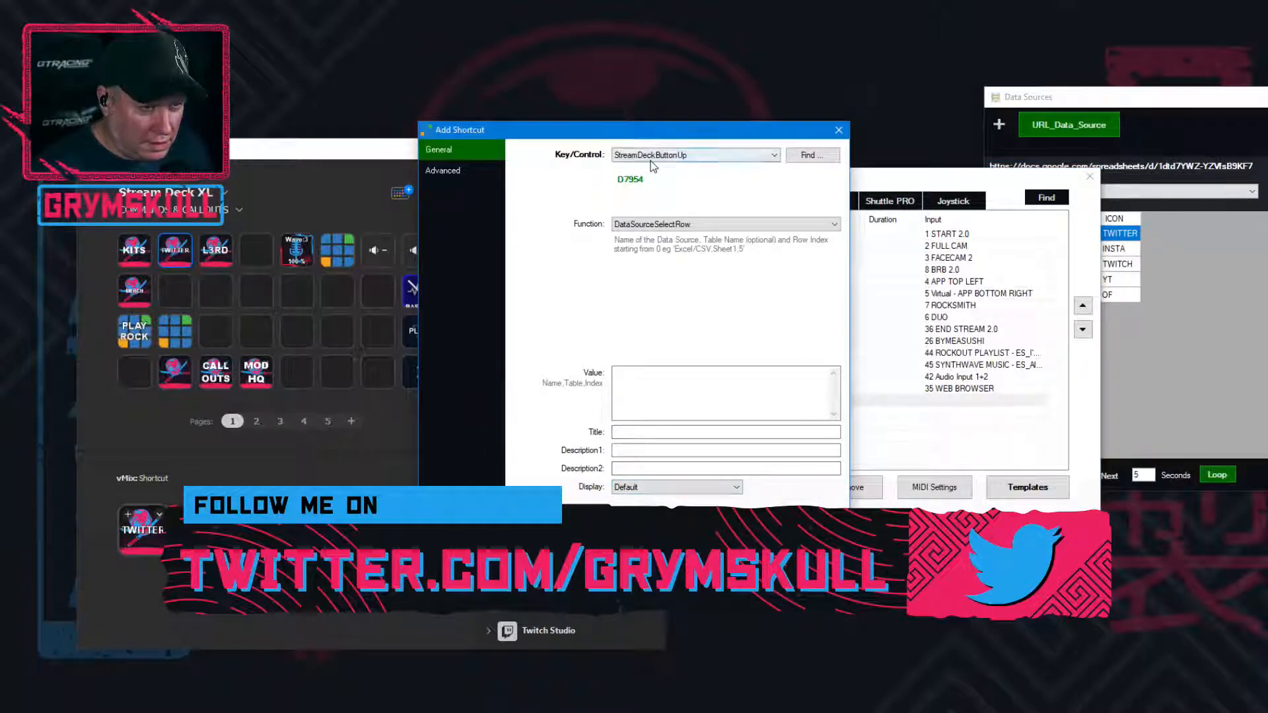
pyautogui.click(653, 433)
pyautogui.write('T')
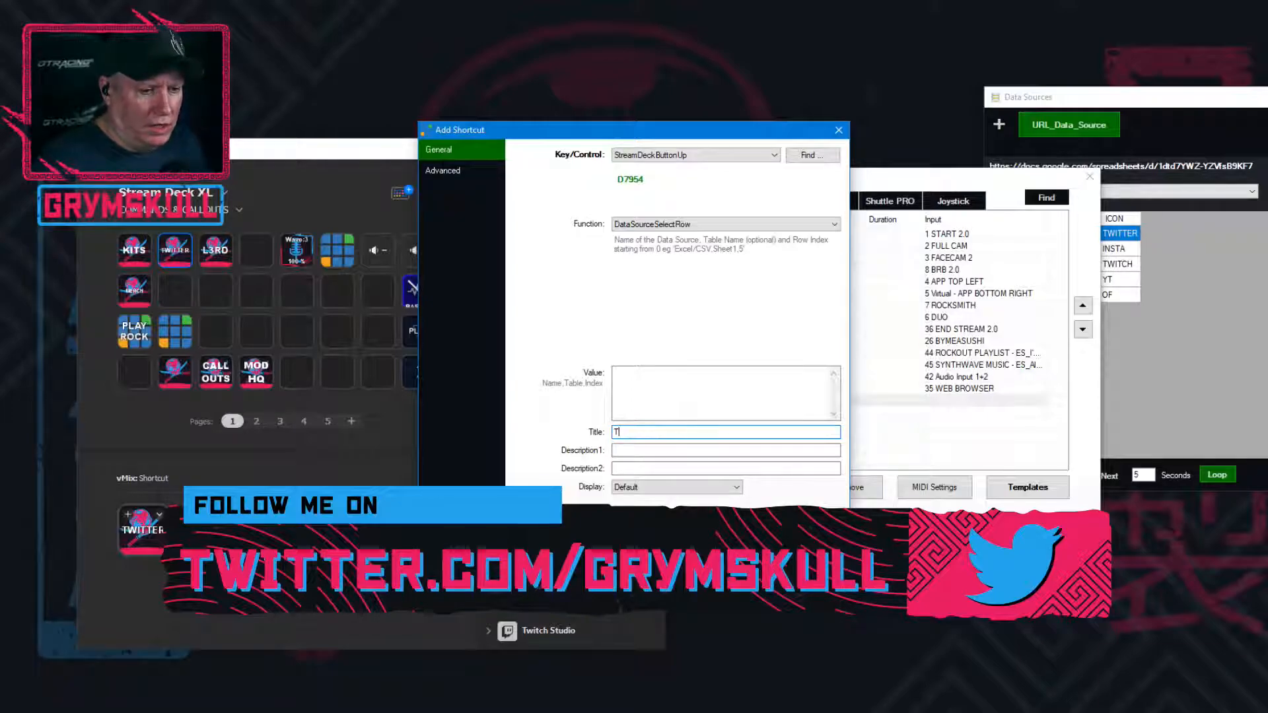
pyautogui.write('WITT')
pyautogui.press('BackSpace')
pyautogui.press('BackSpace')
pyautogui.write('ITCTA')
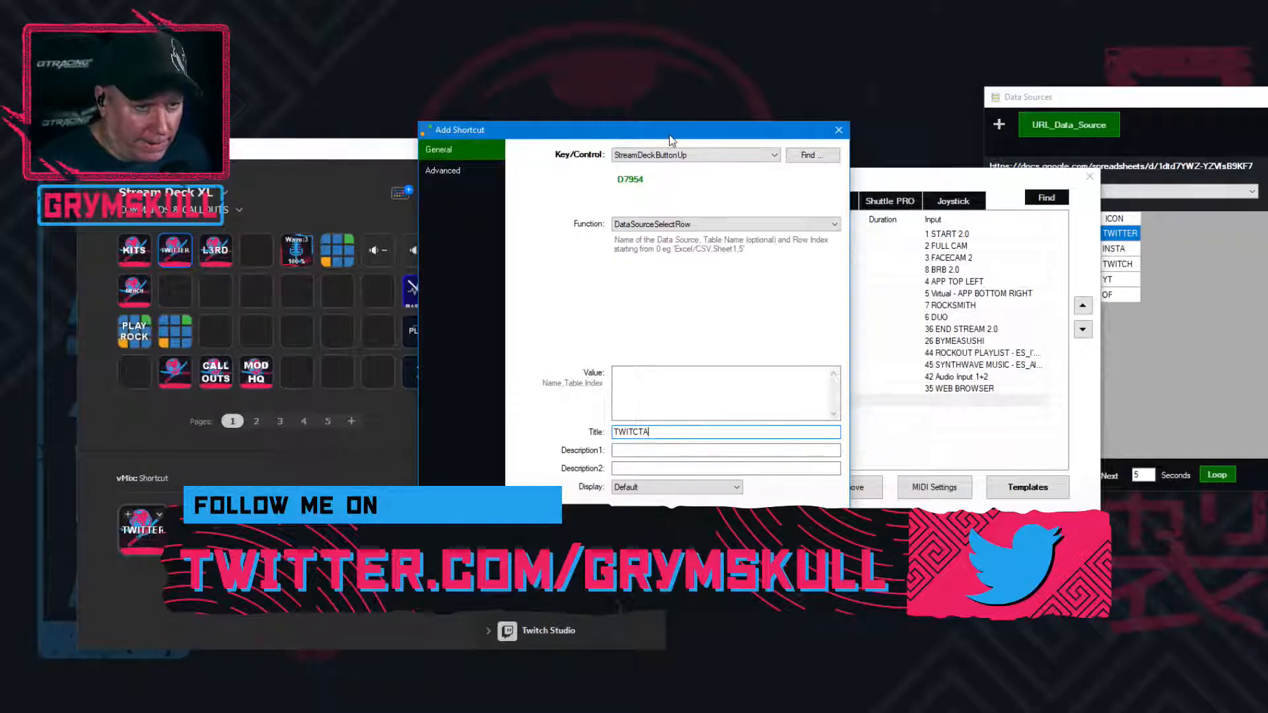
# Move the Add Shortcut dialog clear of the shortcuts list and try SOCIAL URLS as the TWITCTA shortcut's value
pyautogui.moveTo(669, 135); pyautogui.dragTo(494, 149)
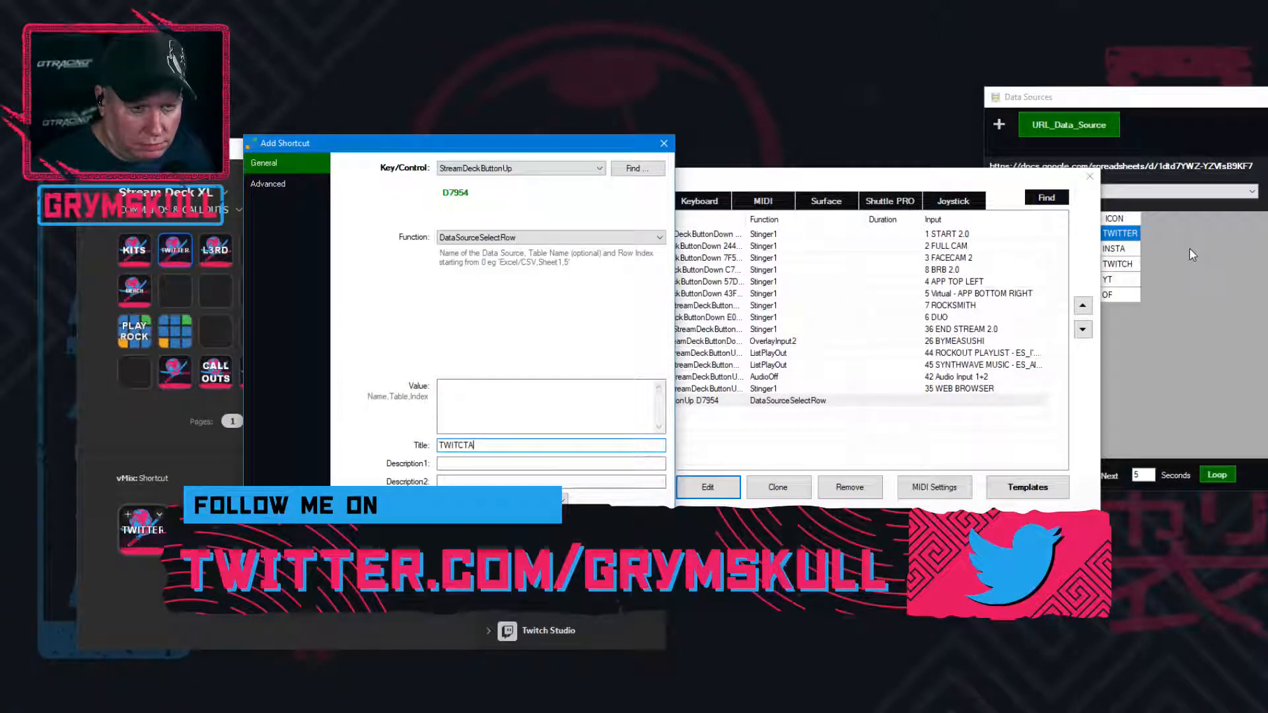
pyautogui.click(513, 399)
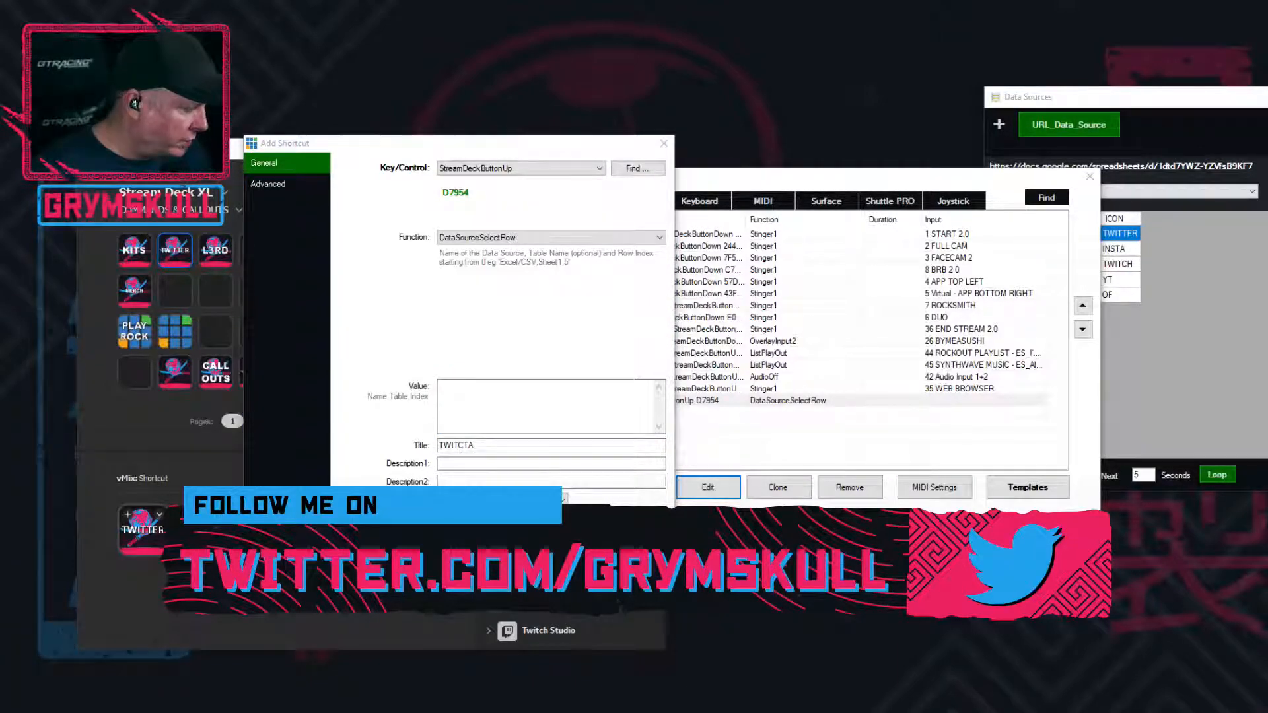
pyautogui.hotkey('alt', 'Tab')
pyautogui.moveTo(682, 59); pyautogui.dragTo(1267, 78)
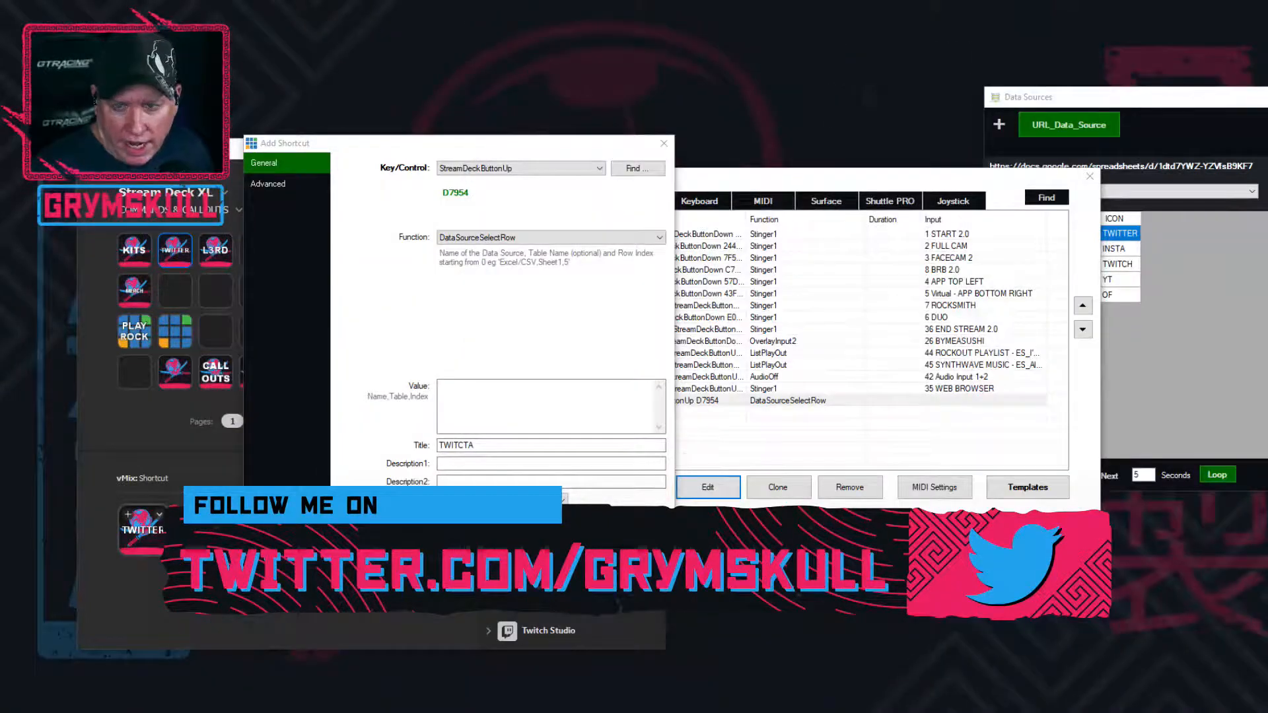
pyautogui.click(441, 386)
pyautogui.write('S')
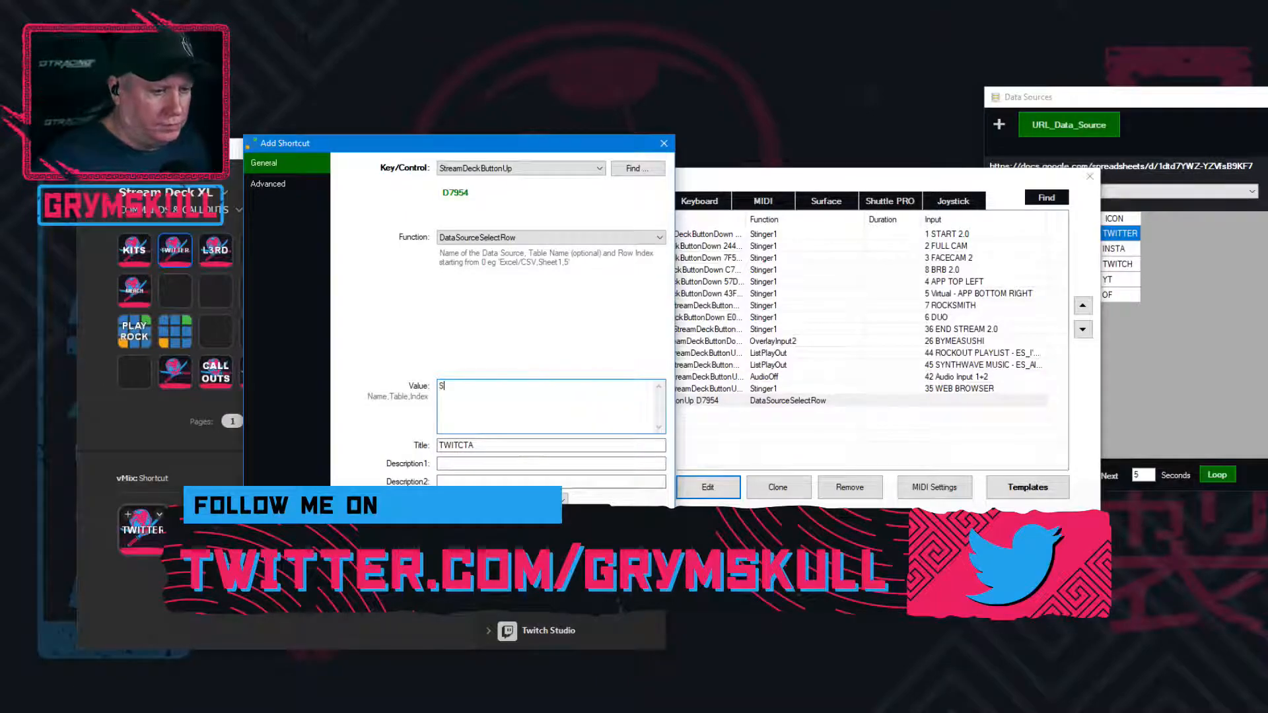
pyautogui.write('OCIAL URLS')
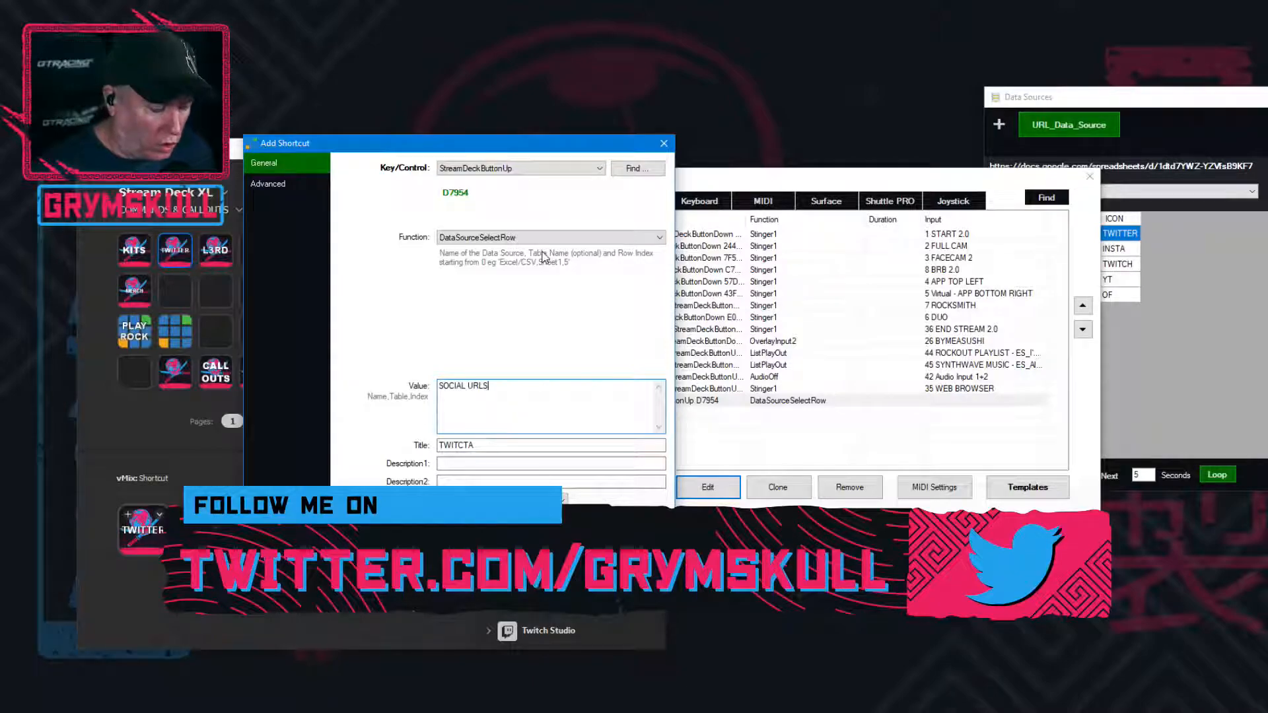
# Replace the TWITCTA shortcut's value with "Stream_URL, SOCIAL URLS, 1", then save the shortcut and the settings
pyautogui.hotkey('ctrl', 'a')
pyautogui.write('Stream')
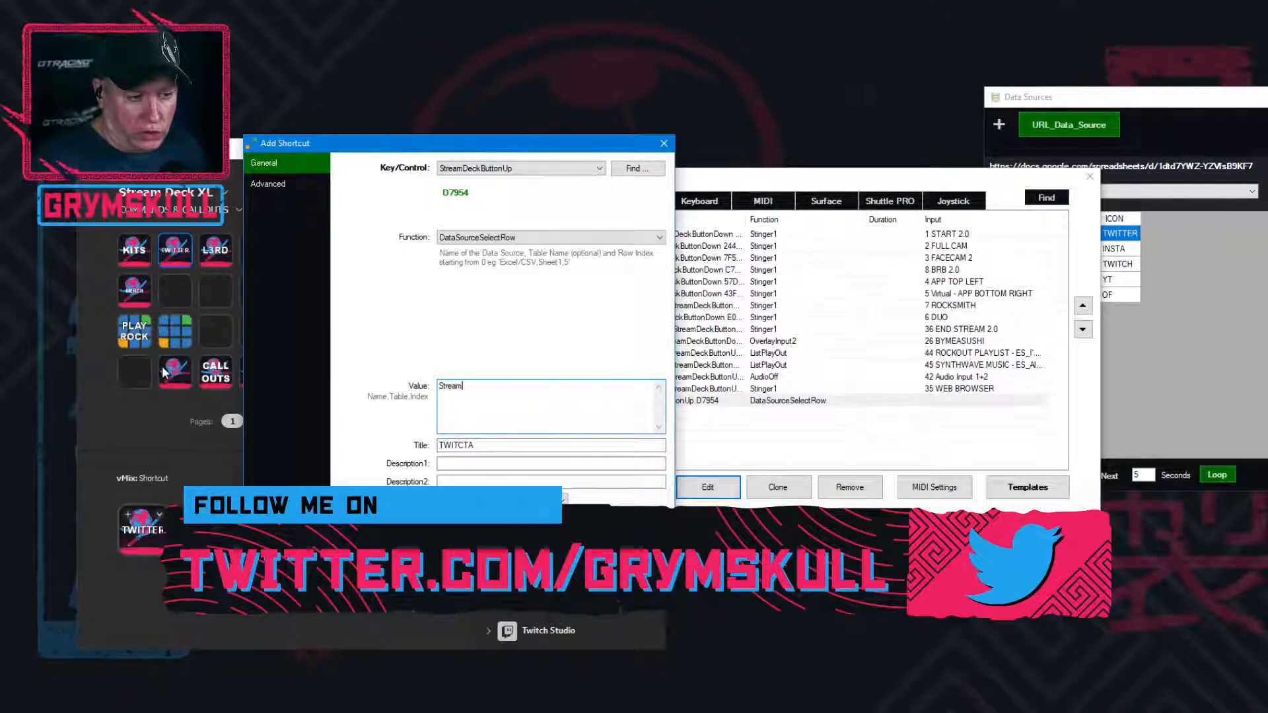
pyautogui.write('_URL')
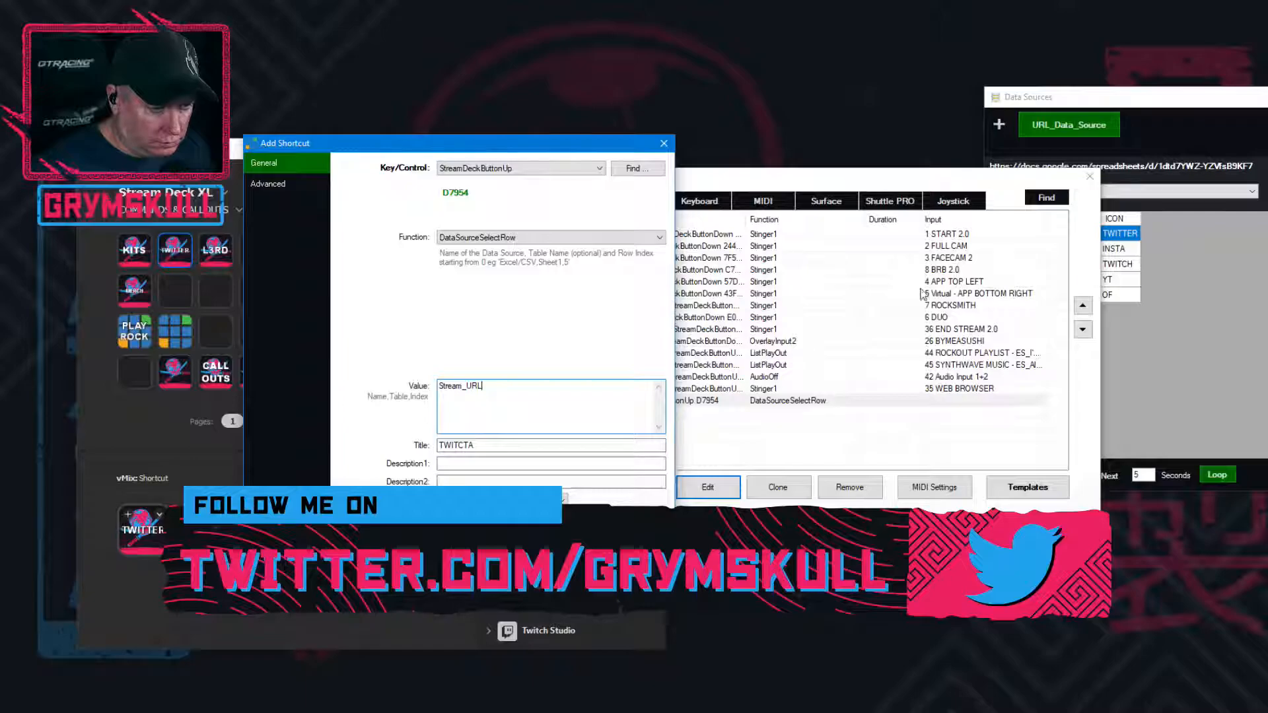
pyautogui.write(', ')
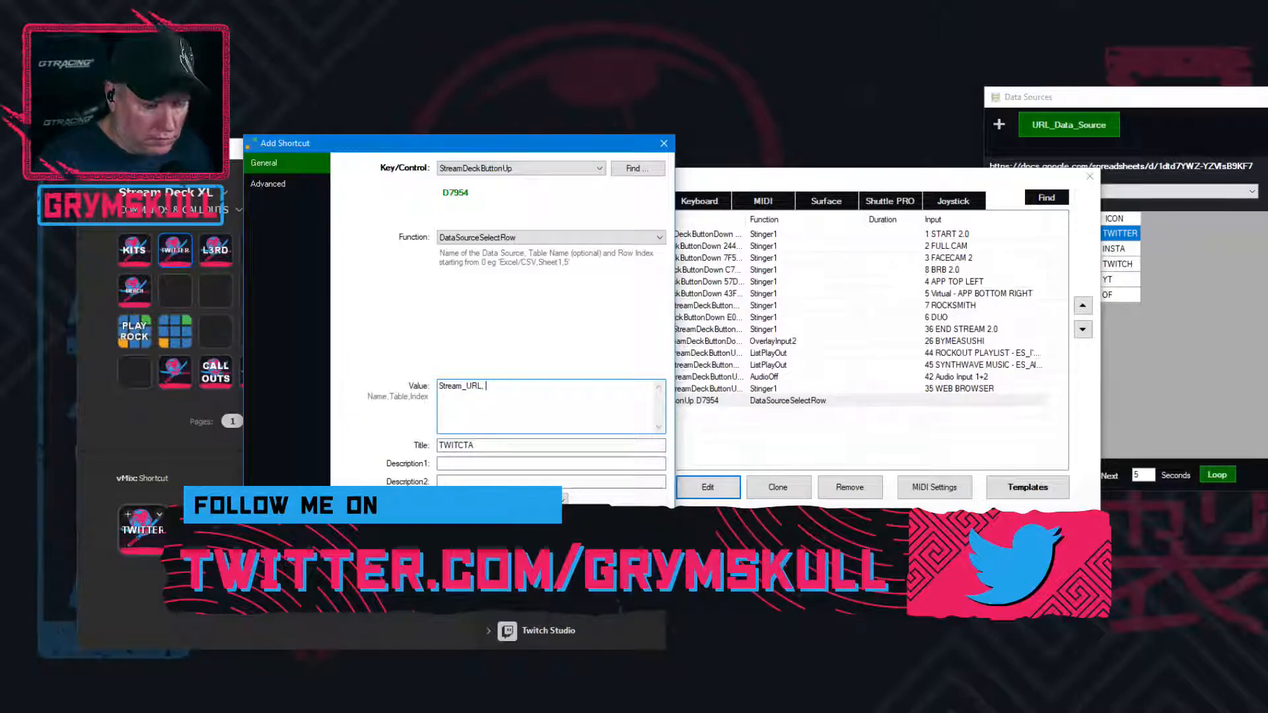
pyautogui.write('SOCIAL ')
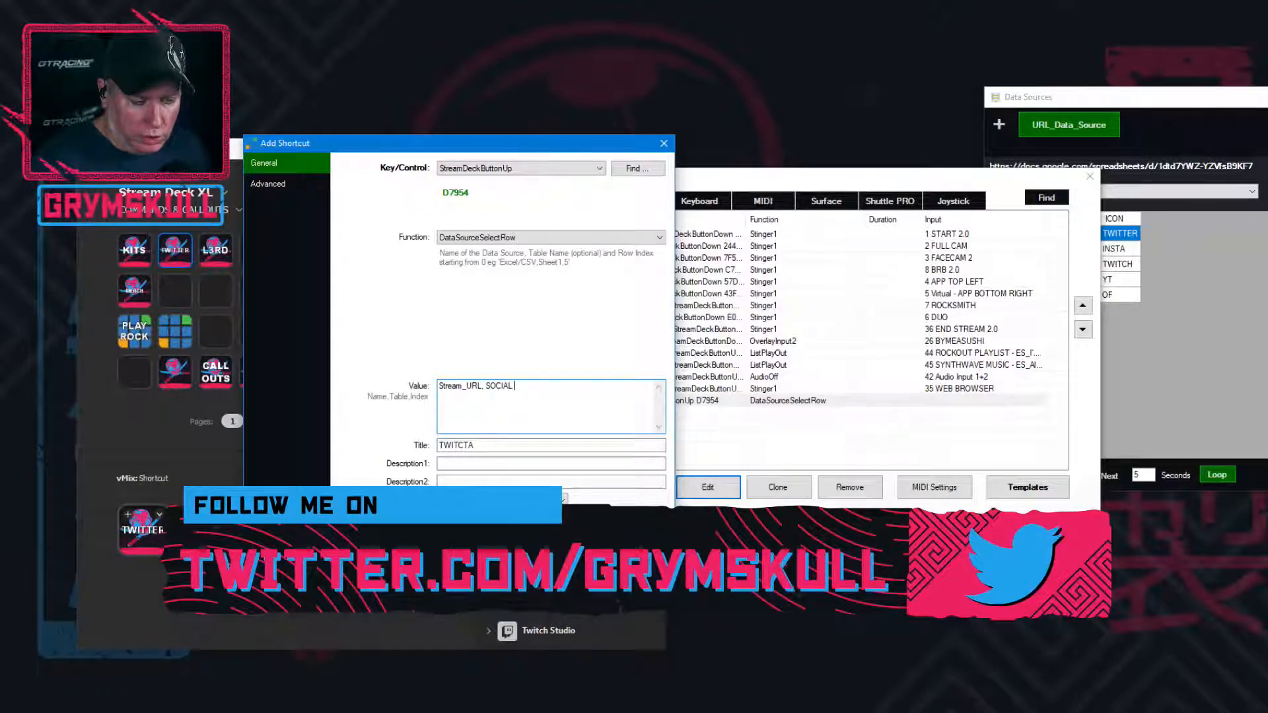
pyautogui.write('URLS, ')
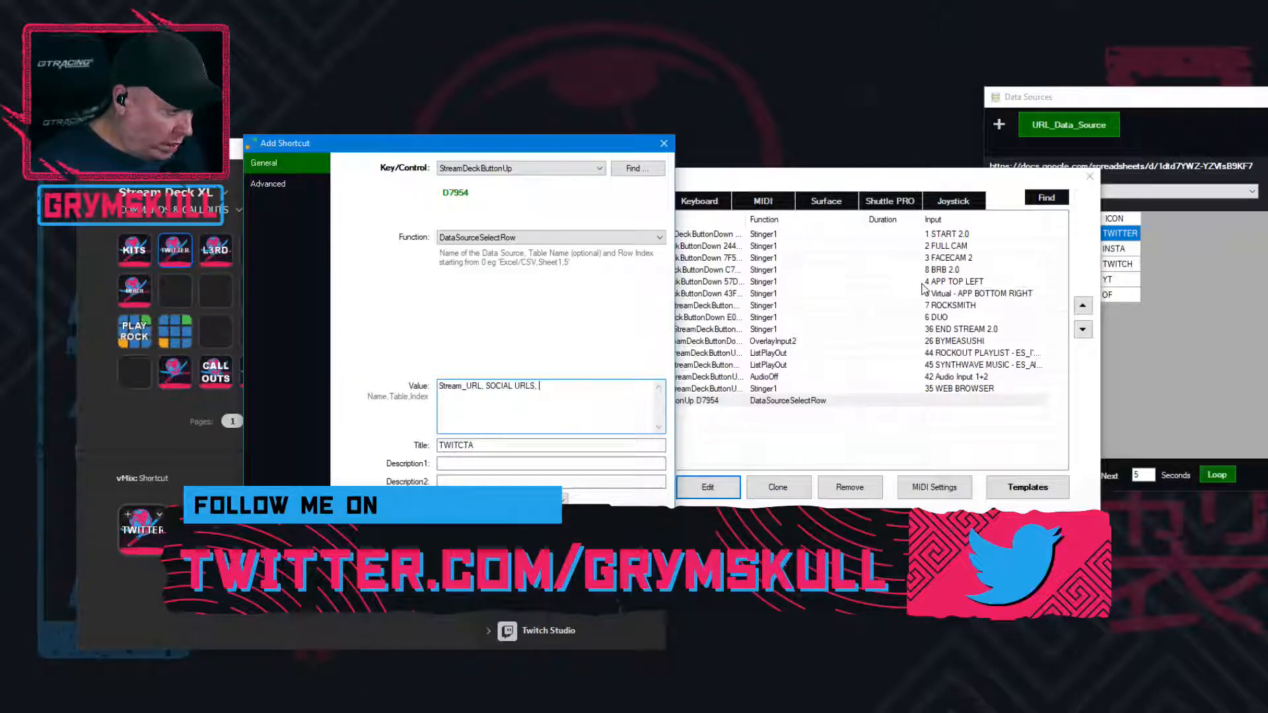
pyautogui.write('1')
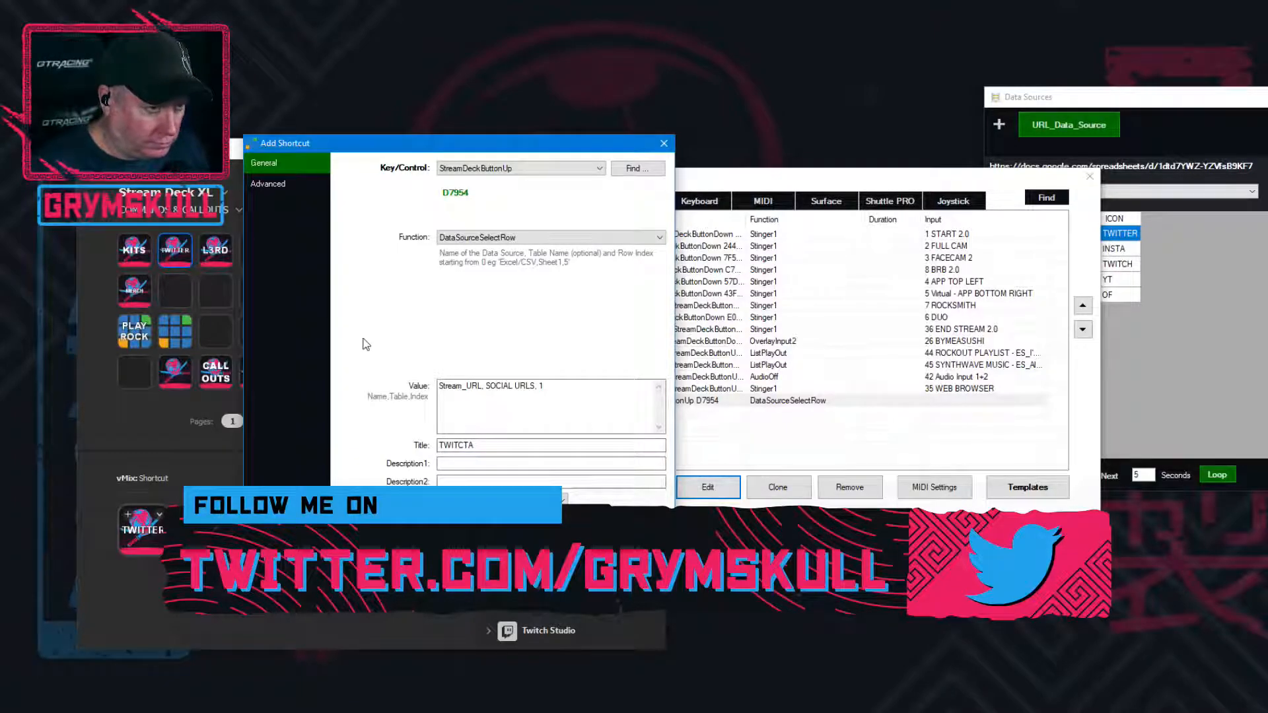
pyautogui.click(569, 561)
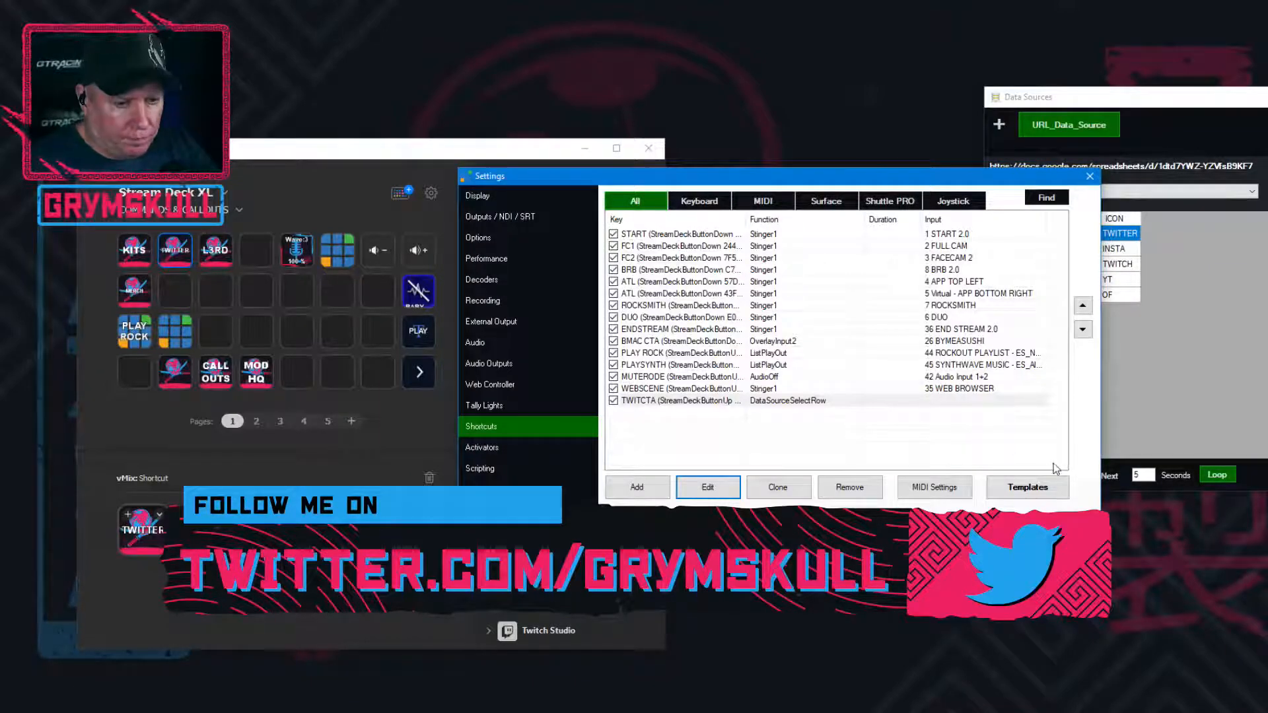
pyautogui.click(982, 527)
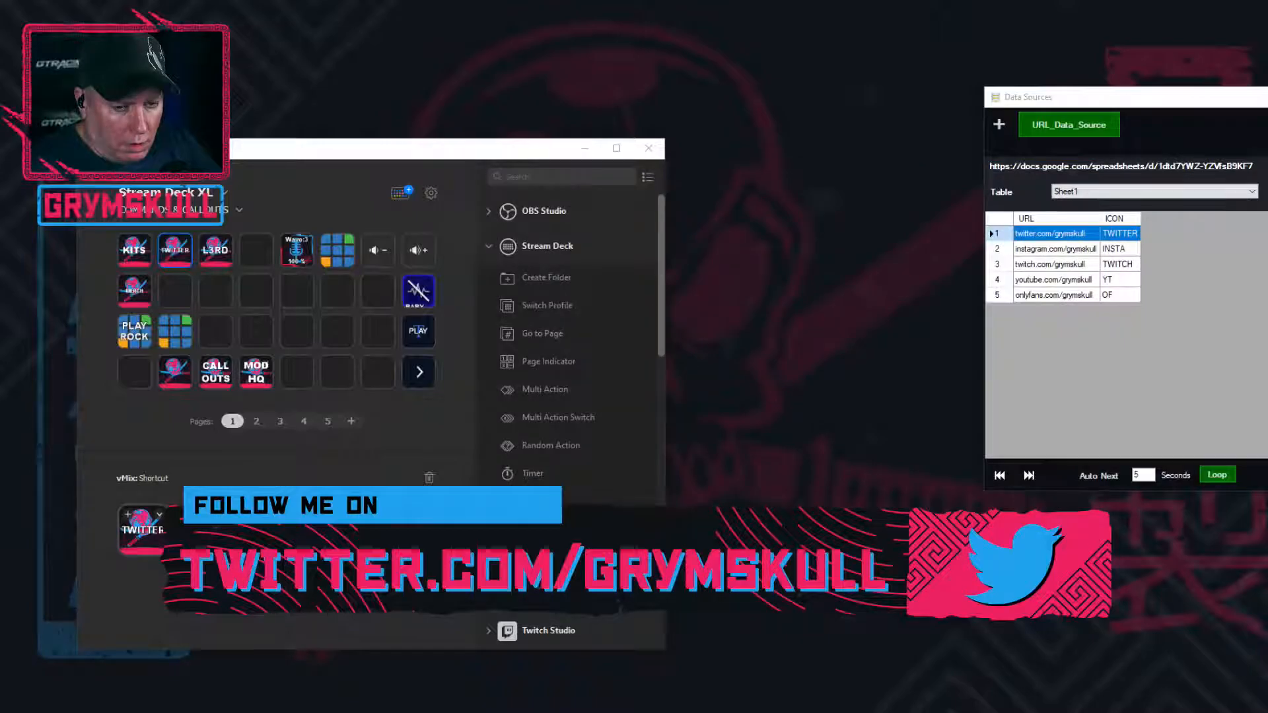
# Bring the Data Sources window fully into view and switch URL_Data_Source to the SOCIAL URLS table
pyautogui.moveTo(1085, 107); pyautogui.dragTo(603, 80)
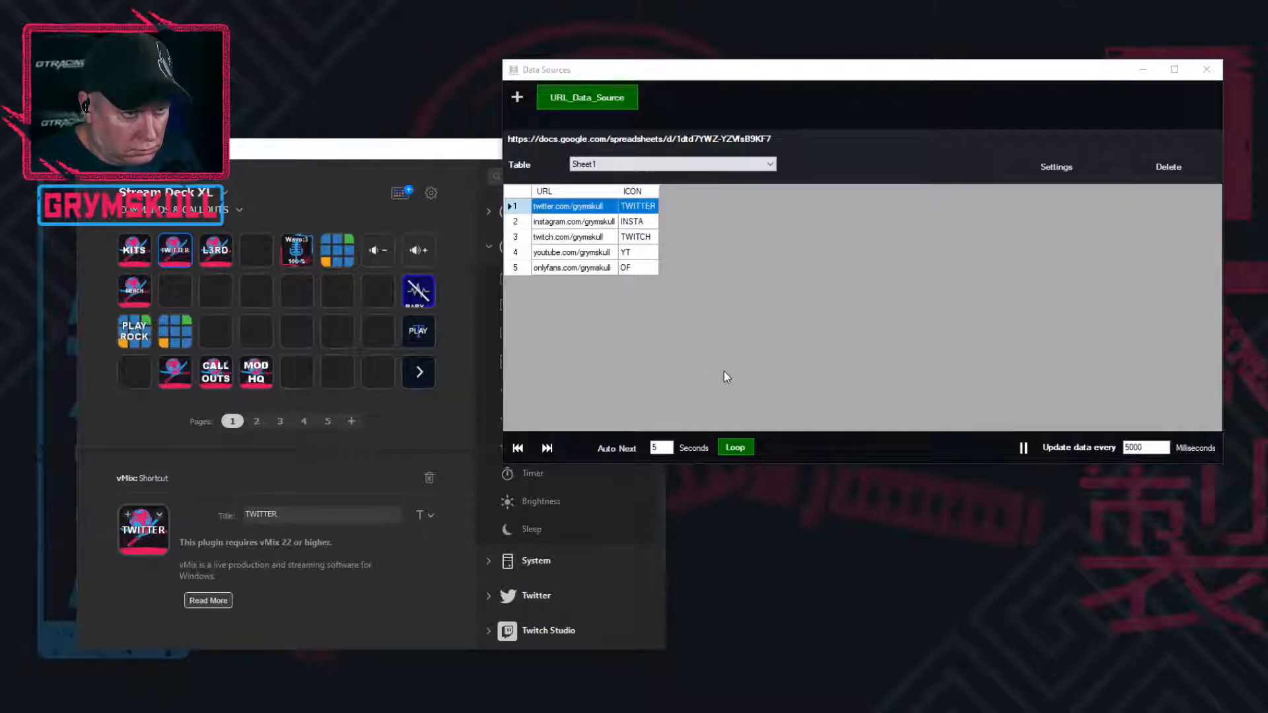
pyautogui.click(680, 162)
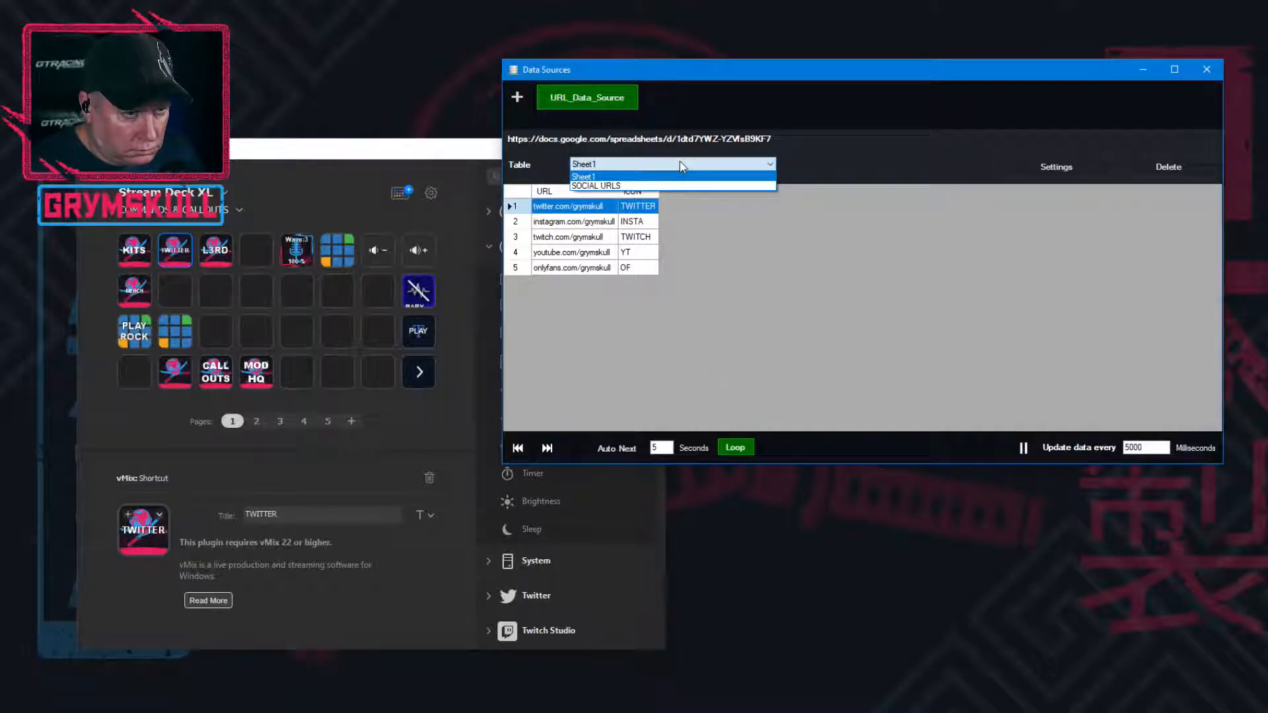
pyautogui.click(680, 185)
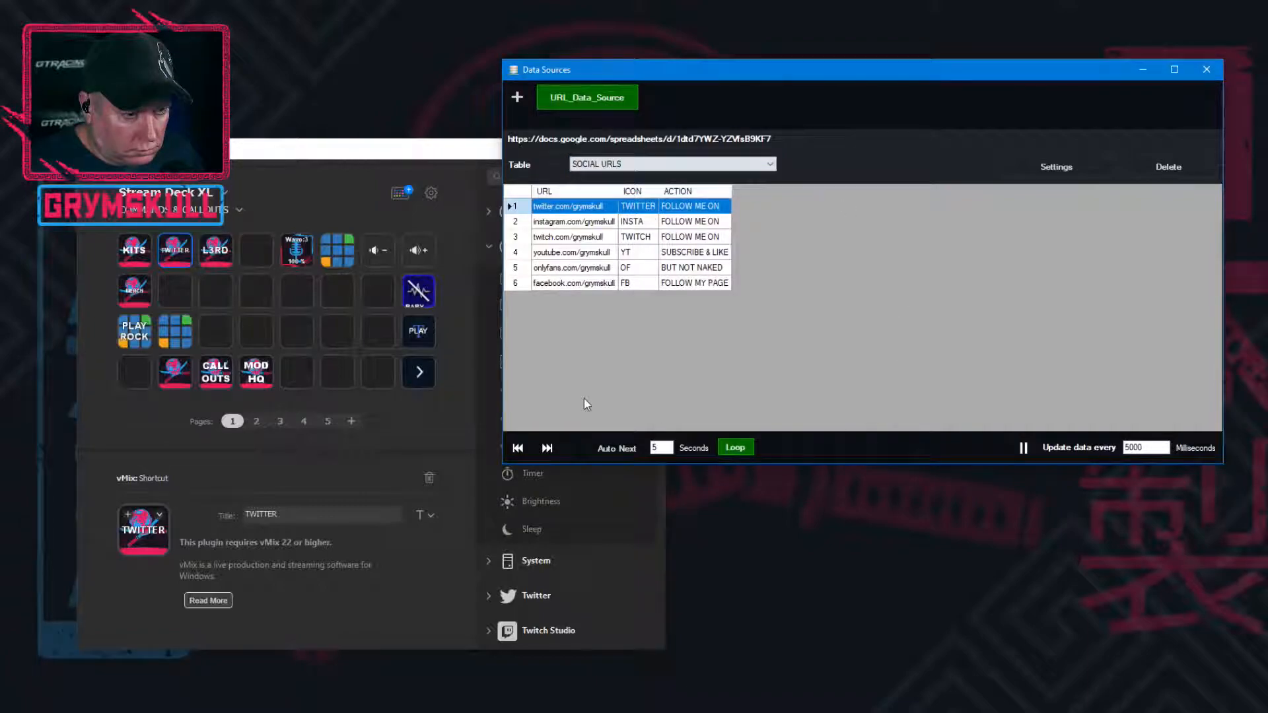
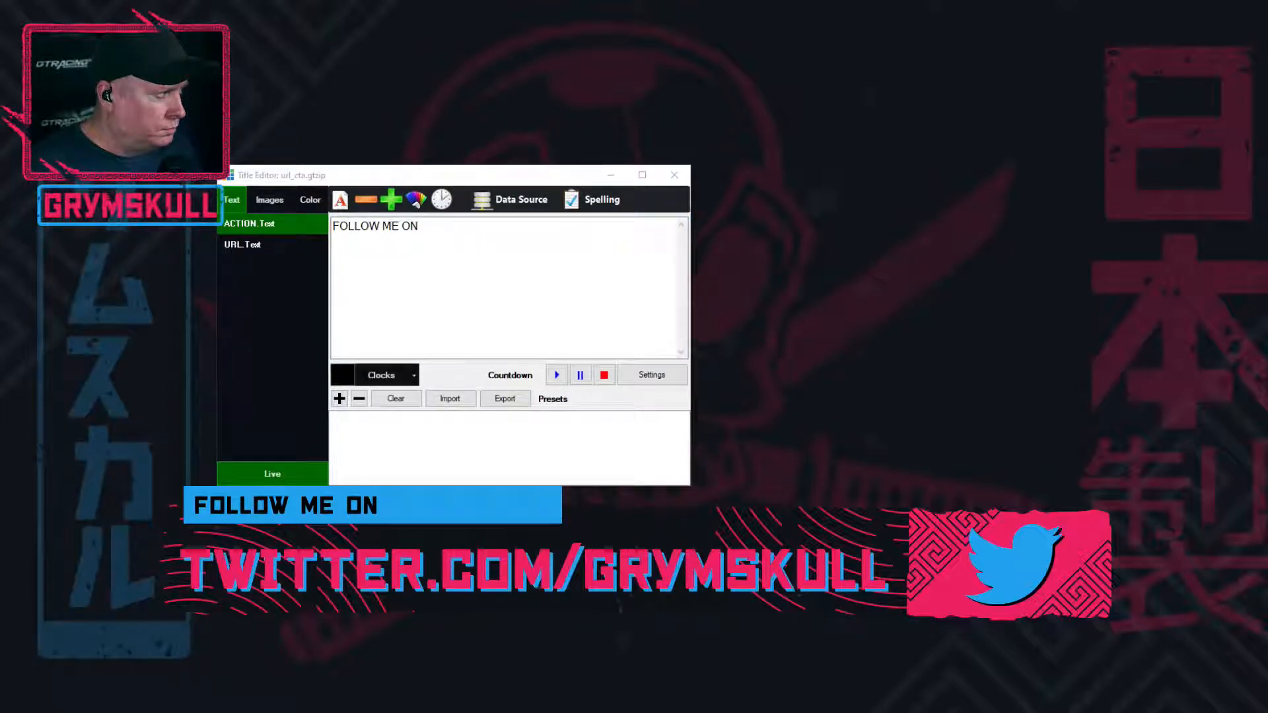
# Reopen the TWITCTA shortcut from the settings, set its value to "Stream_URL, SOCIAL URLS, 4", and save the shortcut and settings
pyautogui.moveTo(842, 712); pyautogui.dragTo(753, 121)
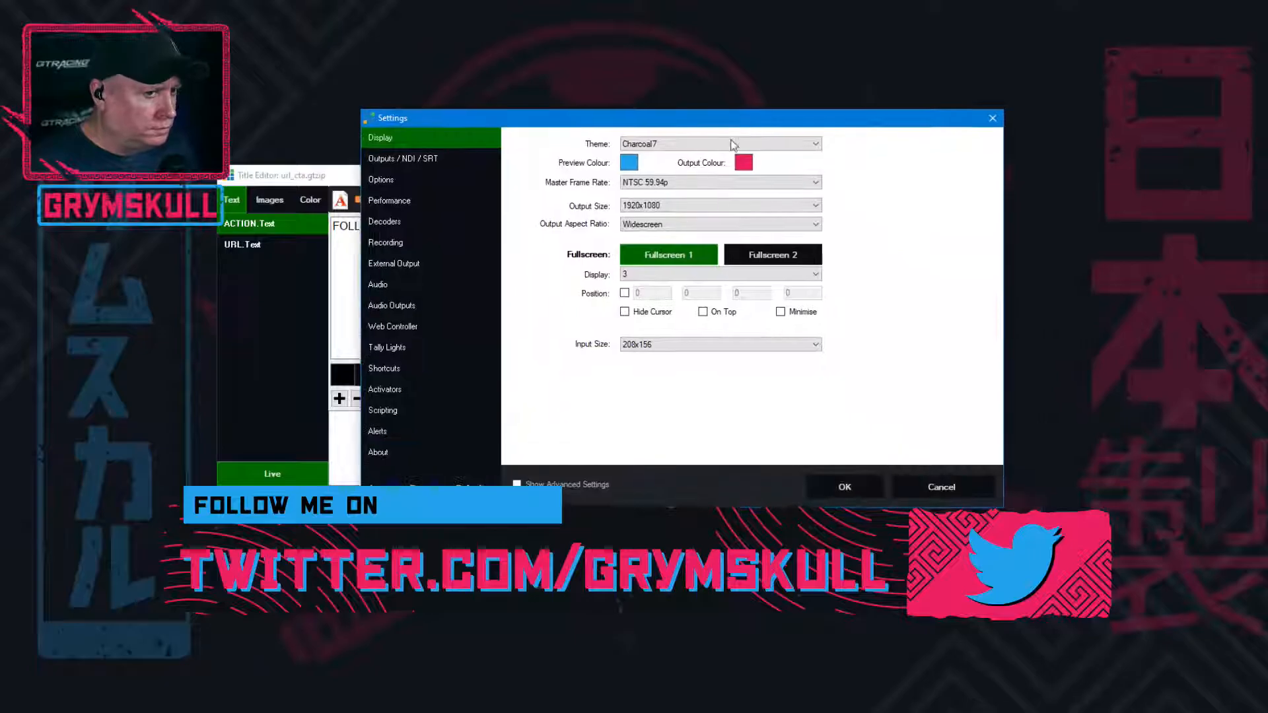
pyautogui.click(390, 369)
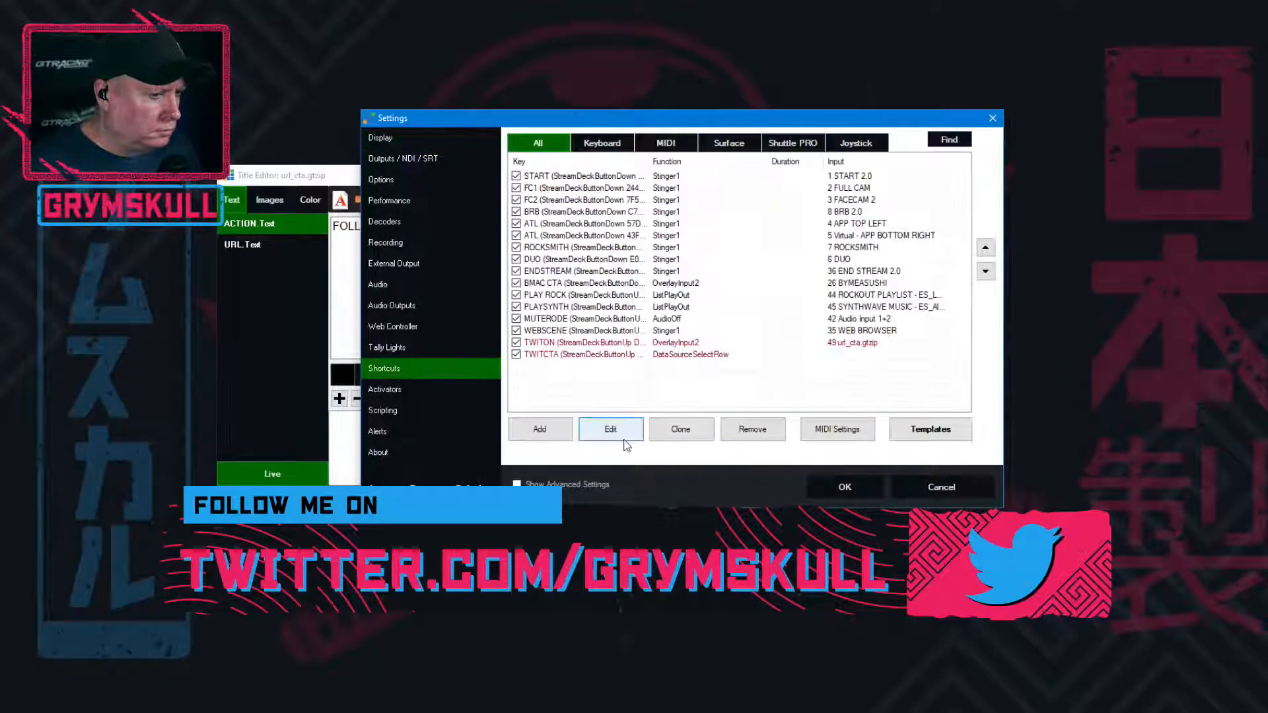
pyautogui.click(634, 360)
pyautogui.click(569, 395)
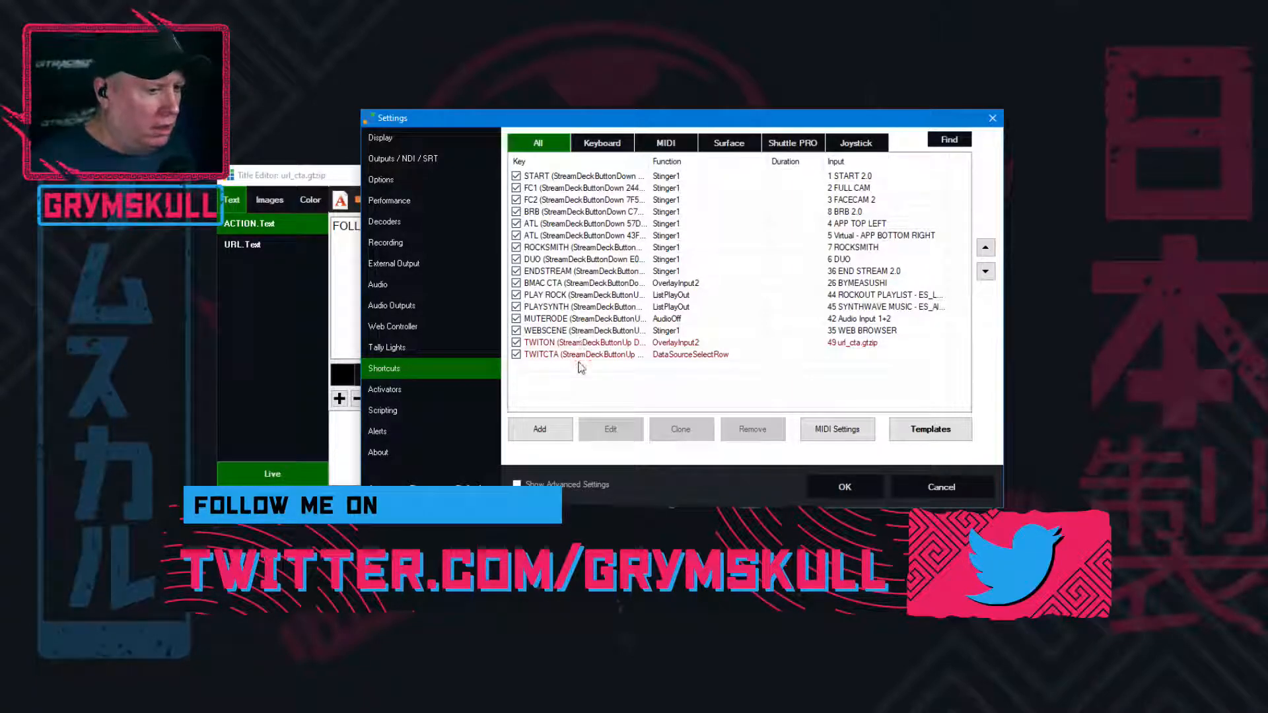
pyautogui.click(584, 355)
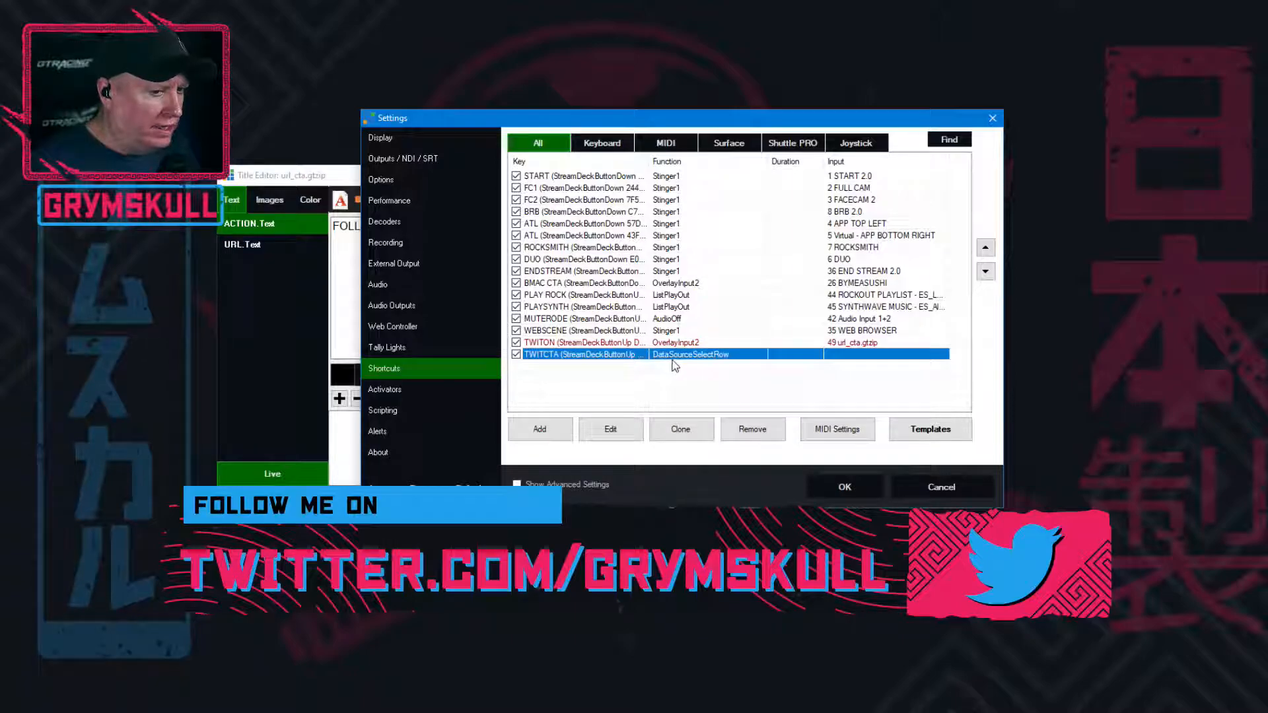
pyautogui.doubleClick(594, 359)
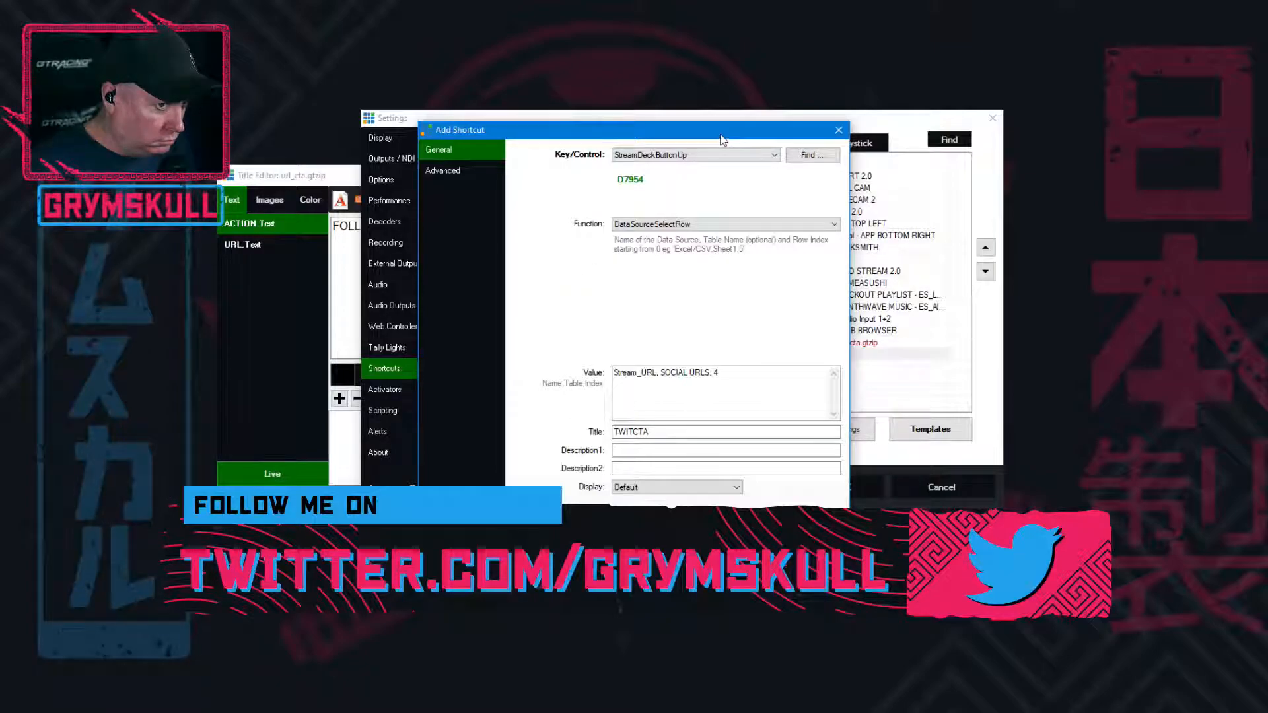
pyautogui.moveTo(717, 129); pyautogui.dragTo(693, 110)
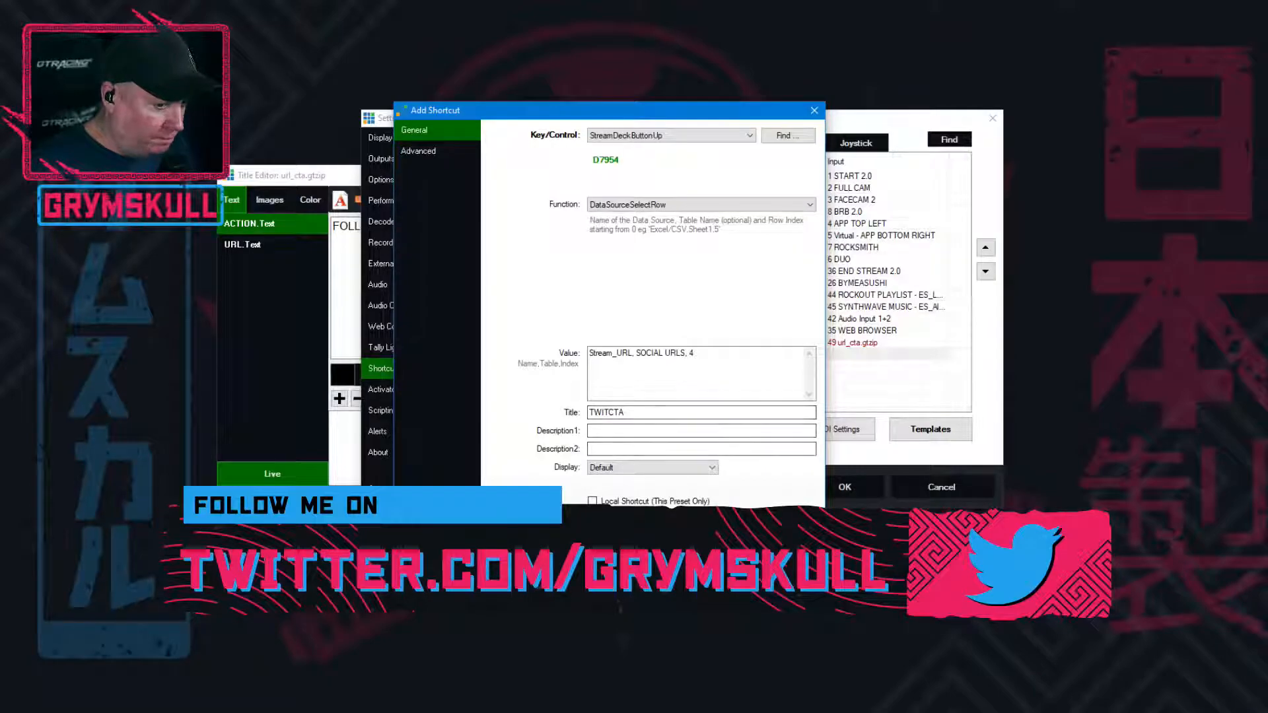
pyautogui.click(638, 608)
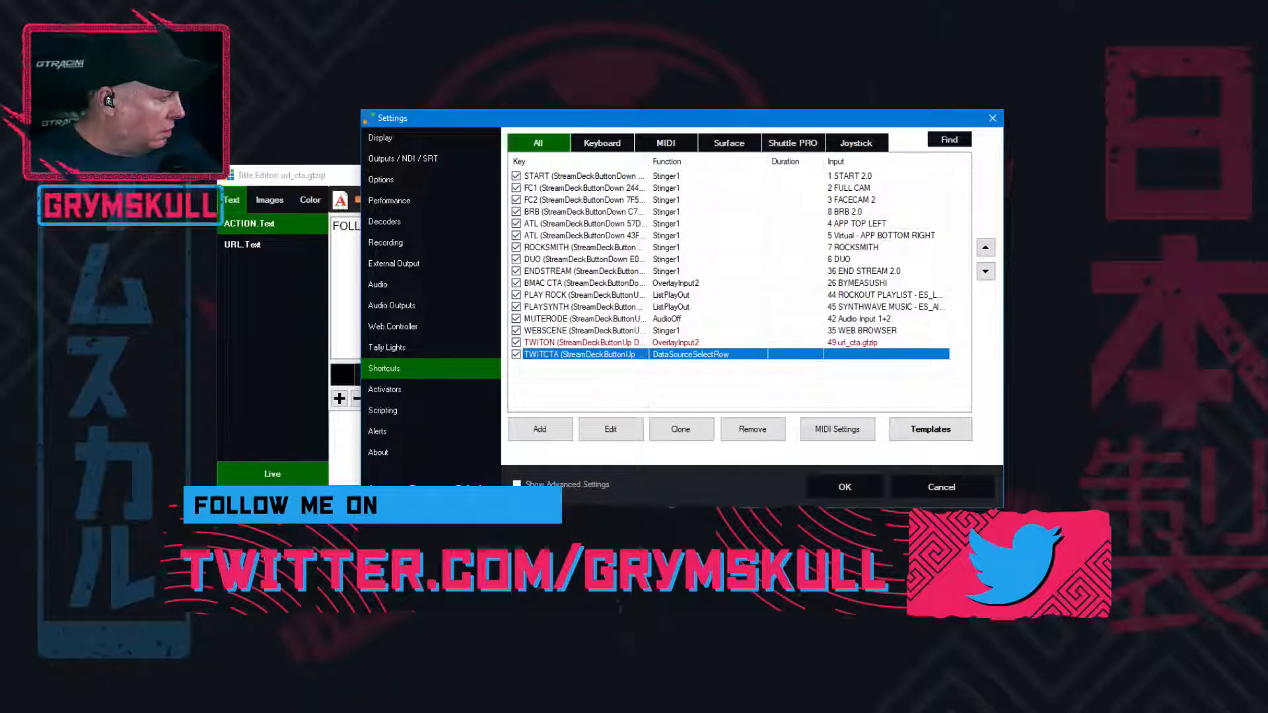
pyautogui.click(843, 488)
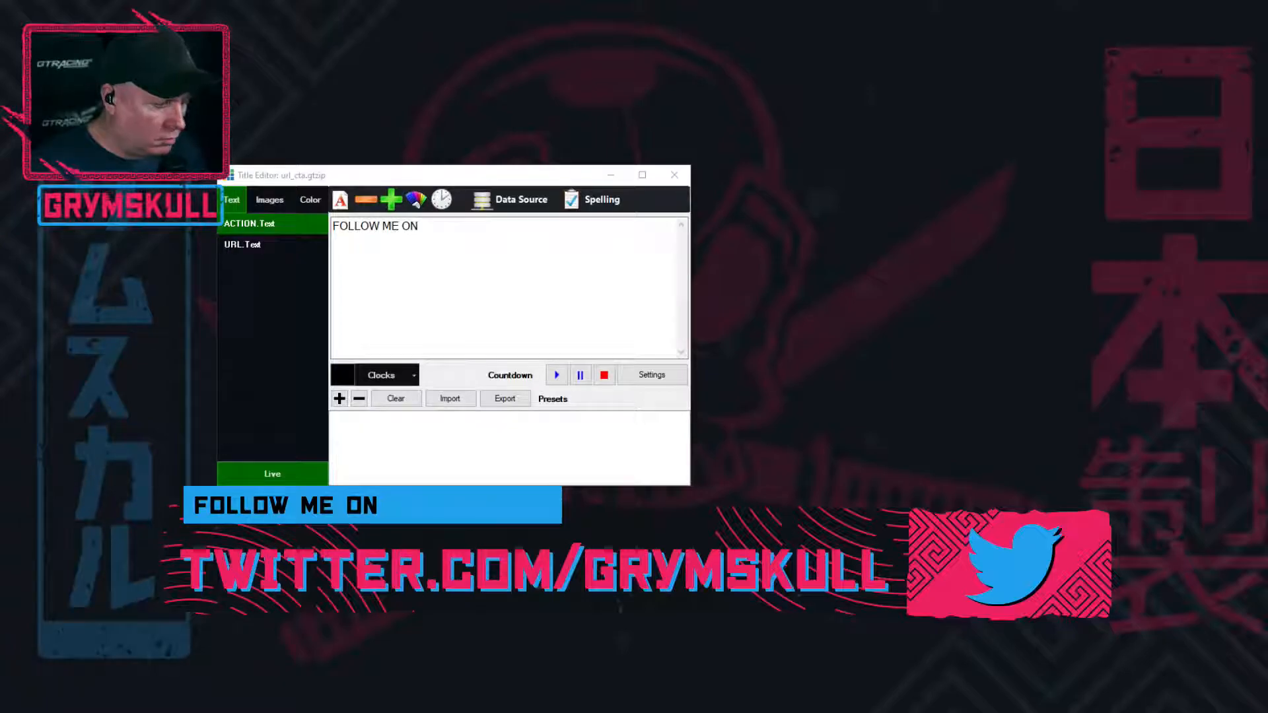
# Open the Data Sources window and arrange it beneath the url_cta.gtzip Title Editor so both can be seen
pyautogui.click(508, 193)
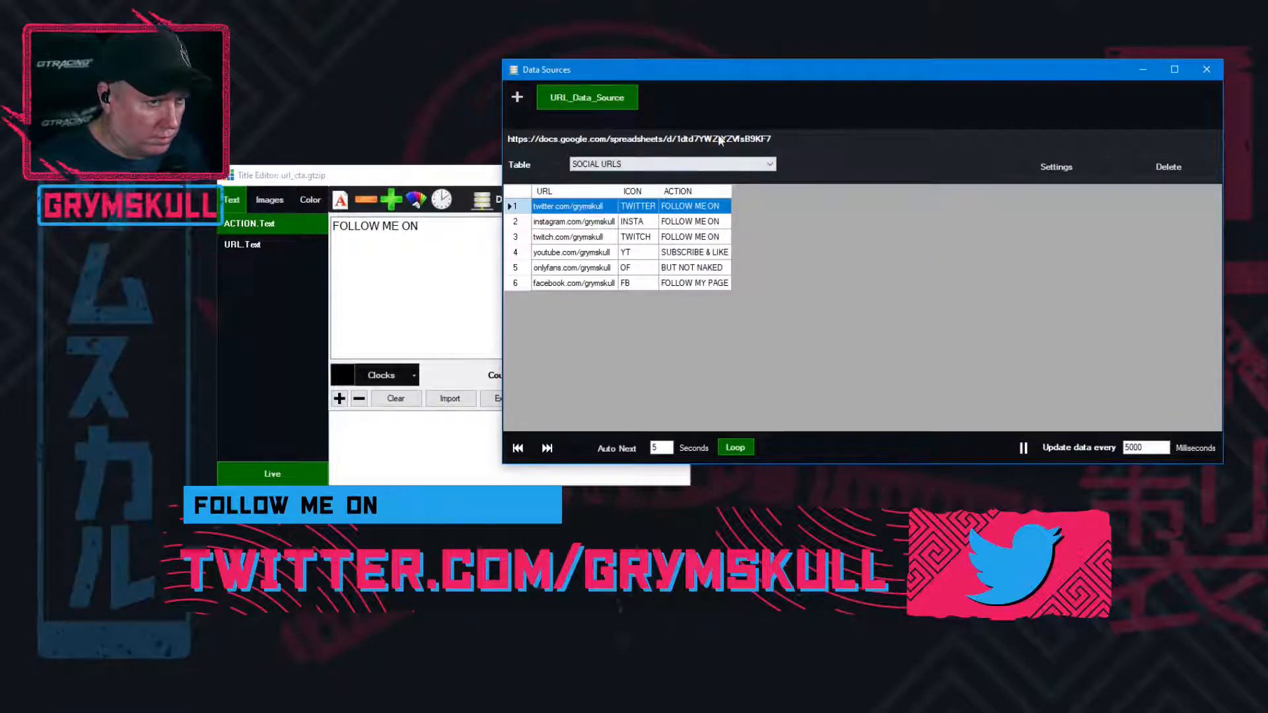
pyautogui.moveTo(831, 60); pyautogui.dragTo(824, 60)
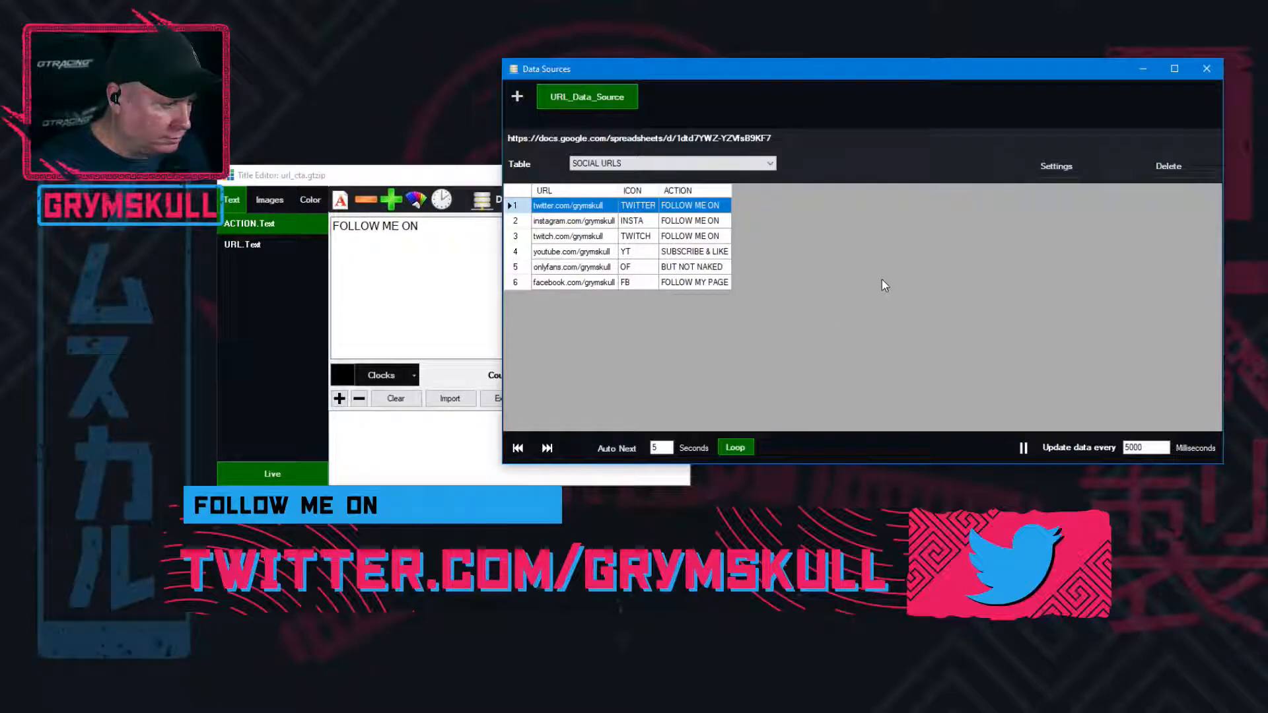
pyautogui.moveTo(928, 78); pyautogui.dragTo(484, 269)
pyautogui.click(535, 181)
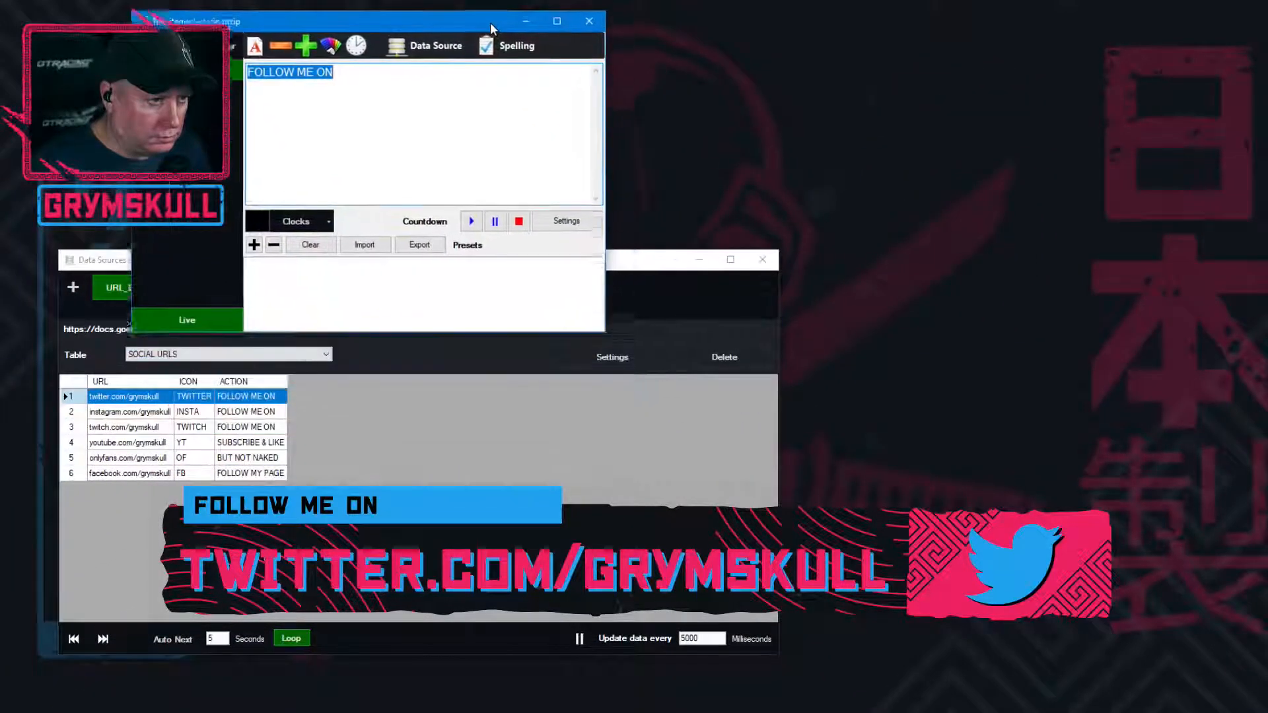
pyautogui.moveTo(651, 266); pyautogui.dragTo(633, 330)
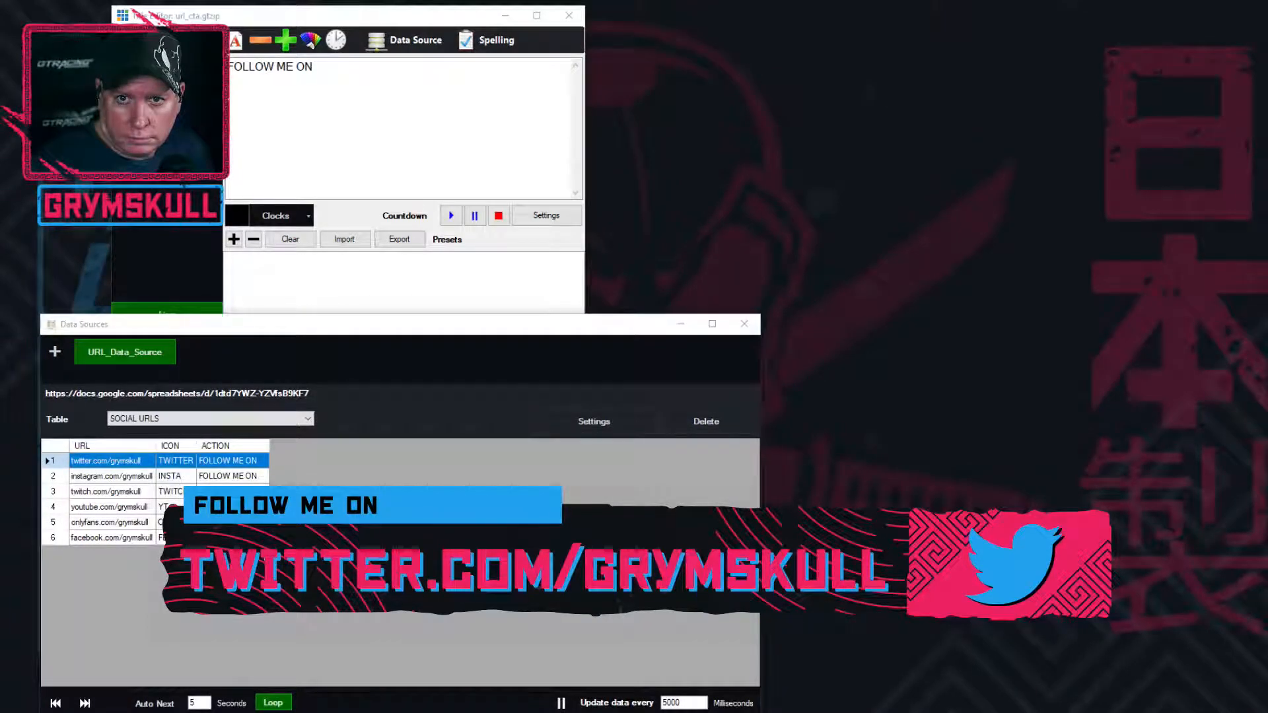
# Place the Stream_URL Google Sheet beside the other windows, narrow its ICON column, and bring the Data Sources window forward
pyautogui.moveTo(1267, 82); pyautogui.dragTo(711, 37)
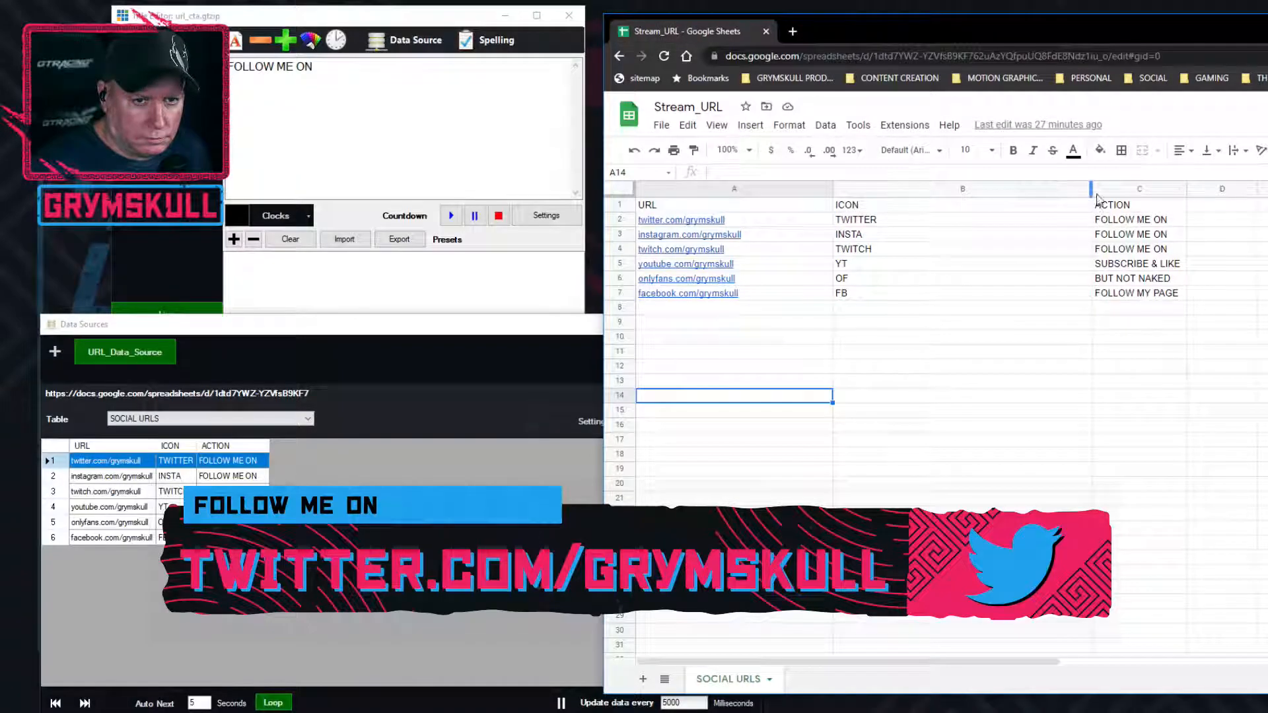
pyautogui.moveTo(1092, 190); pyautogui.dragTo(940, 191)
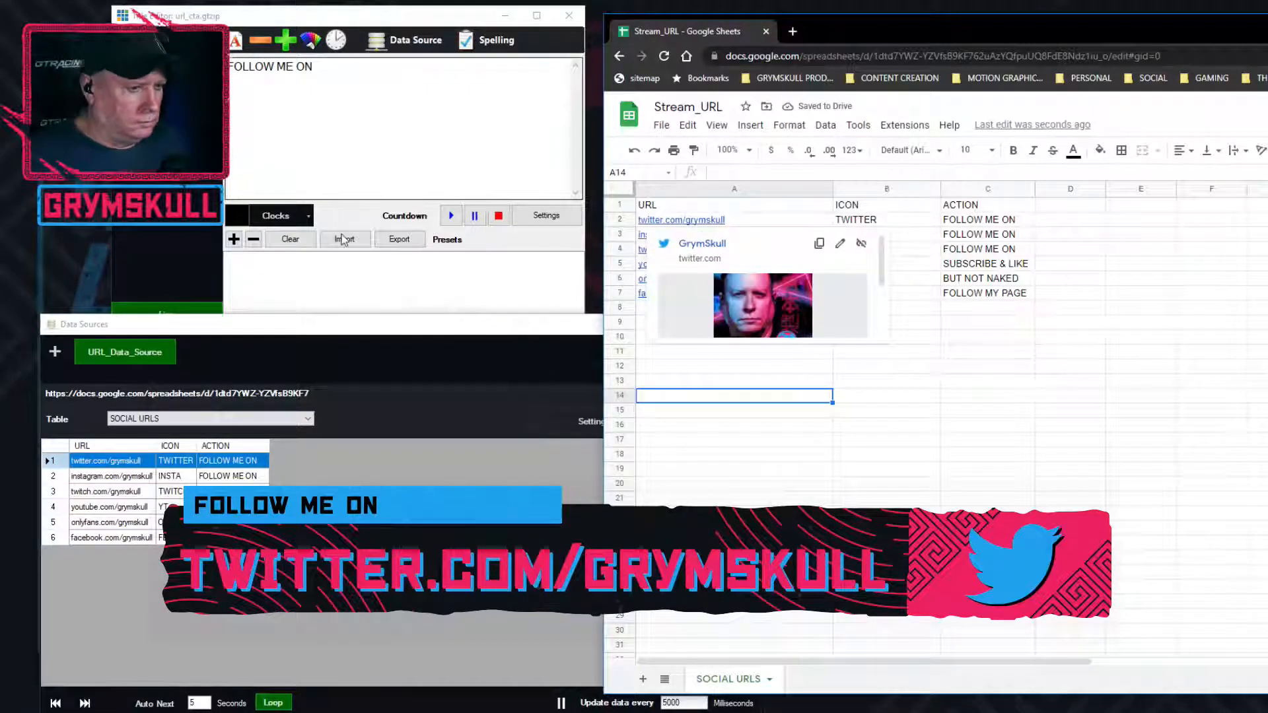
pyautogui.click(334, 335)
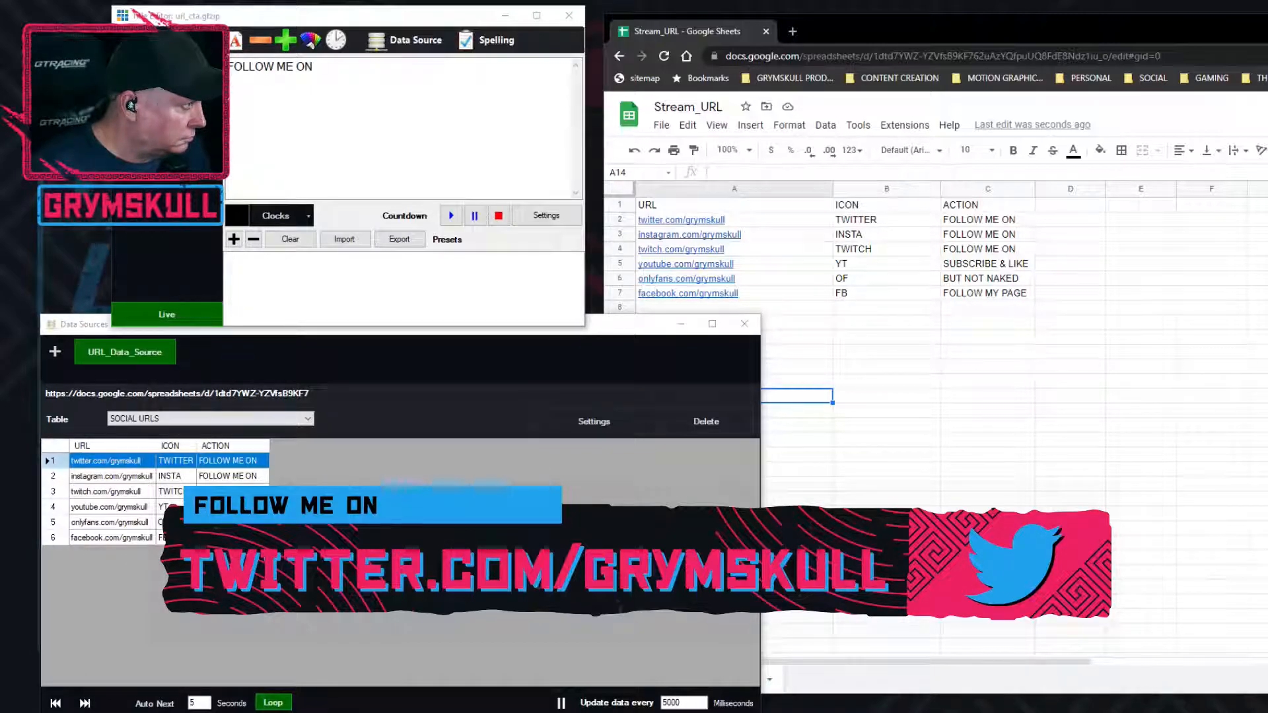
# Reopen the TWITCTA shortcut for editing from the settings and select the data source name in its value
pyautogui.moveTo(859, 203); pyautogui.dragTo(773, 168)
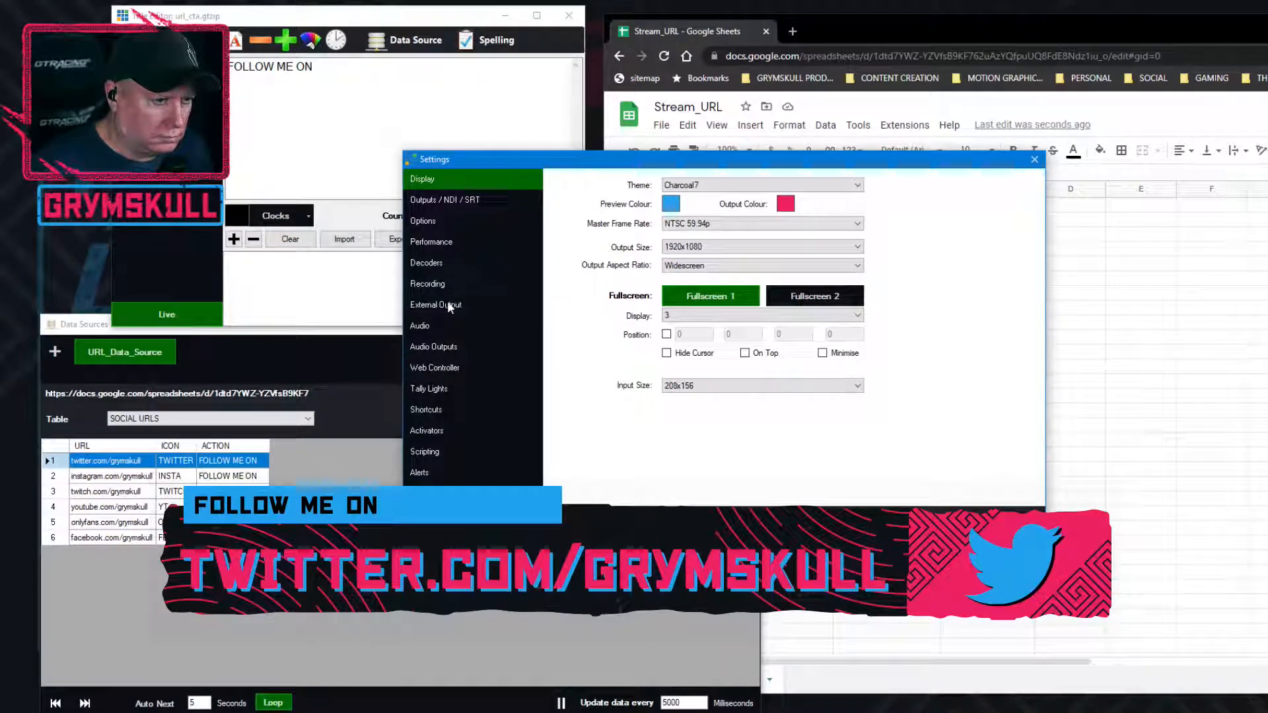
pyautogui.click(433, 411)
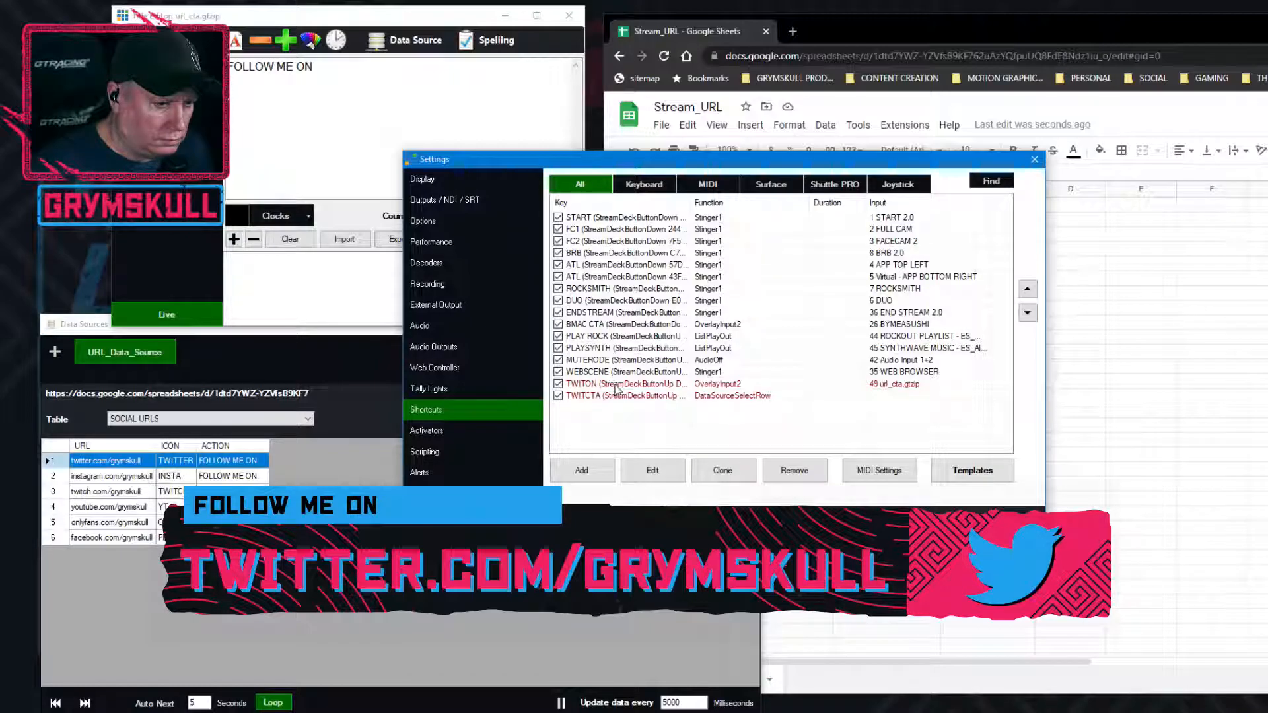
pyautogui.click(639, 396)
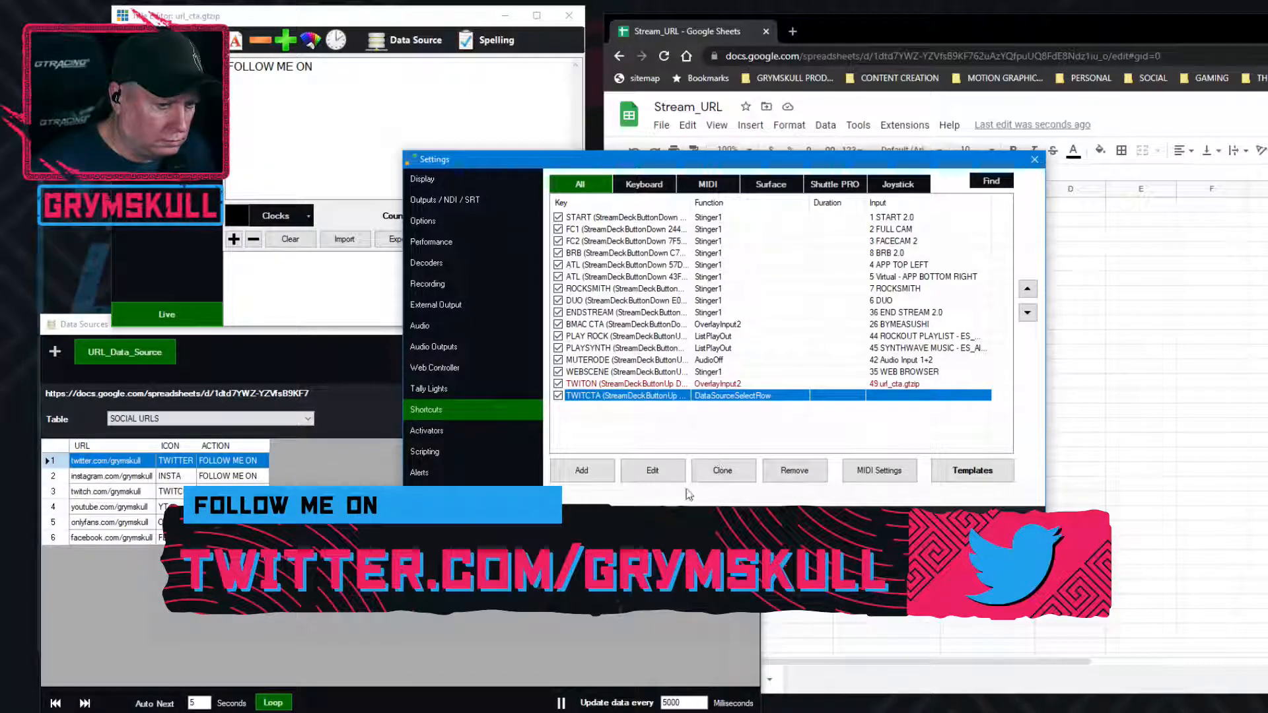
pyautogui.click(667, 479)
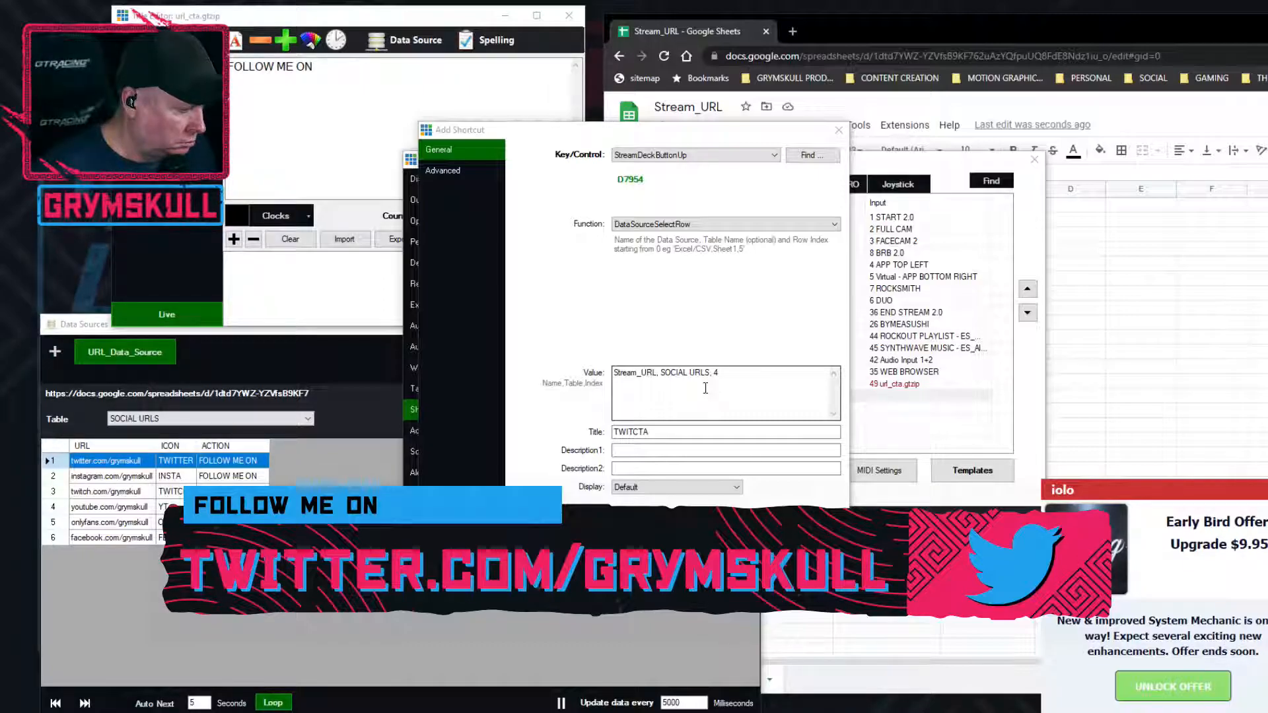
pyautogui.click(731, 372)
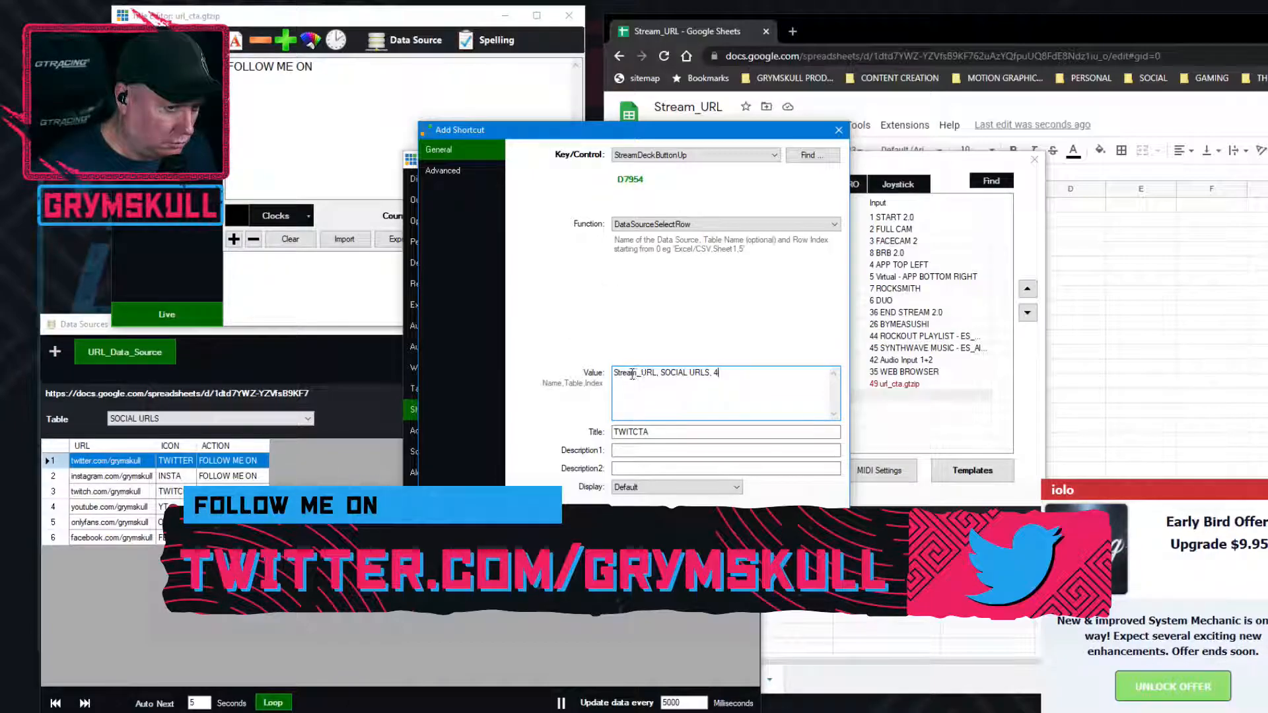
pyautogui.moveTo(615, 373); pyautogui.dragTo(656, 374)
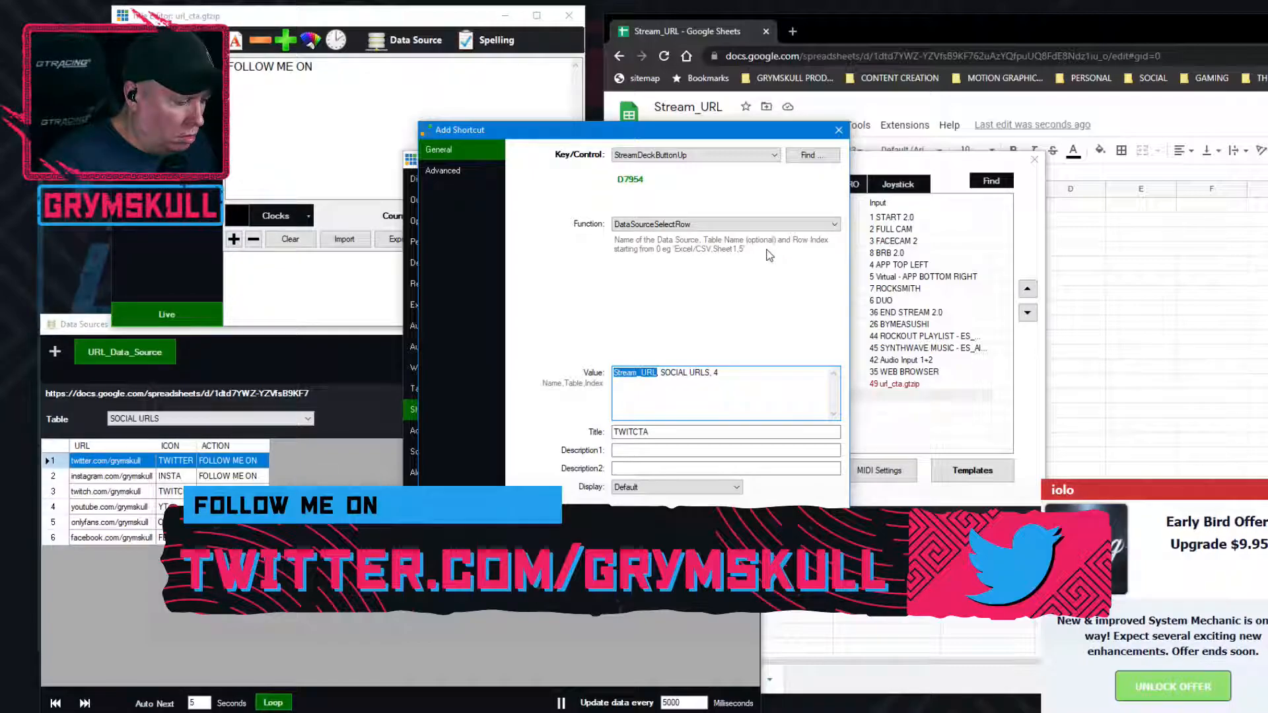
pyautogui.write('NAME')
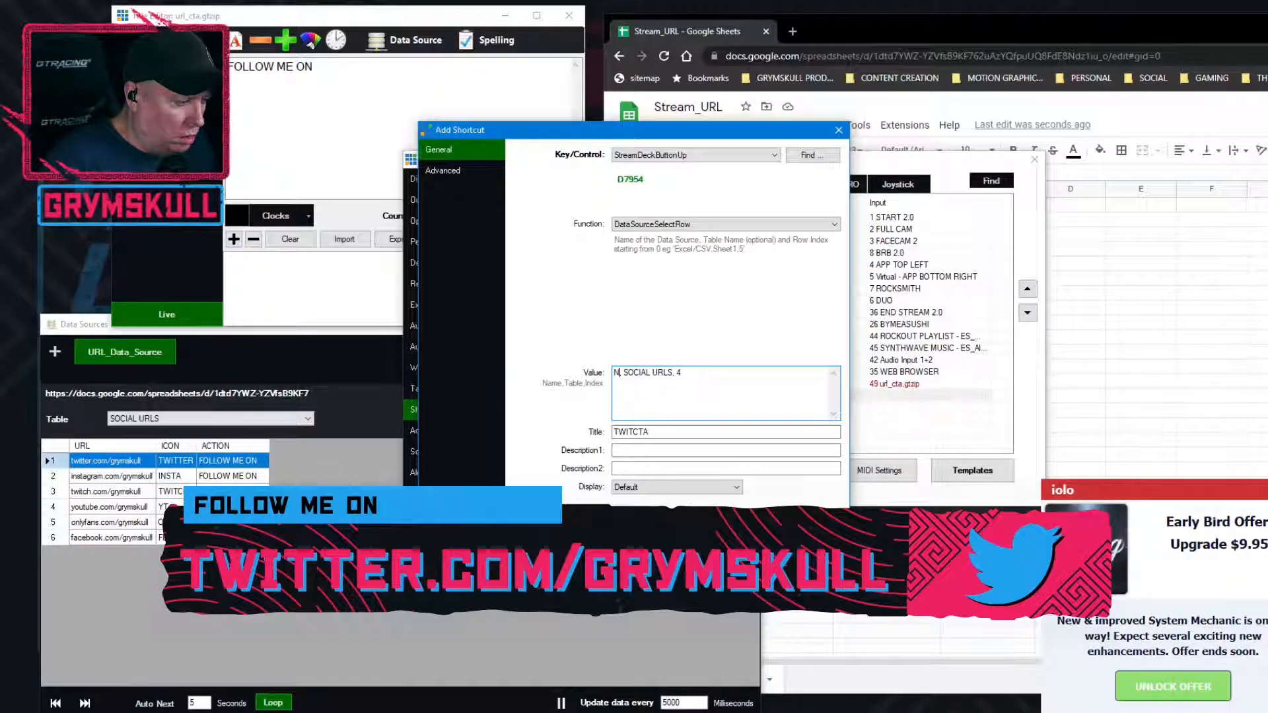
pyautogui.press('BackSpace')
pyautogui.press('BackSpace')
pyautogui.press('BackSpace')
pyautogui.press('BackSpace')
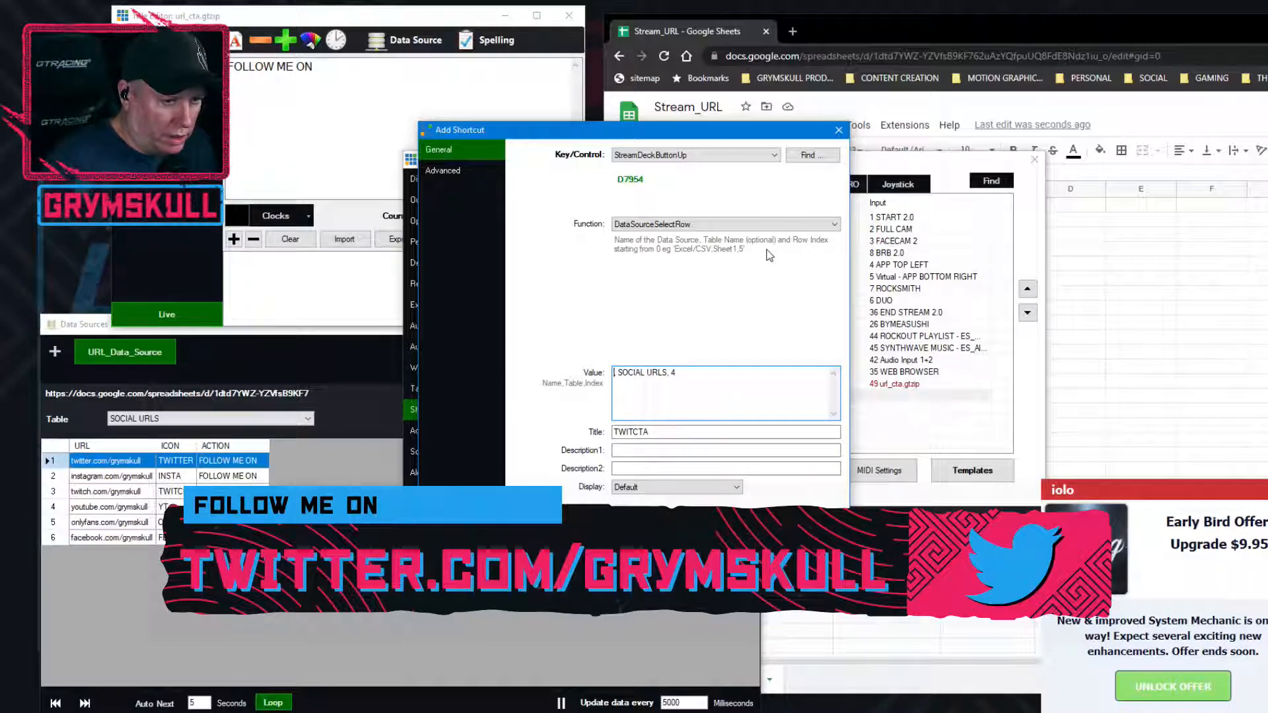
# Enter URL_Data_Source as the data source name in the TWITCTA shortcut's value, save the shortcut and close the settings
pyautogui.write('URL_')
pyautogui.write('Data_')
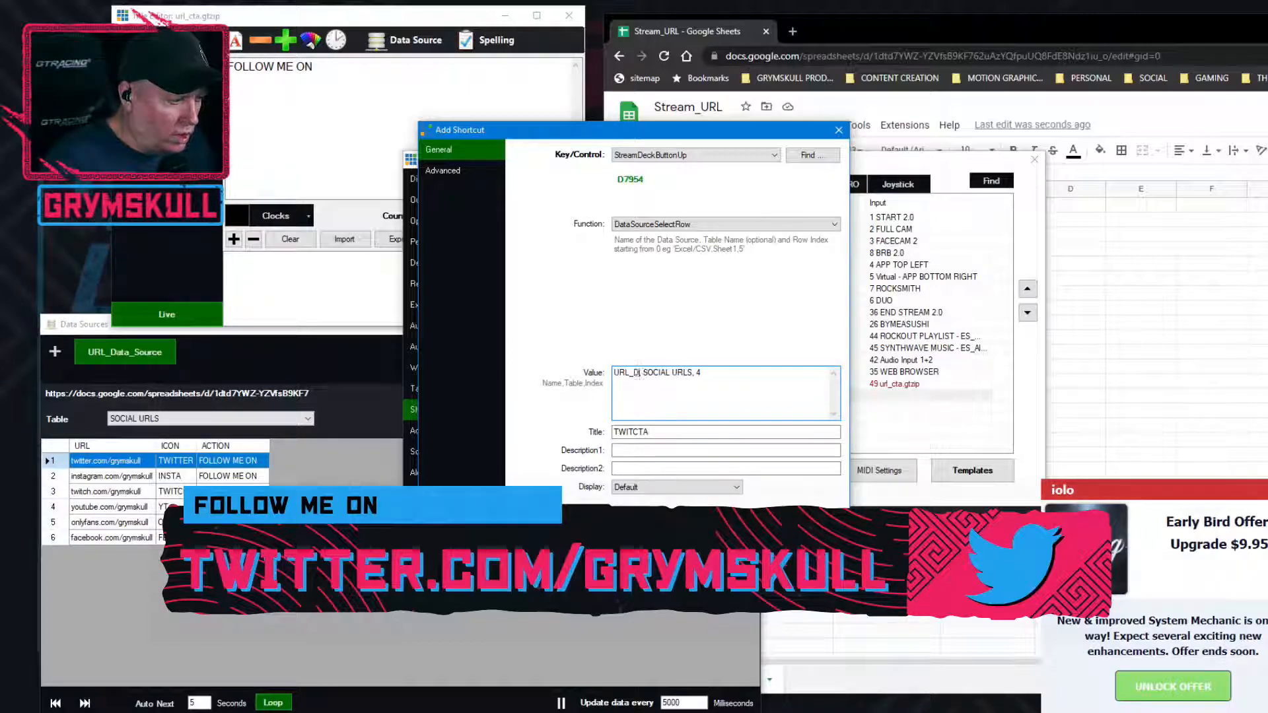
pyautogui.write('sou')
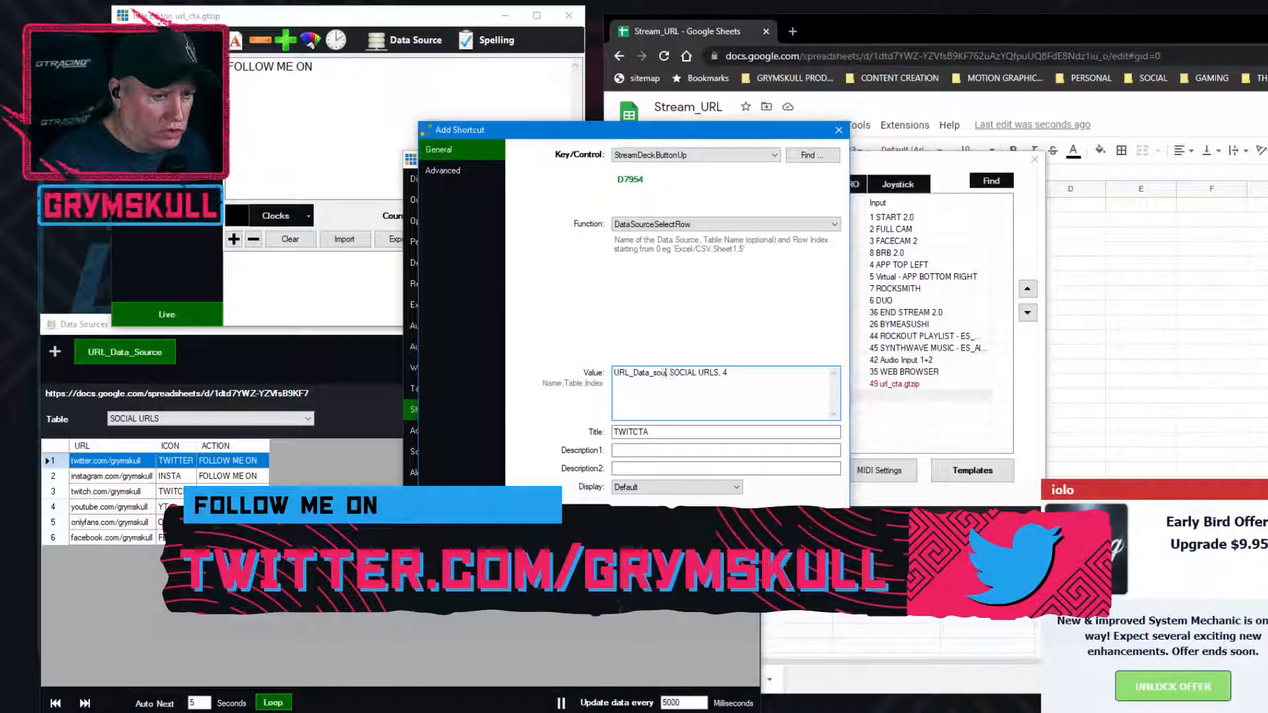
pyautogui.write('rce')
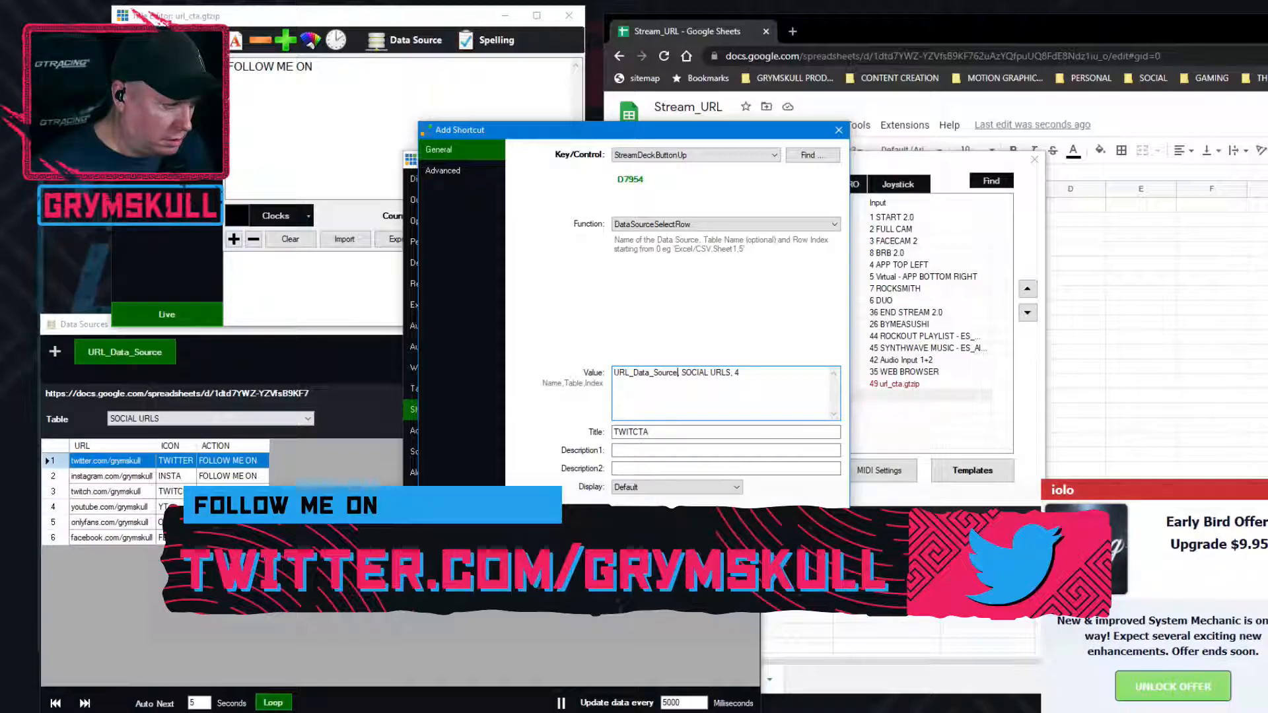
pyautogui.moveTo(712, 143); pyautogui.dragTo(666, 191)
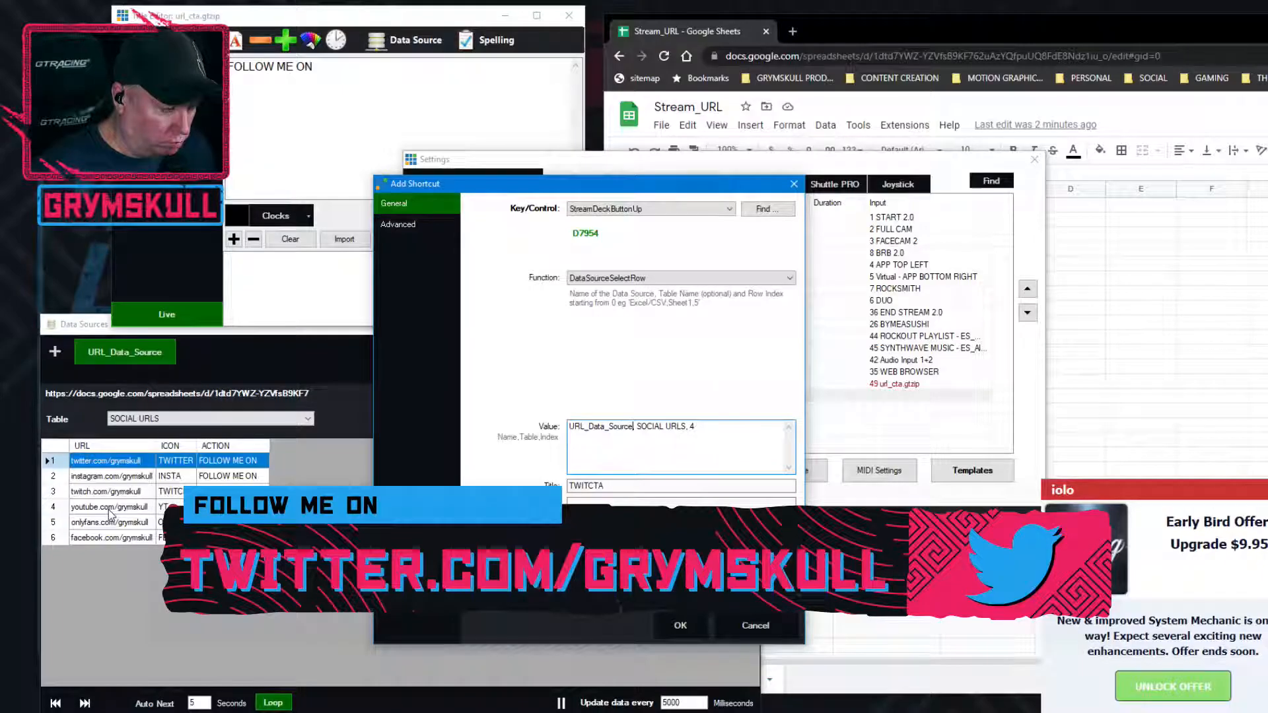
pyautogui.click(680, 627)
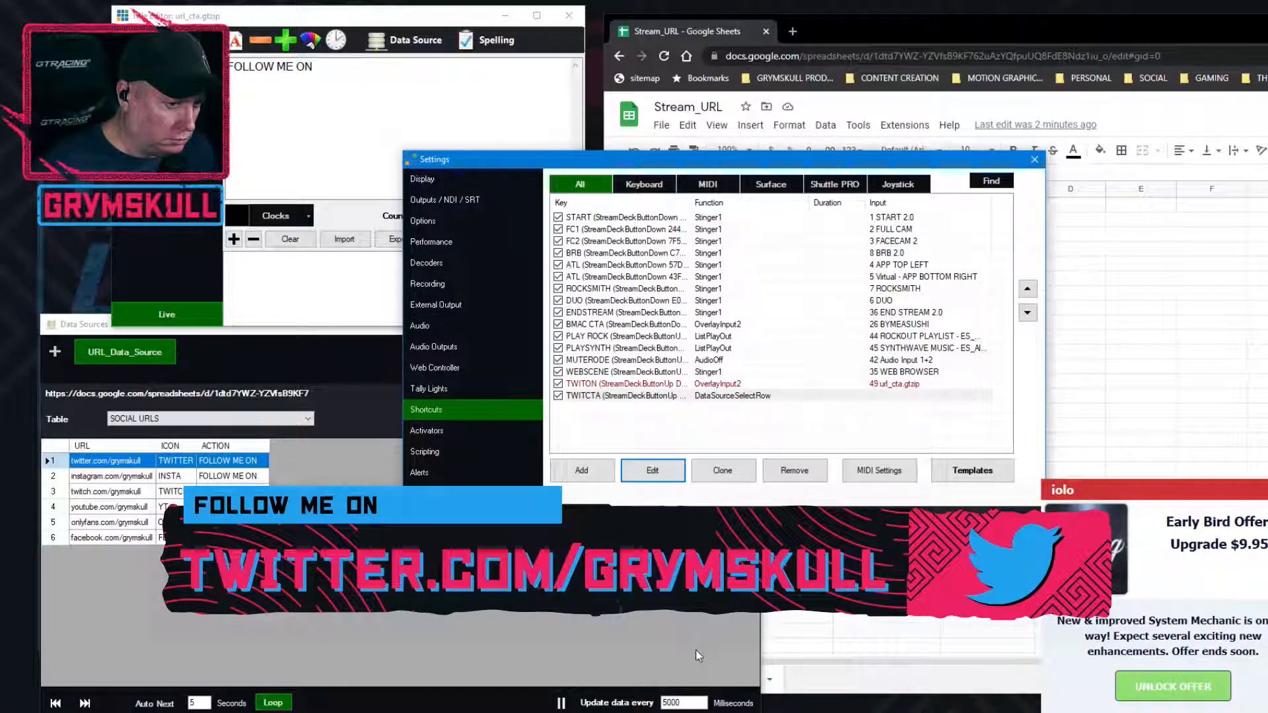
pyautogui.click(778, 418)
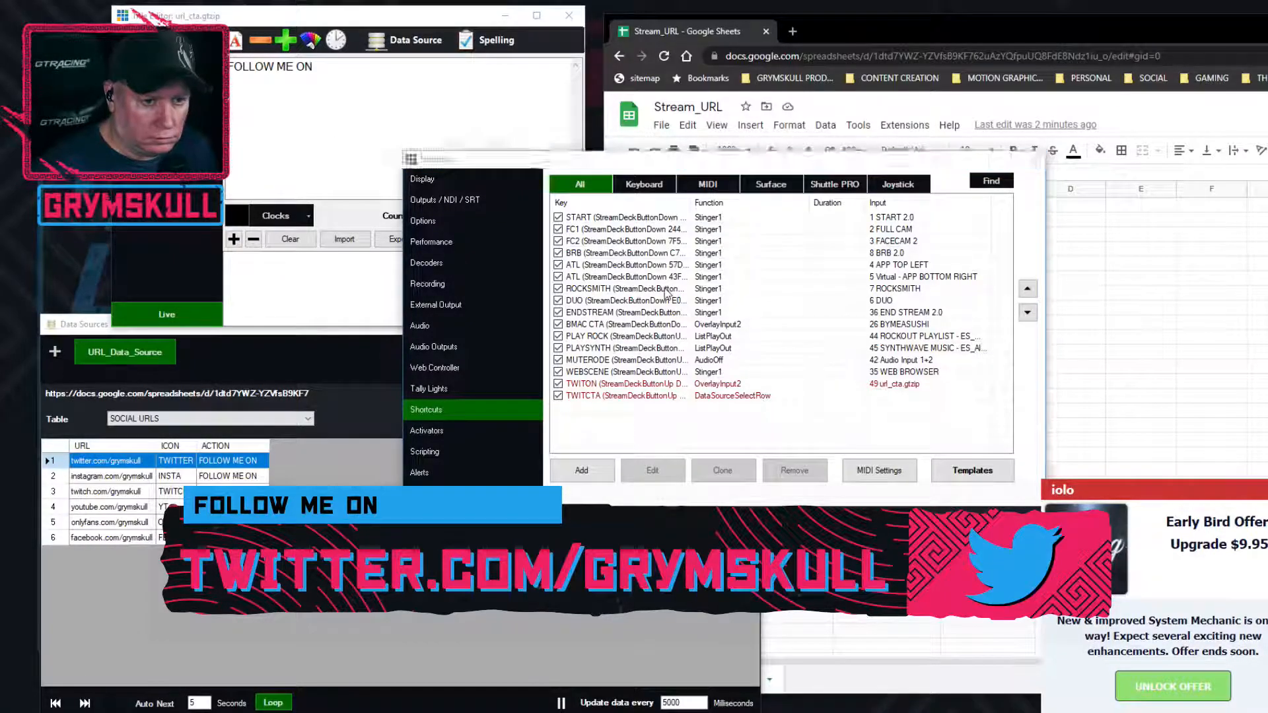
pyautogui.press('Escape')
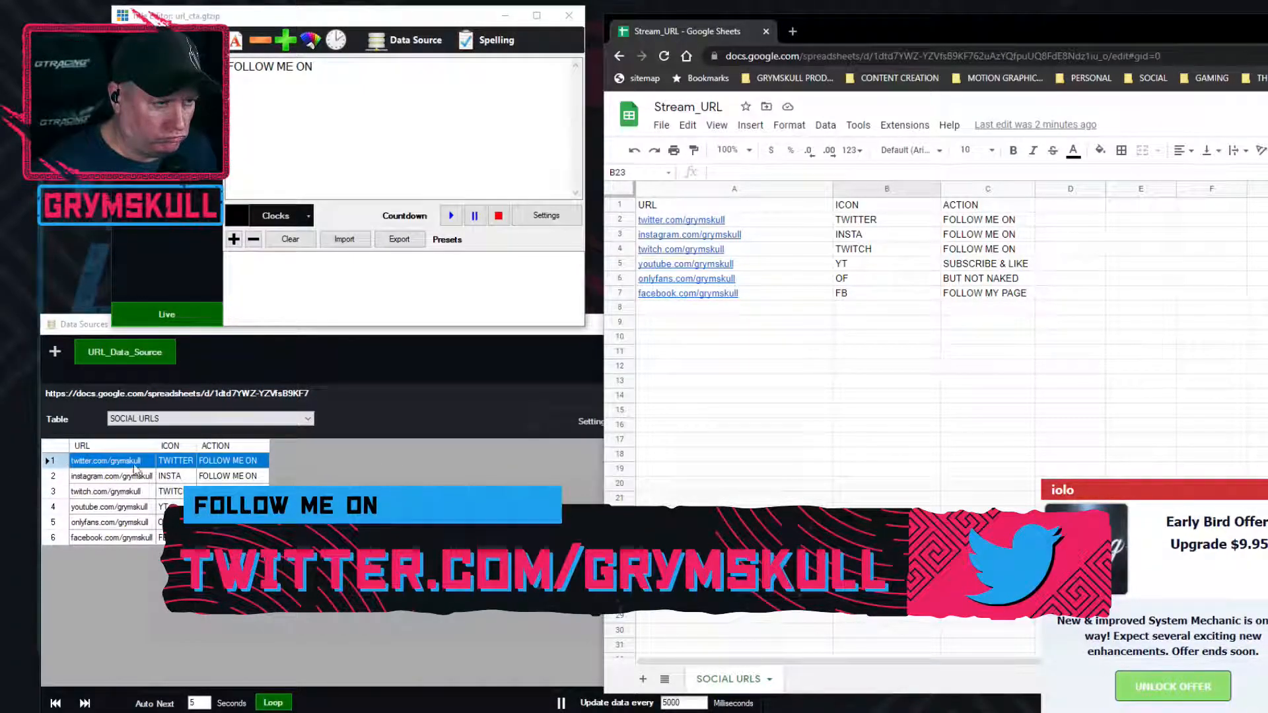
# Check the data source, table, column and row bindings of the title's action text and URL text
pyautogui.click(299, 636)
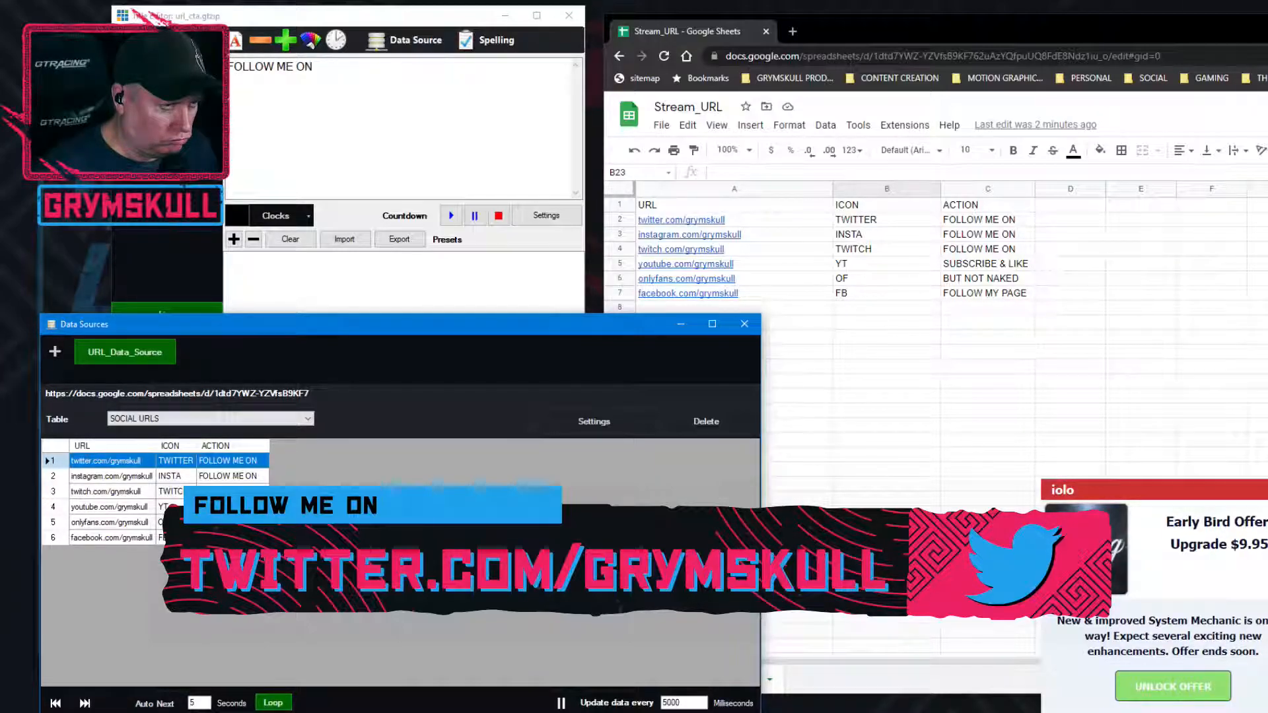
pyautogui.click(414, 49)
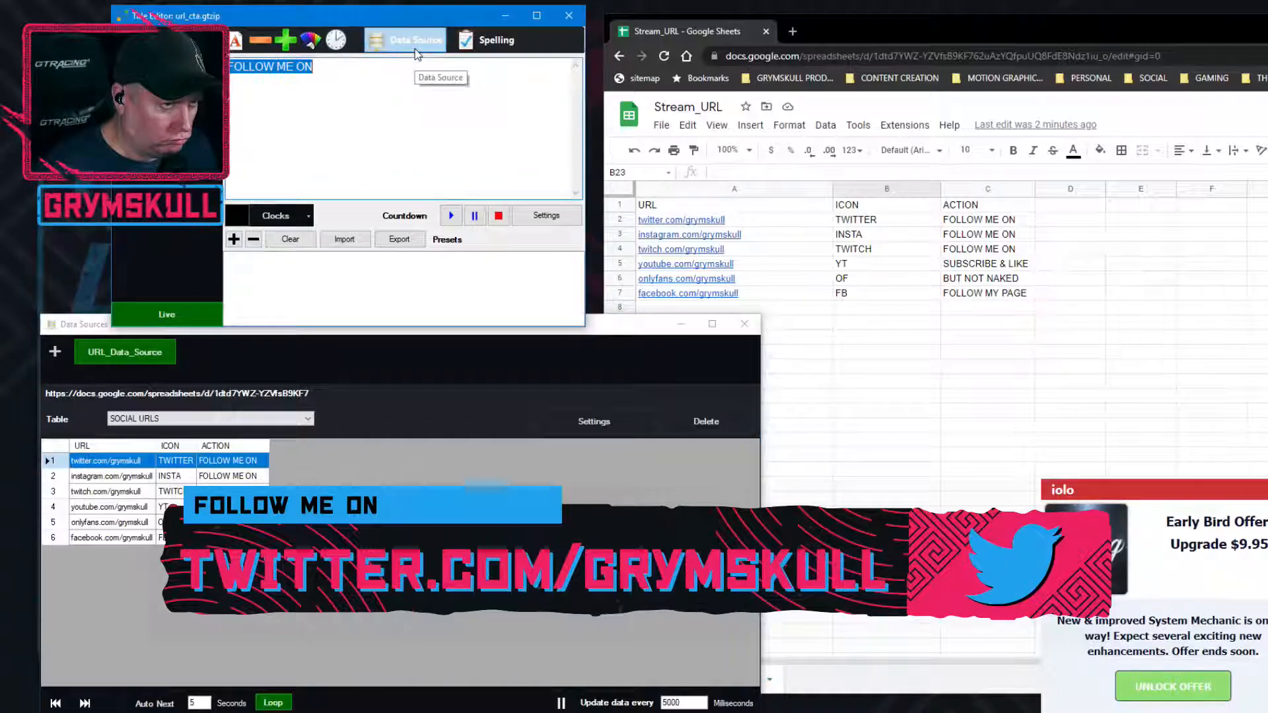
pyautogui.click(418, 44)
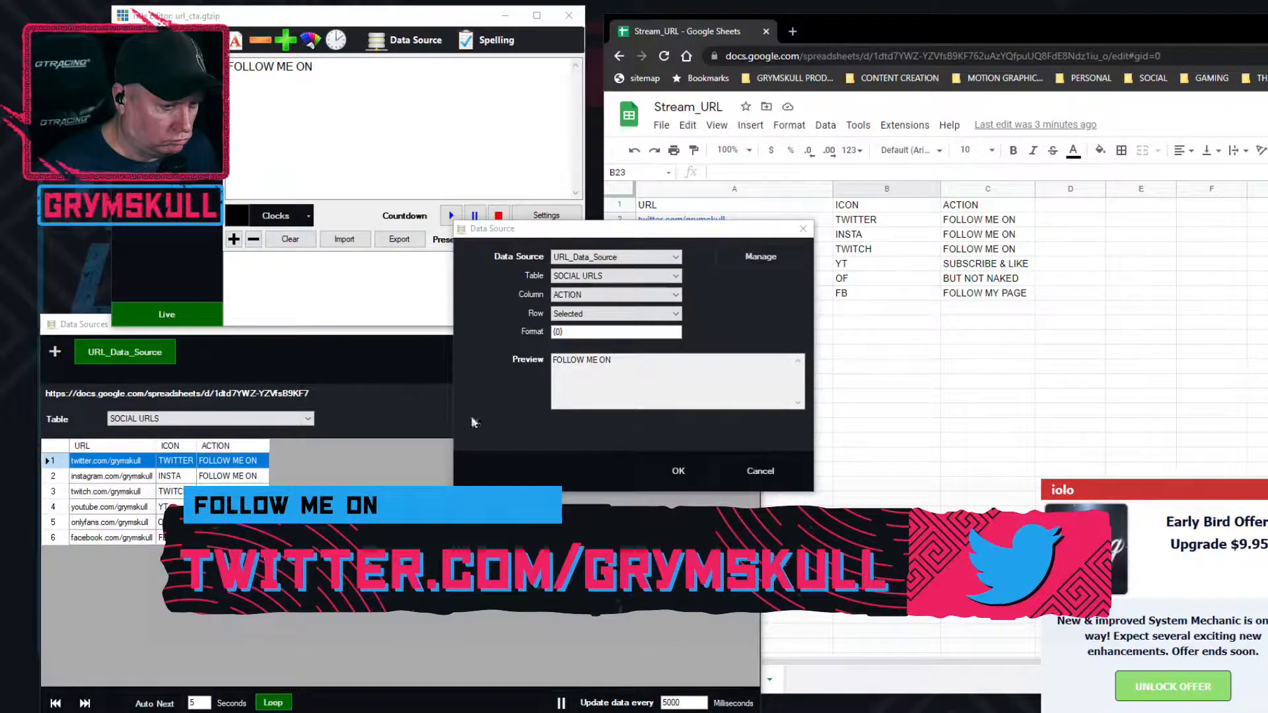
pyautogui.click(760, 471)
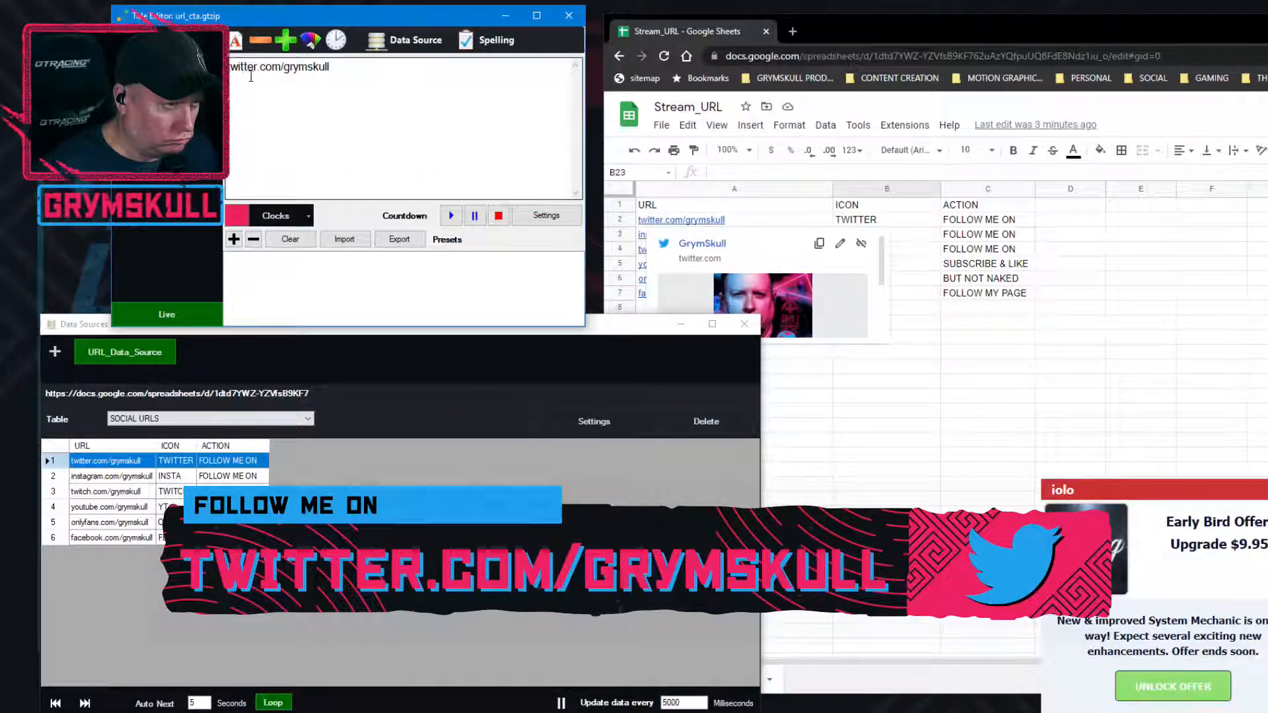
pyautogui.click(430, 44)
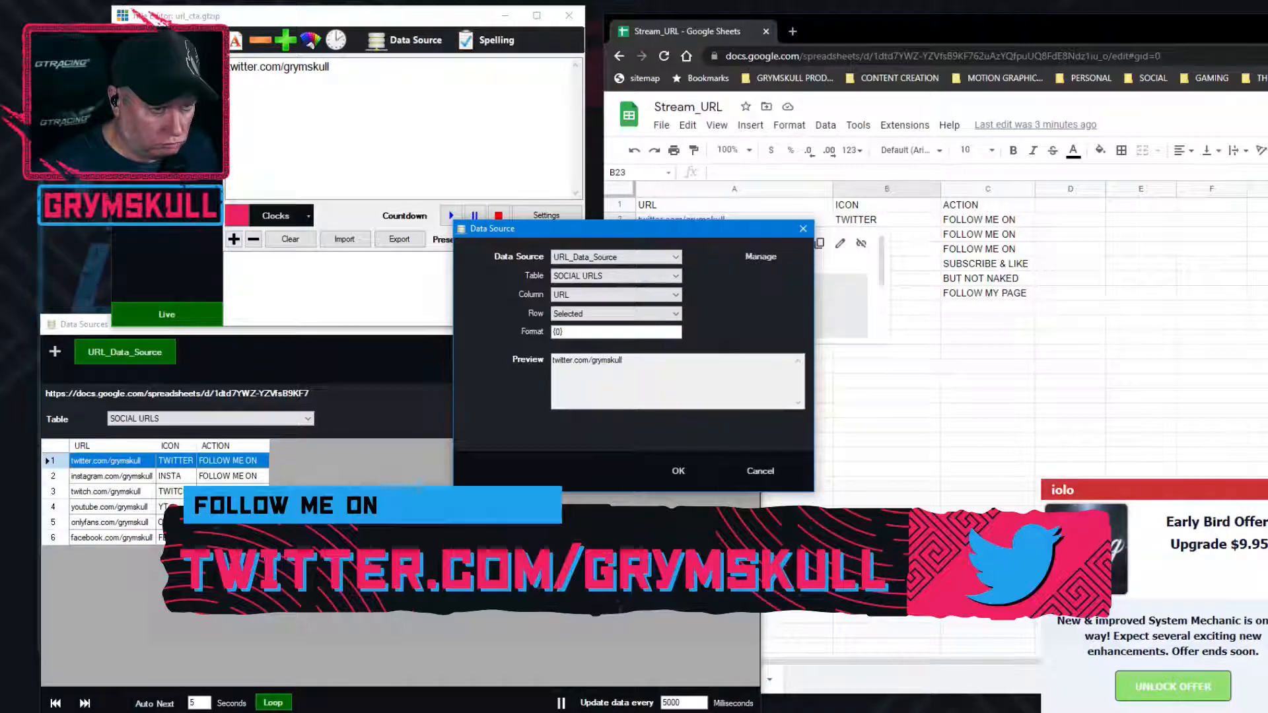
pyautogui.click(676, 473)
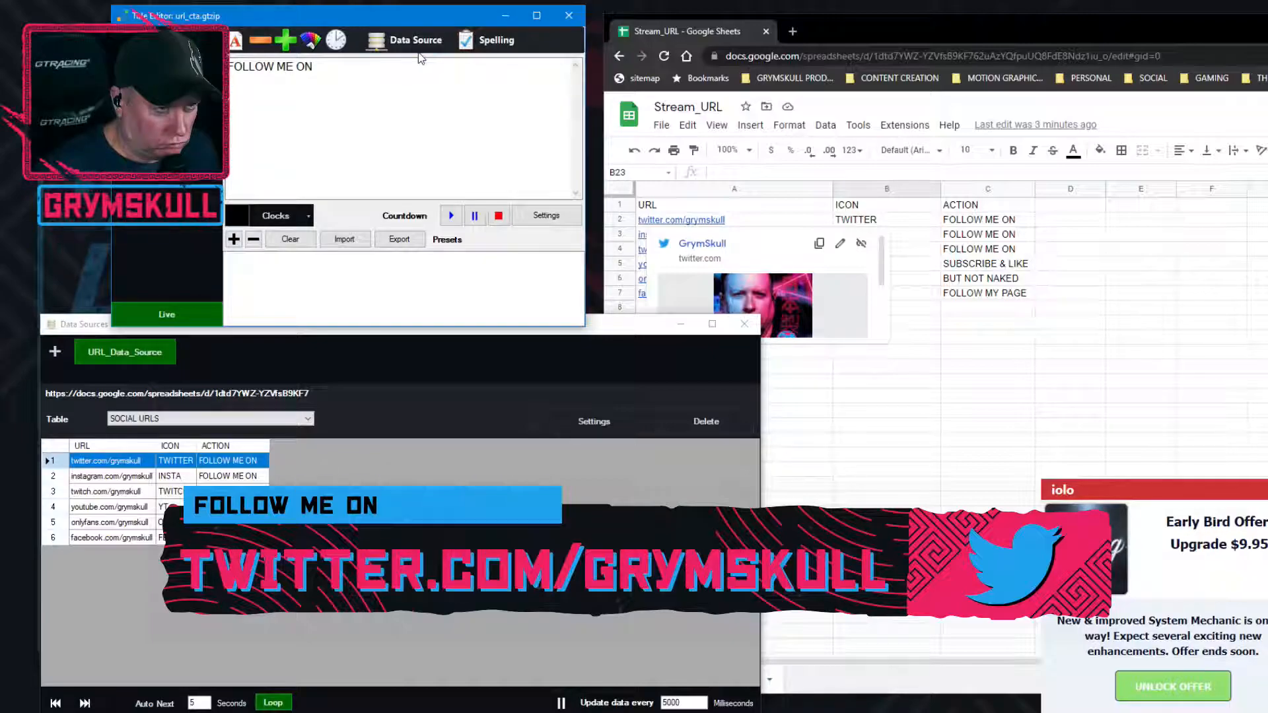
pyautogui.click(406, 39)
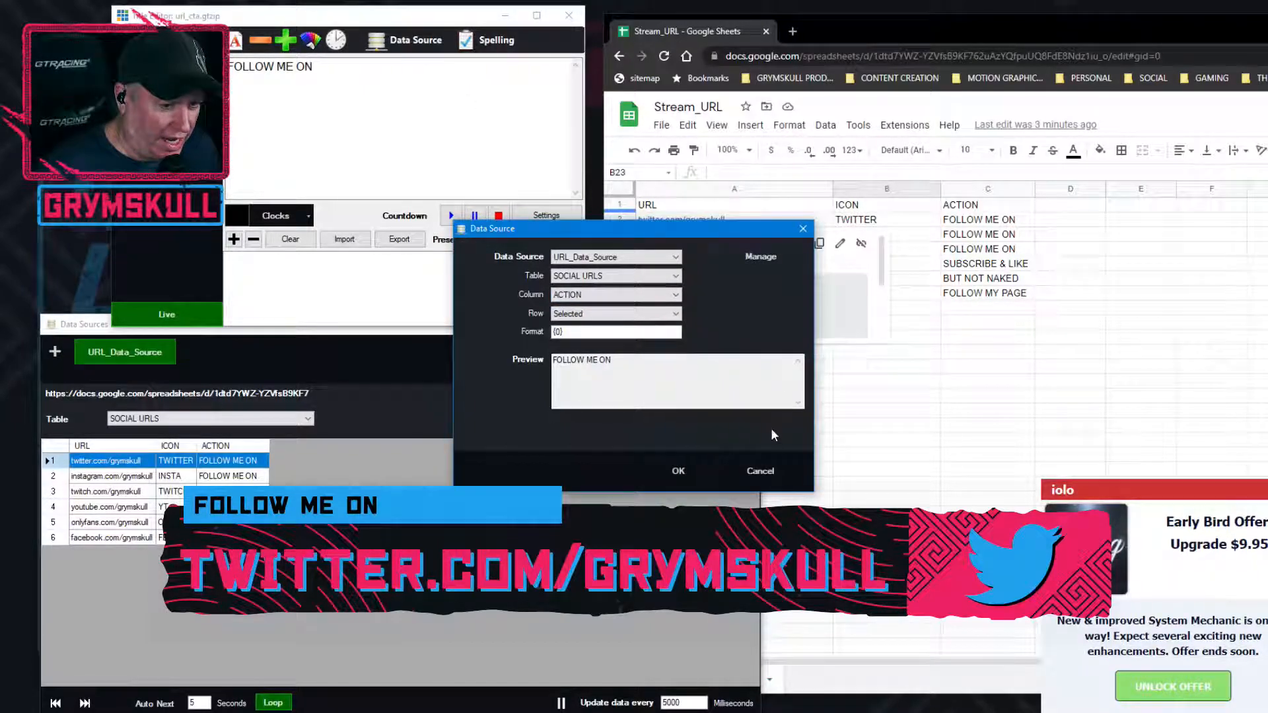
pyautogui.click(774, 471)
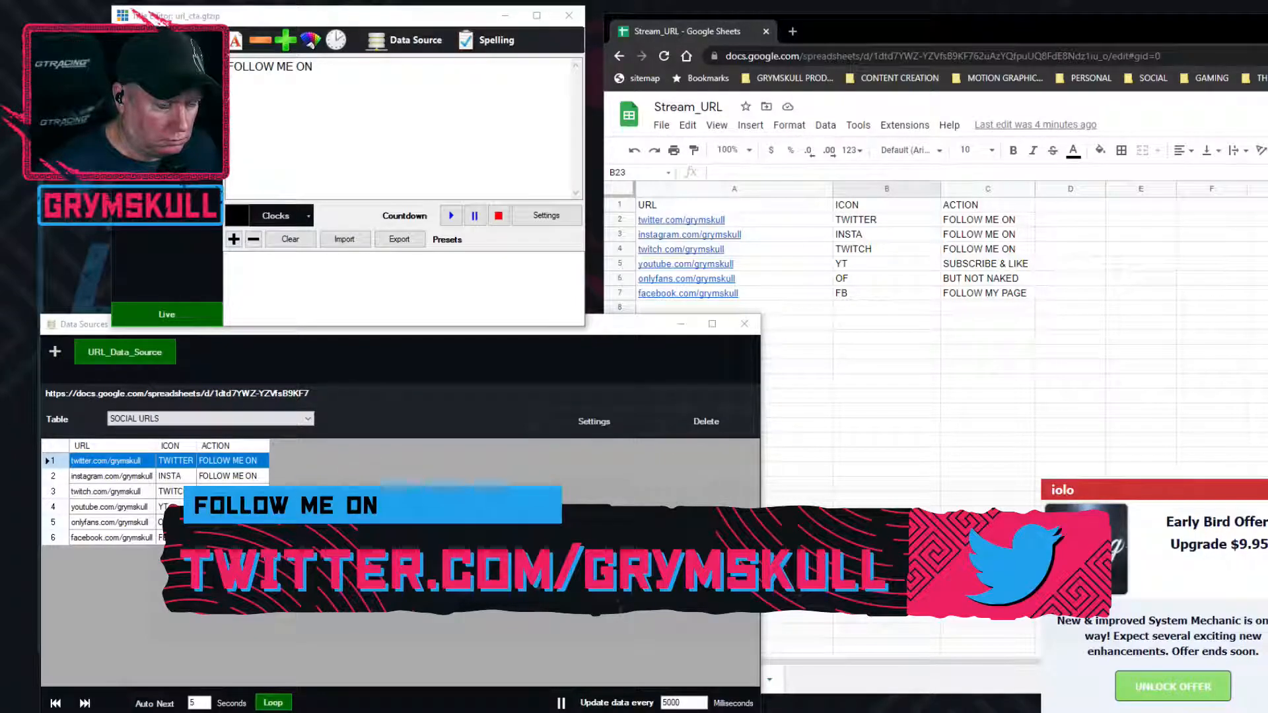
# Open the settings, review the list of shortcuts and close the settings
pyautogui.moveTo(0, 243); pyautogui.dragTo(831, 129)
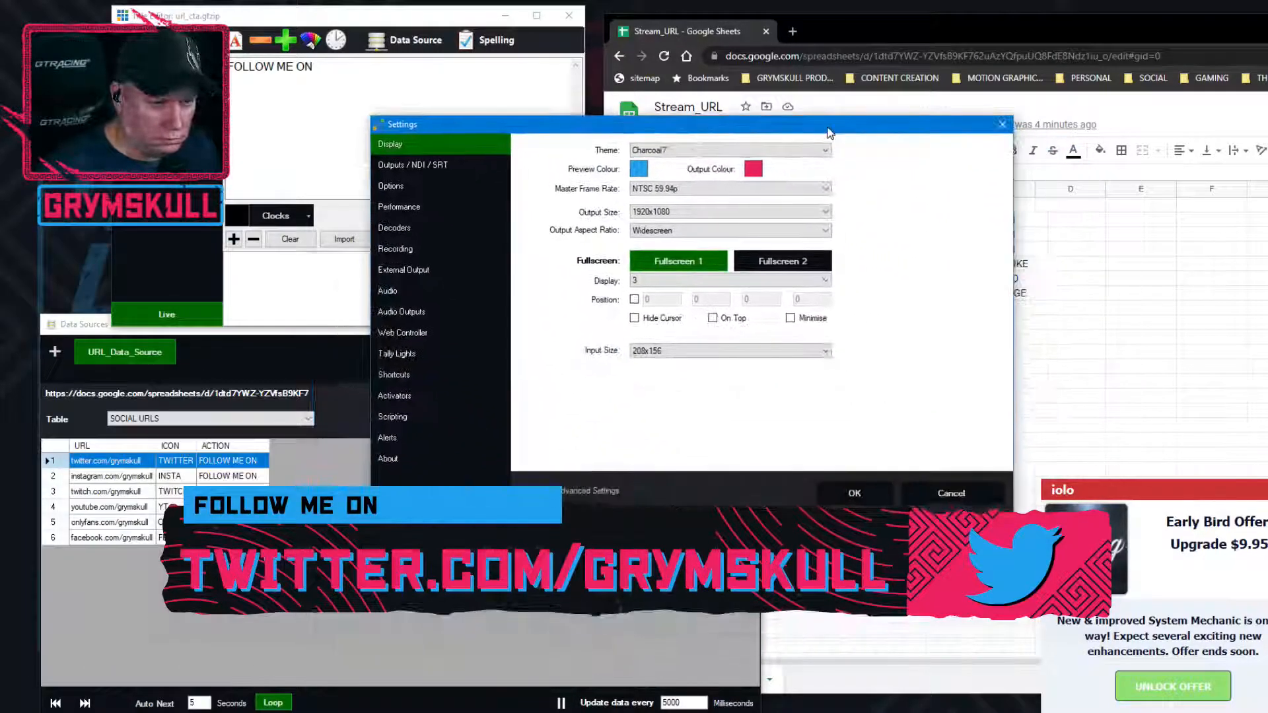
pyautogui.click(393, 375)
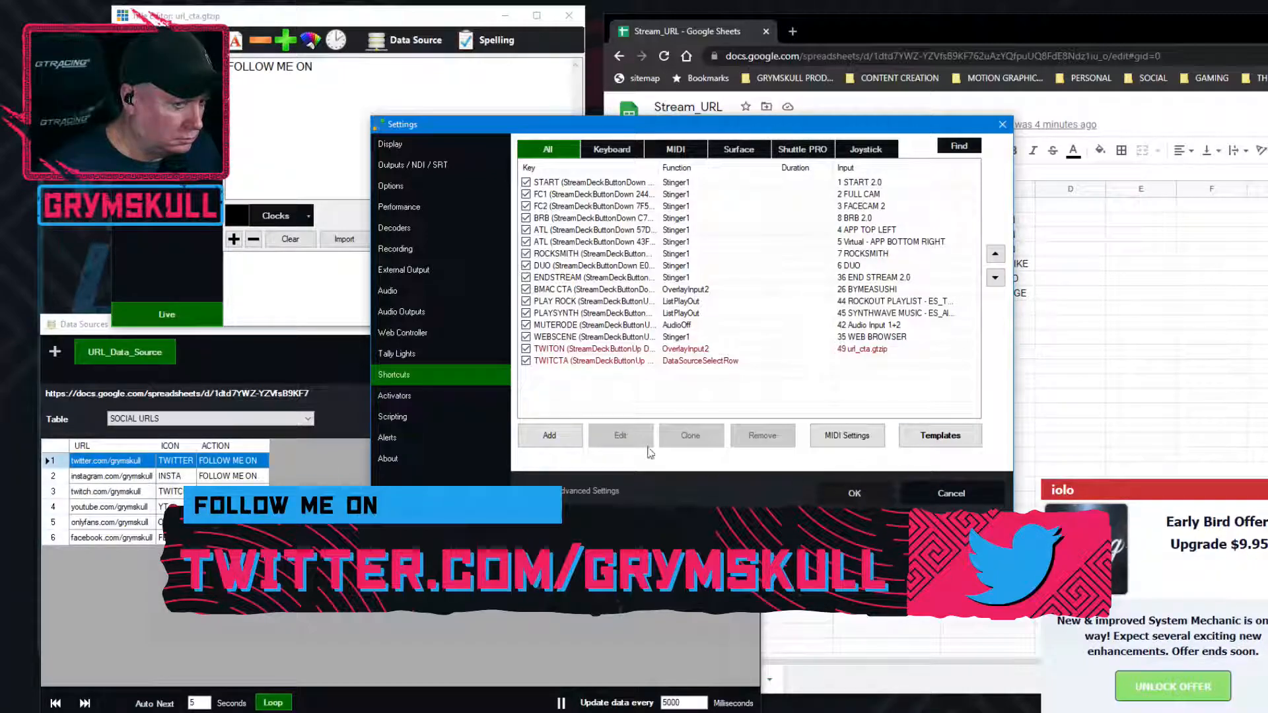
pyautogui.click(856, 492)
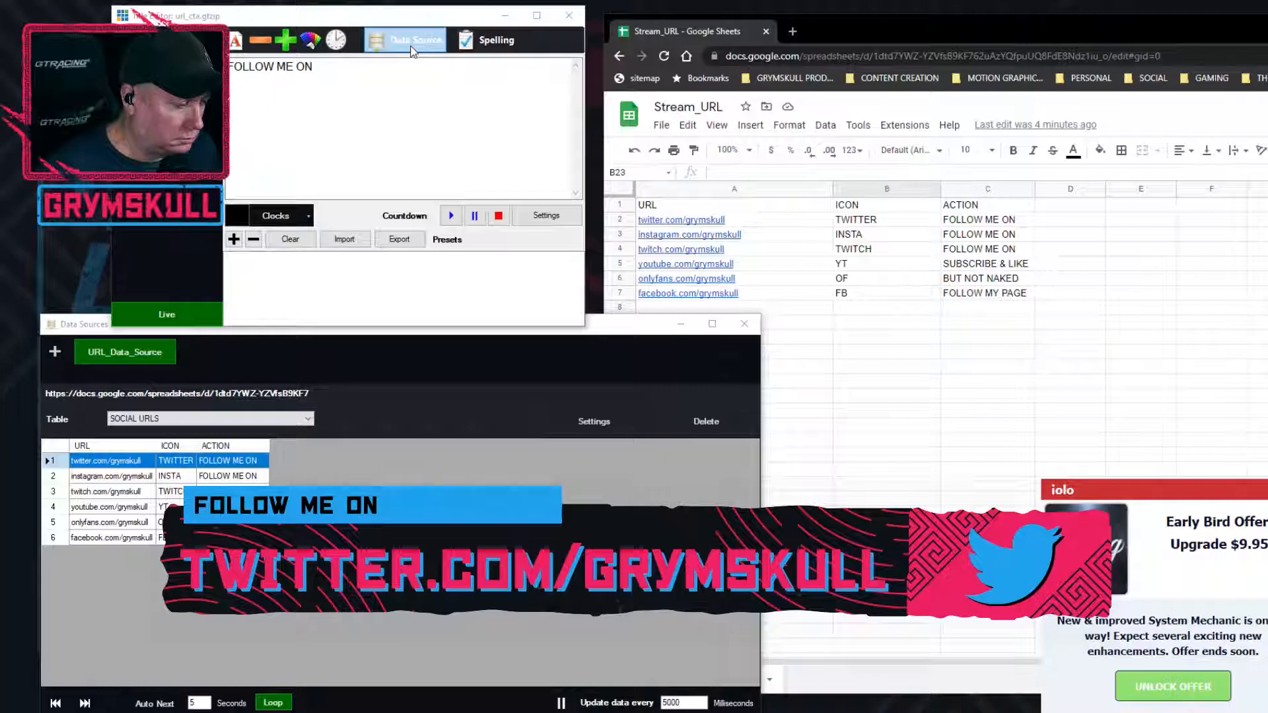
# Recheck the ACTION column binding of the action text, accept it and close the Title Editor
pyautogui.click(413, 51)
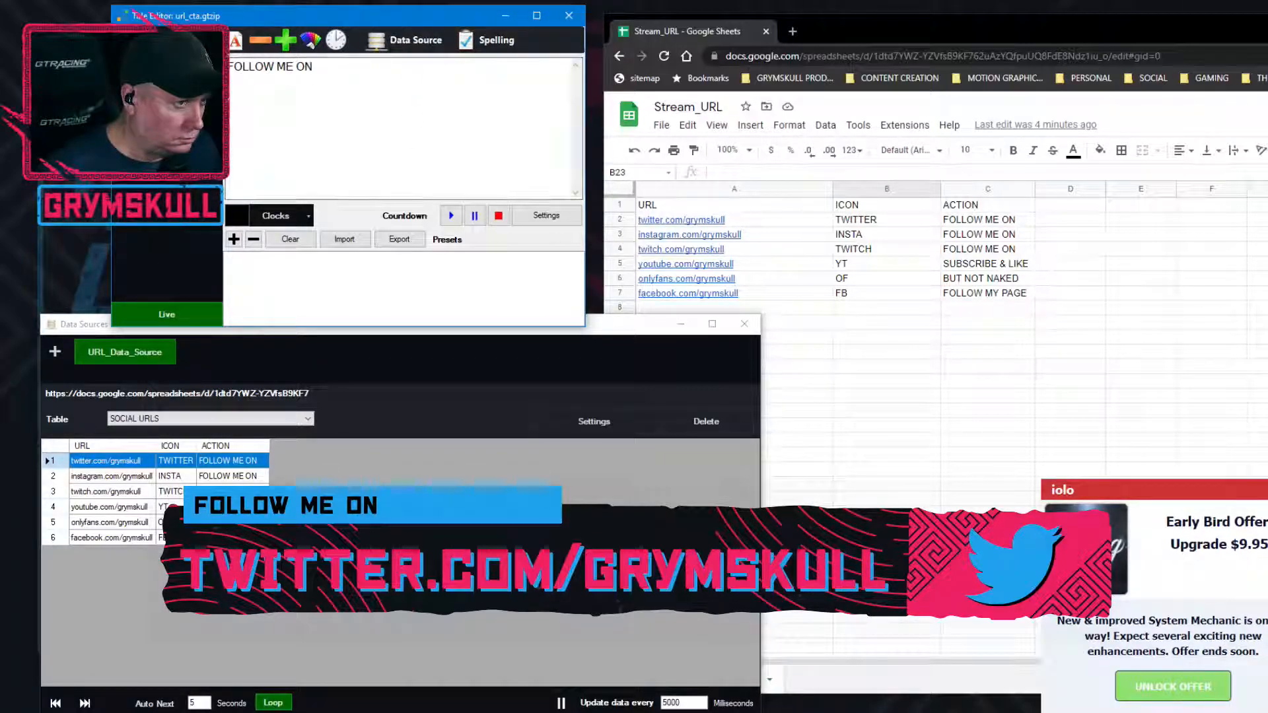
pyautogui.click(413, 40)
pyautogui.moveTo(615, 169); pyautogui.dragTo(580, 206)
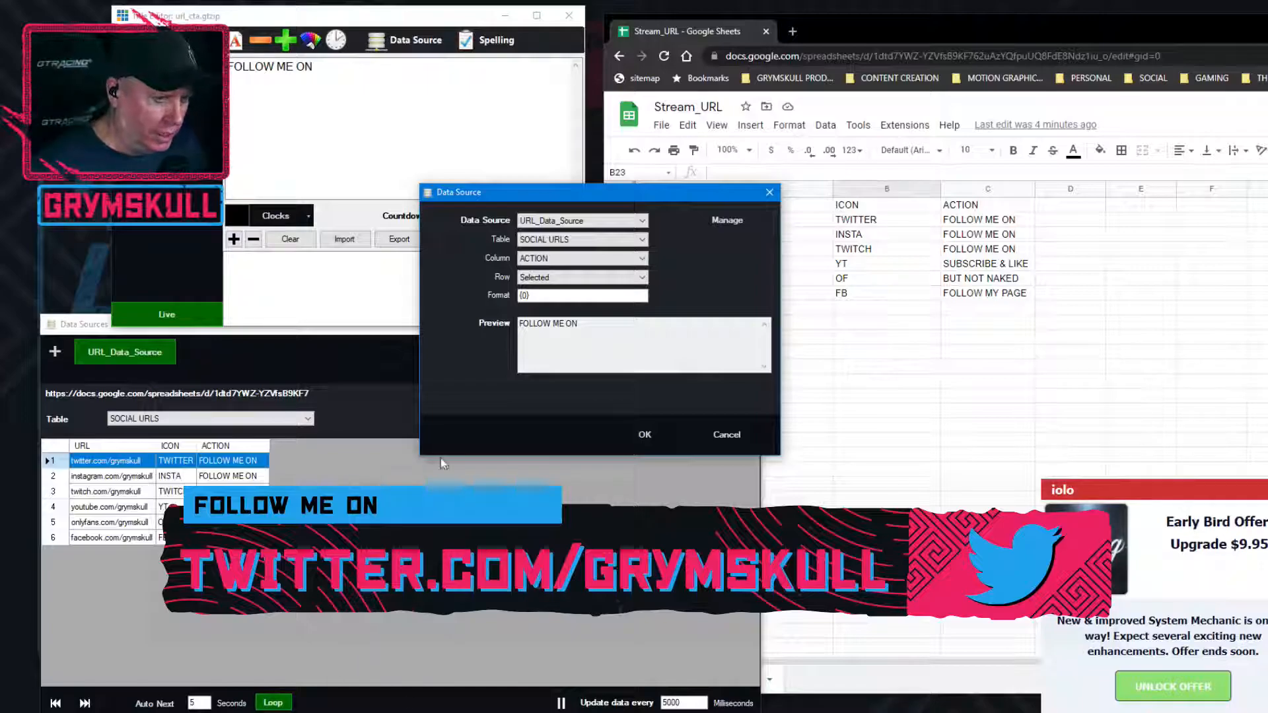
pyautogui.click(644, 436)
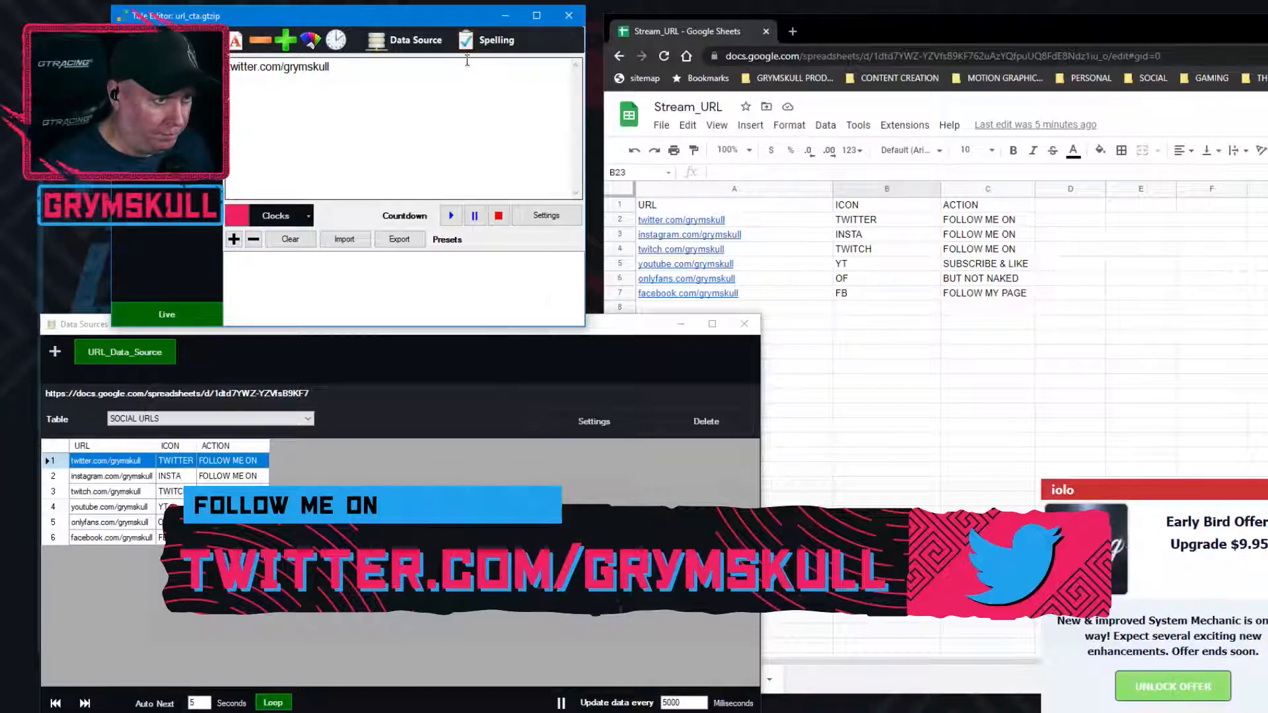
pyautogui.click(568, 16)
# Inspect the TWITCTA entry in the shortcut settings and close the settings
pyautogui.click(388, 336)
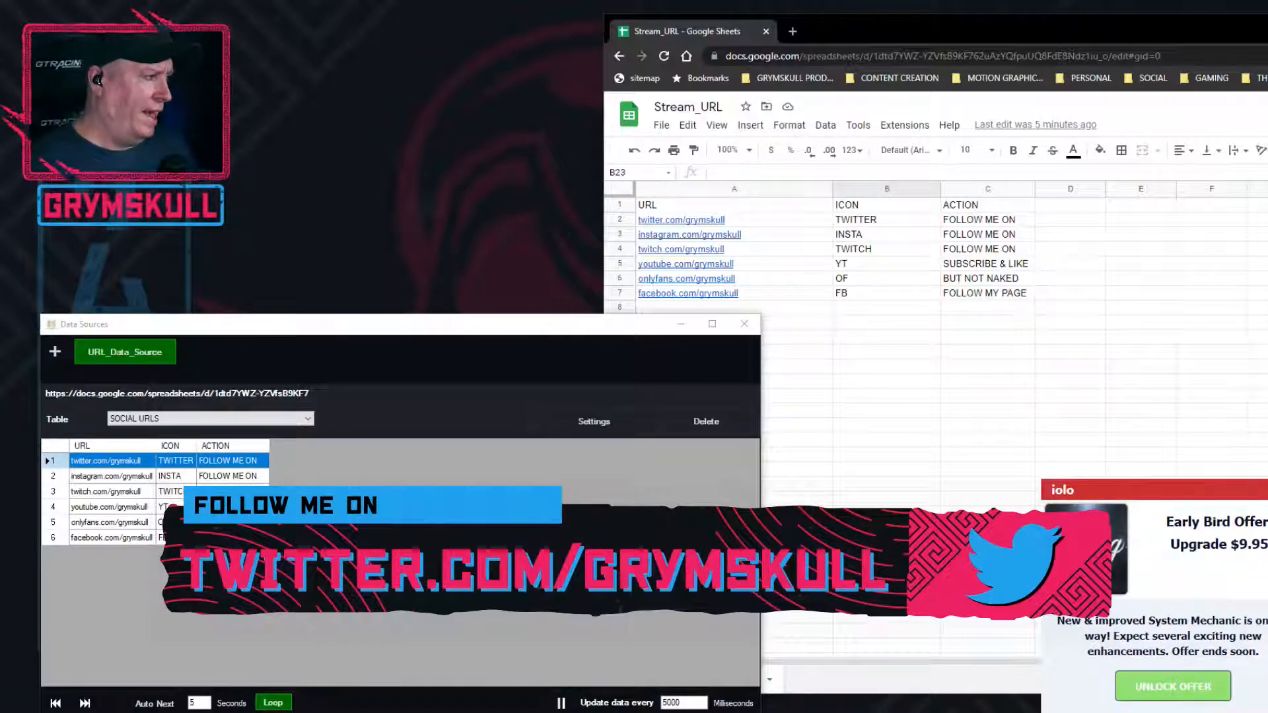
pyautogui.moveTo(462, 208); pyautogui.dragTo(734, 151)
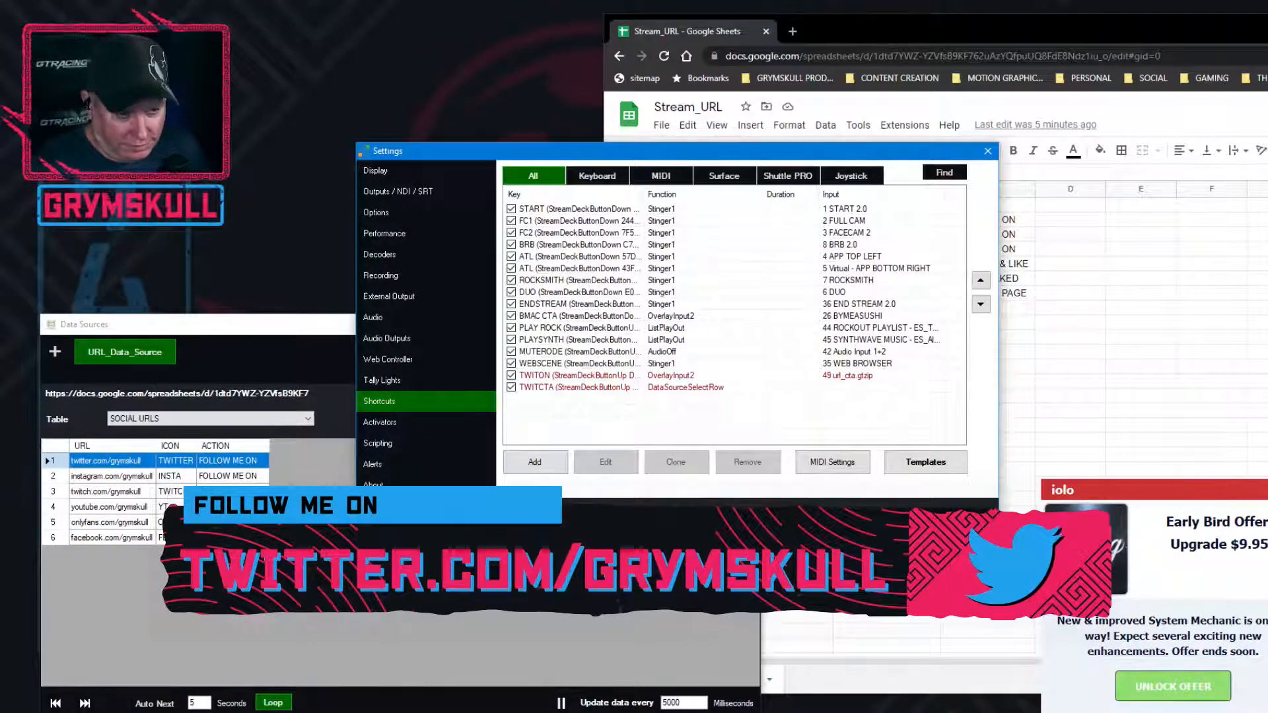
pyautogui.click(625, 390)
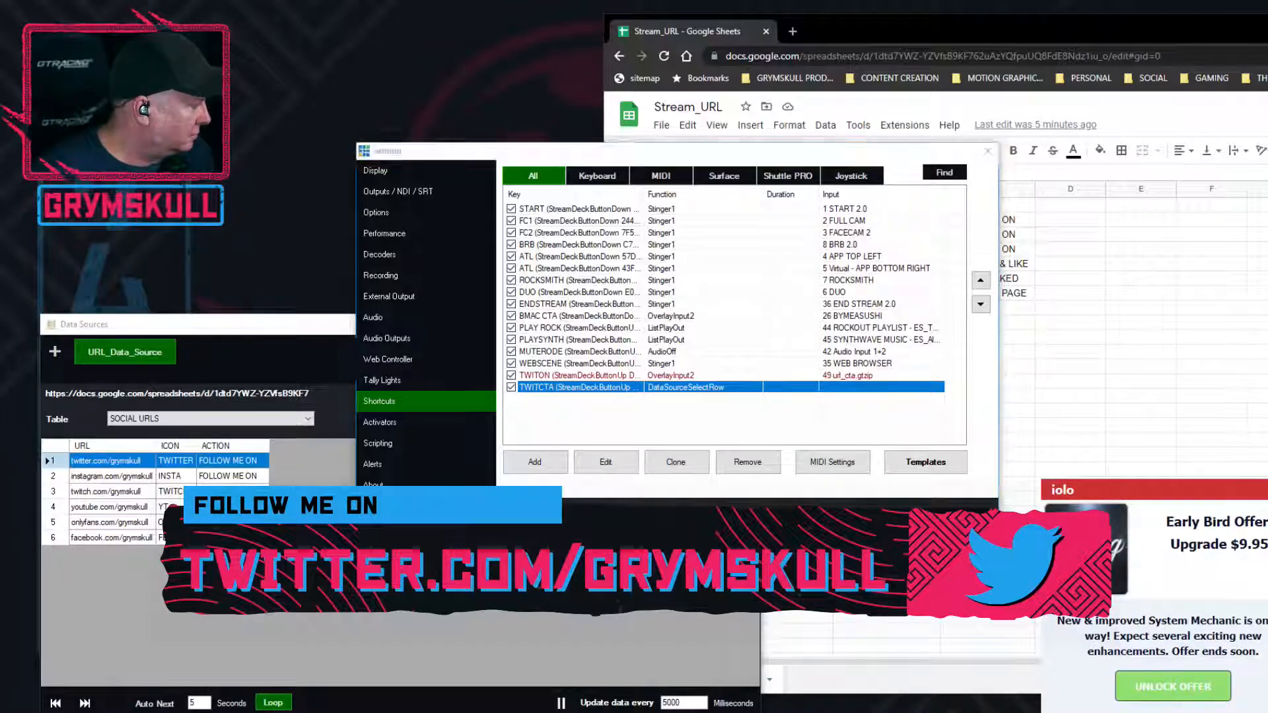
pyautogui.click(878, 520)
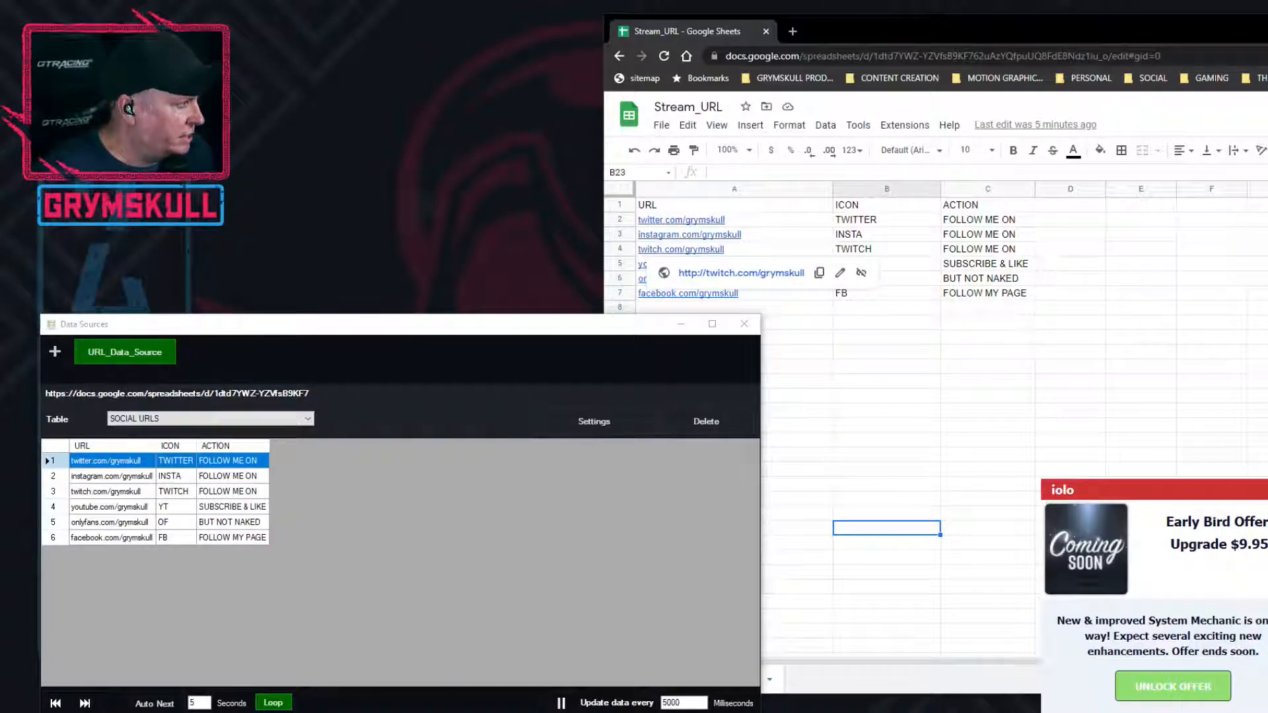
# Open the TWITON shortcut from the settings, review its key, function and input, and close its editor
pyautogui.moveTo(617, 119); pyautogui.dragTo(747, 130)
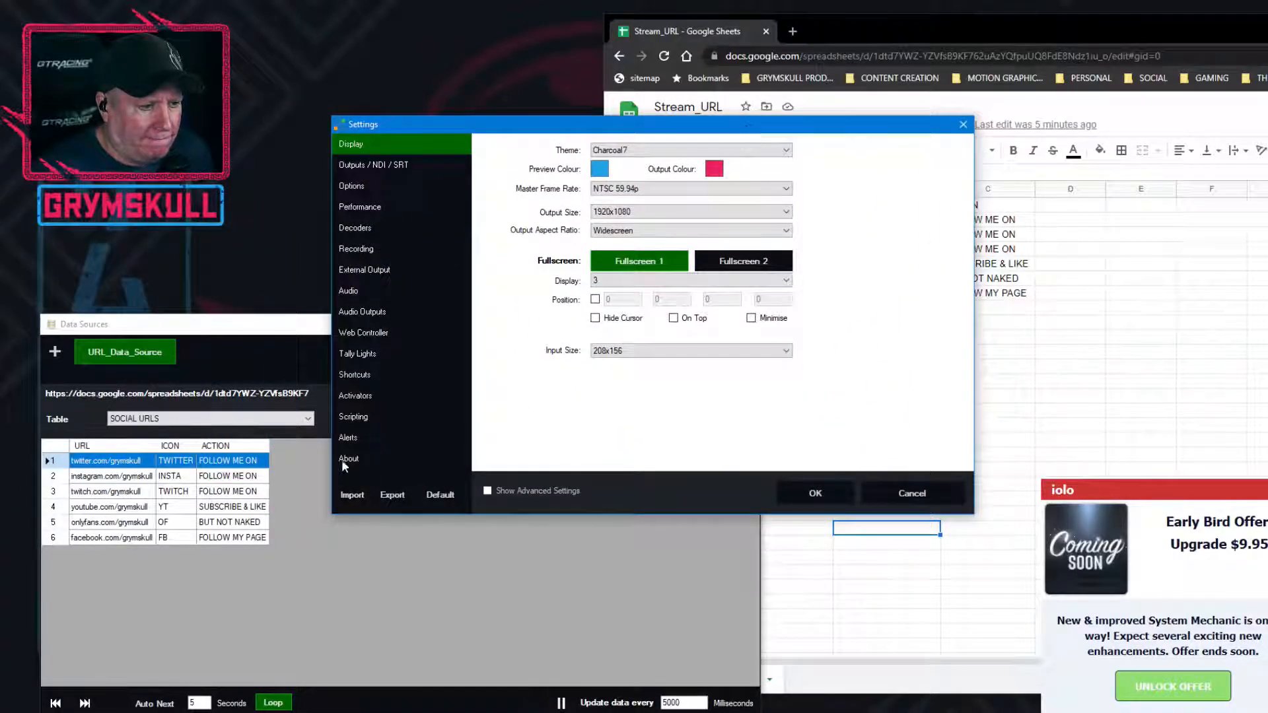
pyautogui.click(366, 376)
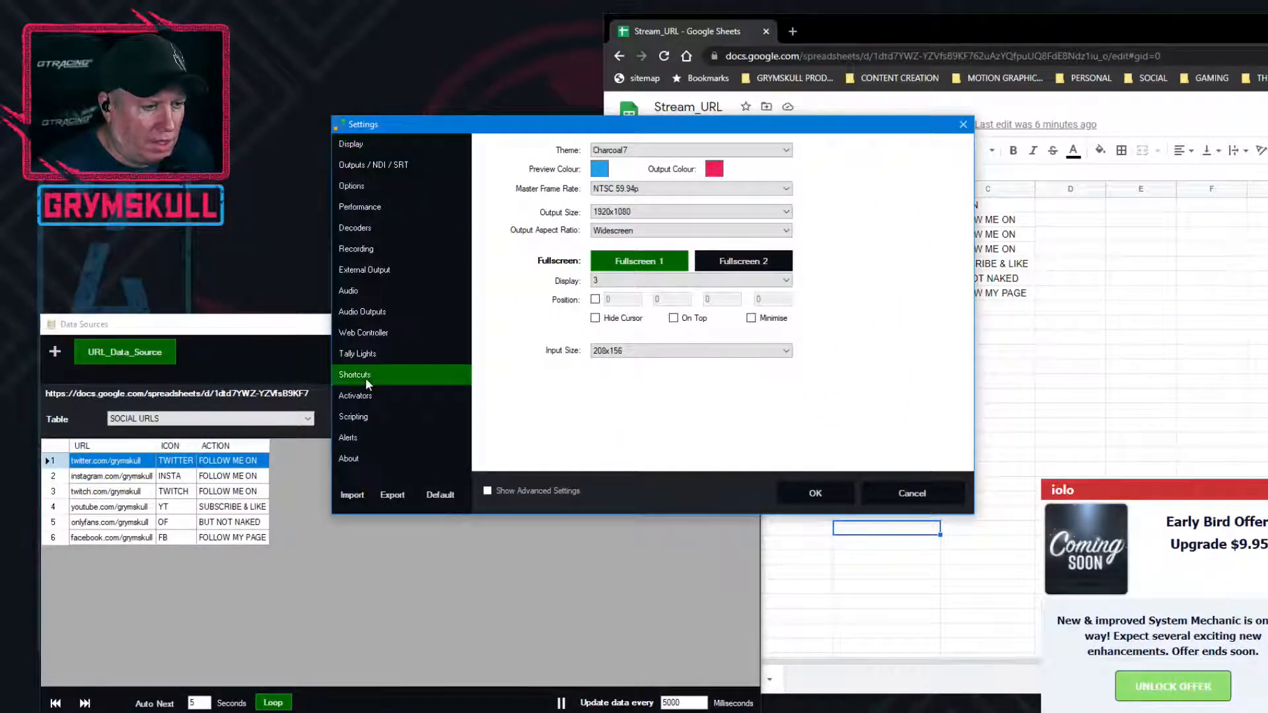
pyautogui.click(554, 350)
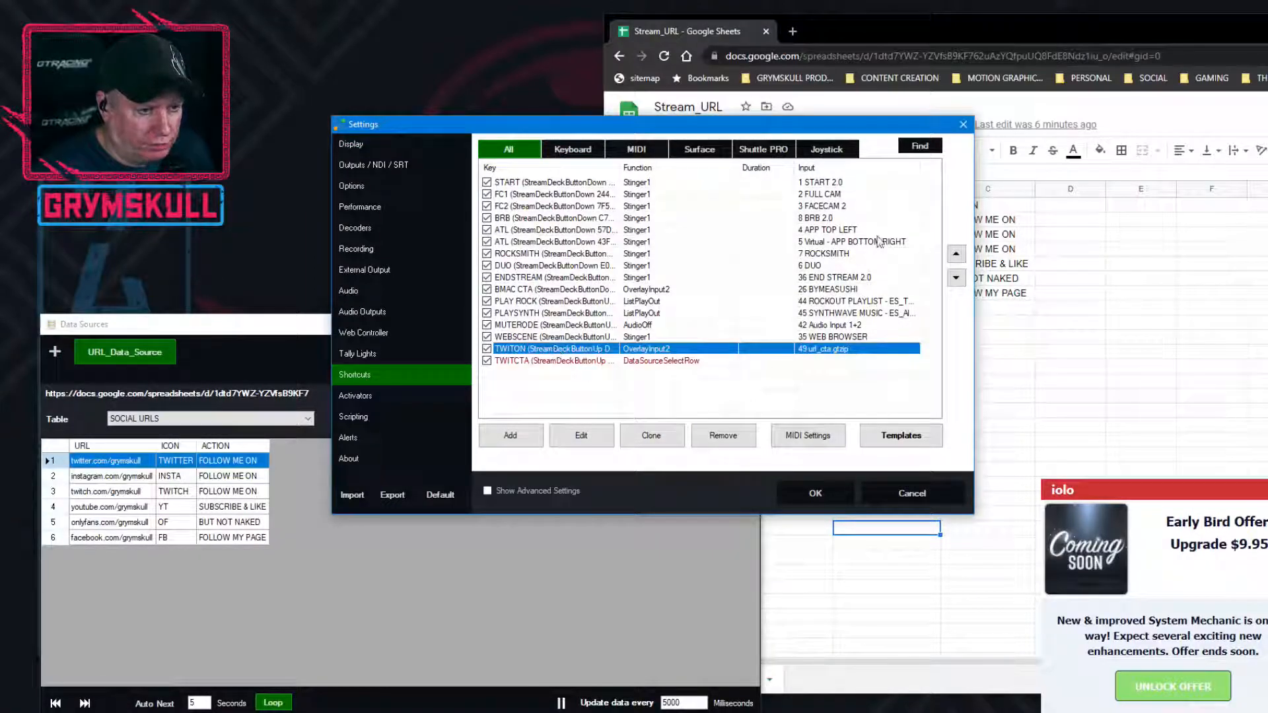
pyautogui.click(584, 442)
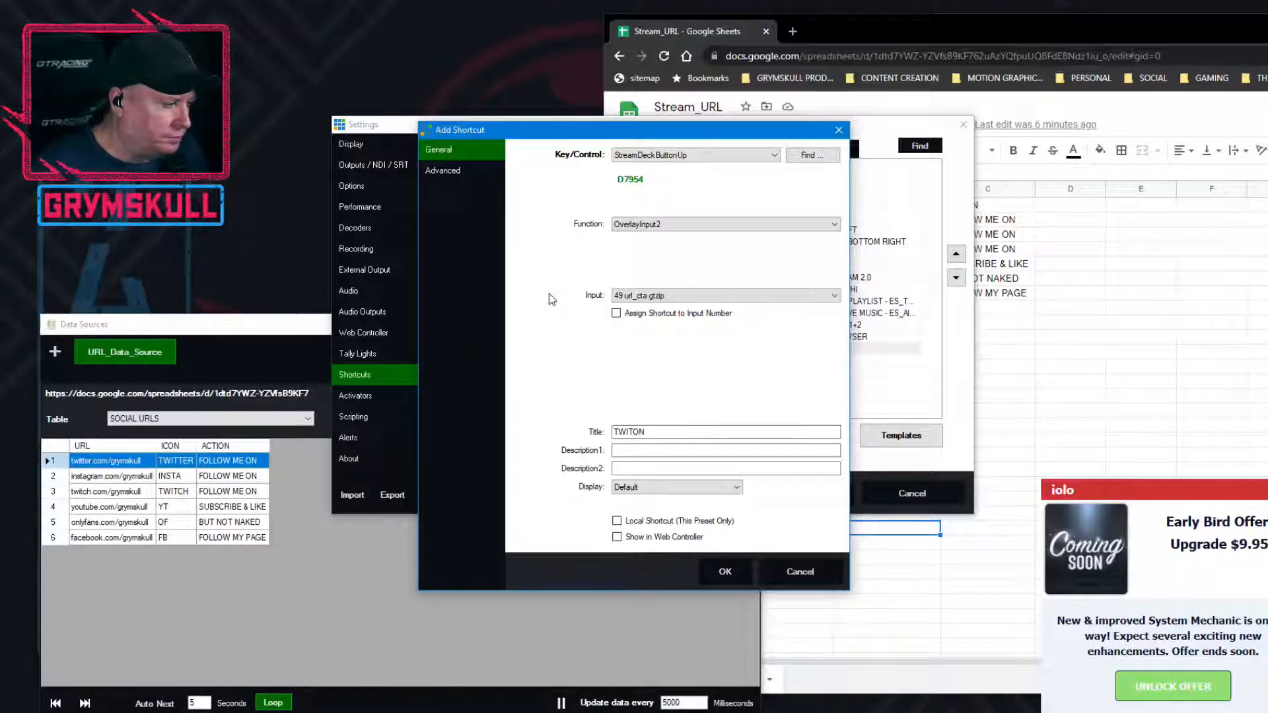
pyautogui.moveTo(532, 131); pyautogui.dragTo(803, 112)
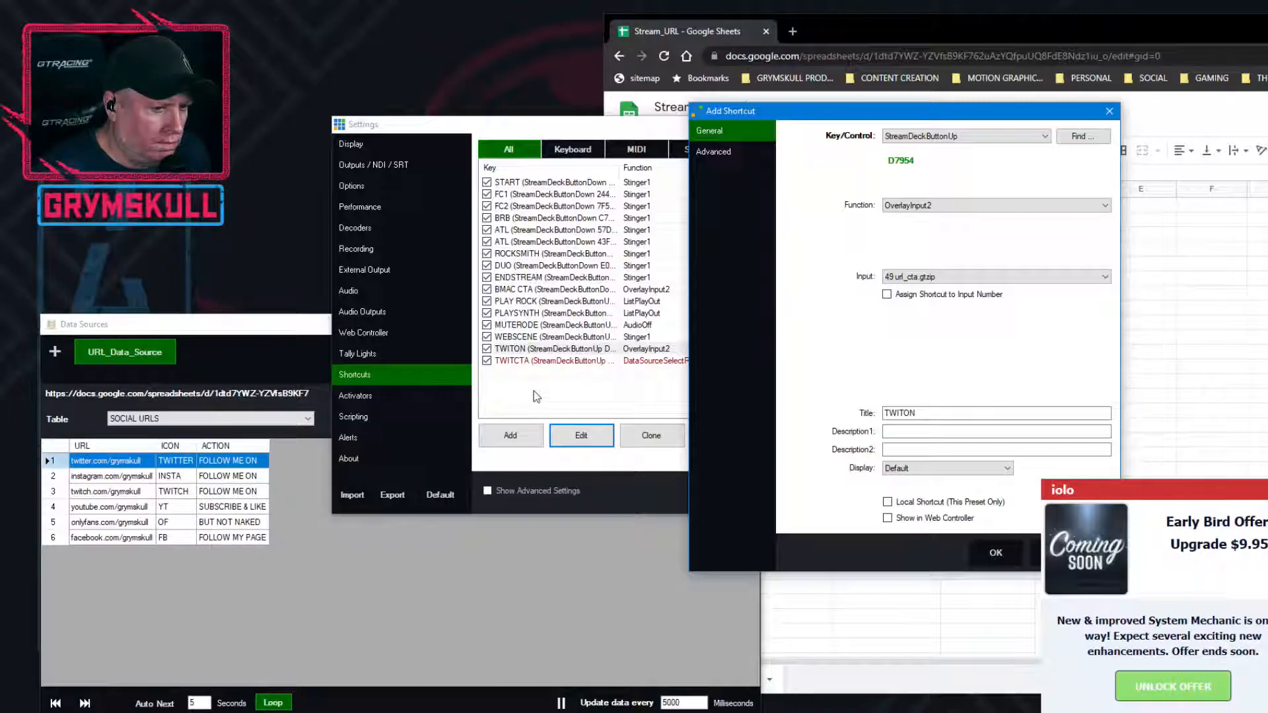
pyautogui.click(996, 557)
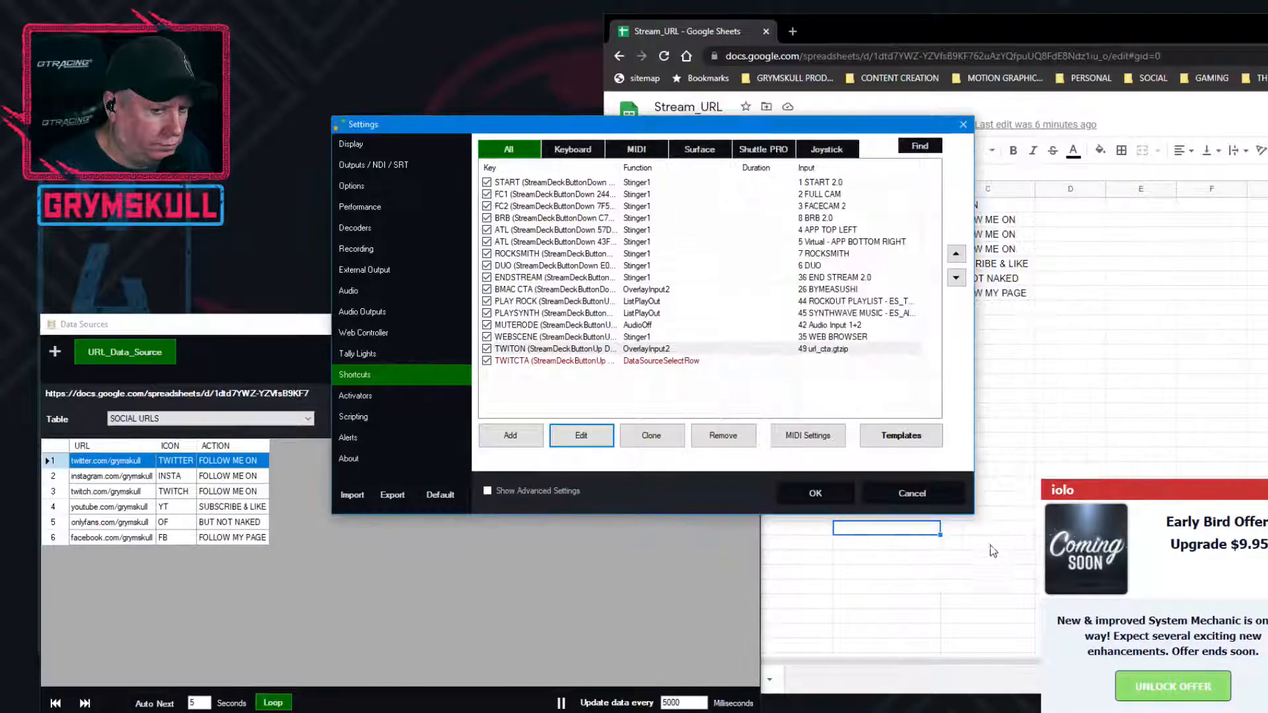
# Move the TWITCTA shortcut above TWITON in the shortcut list and save the settings
pyautogui.click(588, 366)
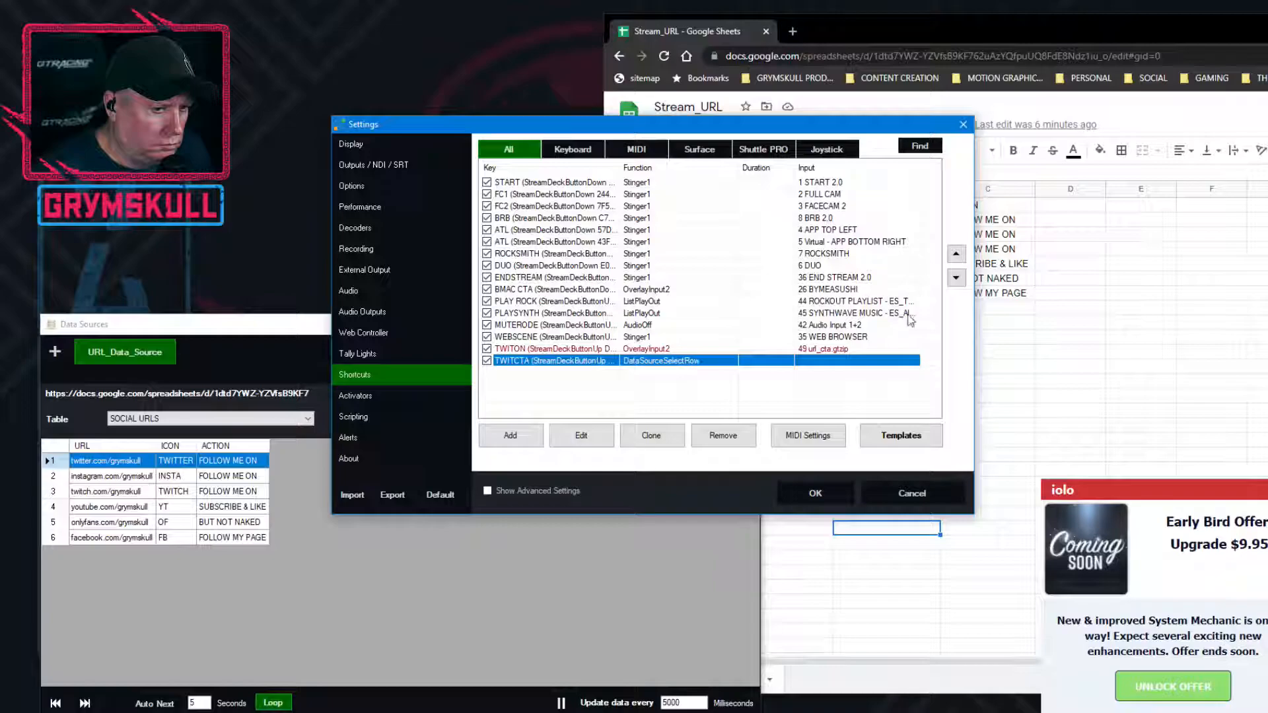
pyautogui.click(957, 255)
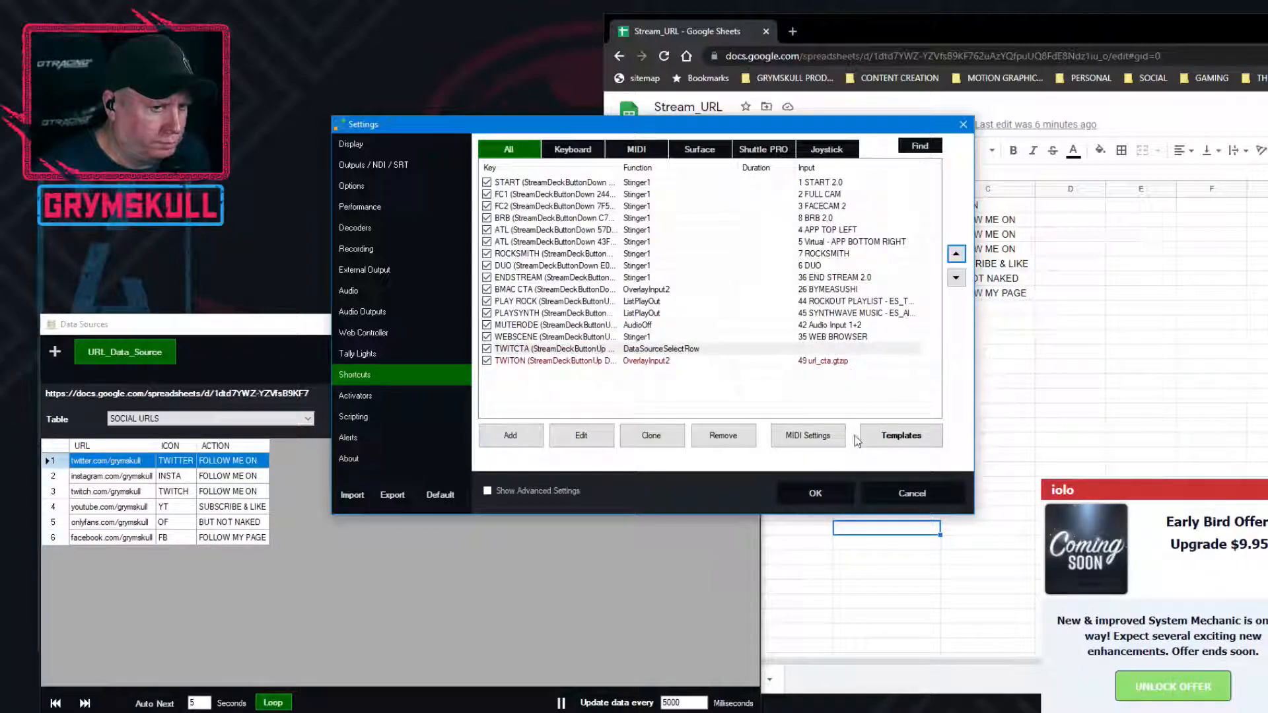
pyautogui.click(829, 494)
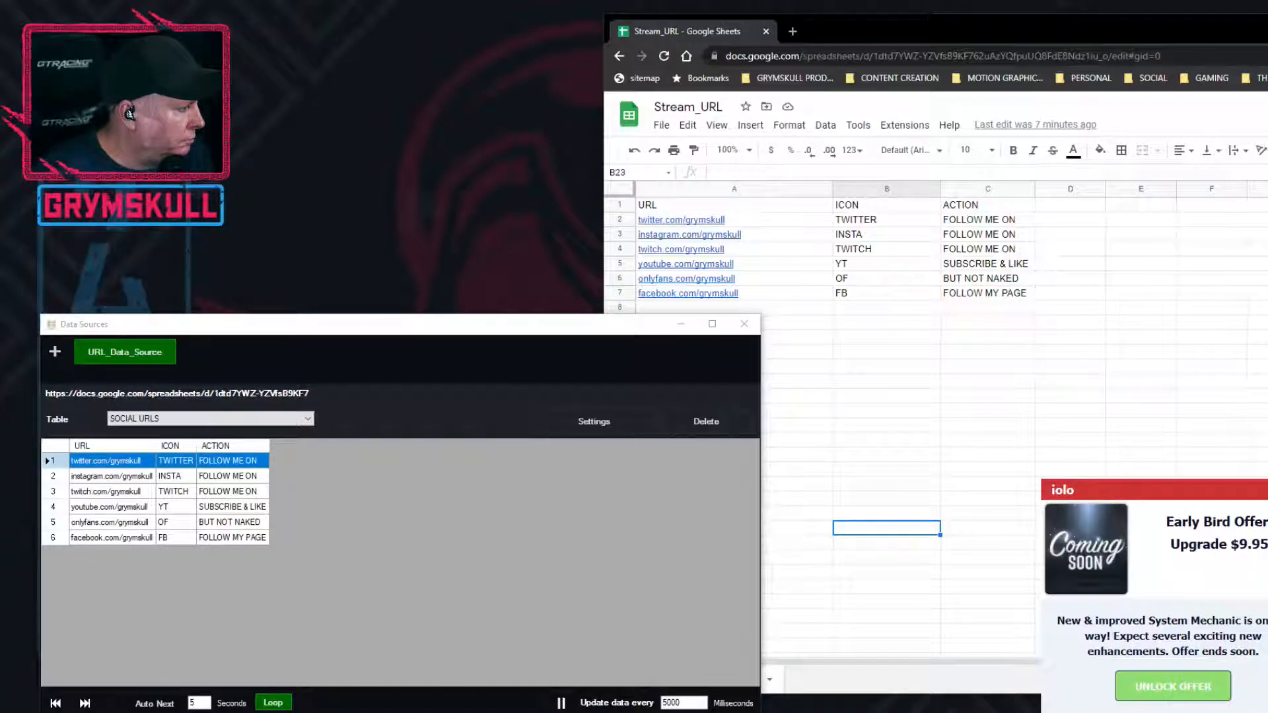
# Reopen the shortcut settings, check the details of the TWITON shortcut and accept them
pyautogui.moveTo(0, 173); pyautogui.dragTo(738, 146)
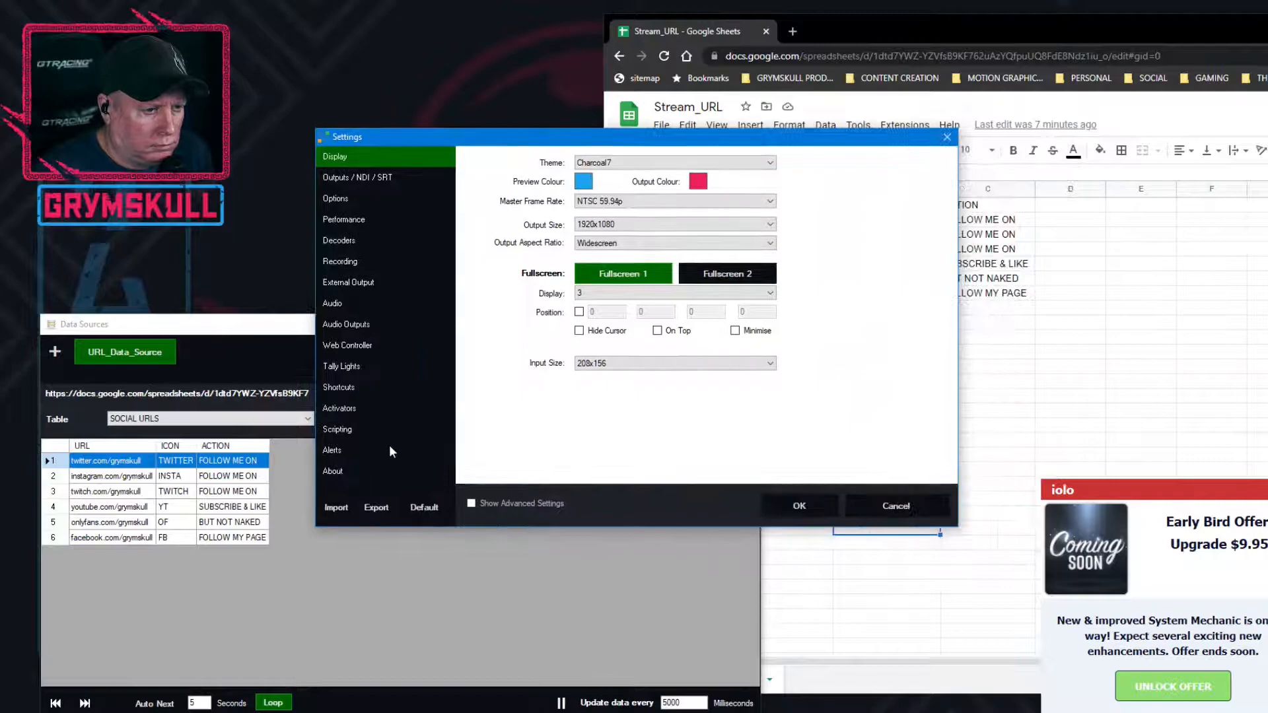
pyautogui.click(351, 389)
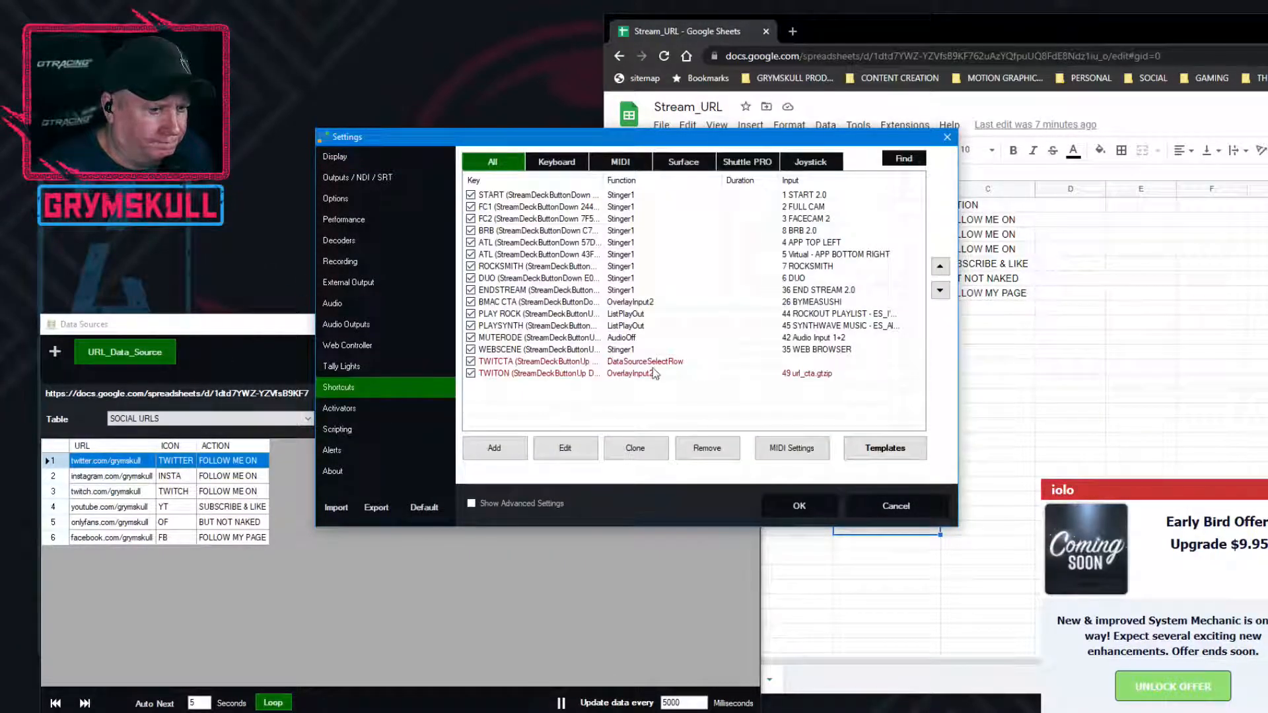
pyautogui.click(532, 374)
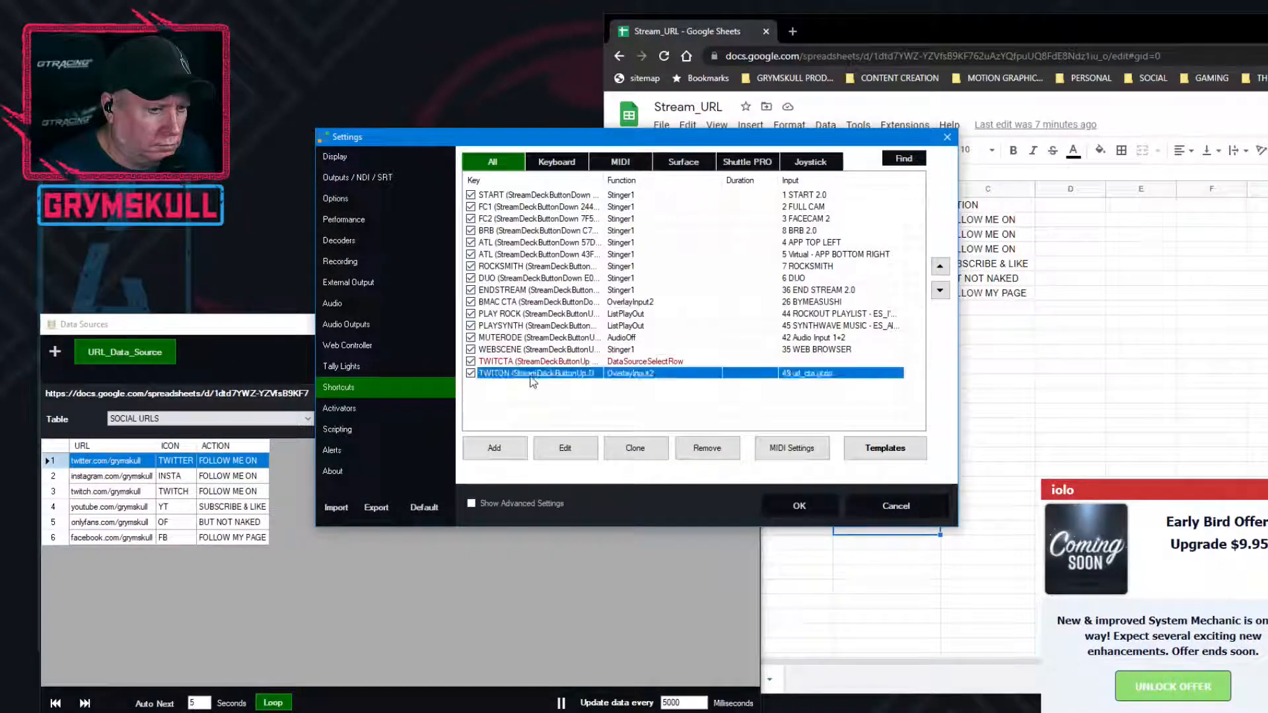
pyautogui.click(566, 452)
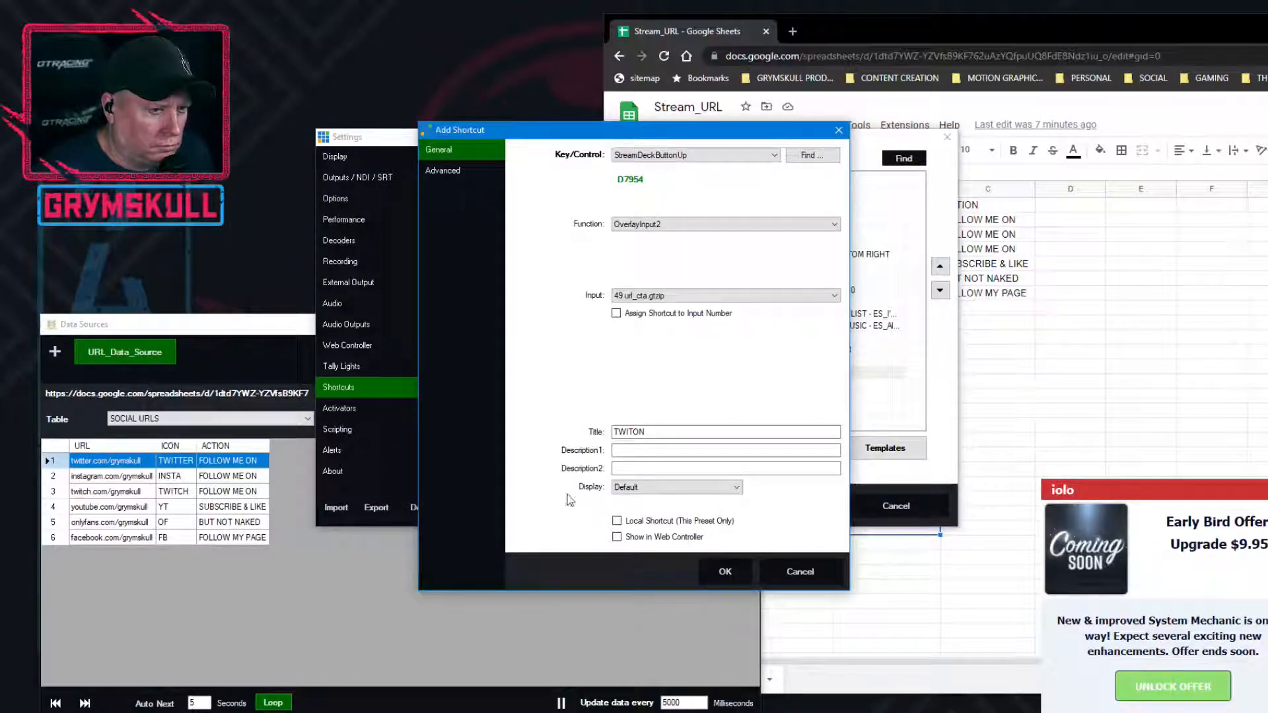
pyautogui.click(728, 571)
# Open the TWITCTA shortcut for editing and review its DataSourceSelectRow value
pyautogui.click(566, 365)
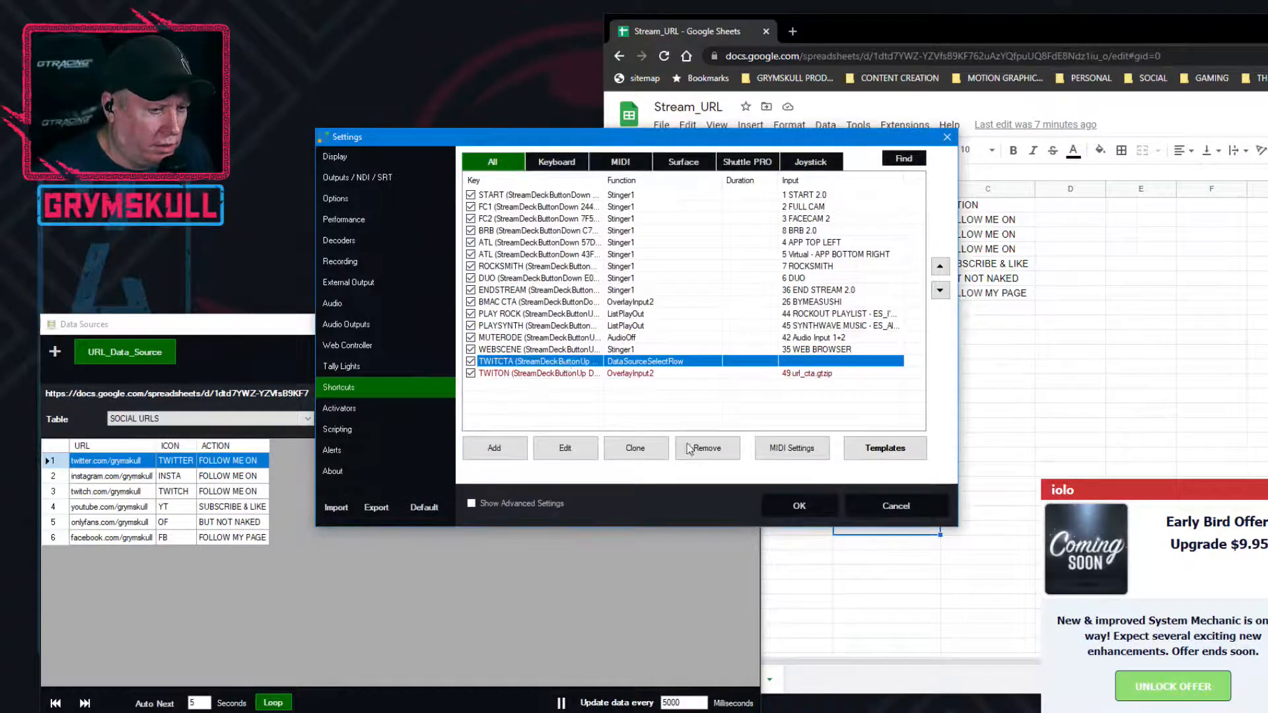
pyautogui.click(566, 453)
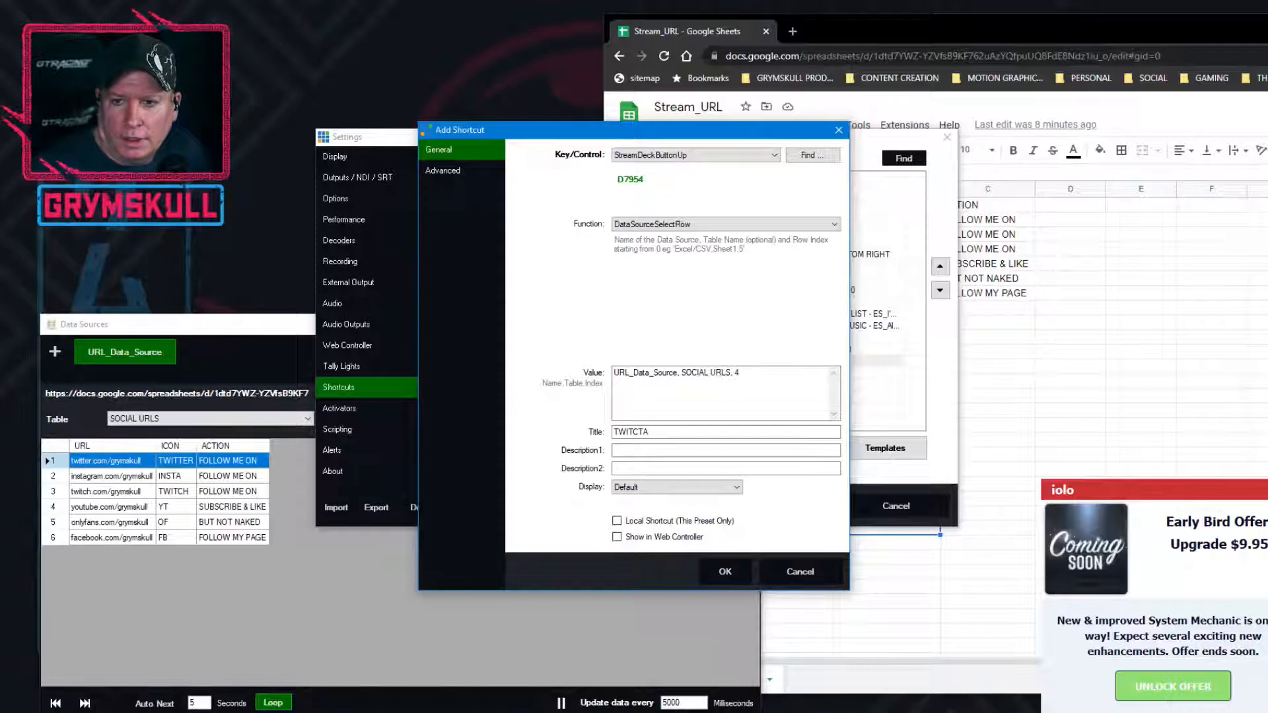
# Switch to the Stream_URL Google Sheet and rename the SOCIAL URLS sheet as SOCIAL_URLS
pyautogui.click(720, 31)
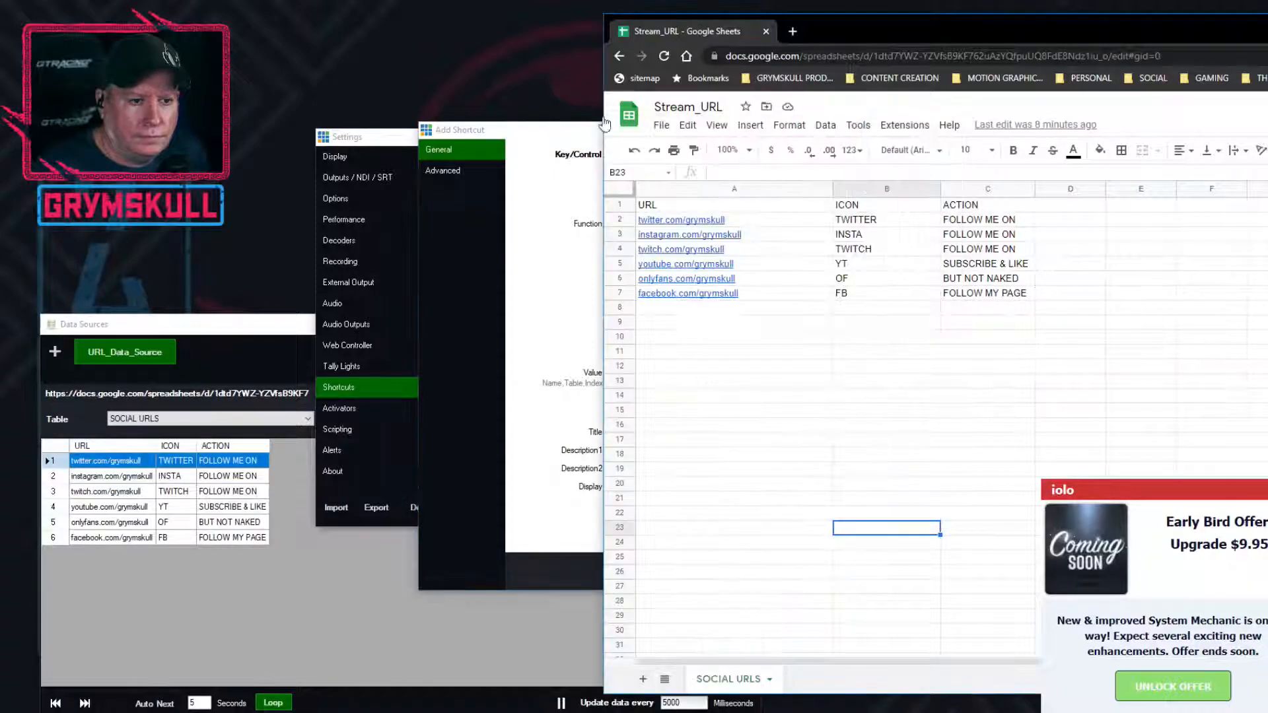
pyautogui.rightClick(733, 682)
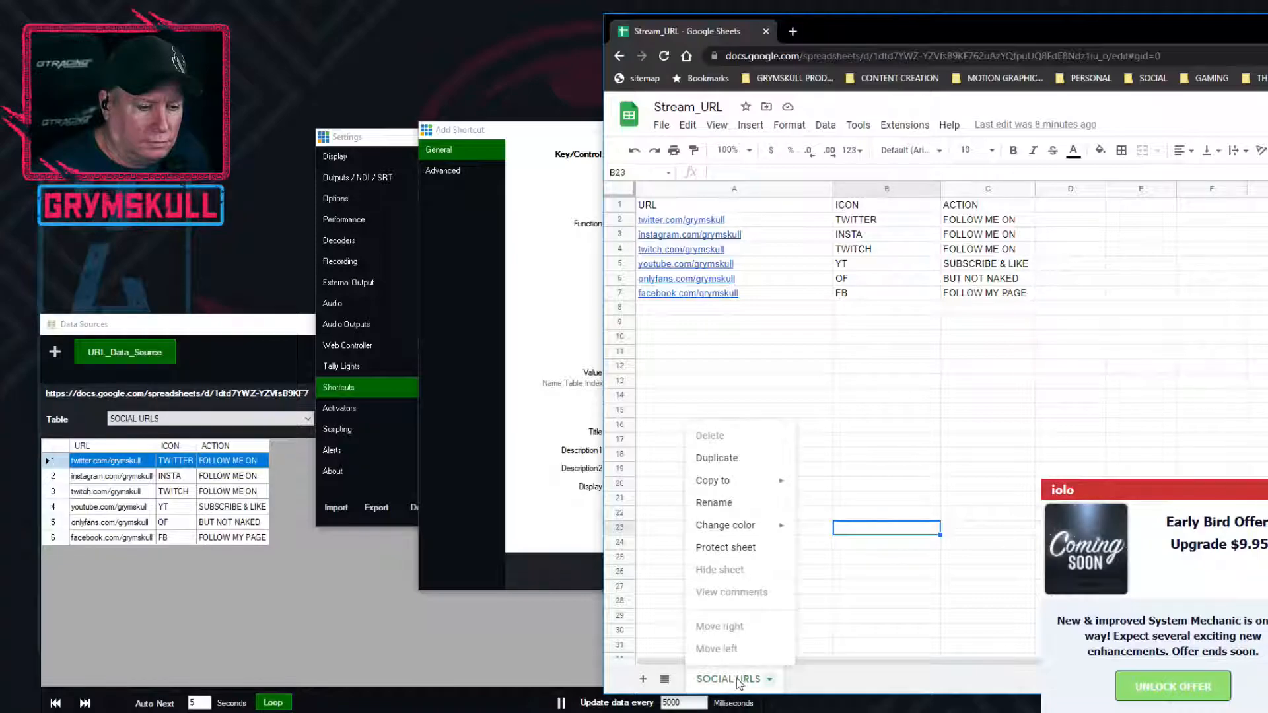
pyautogui.doubleClick(740, 683)
pyautogui.click(738, 681)
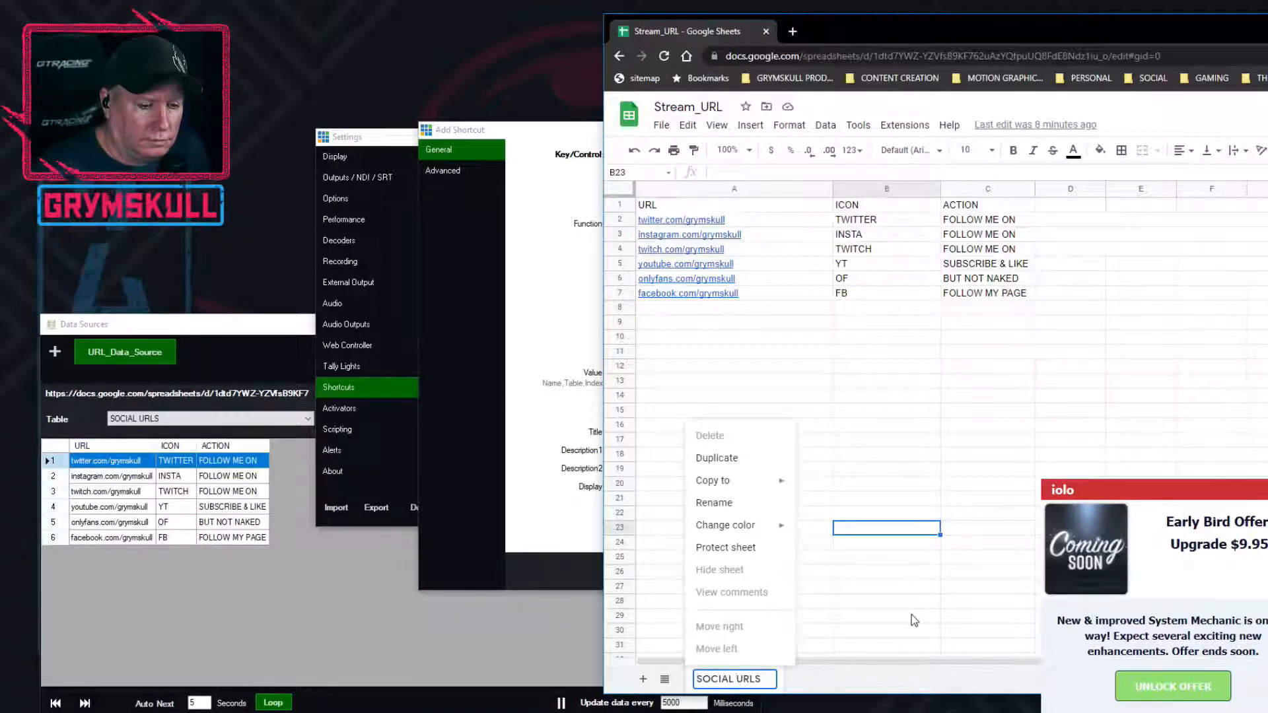
pyautogui.press('BackSpace')
pyautogui.write('_')
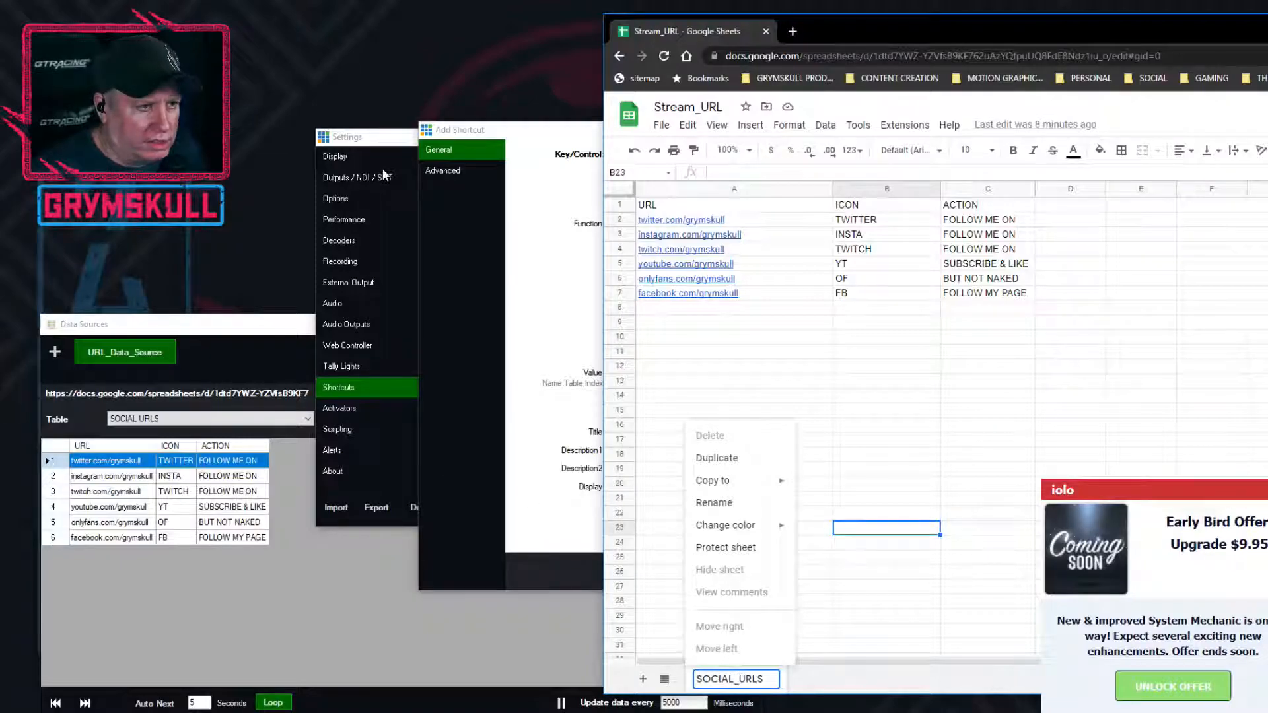
# Return to the vMix shortcut editor, accept the TWITCTA shortcut and save the settings
pyautogui.click(487, 127)
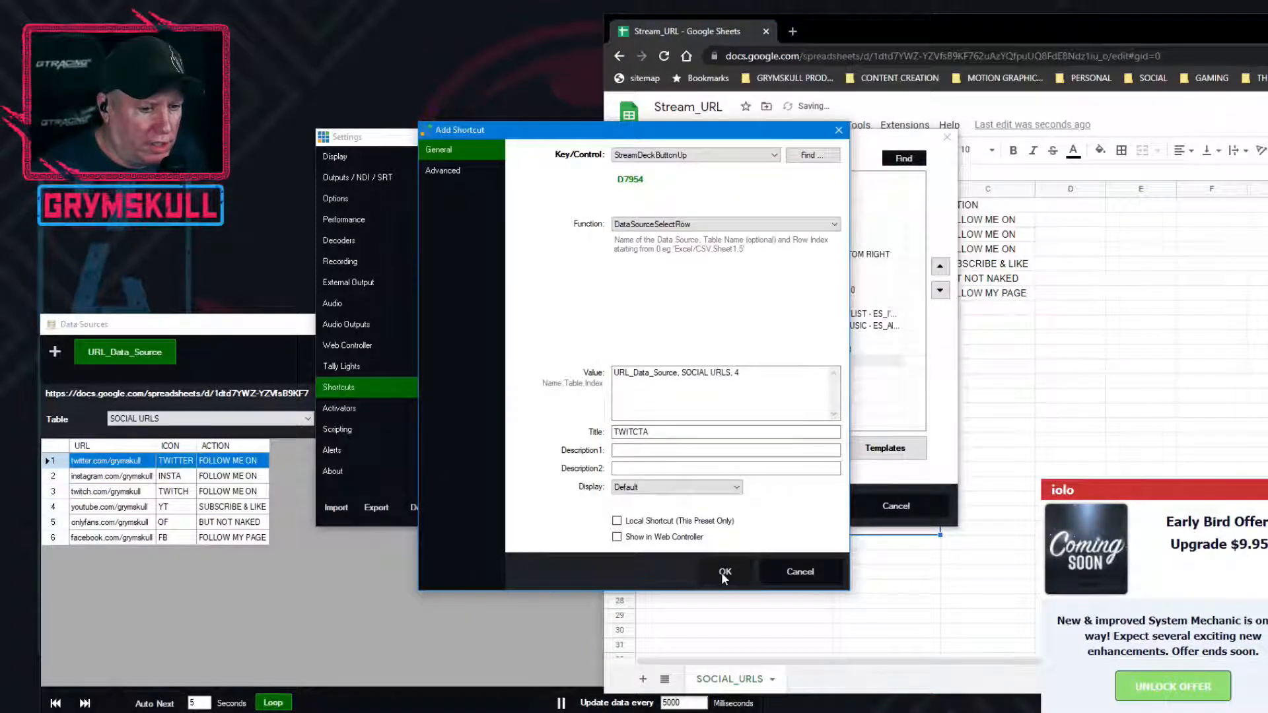
pyautogui.click(724, 573)
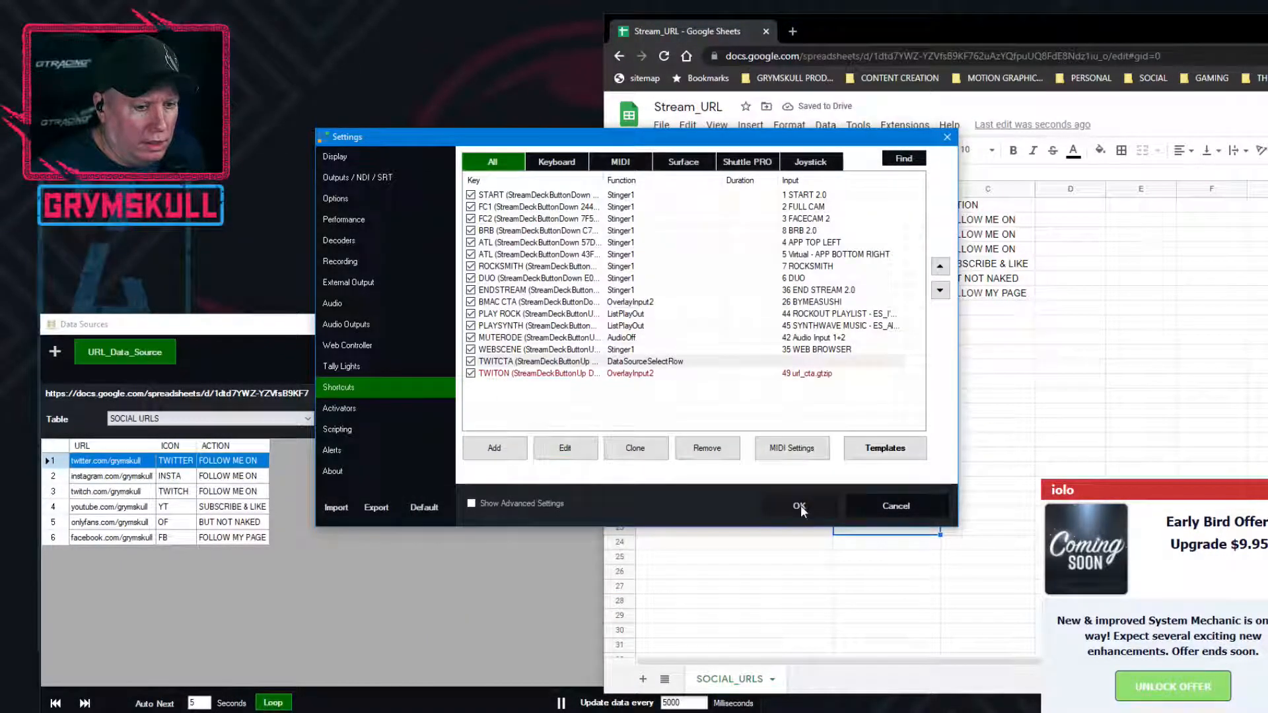
pyautogui.click(799, 506)
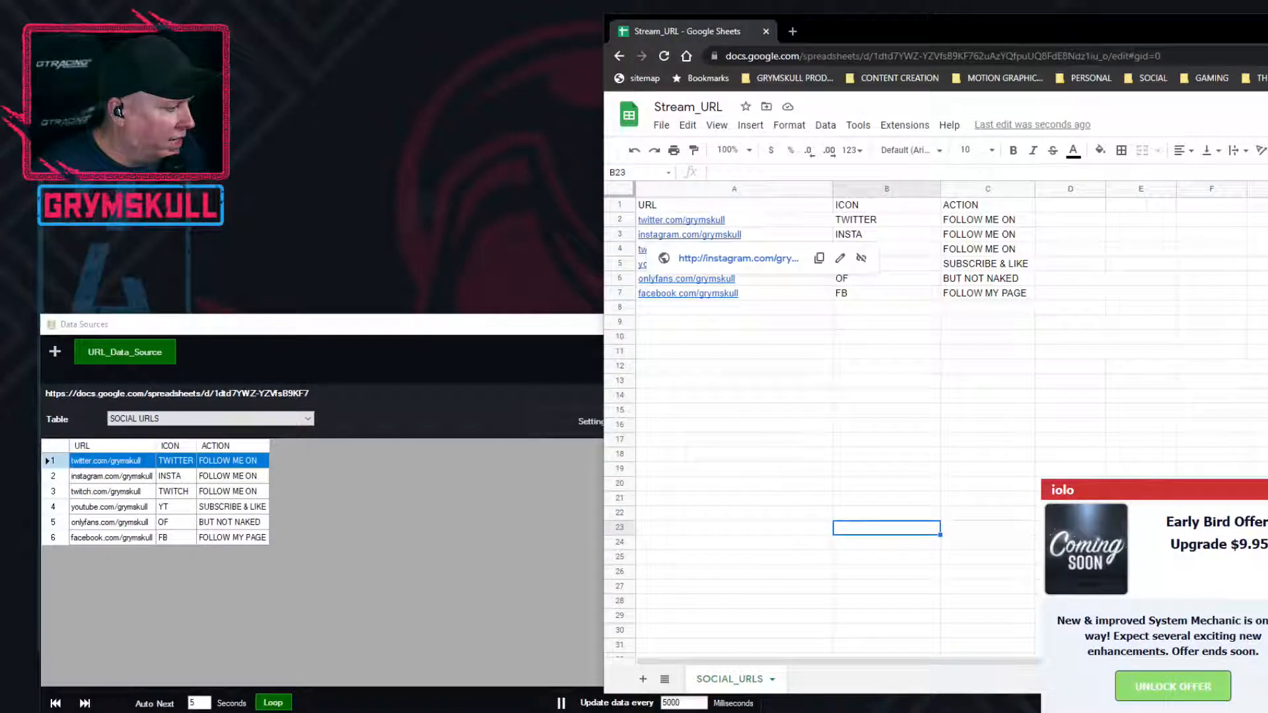
# Try the SOCIAL_URLS and Sheet1 tables in the URL_Data_Source data source
pyautogui.hotkey('alt', 'Tab')
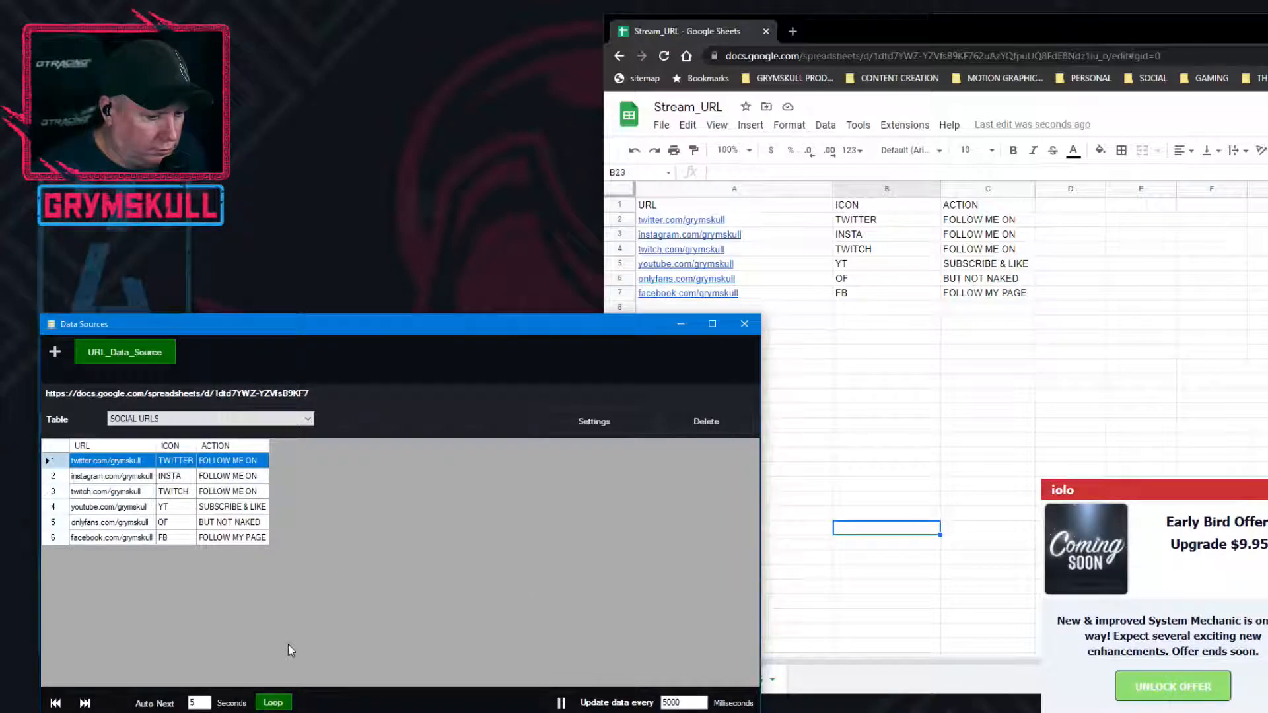
pyautogui.click(149, 422)
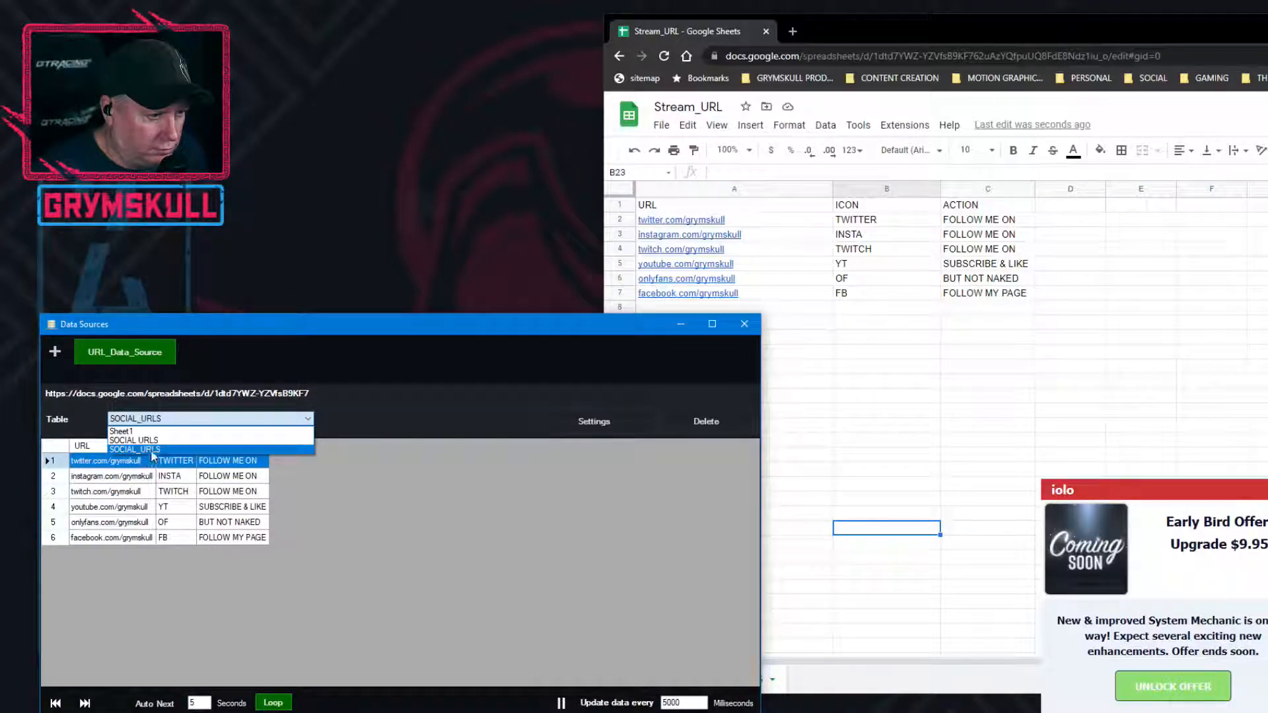
pyautogui.click(148, 449)
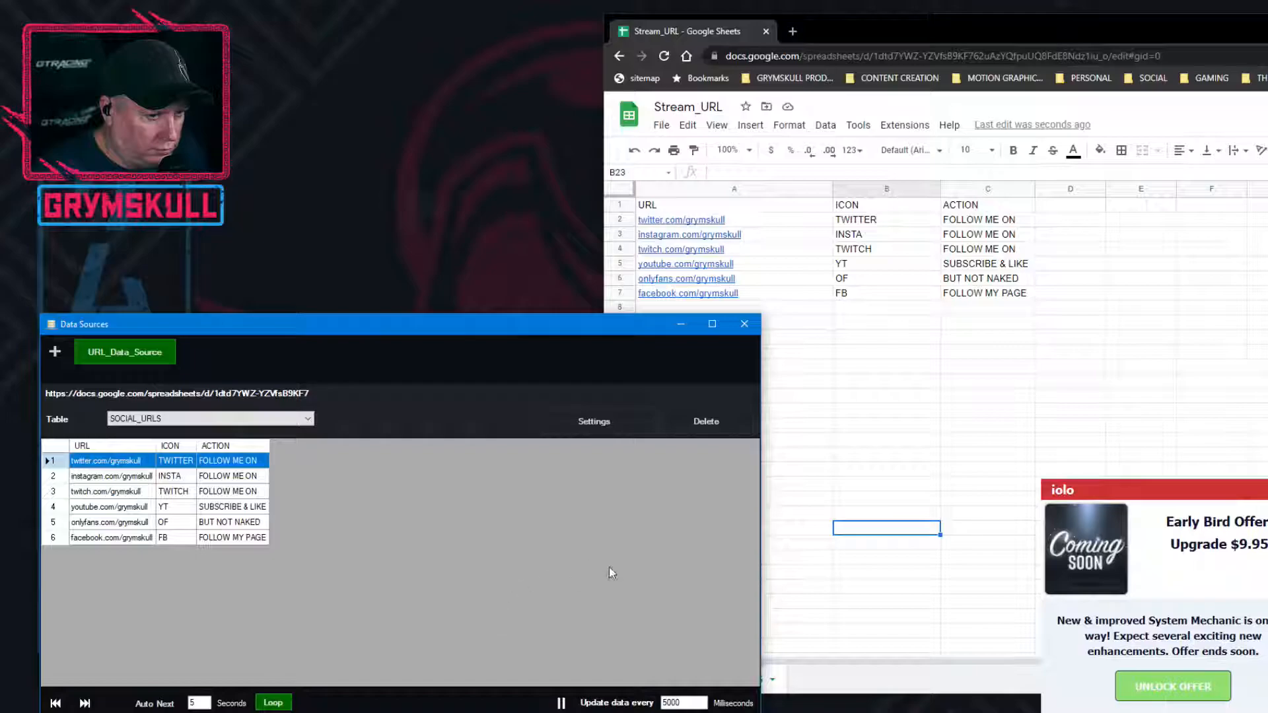
pyautogui.click(216, 421)
pyautogui.click(215, 433)
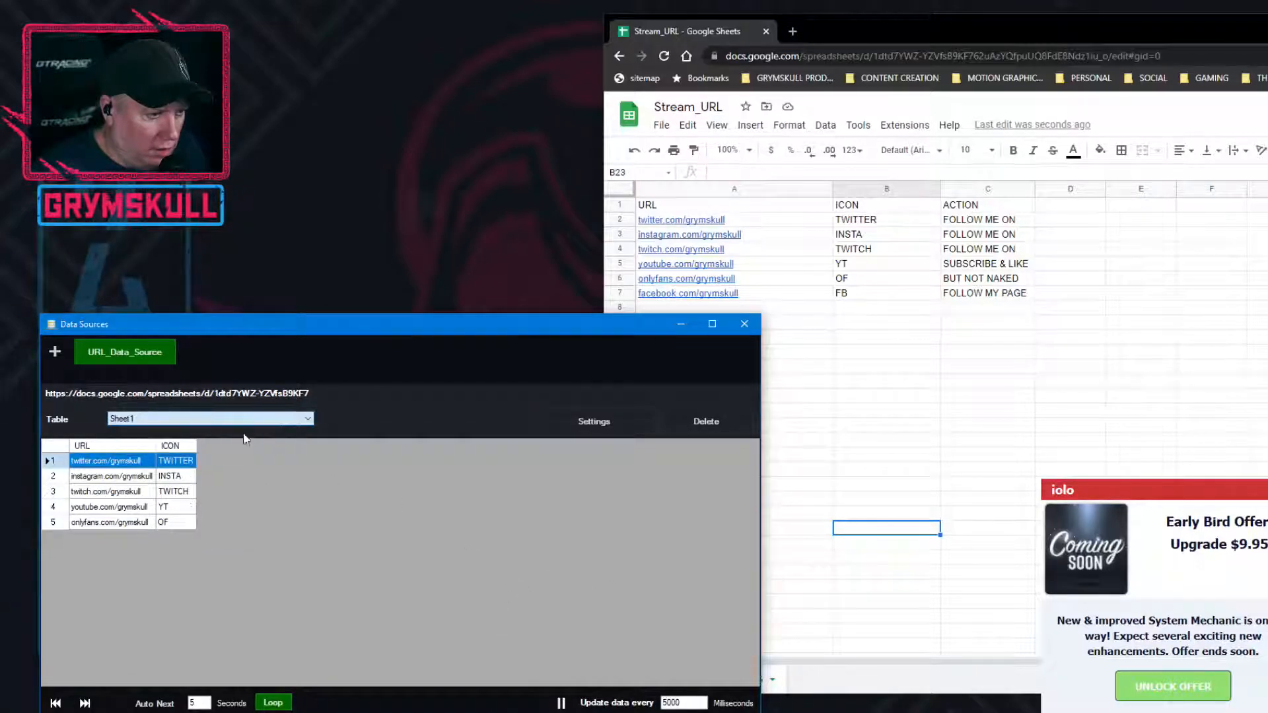
# Delete the URL_Data_Source data source and add a new Google Sheets data source
pyautogui.click(710, 429)
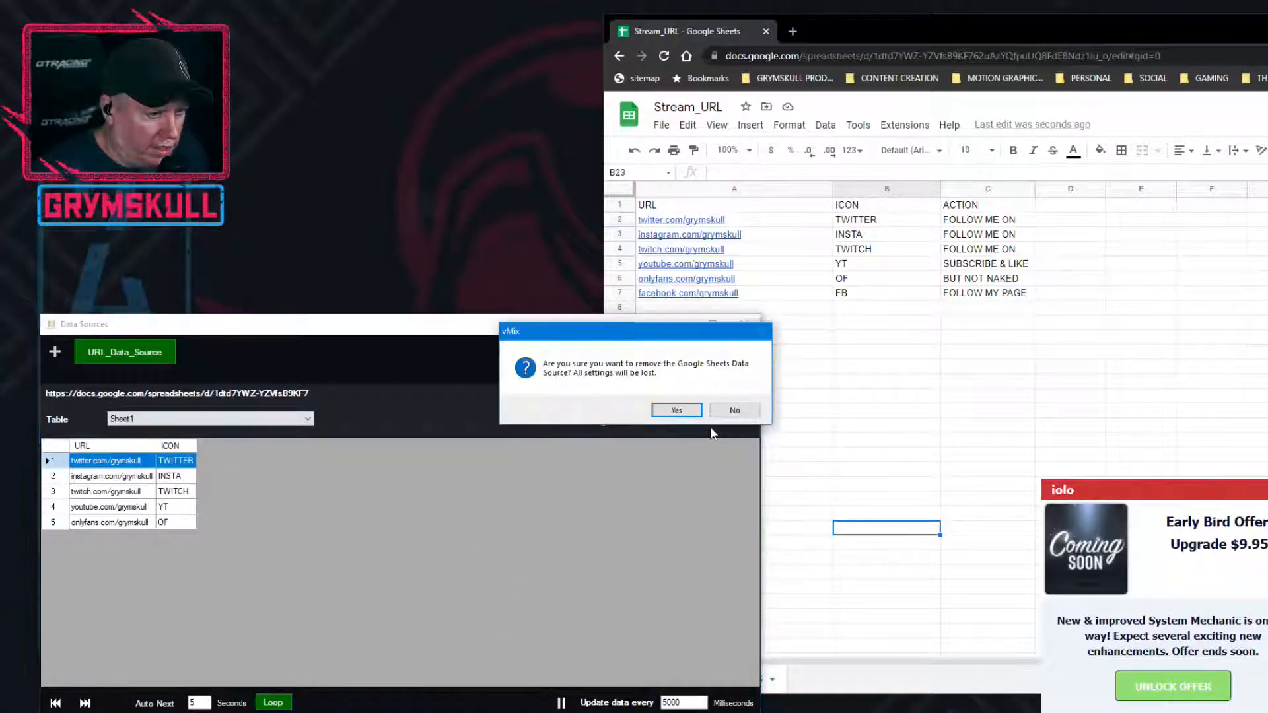
pyautogui.click(677, 410)
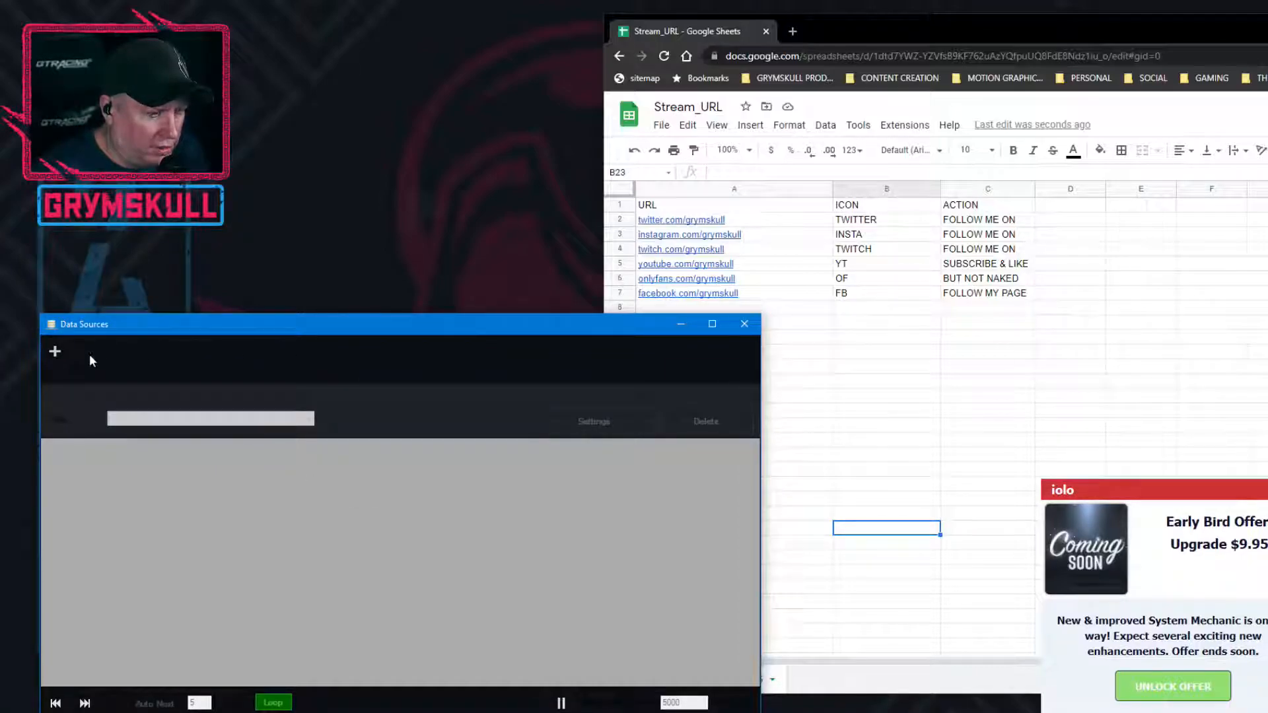
pyautogui.click(56, 350)
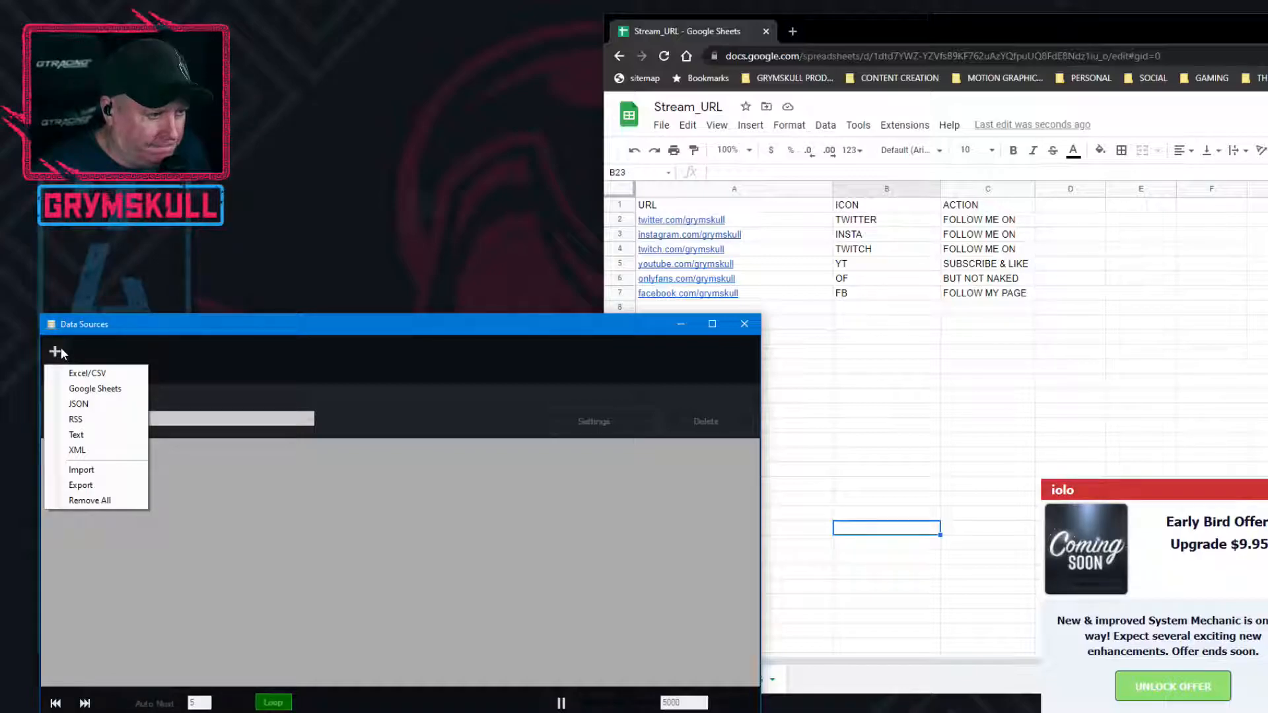
pyautogui.click(239, 532)
pyautogui.click(55, 350)
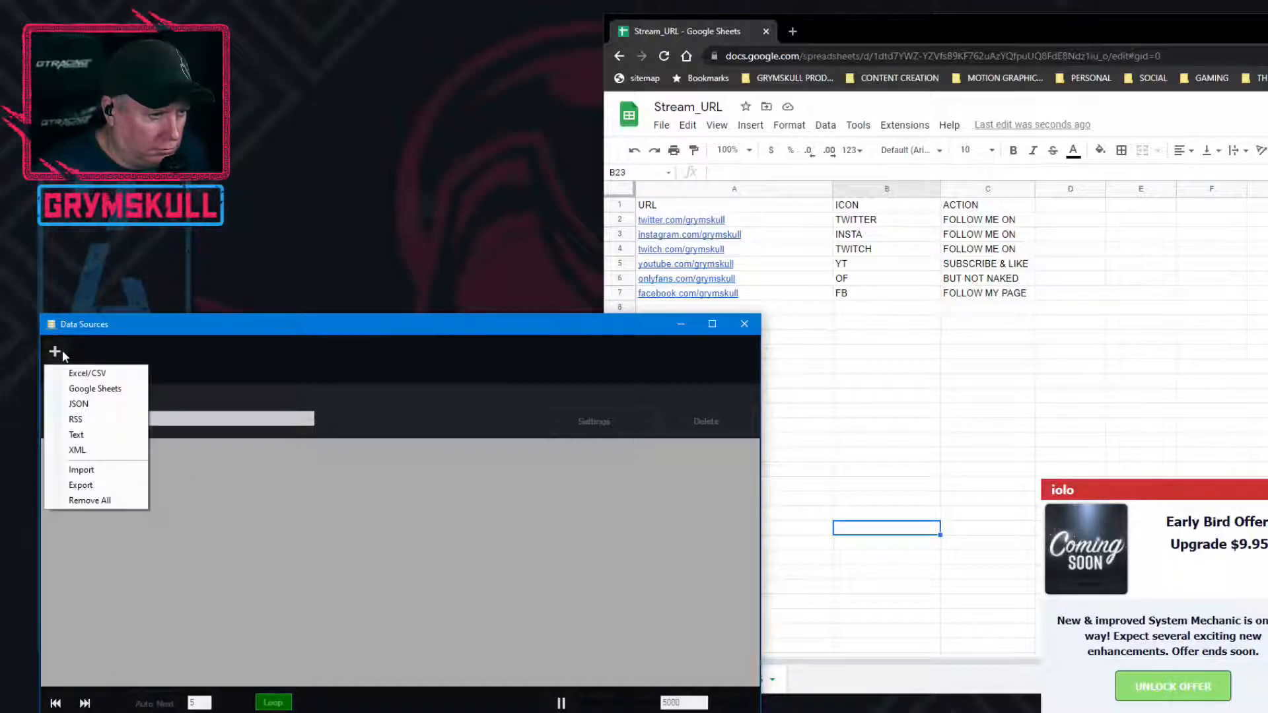
pyautogui.click(73, 390)
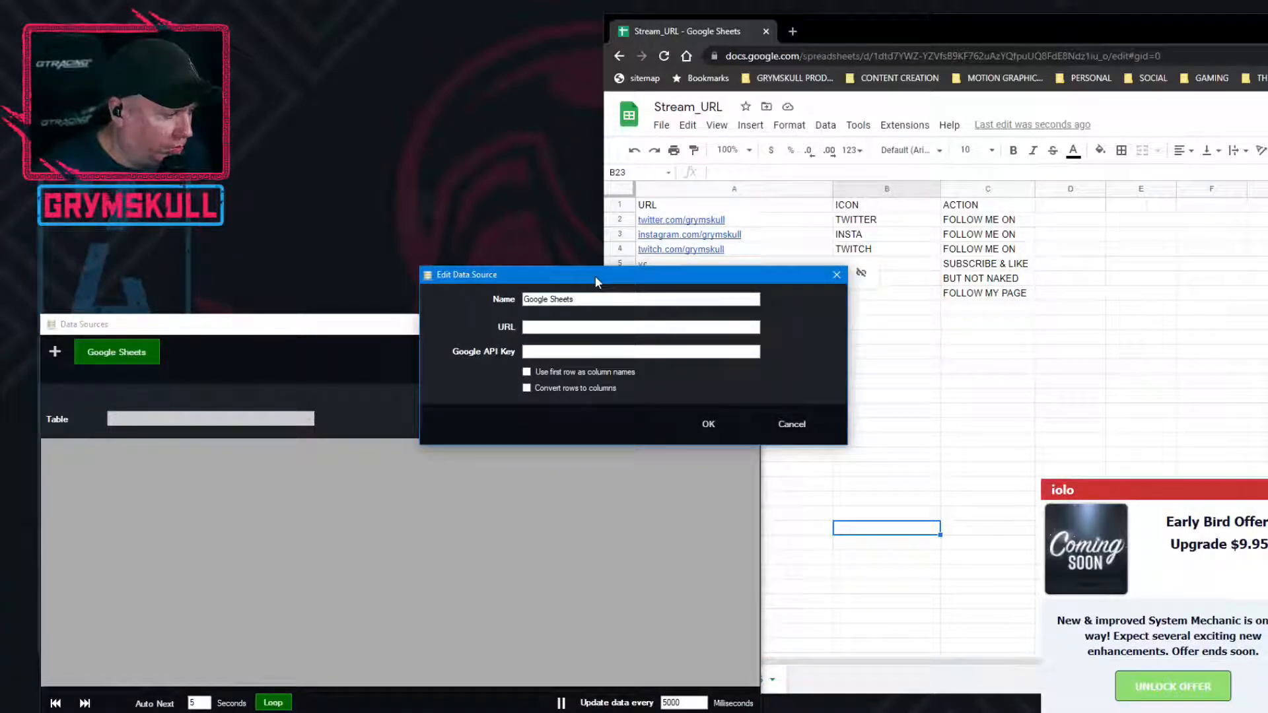
pyautogui.moveTo(595, 278); pyautogui.dragTo(1267, 278)
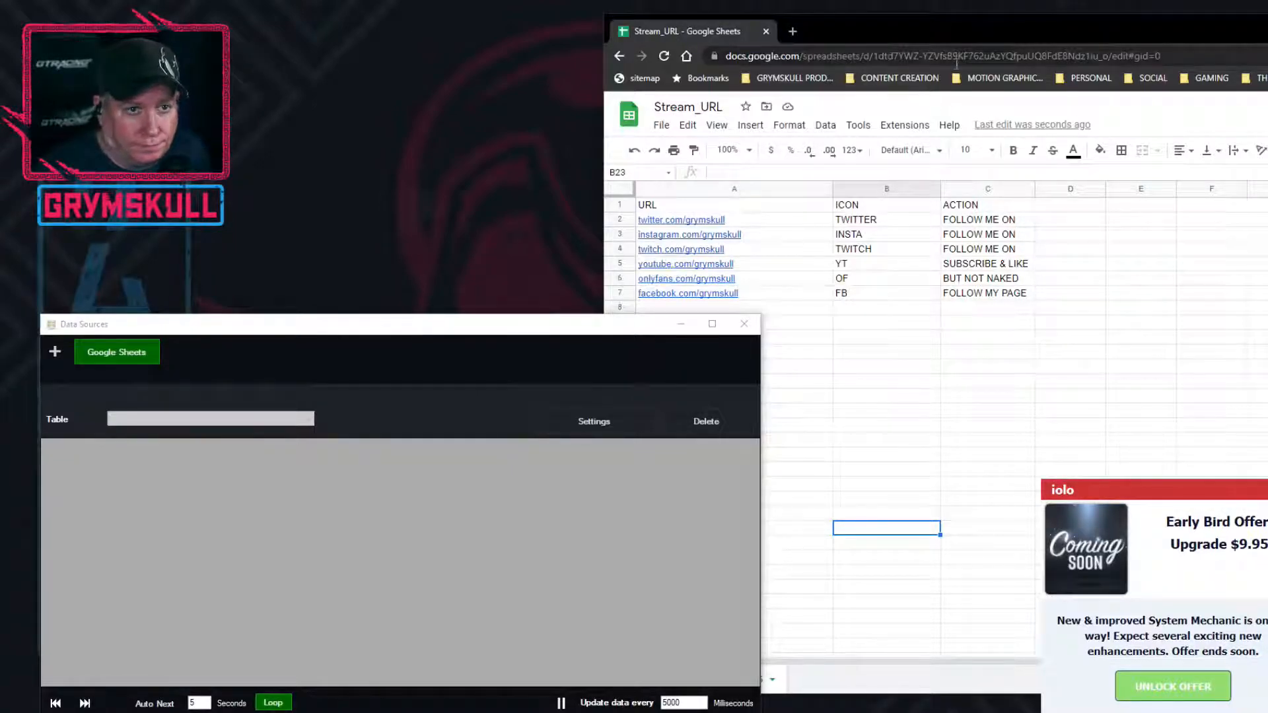
# Copy the spreadsheet's web address and complete the new data source with the name URL_Data_Source, that URL and the Google API key
pyautogui.click(1192, 55)
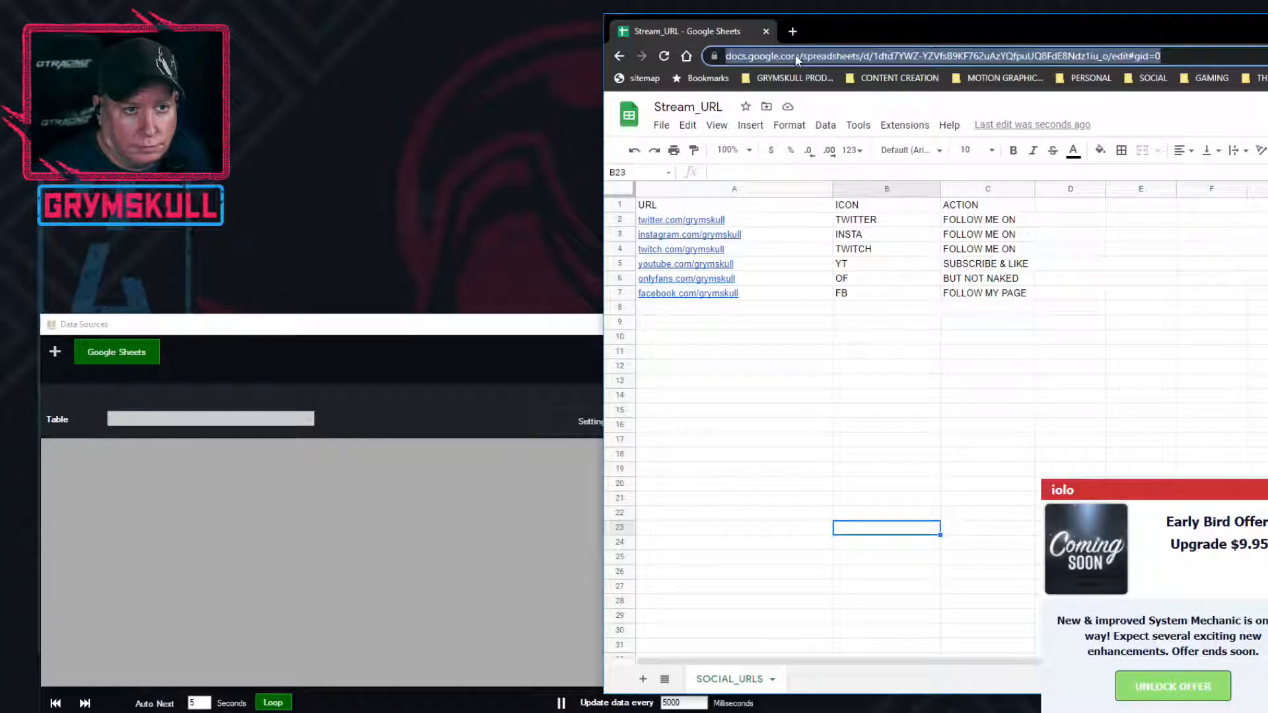
pyautogui.rightClick(794, 55)
pyautogui.click(829, 153)
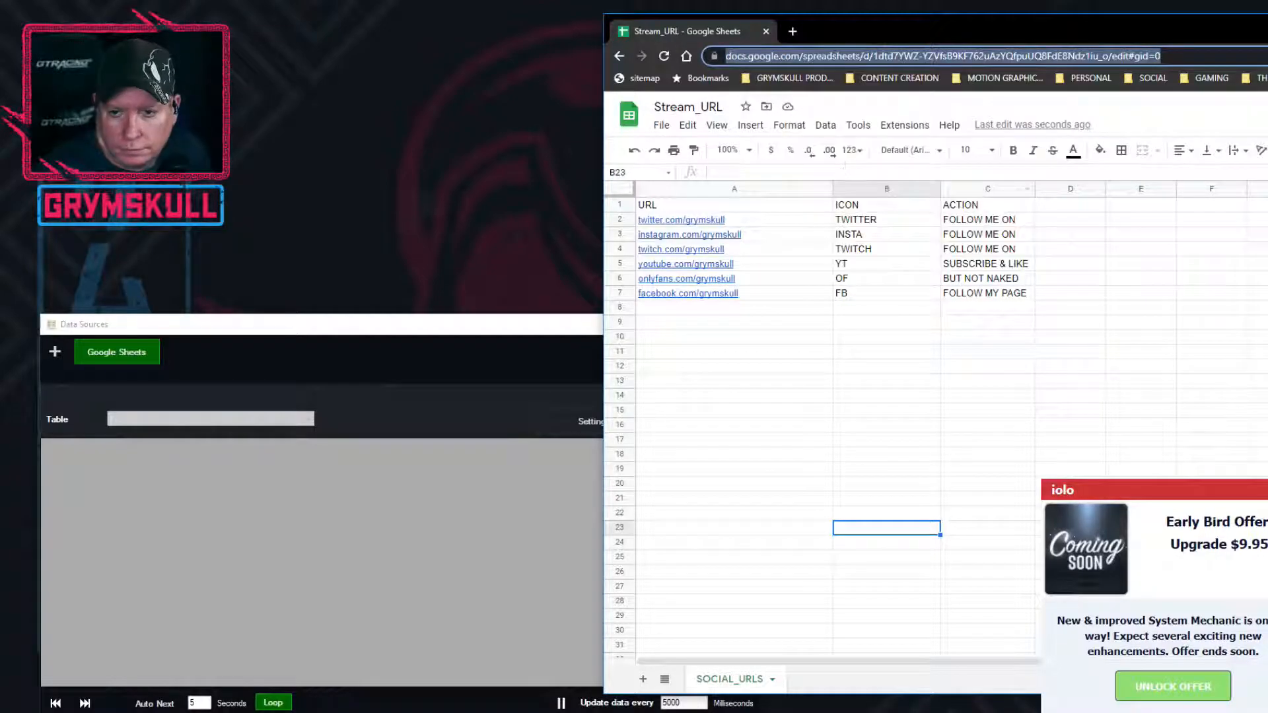
pyautogui.hotkey('alt', 'Tab')
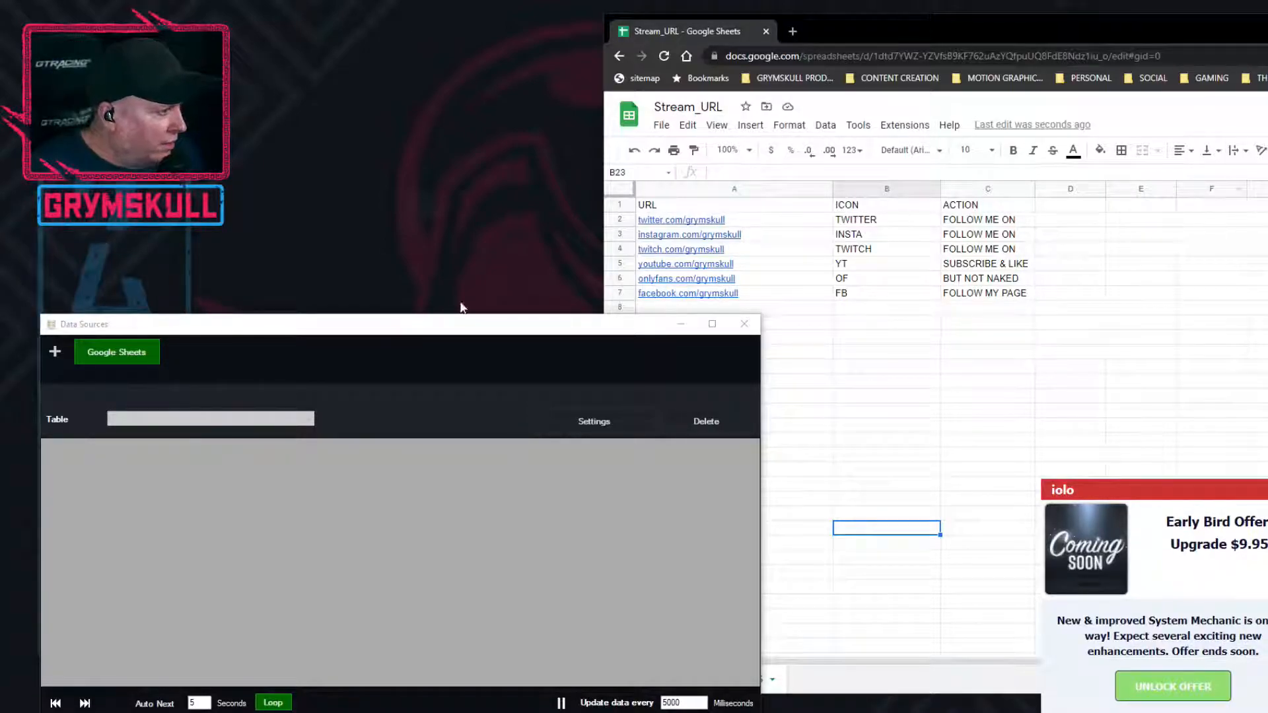
pyautogui.moveTo(687, 250)
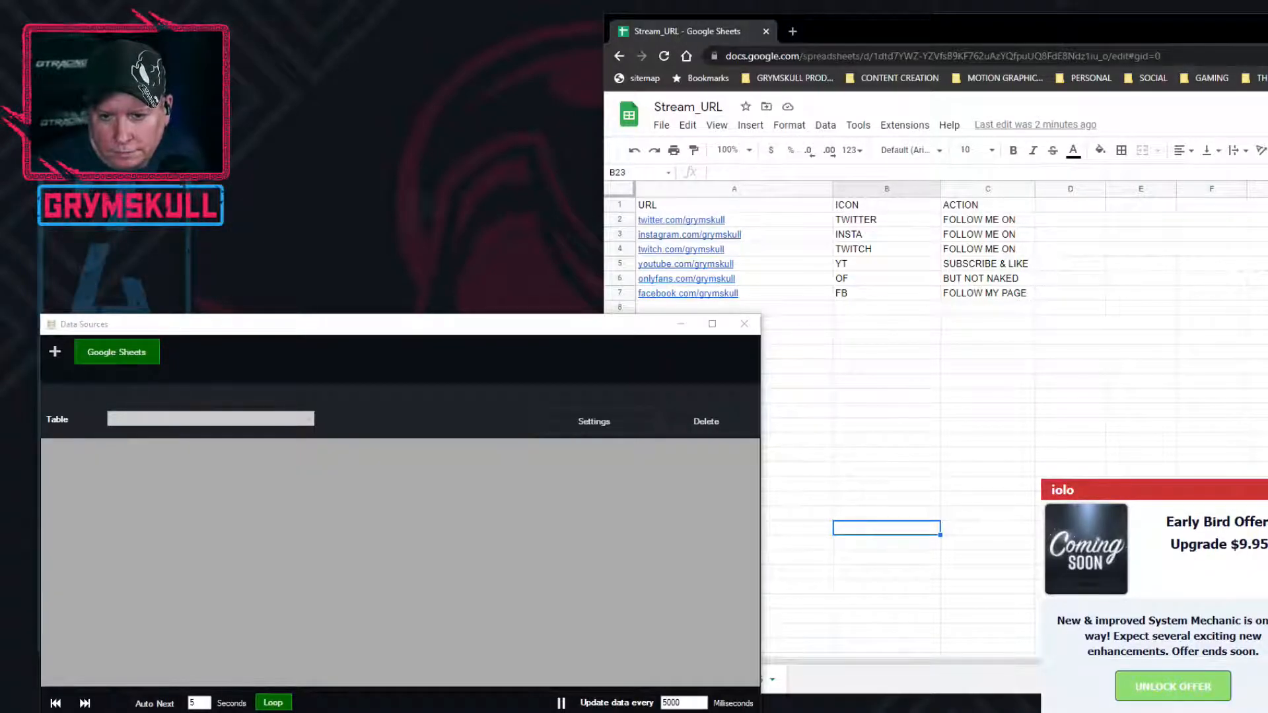
pyautogui.press('Return')
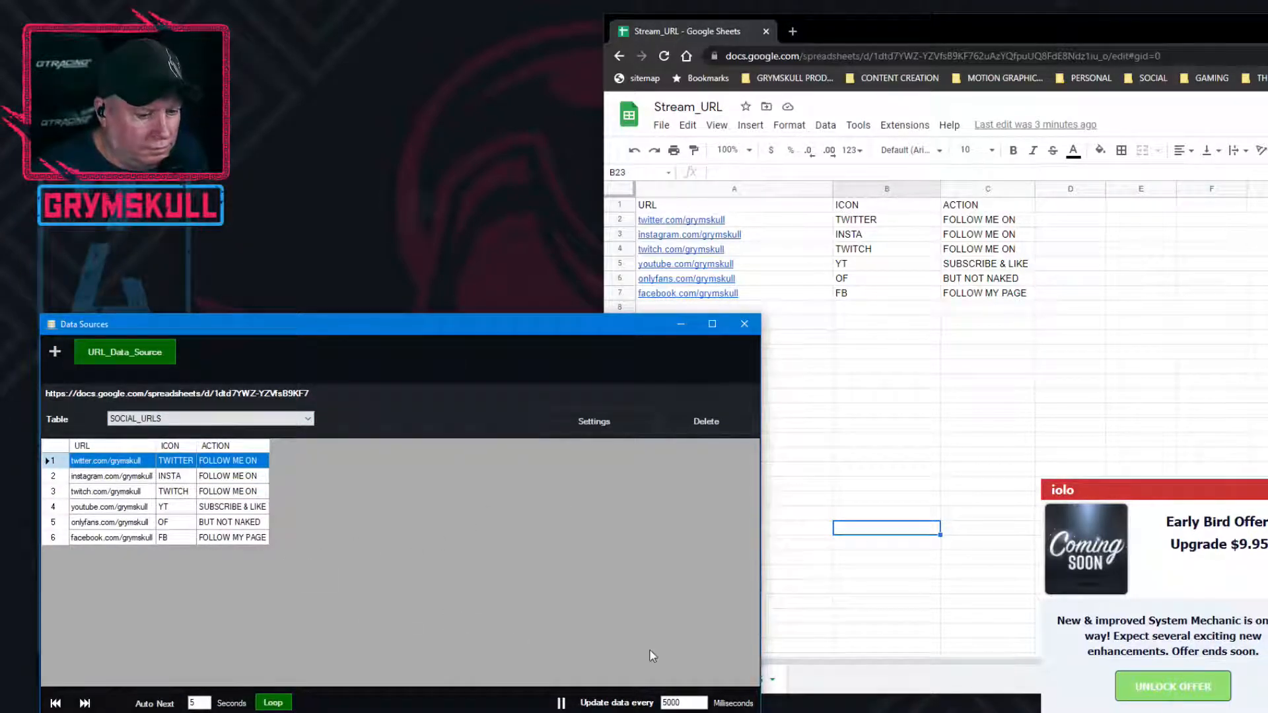
# Link the ACTION.Text field of the url_cta title to URL_Data_Source with the SOCIAL_URLS table
pyautogui.moveTo(494, 333); pyautogui.dragTo(505, 299)
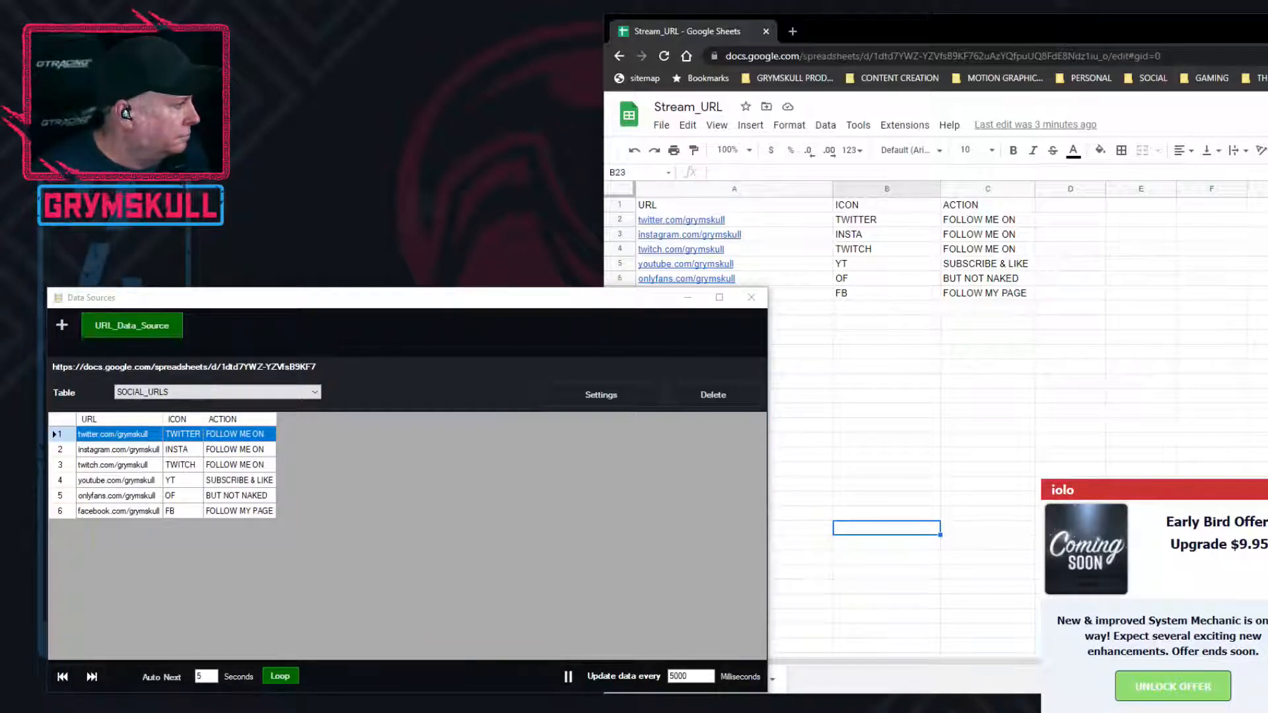
pyautogui.moveTo(0, 250); pyautogui.dragTo(423, 234)
pyautogui.click(512, 260)
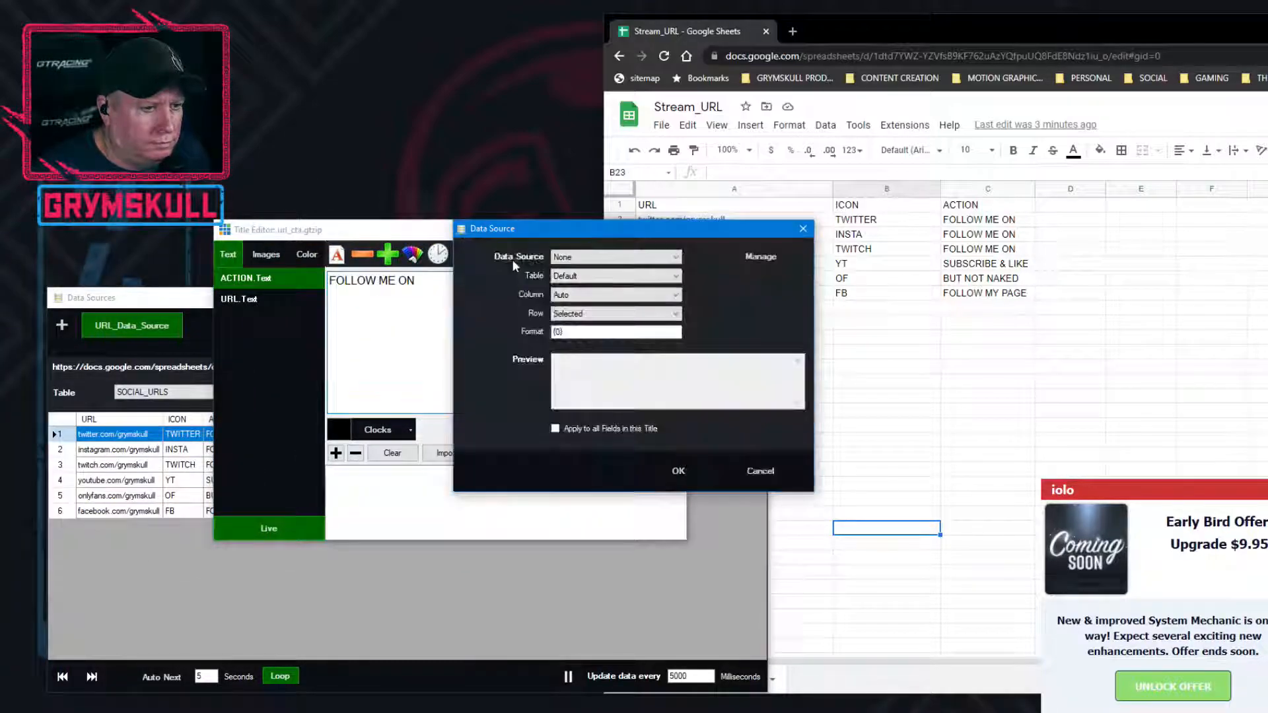
pyautogui.click(677, 259)
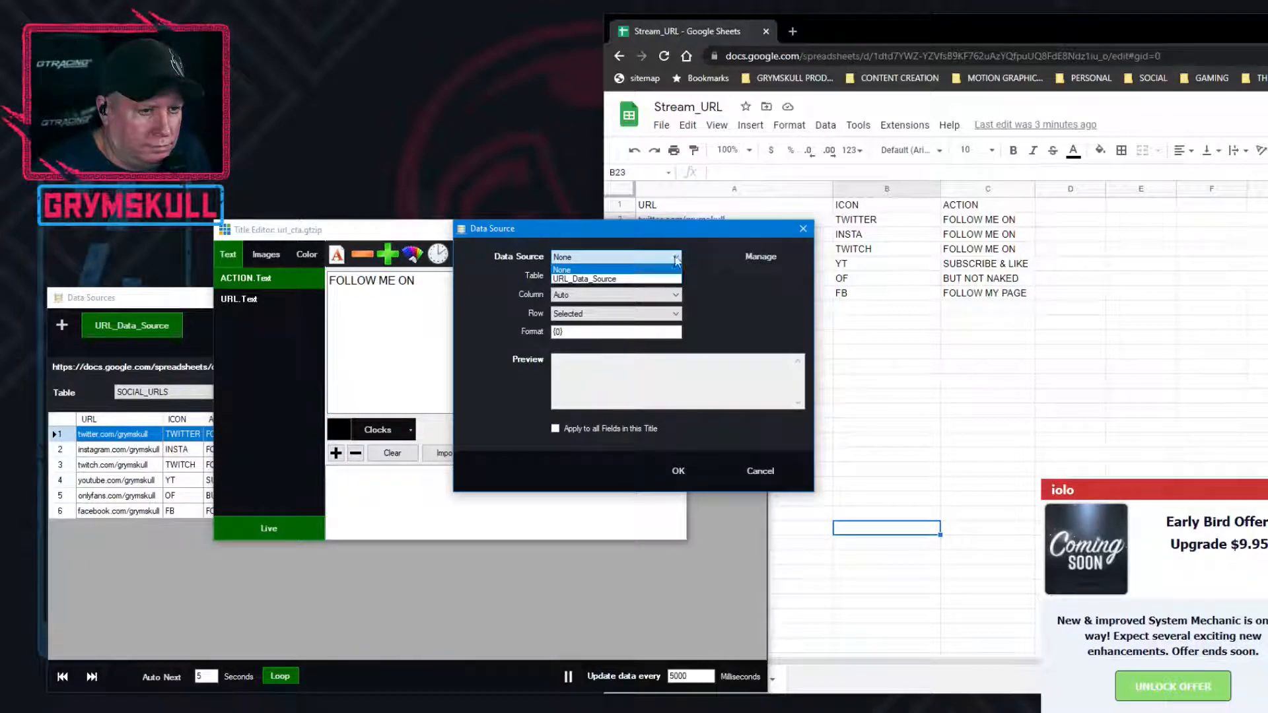
pyautogui.click(658, 279)
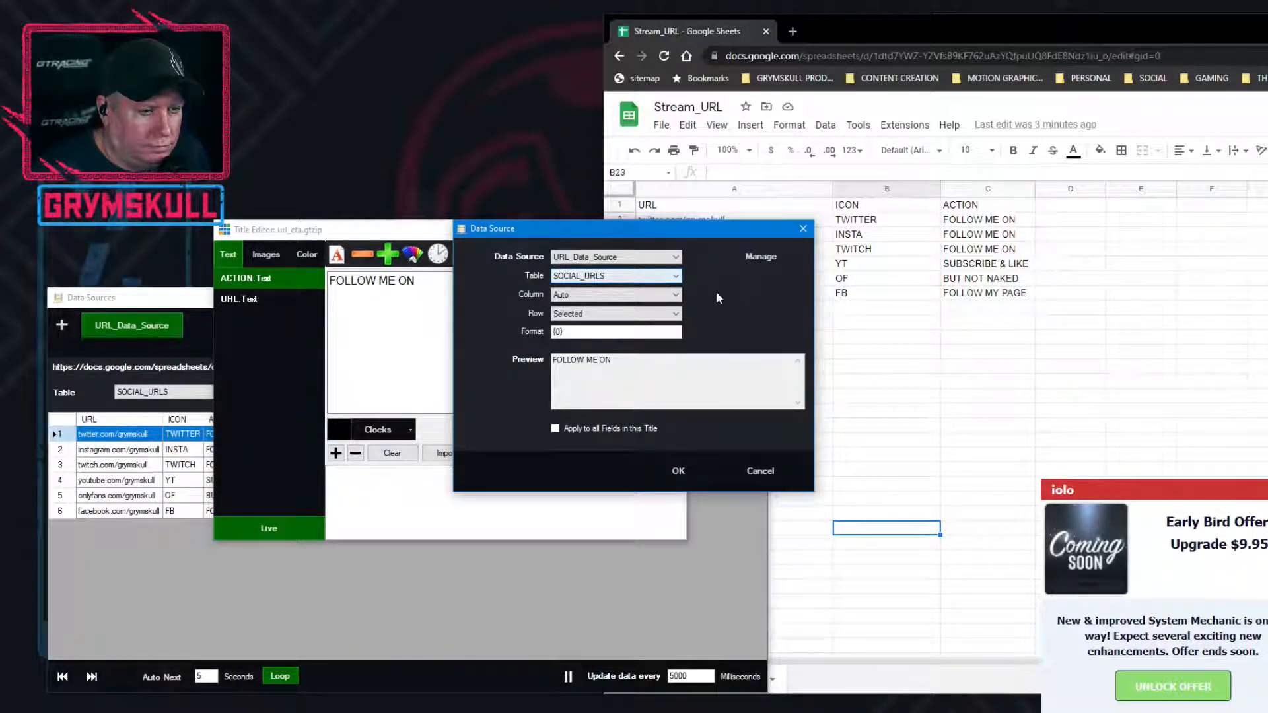
pyautogui.click(606, 329)
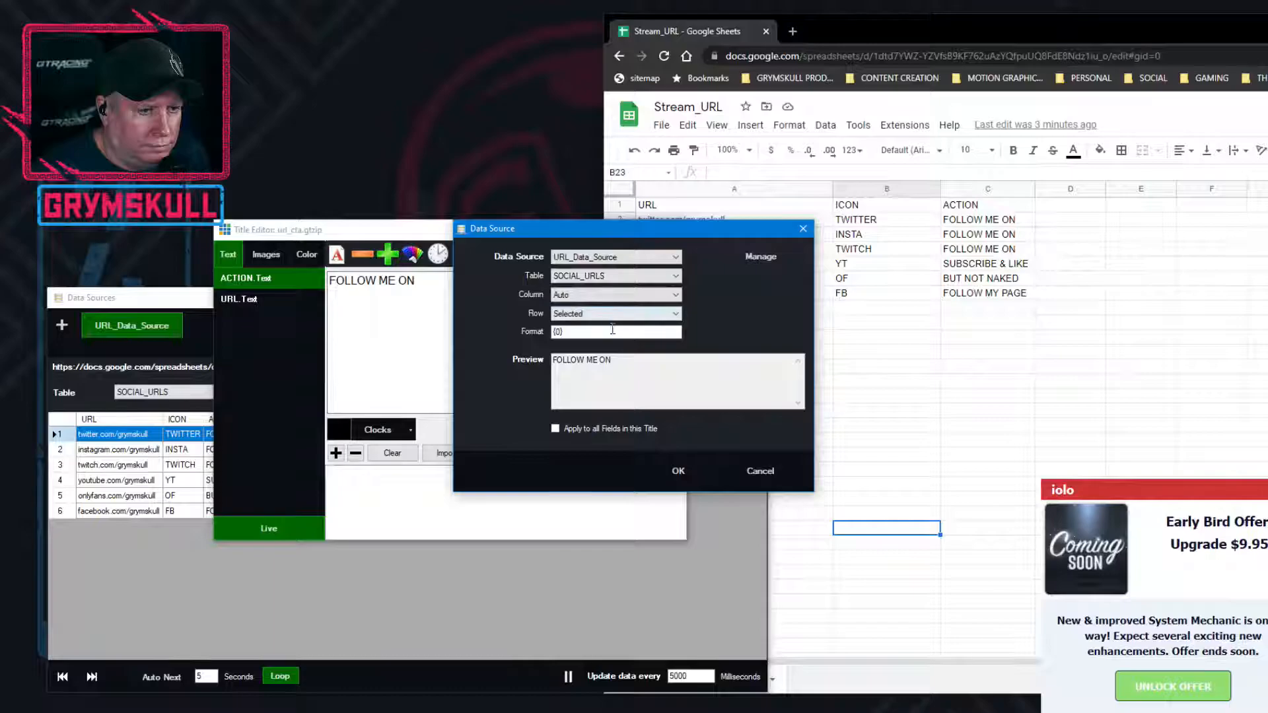
pyautogui.click(679, 474)
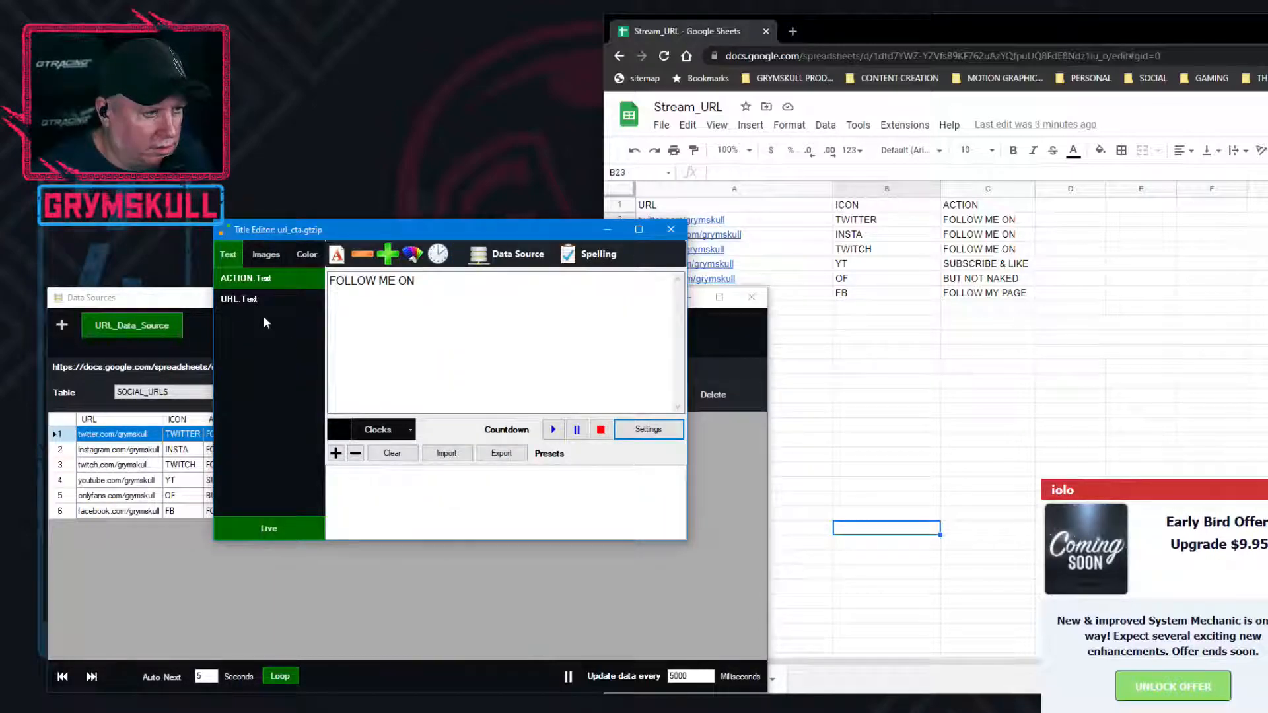
# Check the URL.Text and ACTION.Text fields of the url_cta title and close its editor
pyautogui.click(254, 298)
pyautogui.click(256, 284)
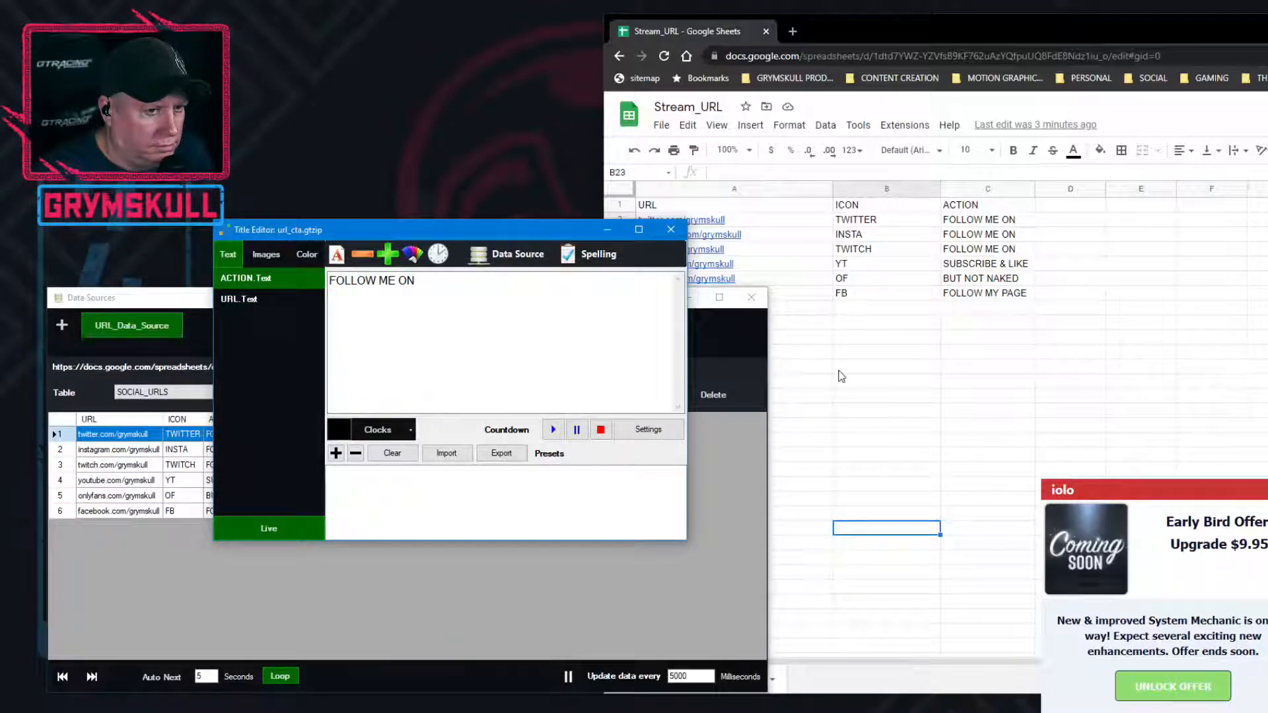
pyautogui.moveTo(419, 240); pyautogui.dragTo(362, 219)
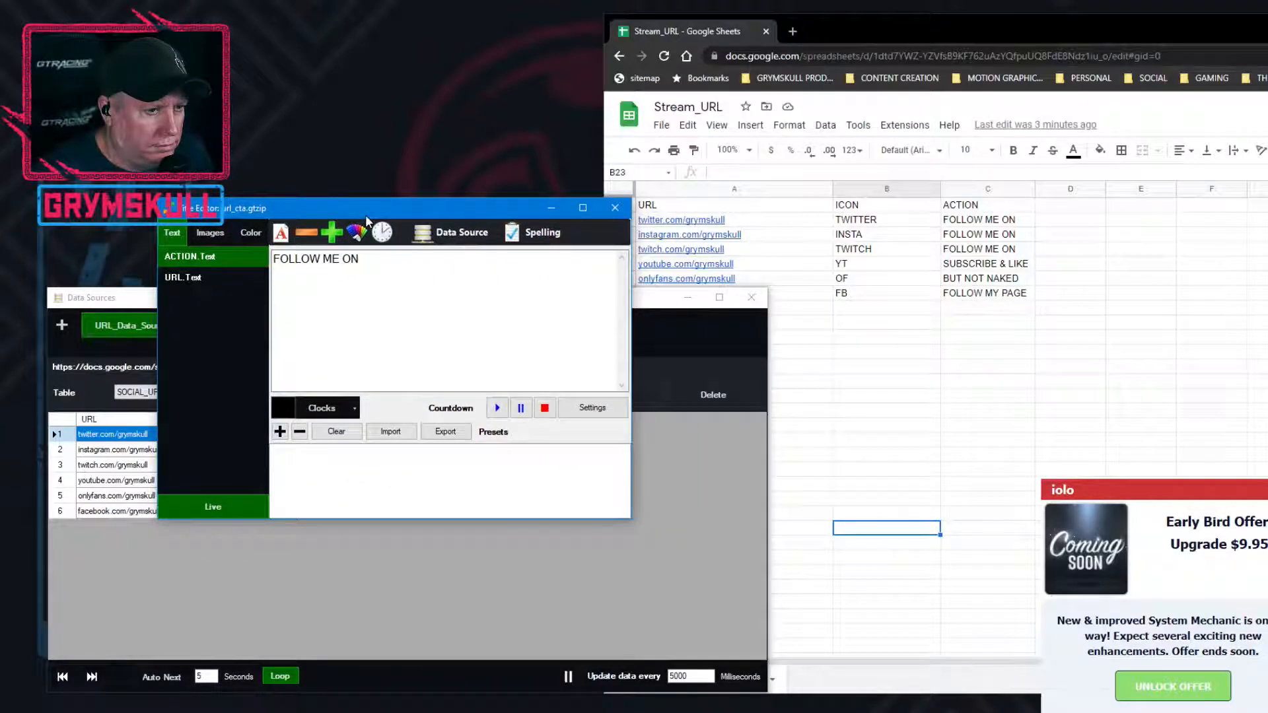
pyautogui.click(613, 210)
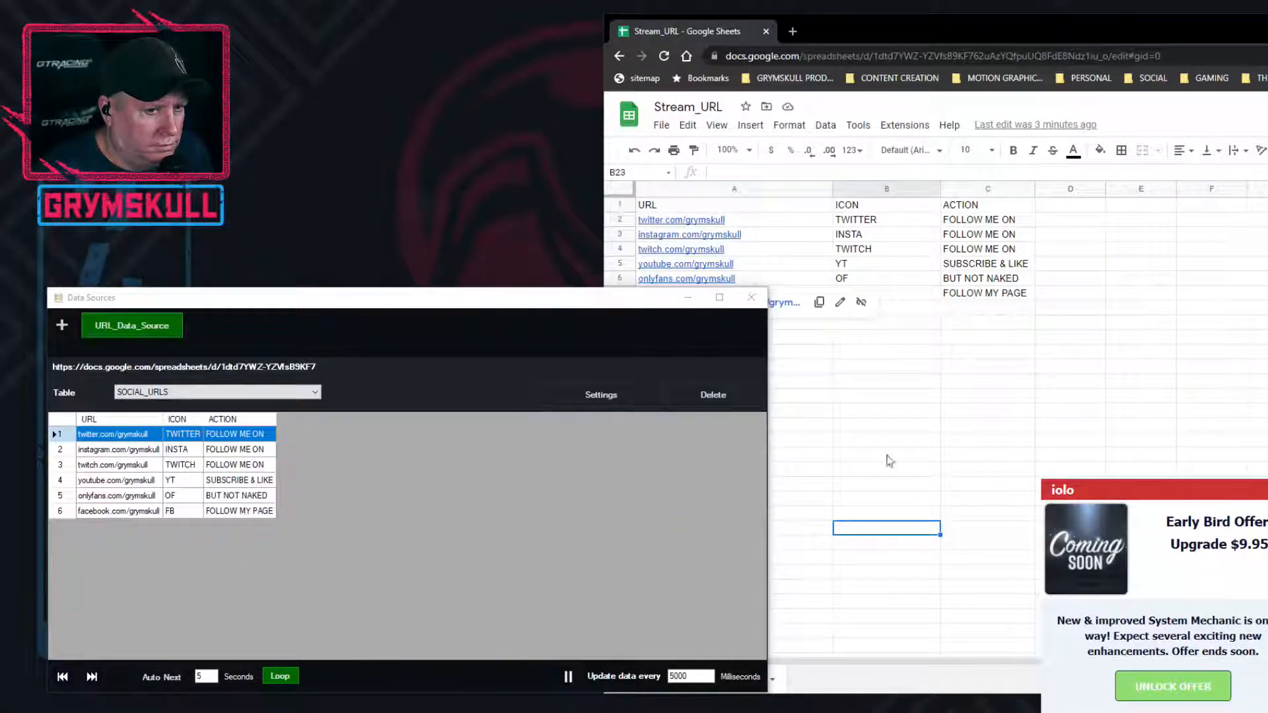
# Rearrange the Data Sources and spreadsheet windows so both are readable, and bring the url_cta title editor in front of them
pyautogui.moveTo(607, 295); pyautogui.dragTo(647, 278)
pyautogui.click(911, 412)
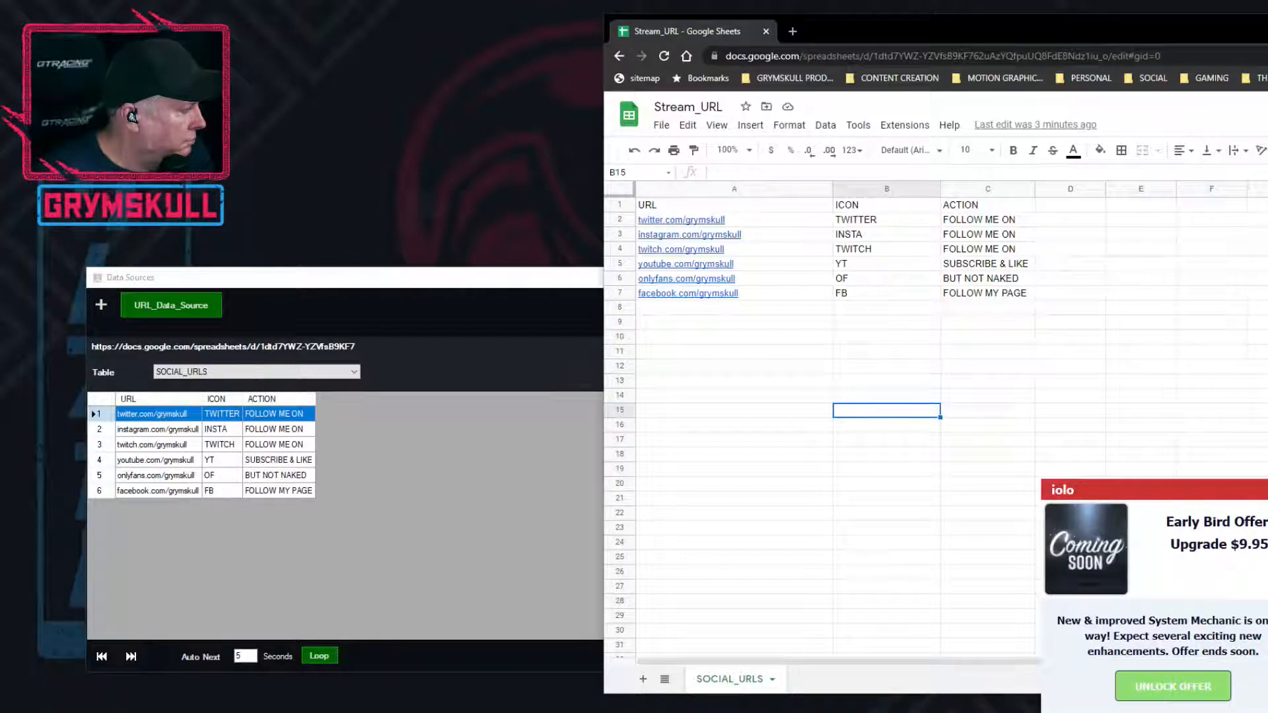
pyautogui.moveTo(0, 194); pyautogui.dragTo(759, 199)
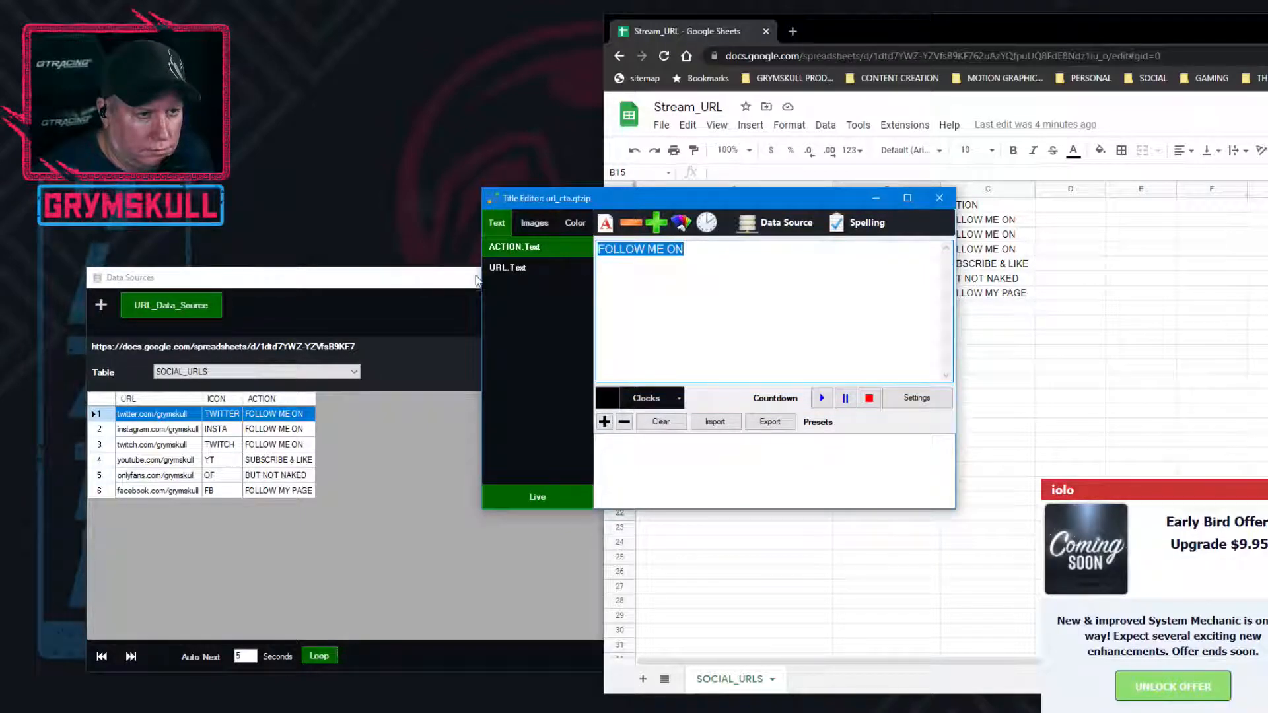
# Link the URL.Text field of the url_cta title to the URL column of the SOCIAL_URLS table in URL_Data_Source, using the Selected row
pyautogui.click(514, 248)
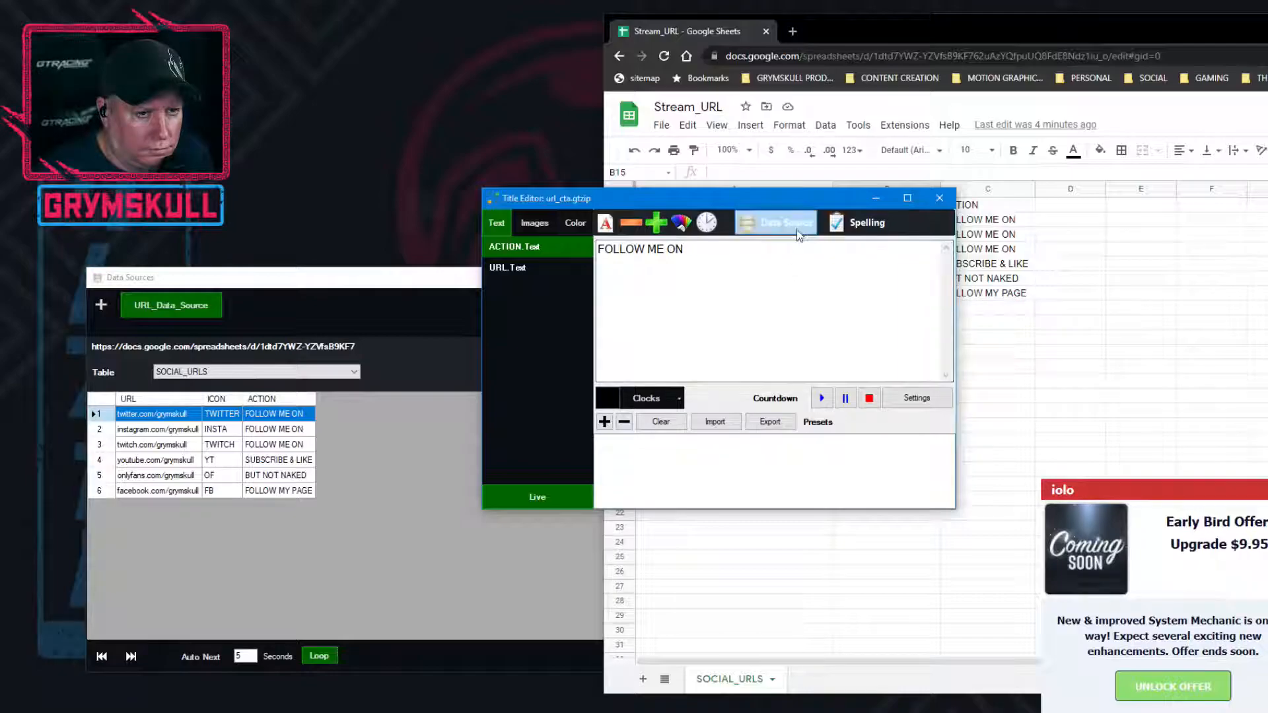
pyautogui.click(499, 269)
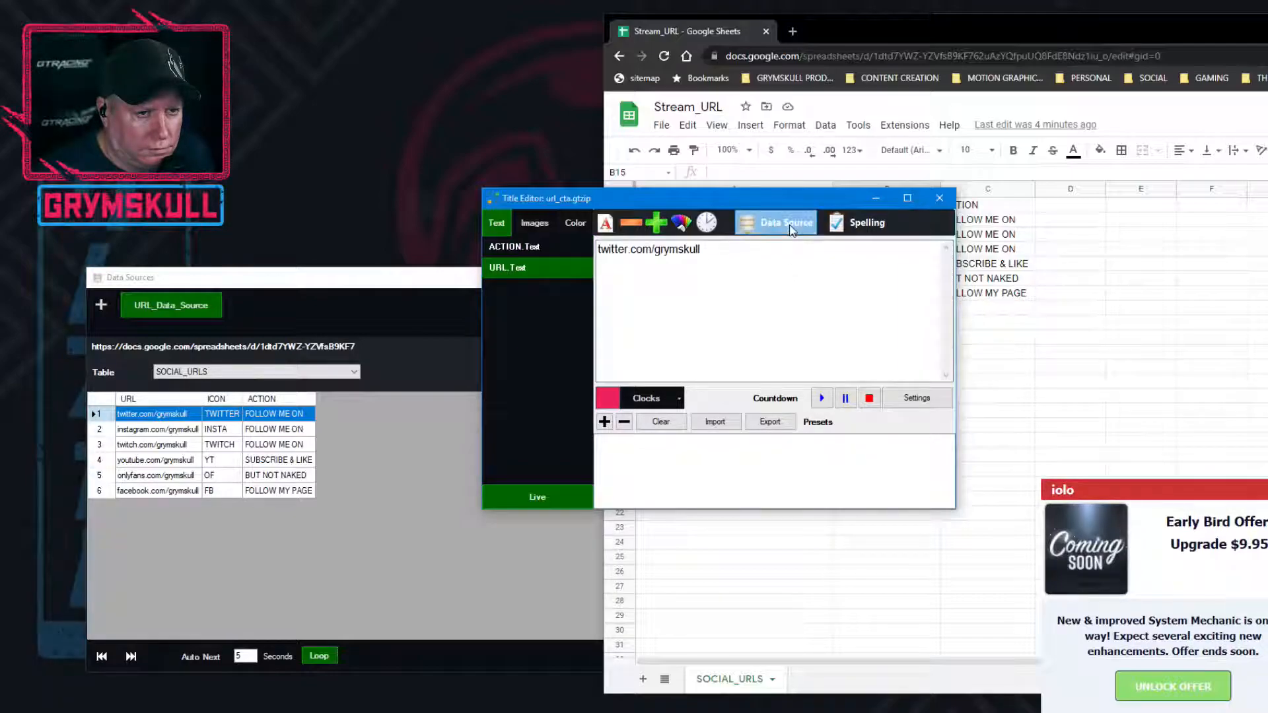
pyautogui.click(786, 224)
pyautogui.click(609, 258)
pyautogui.click(611, 276)
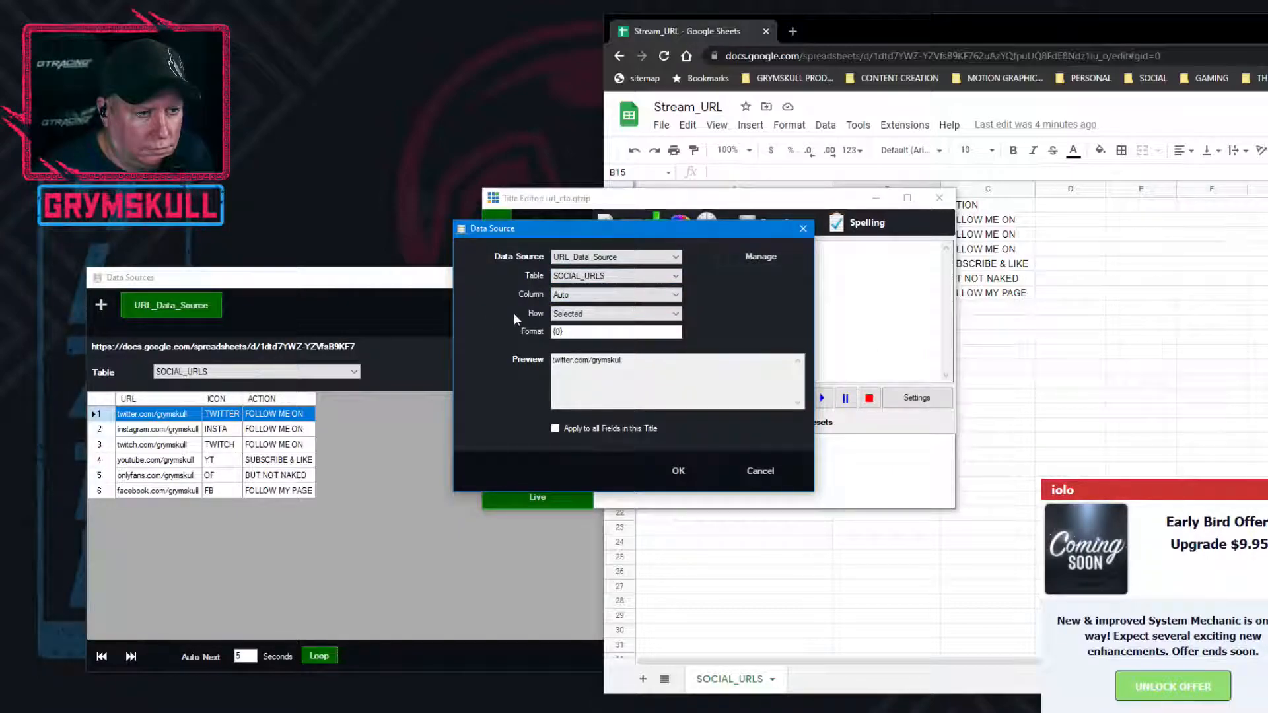
pyautogui.click(555, 297)
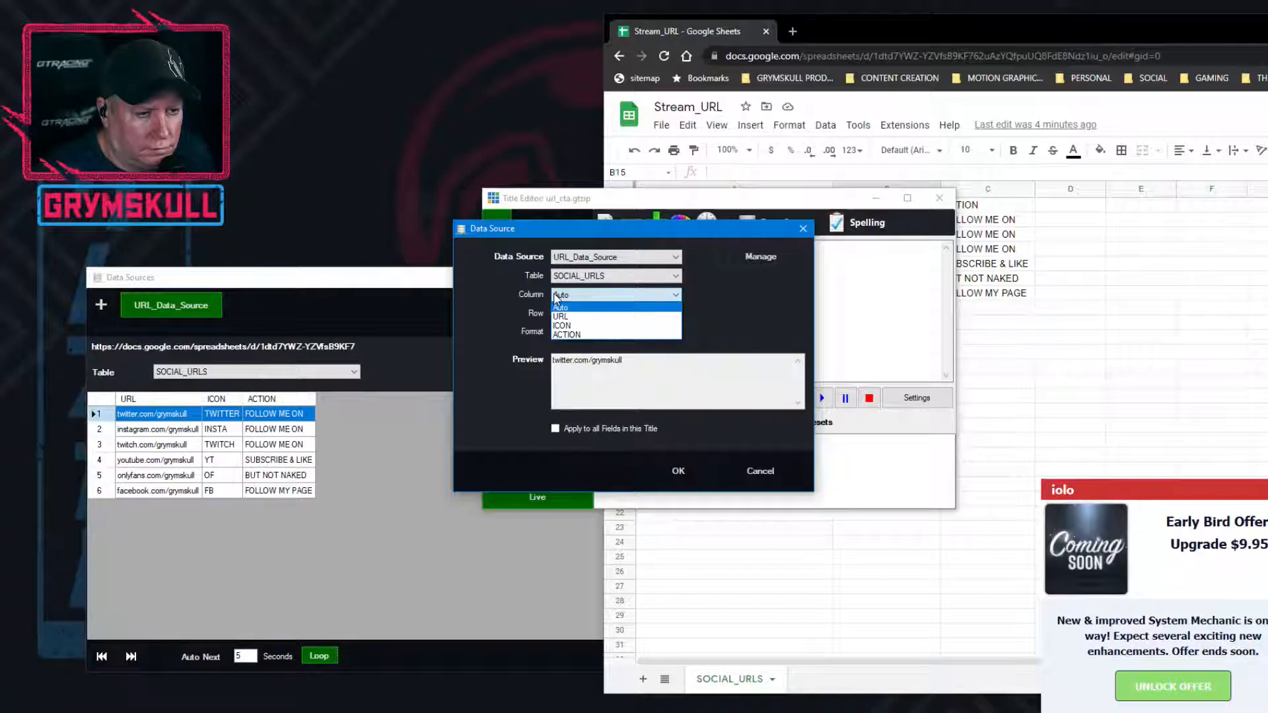
pyautogui.click(558, 307)
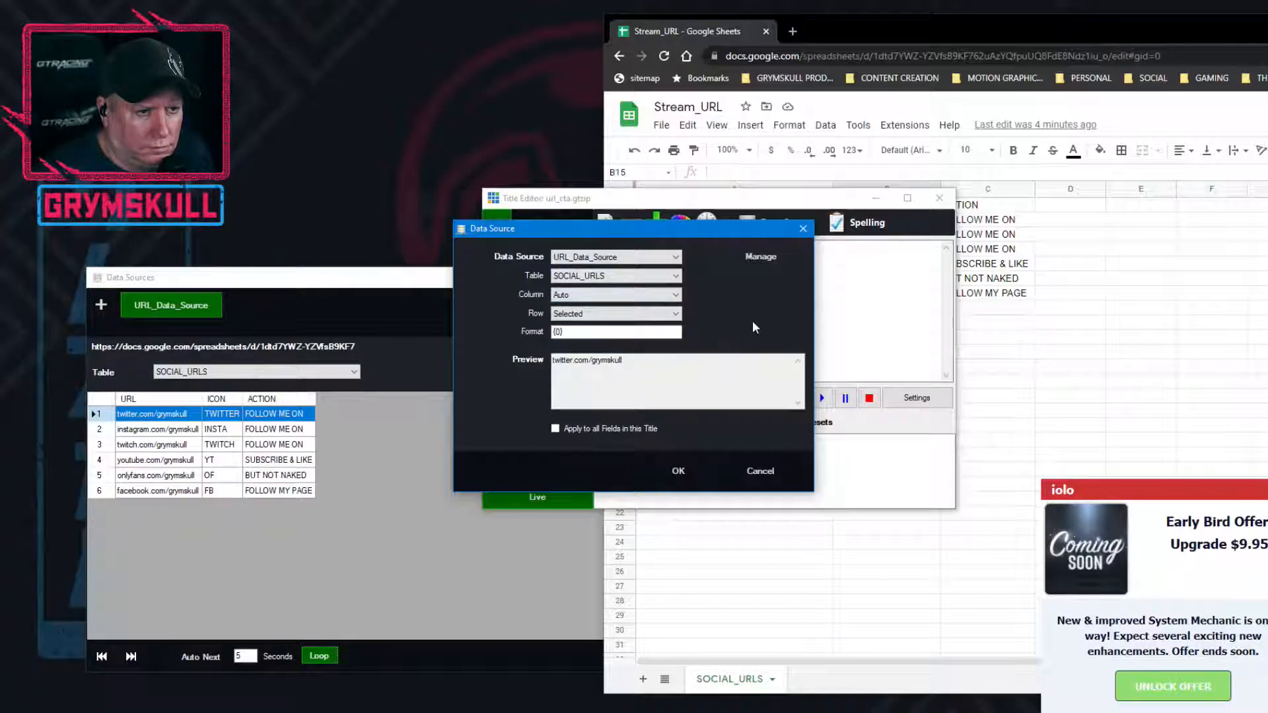
pyautogui.moveTo(695, 232); pyautogui.dragTo(865, 235)
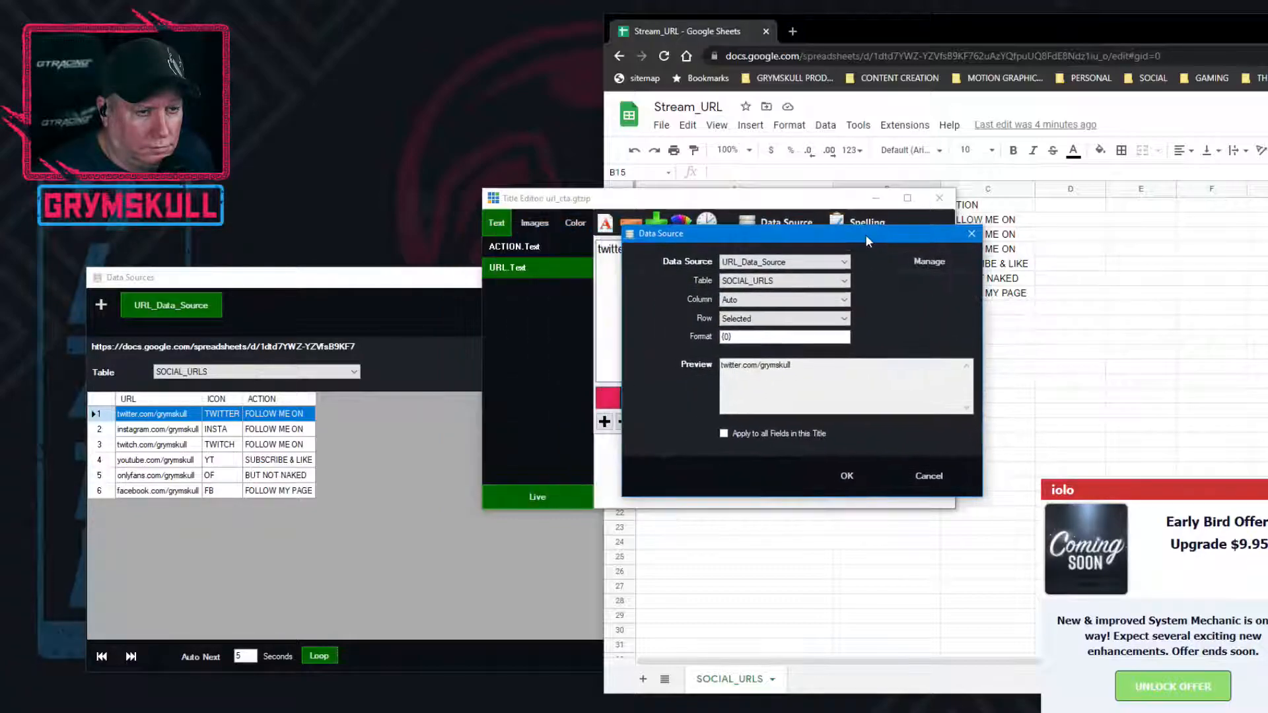
pyautogui.click(757, 302)
pyautogui.click(755, 320)
pyautogui.click(846, 475)
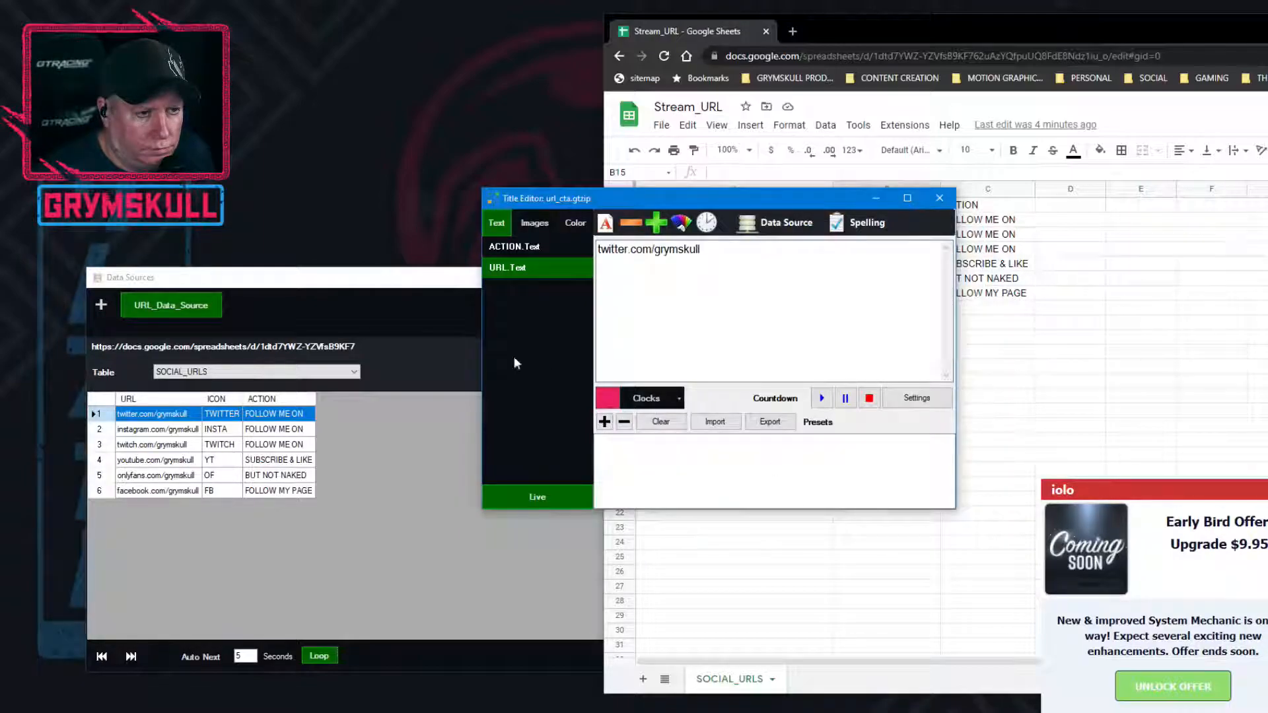
# Set the data source column of the ACTION.Text field to ACTION
pyautogui.click(522, 247)
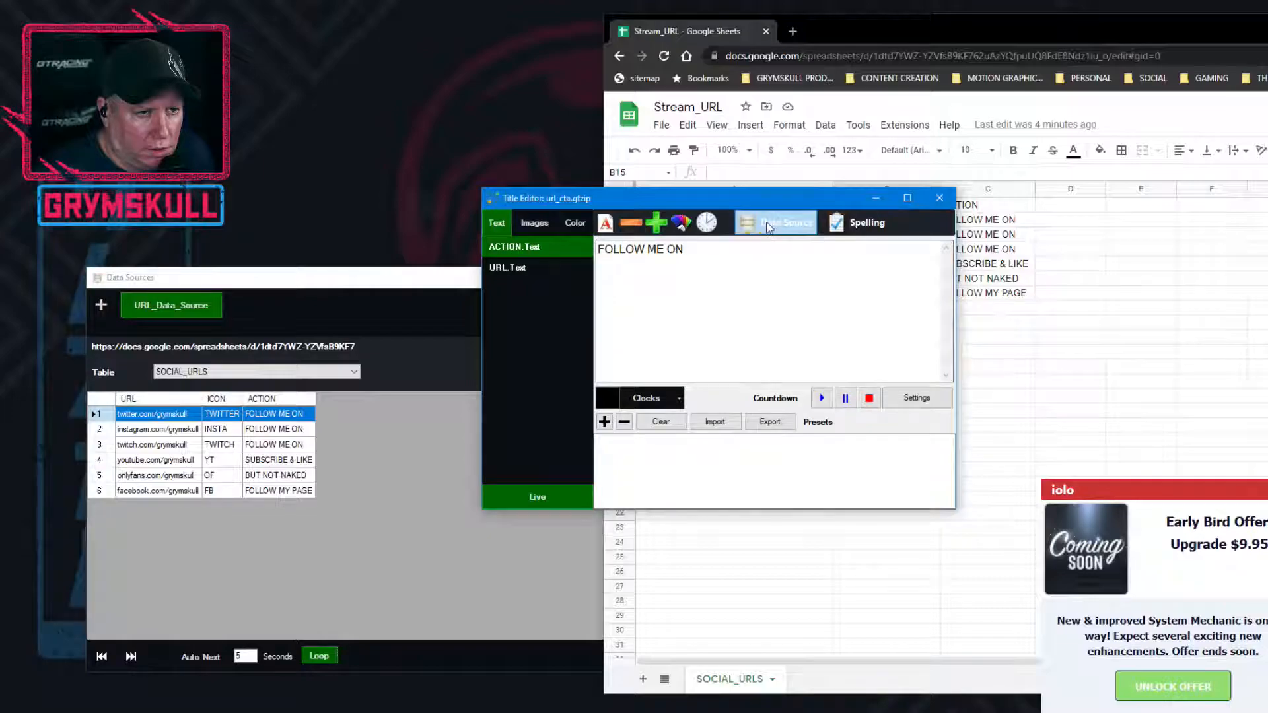
pyautogui.click(774, 223)
pyautogui.click(588, 294)
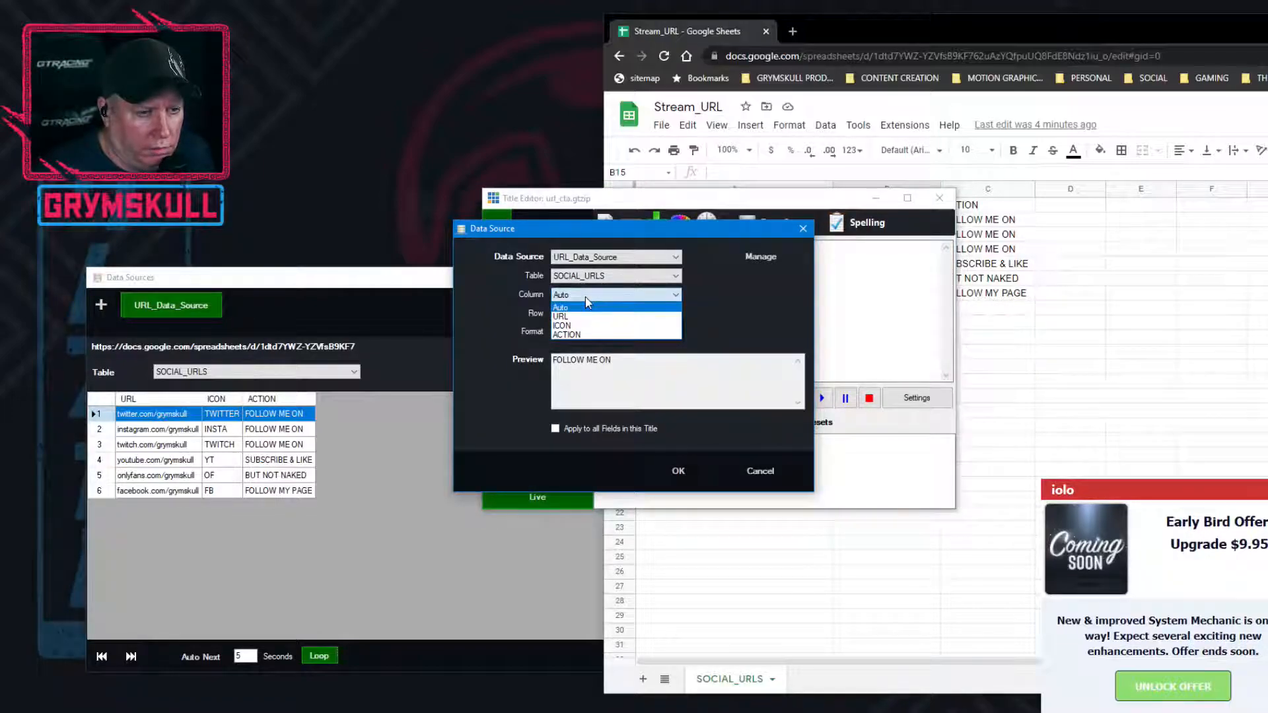
pyautogui.click(567, 334)
pyautogui.moveTo(610, 225); pyautogui.dragTo(739, 232)
pyautogui.click(806, 476)
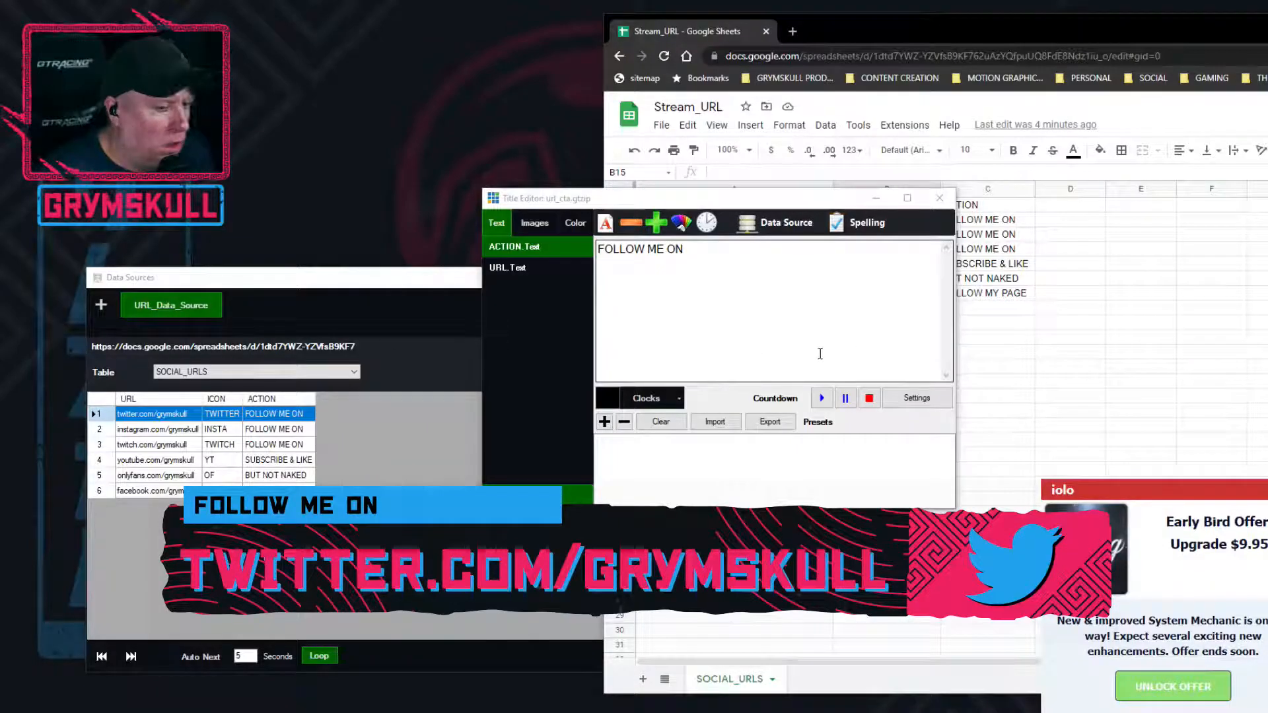
# Move the title editor clear of the data source rows and check its URL.Text and ACTION.Text fields
pyautogui.moveTo(683, 200); pyautogui.dragTo(242, 25)
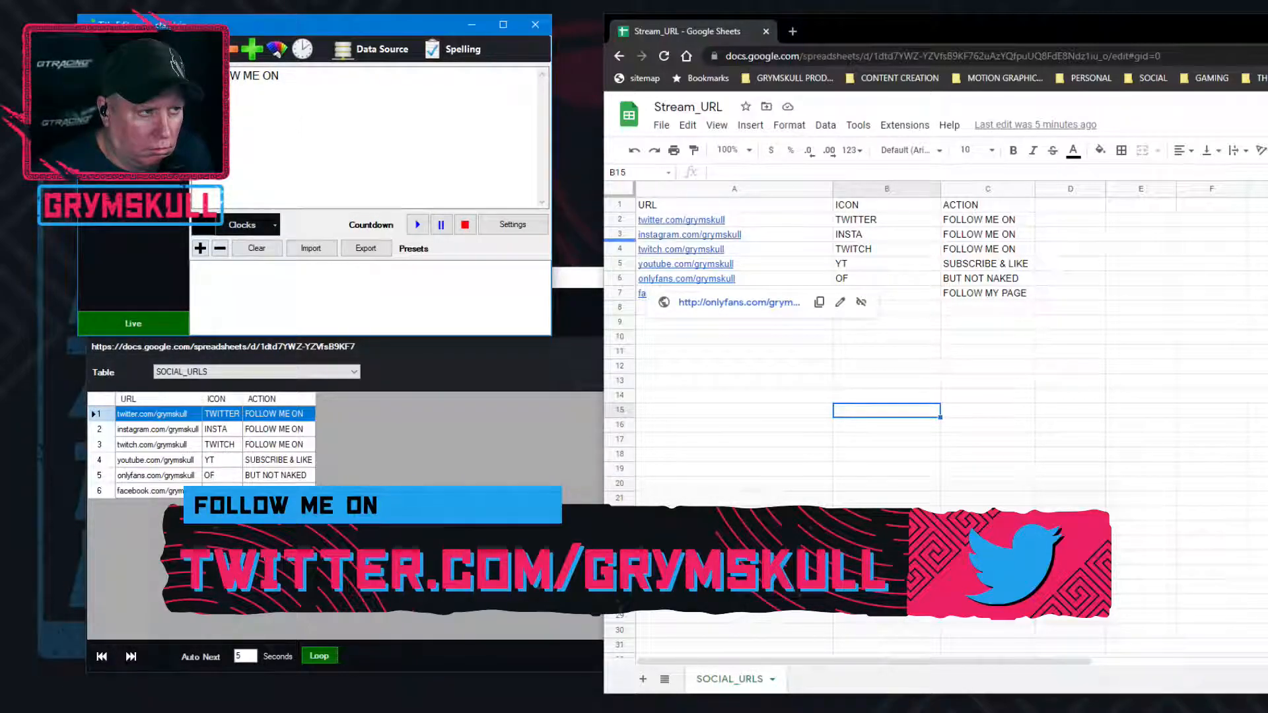
pyautogui.click(134, 89)
pyautogui.click(134, 76)
pyautogui.click(134, 89)
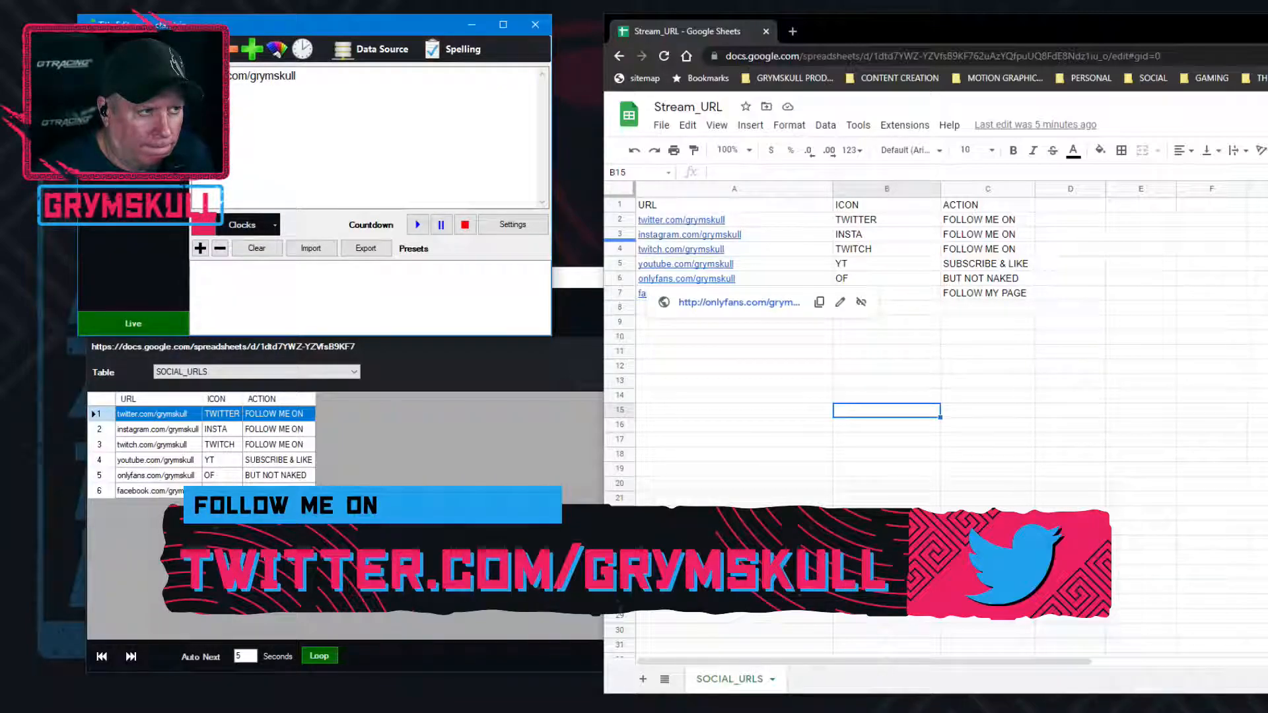
pyautogui.click(133, 76)
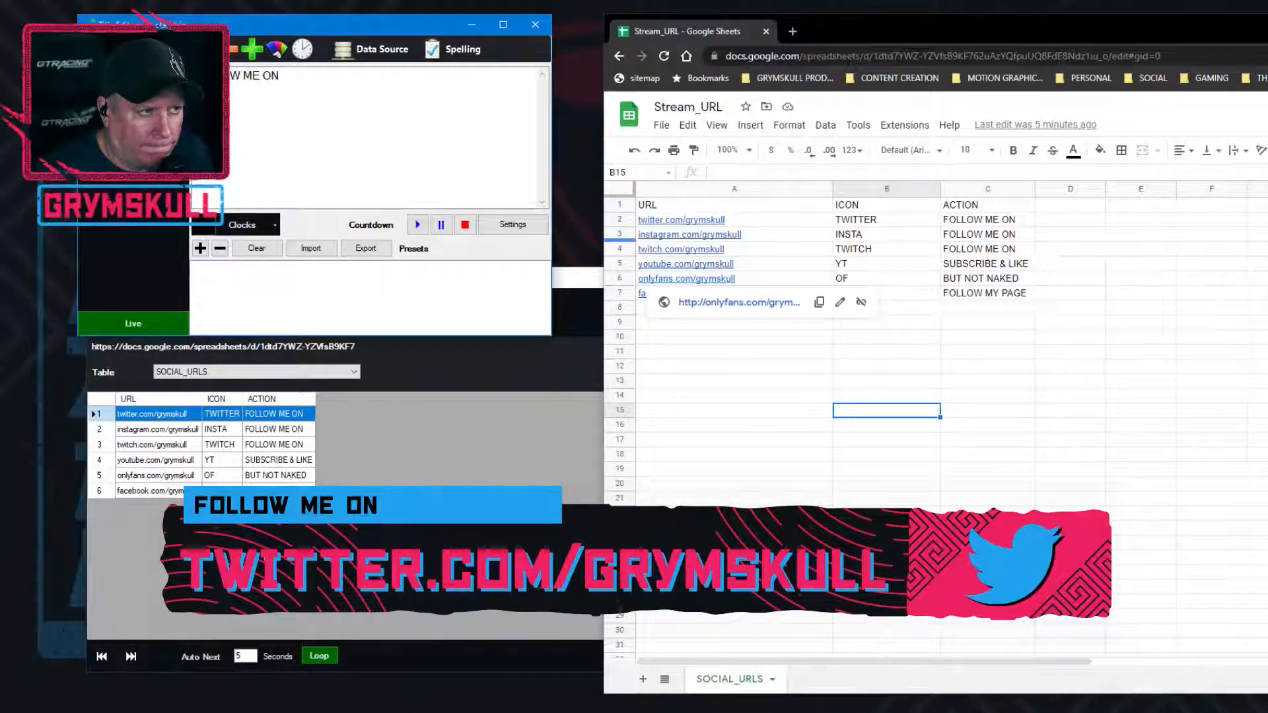
# Try a fixed data source row of 4 for the ACTION.Text and URL.Text fields
pyautogui.click(370, 51)
pyautogui.click(581, 315)
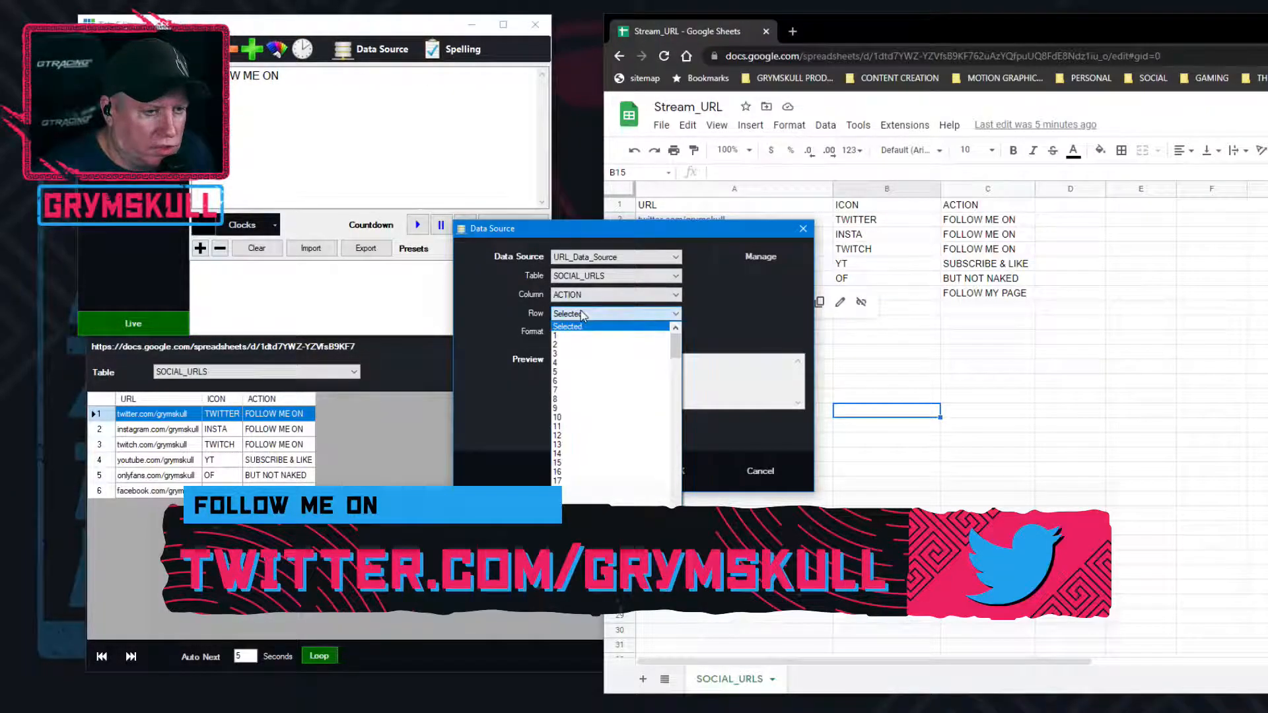
pyautogui.click(586, 364)
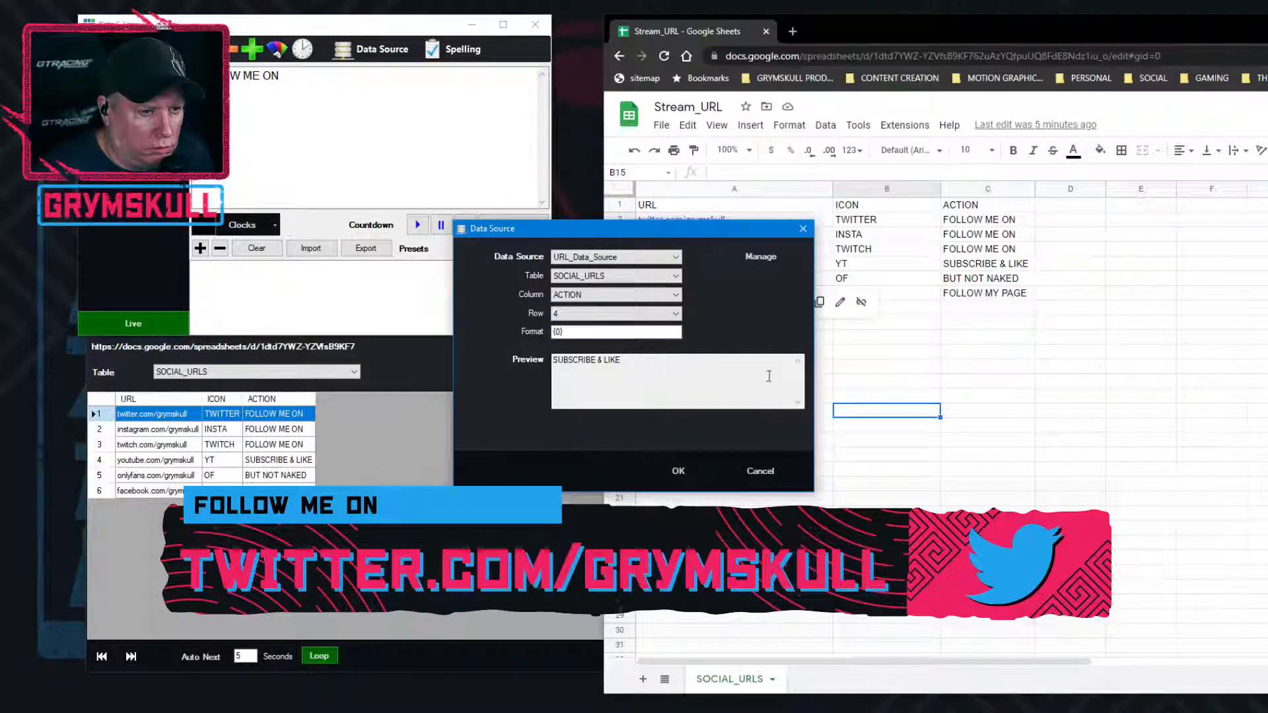
pyautogui.click(671, 472)
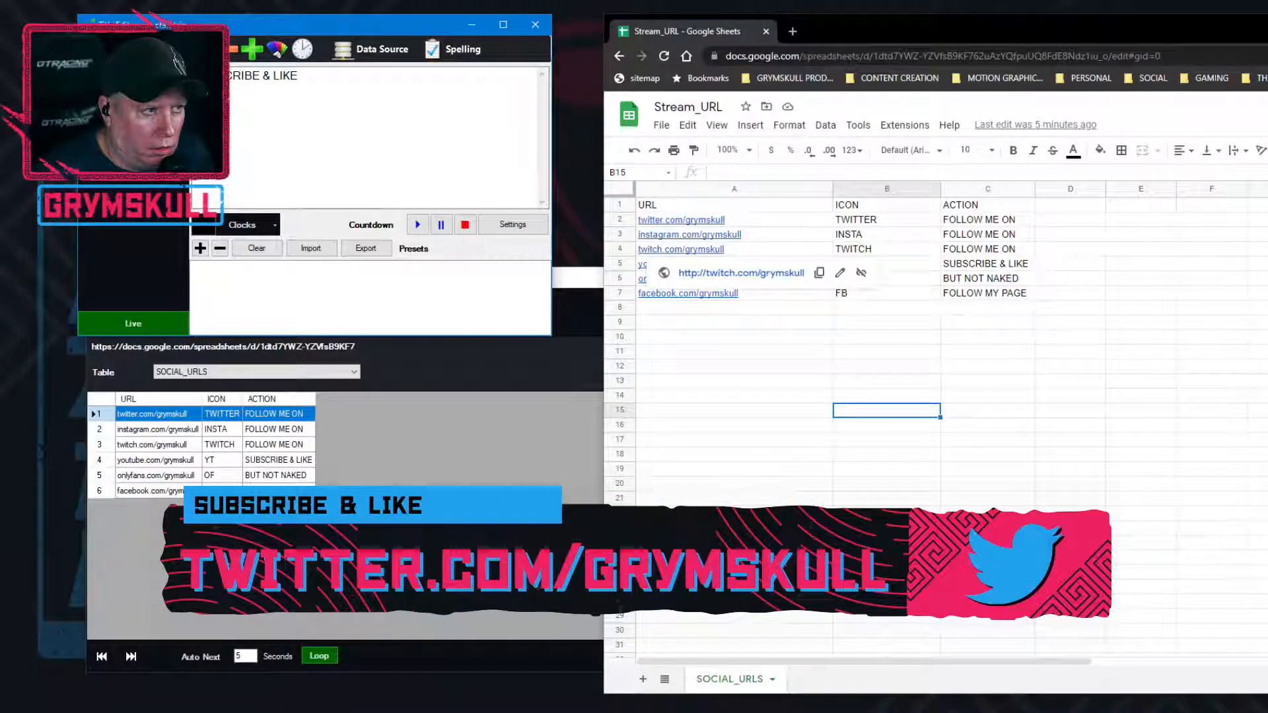
pyautogui.click(373, 49)
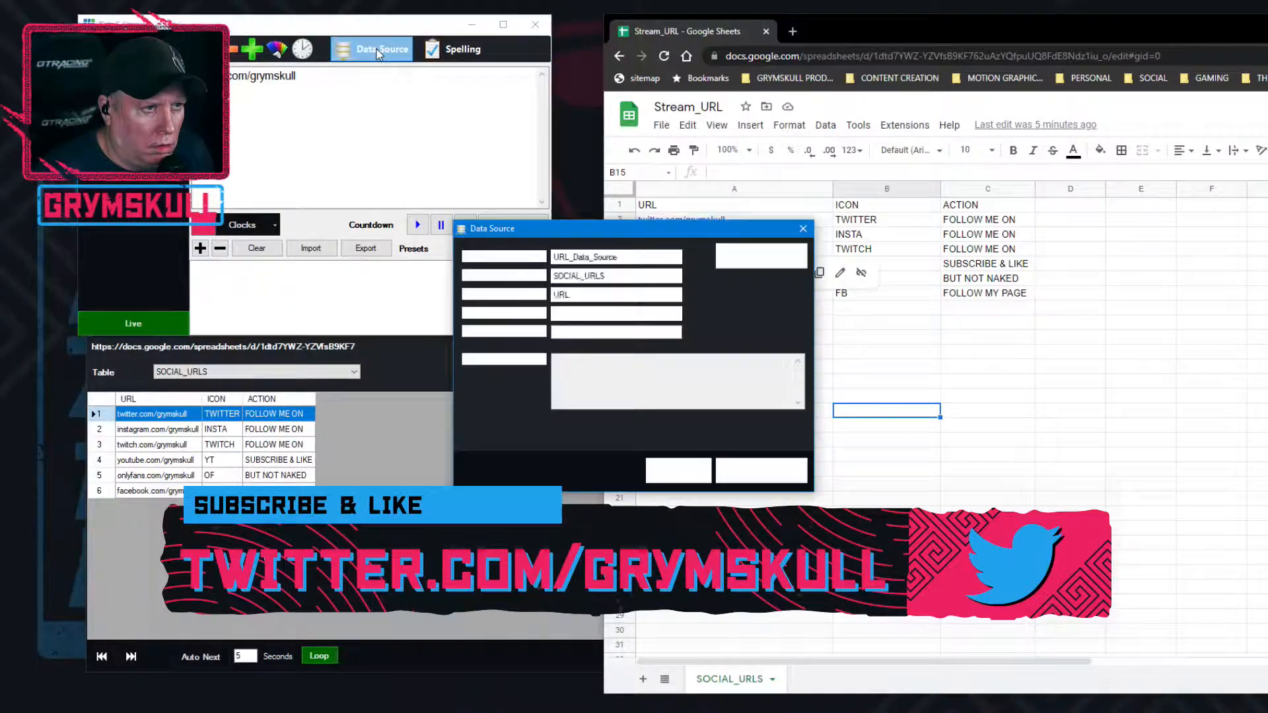
pyautogui.click(581, 315)
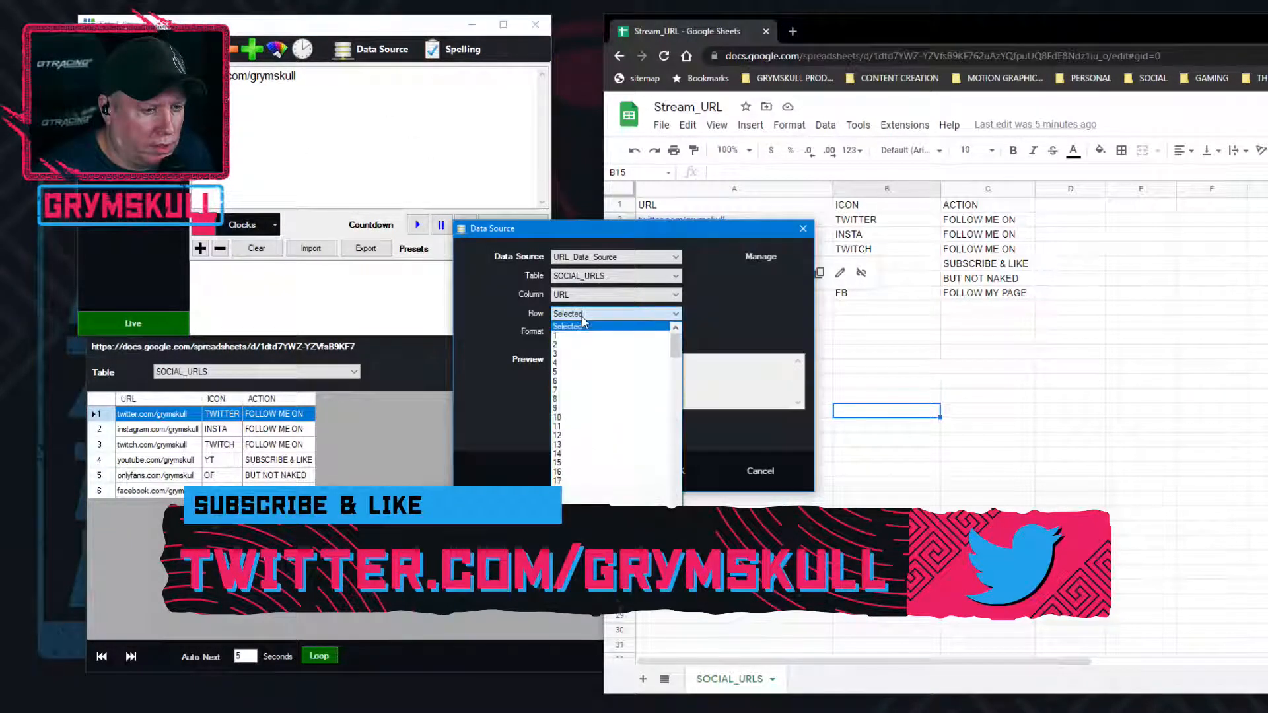
pyautogui.click(590, 363)
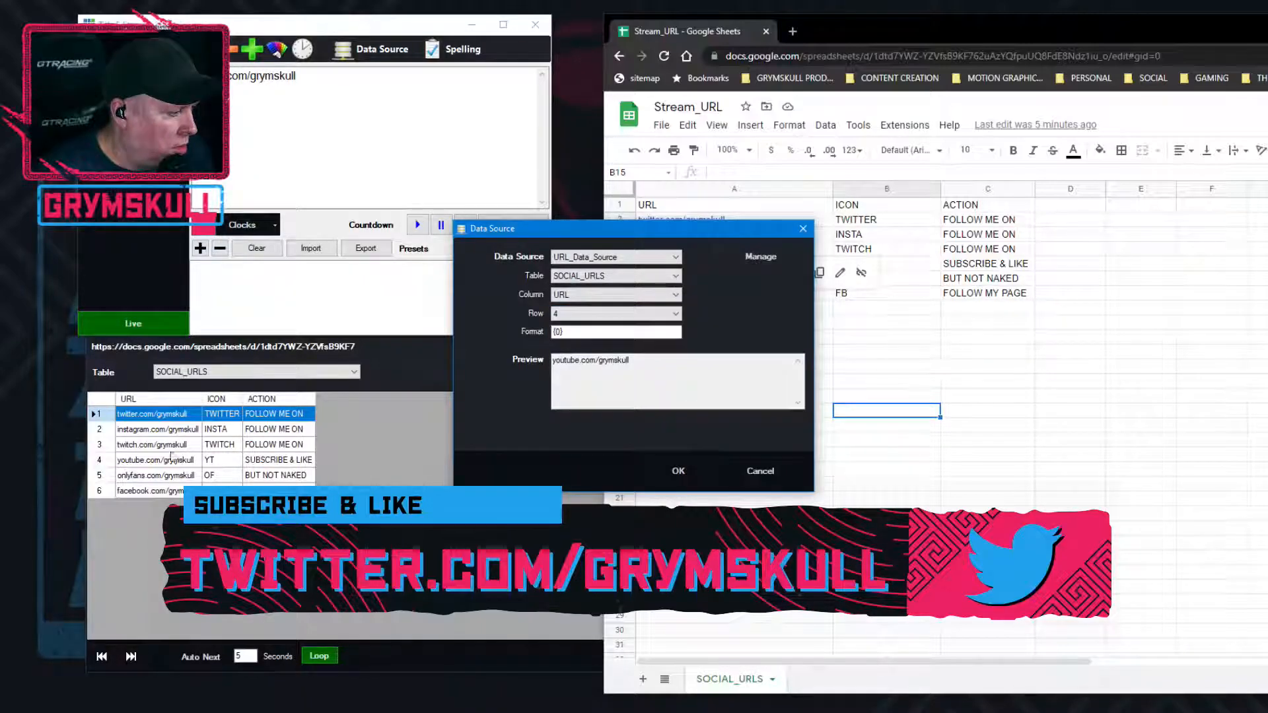
pyautogui.click(678, 473)
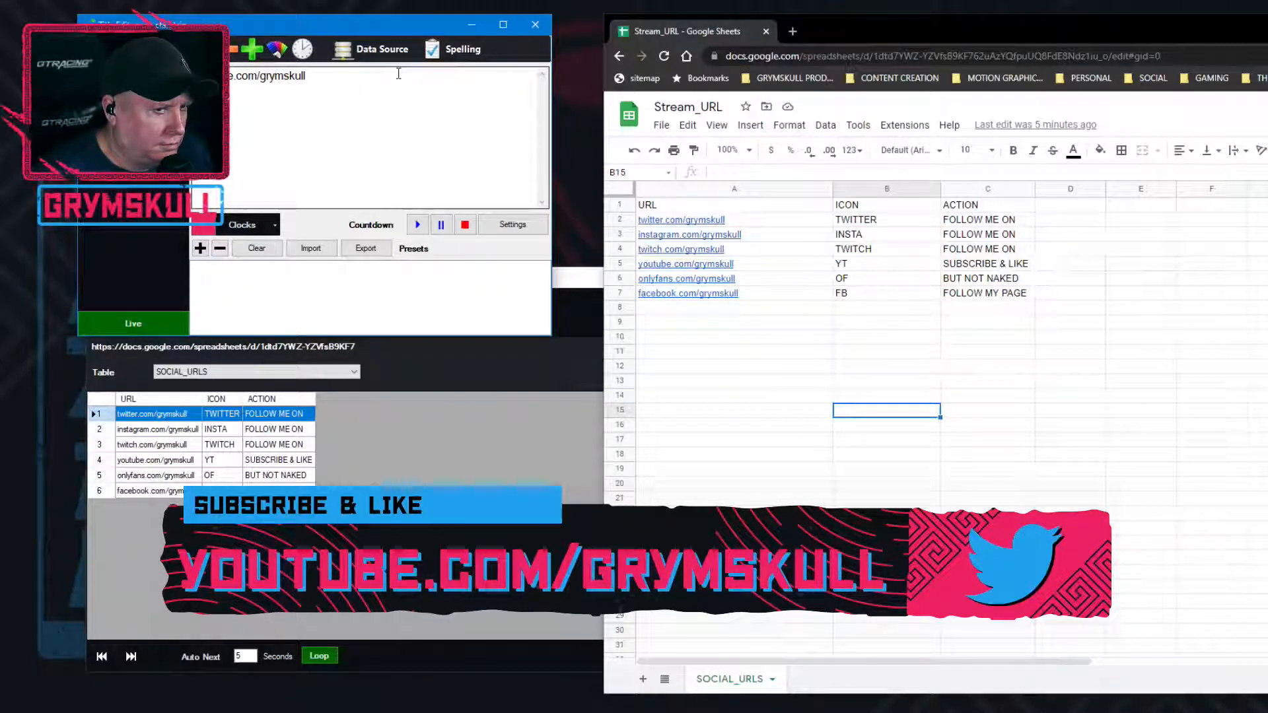
# Return the data source row of the URL.Text and ACTION.Text fields to Selected
pyautogui.click(374, 49)
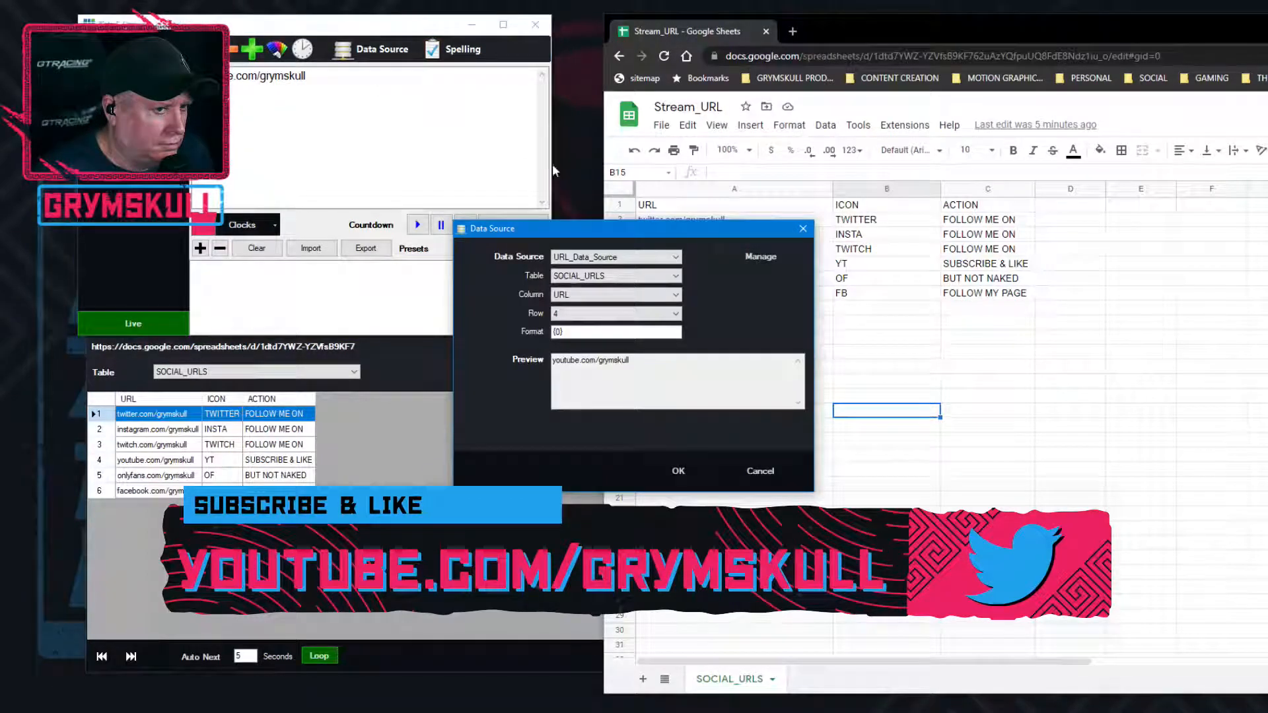
pyautogui.click(674, 313)
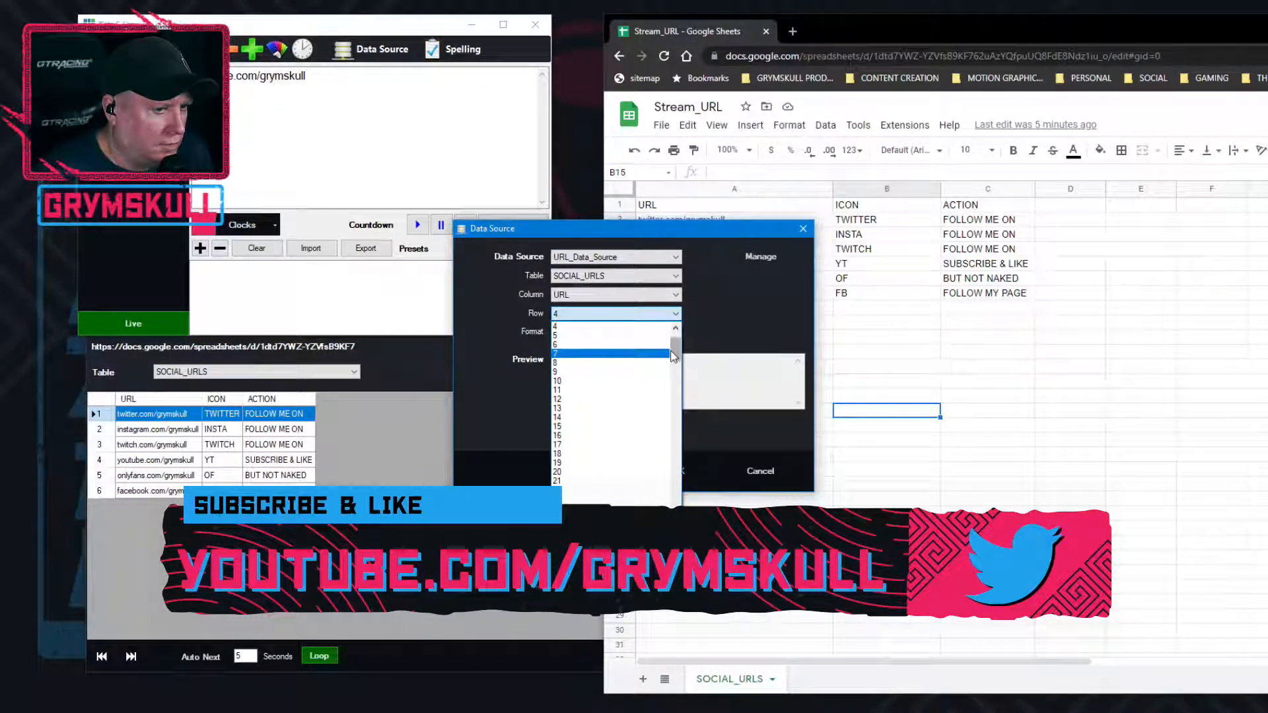
pyautogui.click(597, 326)
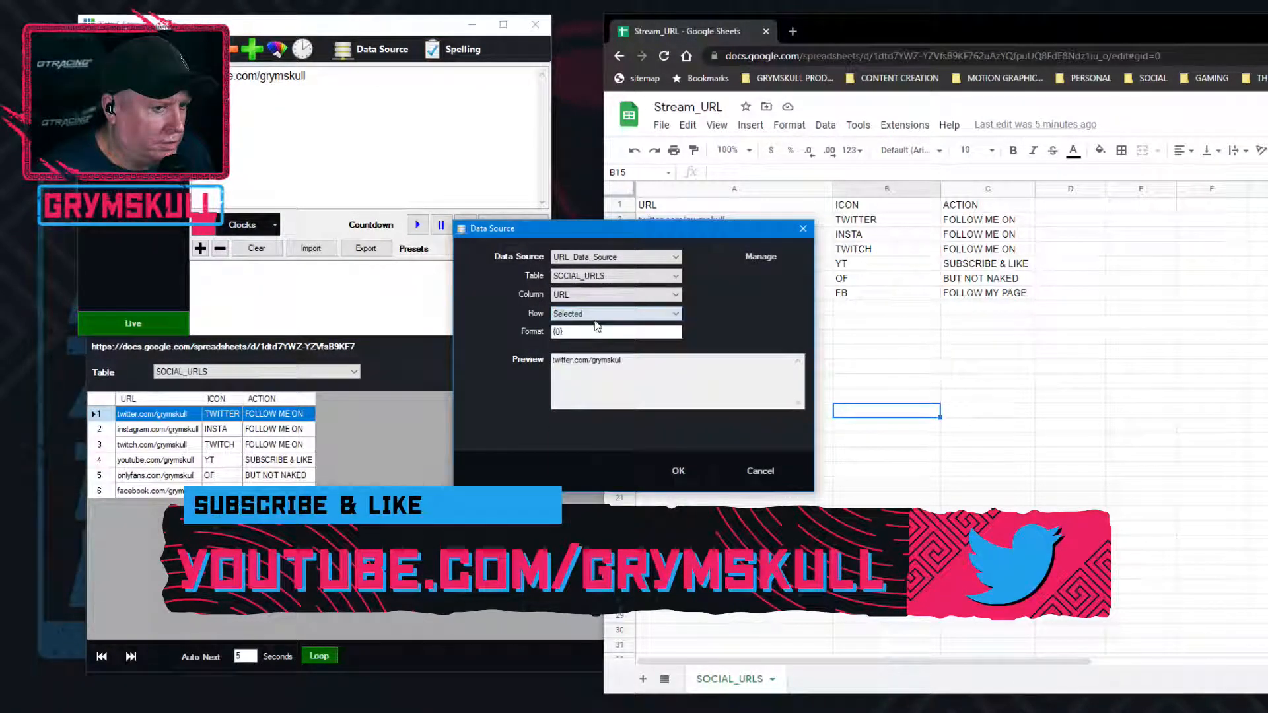
pyautogui.click(678, 472)
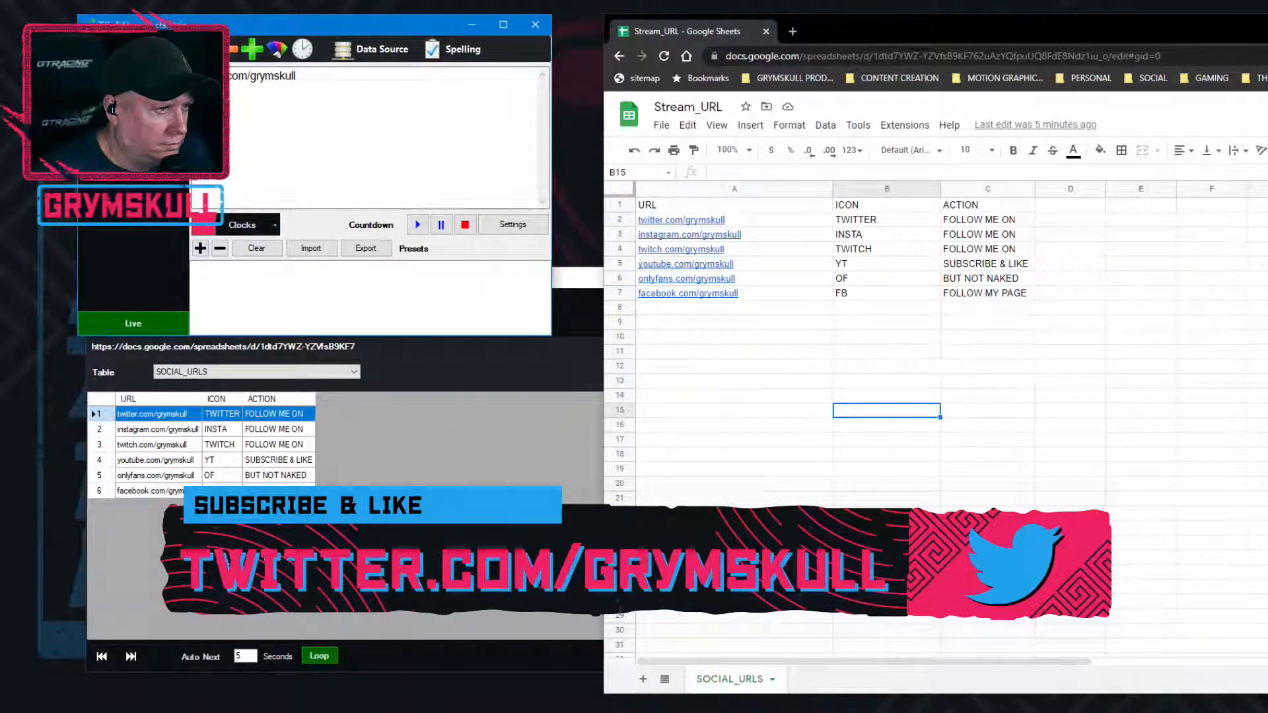
pyautogui.click(371, 49)
pyautogui.click(673, 313)
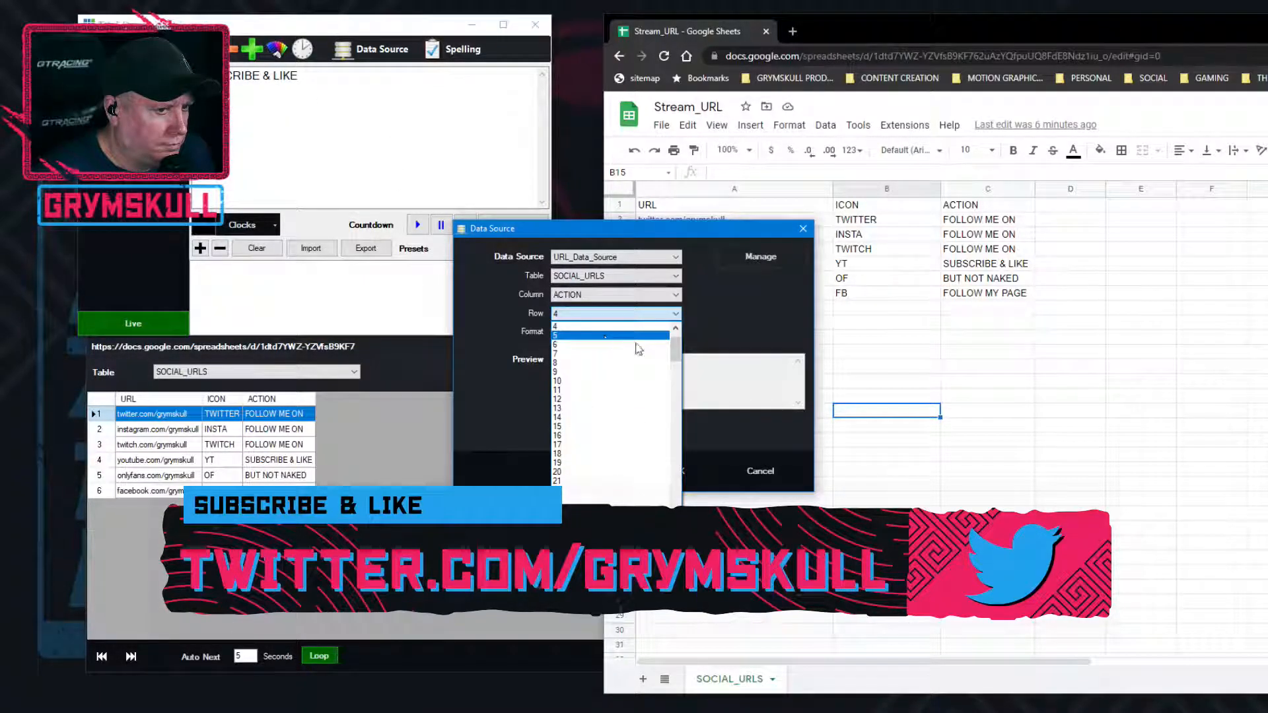
pyautogui.scroll(2, 674, 360)
pyautogui.click(594, 327)
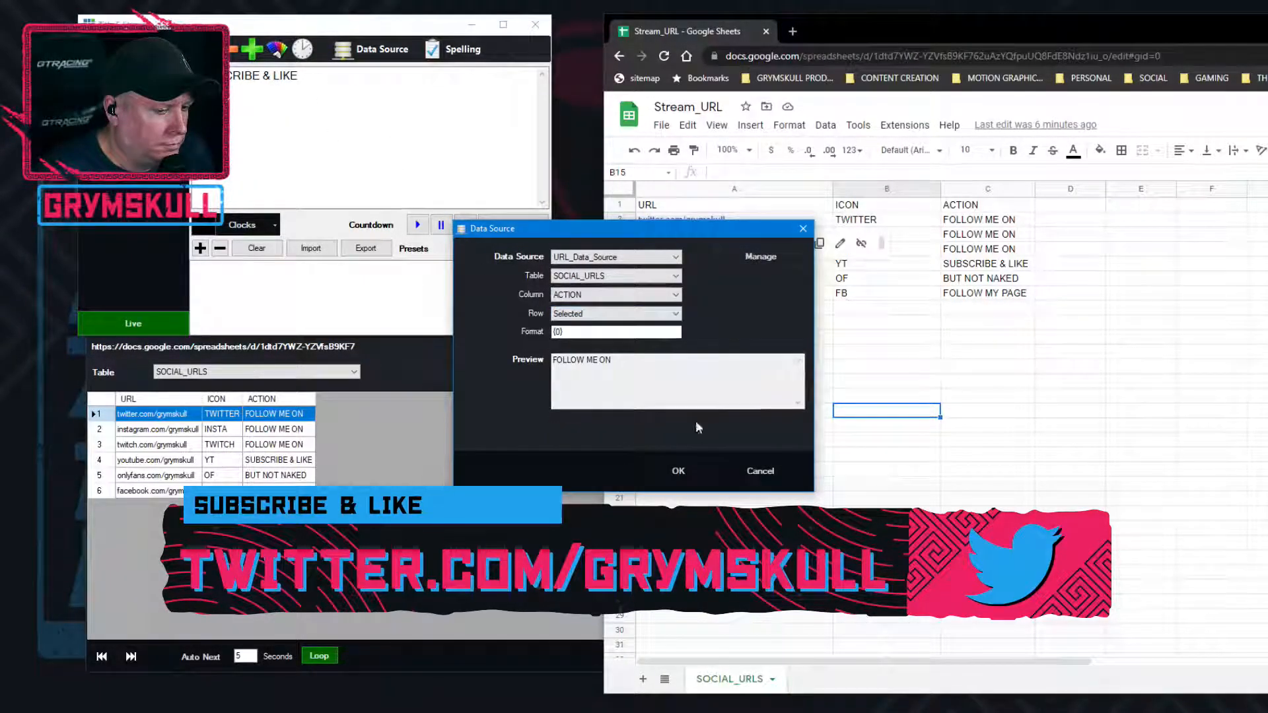
pyautogui.click(678, 472)
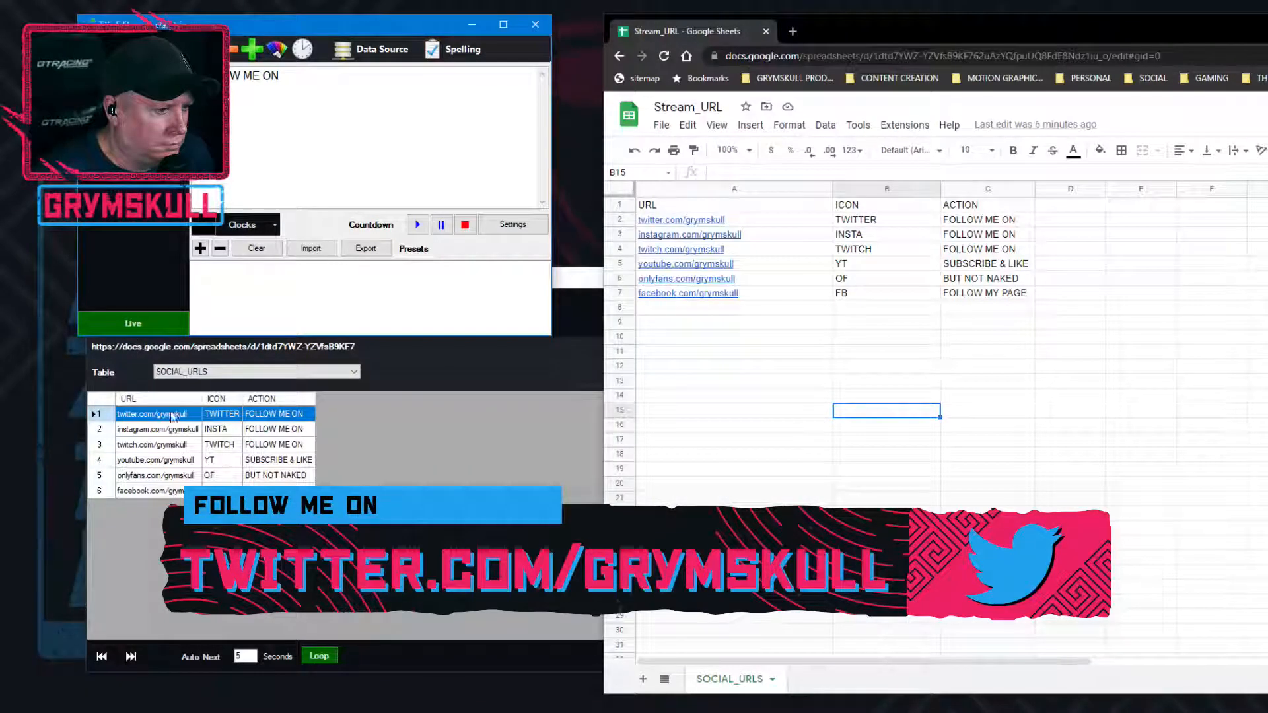
# Test the title by selecting the SOCIAL_URLS rows one after another in URL_Data_Source, ending on the YT row
pyautogui.click(162, 462)
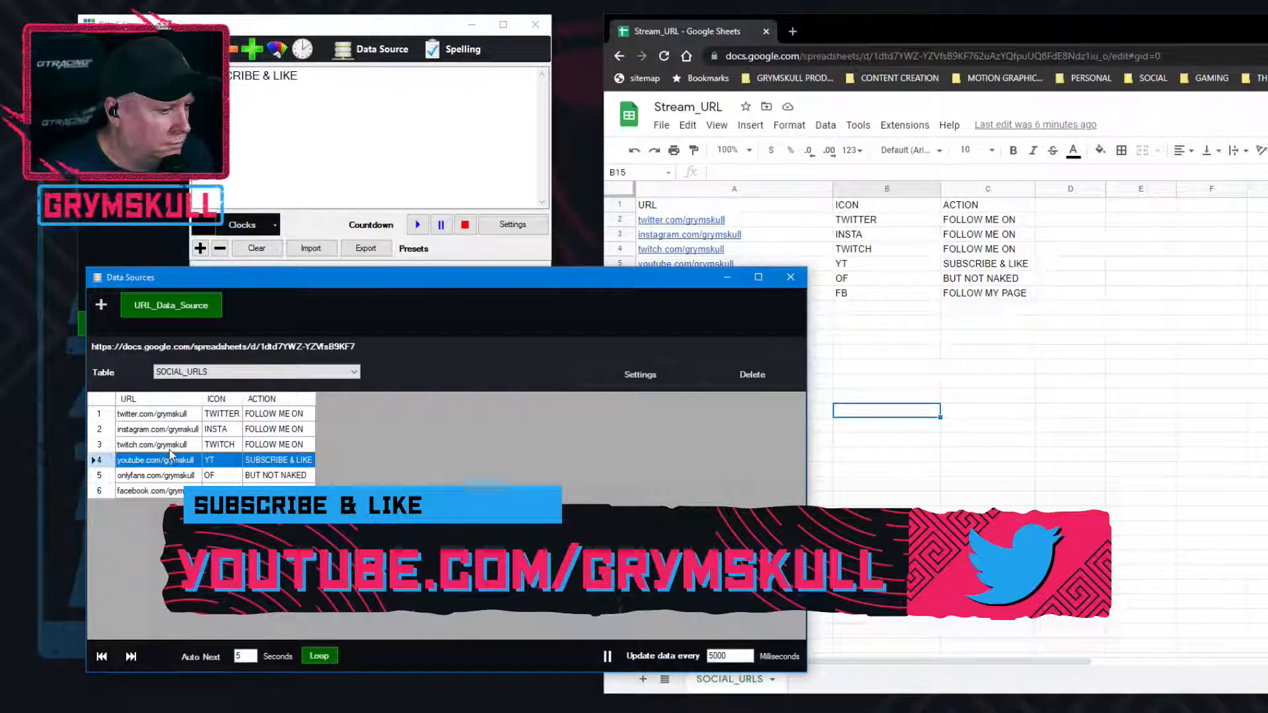
pyautogui.click(172, 445)
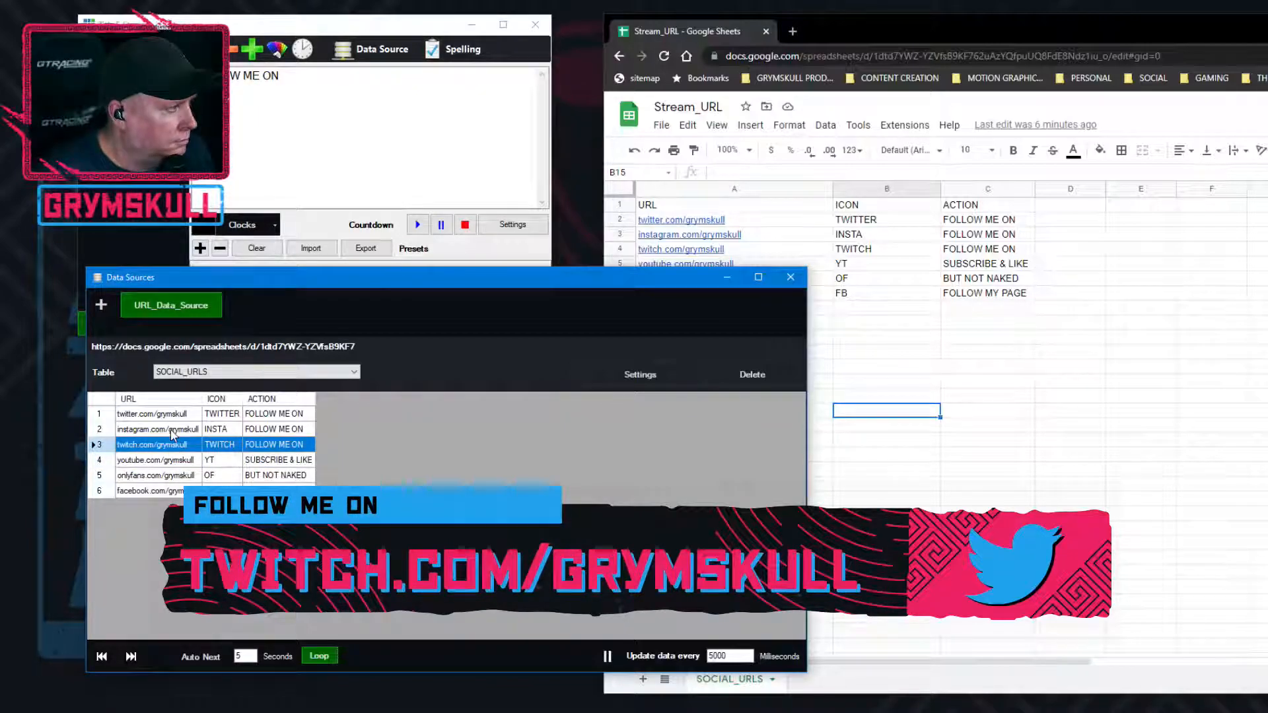
pyautogui.click(172, 430)
pyautogui.click(167, 415)
pyautogui.click(164, 445)
pyautogui.click(163, 461)
pyautogui.click(160, 477)
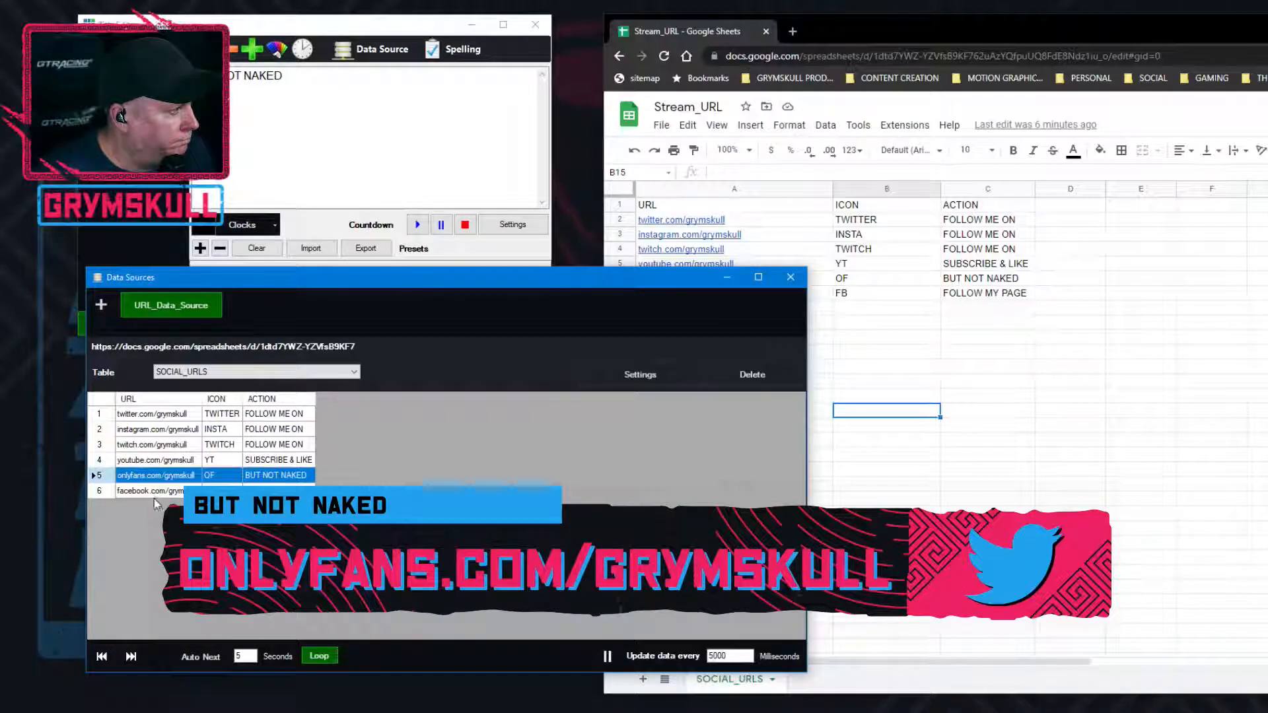
pyautogui.click(157, 492)
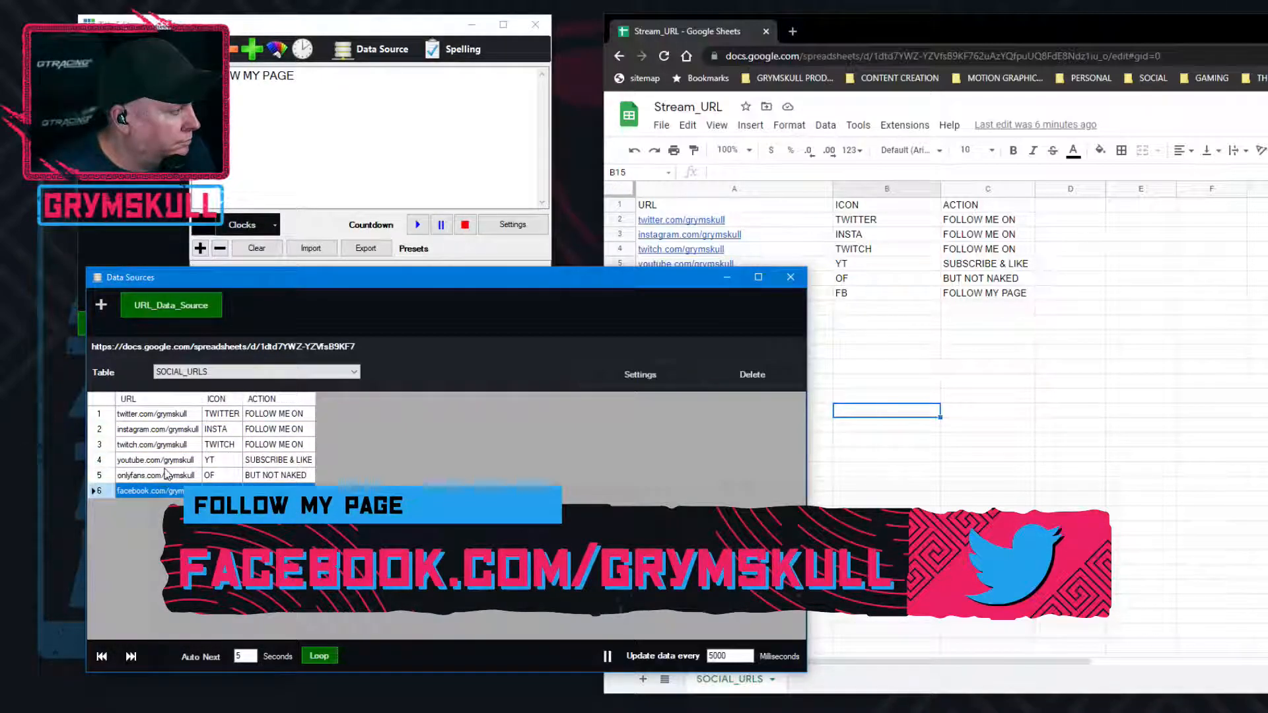
pyautogui.click(166, 475)
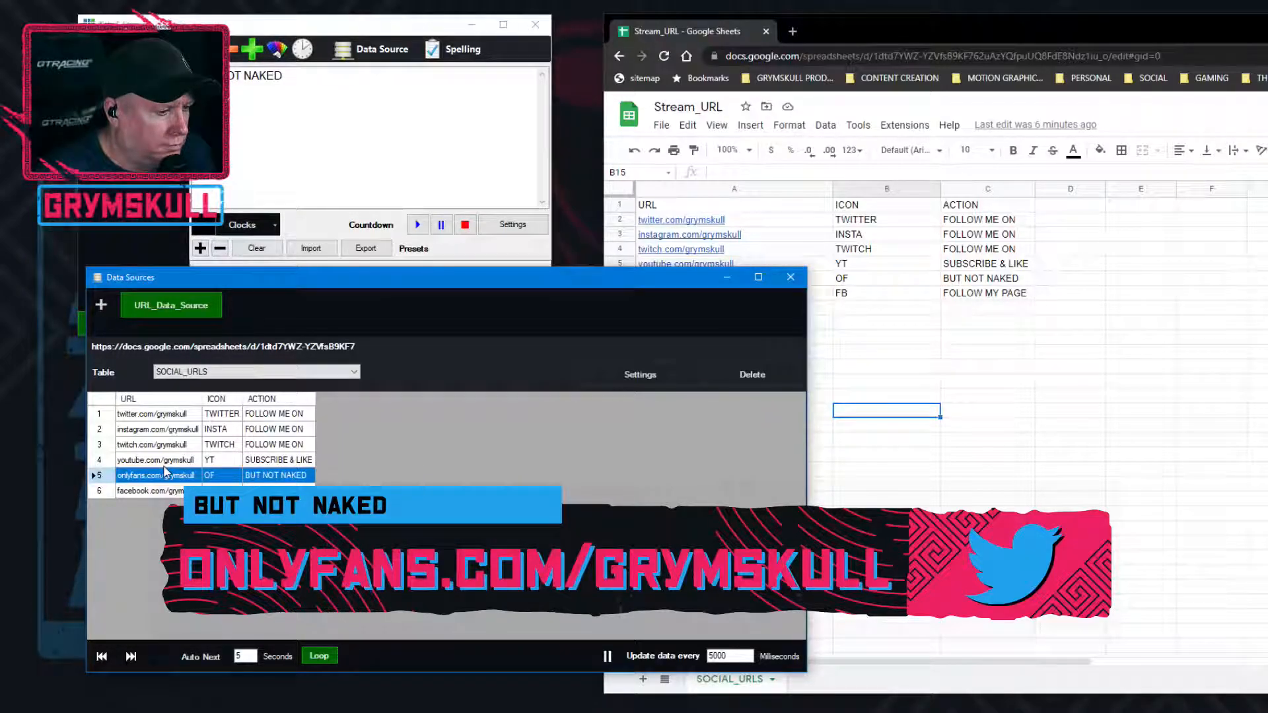
pyautogui.click(167, 460)
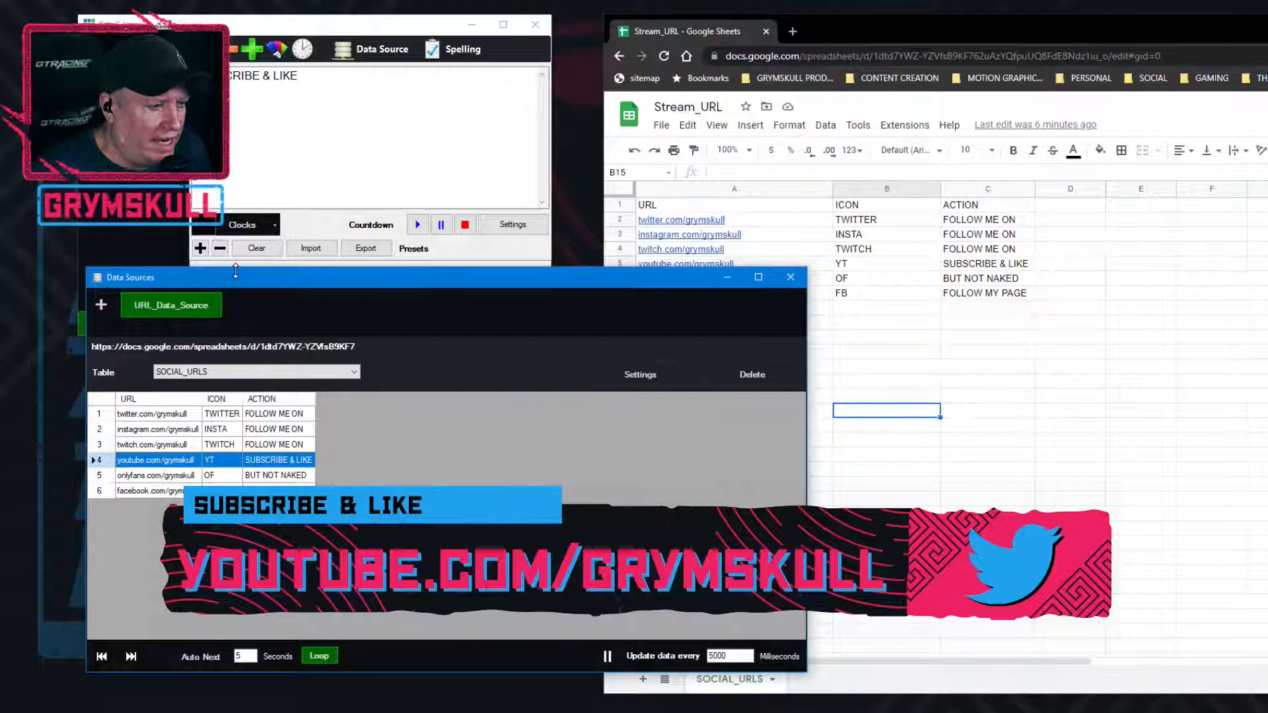
# Open the TWITCTA shortcut in the settings for editing and correct the table name in its value to SOCIAL_URLS
pyautogui.click(135, 112)
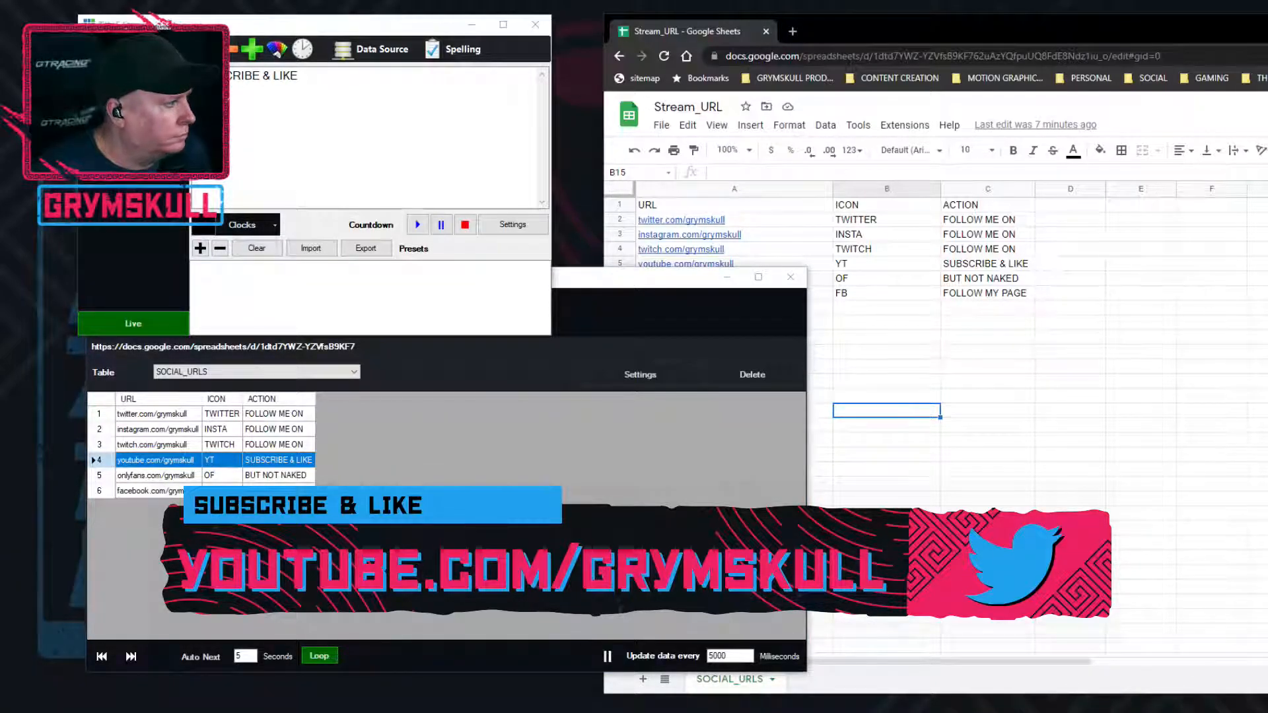
pyautogui.moveTo(1254, 191); pyautogui.dragTo(650, 116)
pyautogui.click(303, 365)
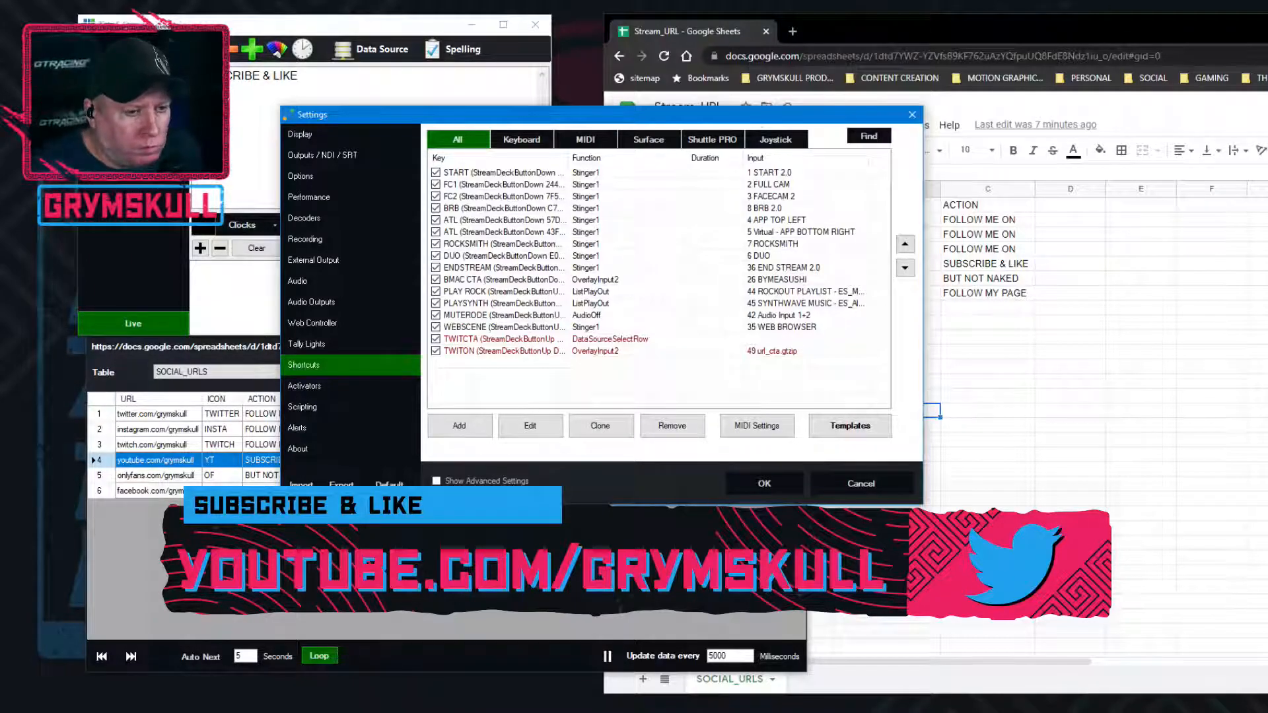
pyautogui.click(526, 339)
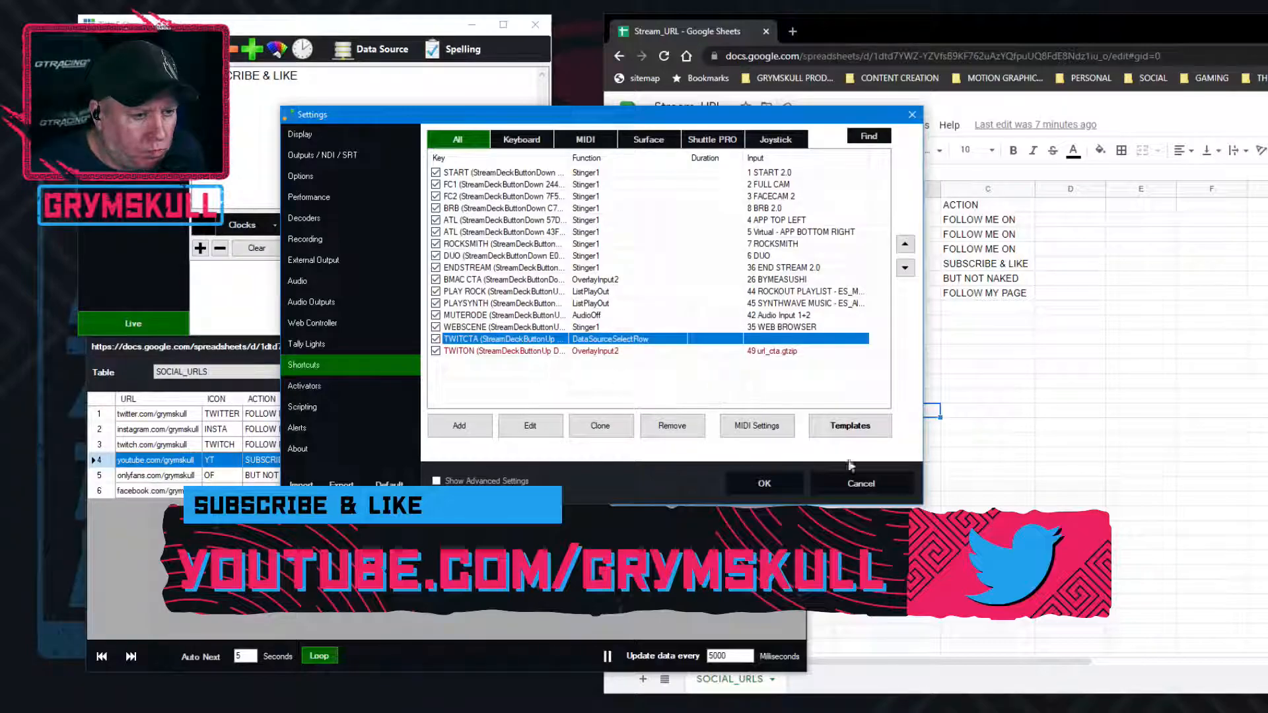
pyautogui.click(531, 429)
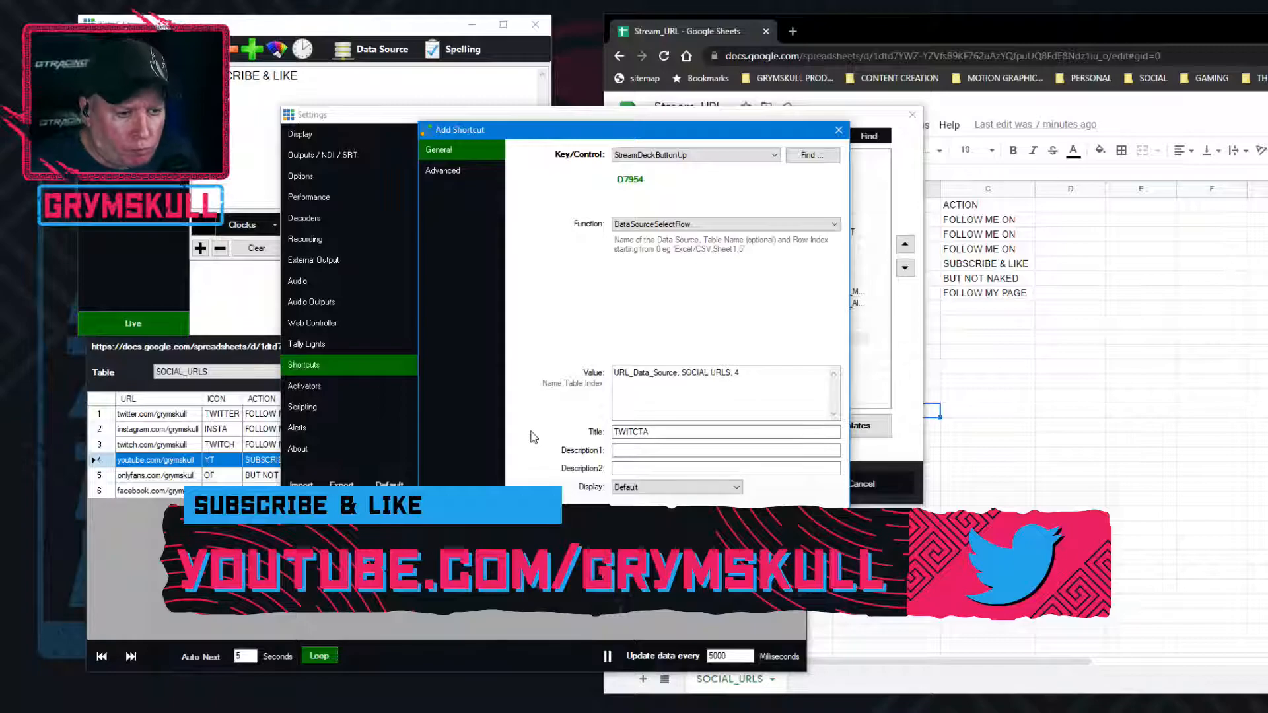
pyautogui.click(711, 372)
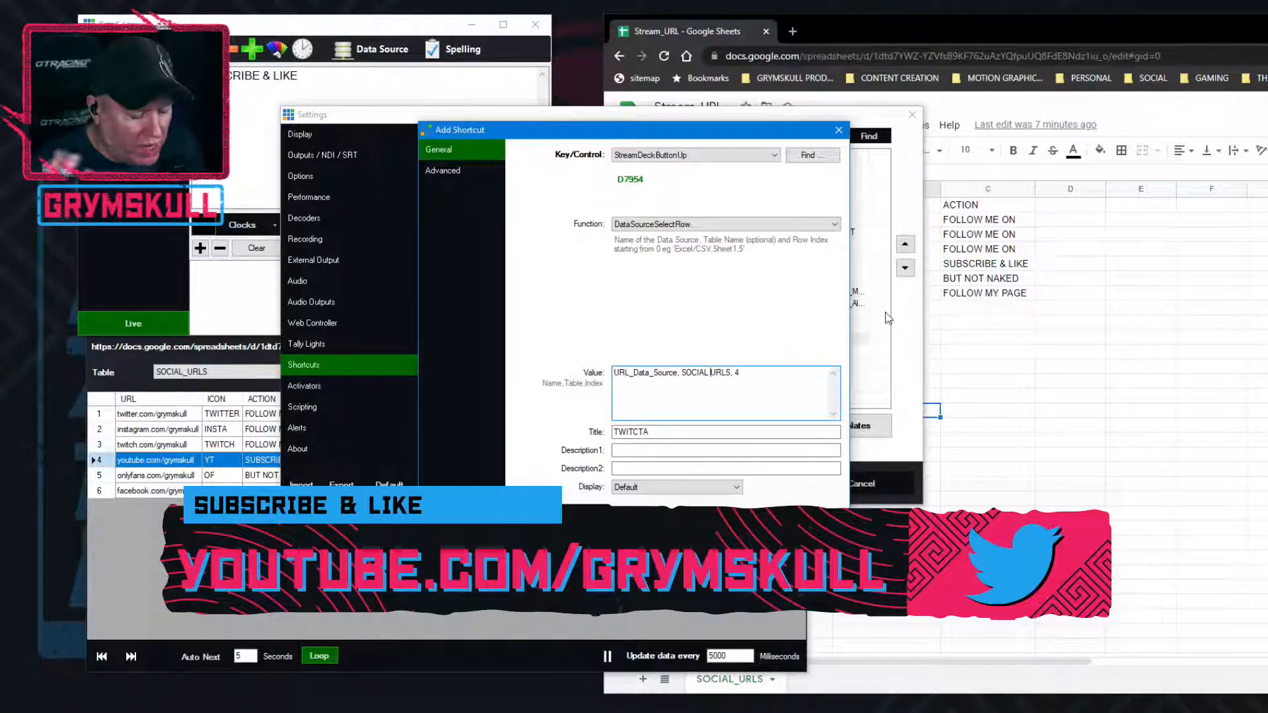
pyautogui.press('BackSpace')
pyautogui.write('_')
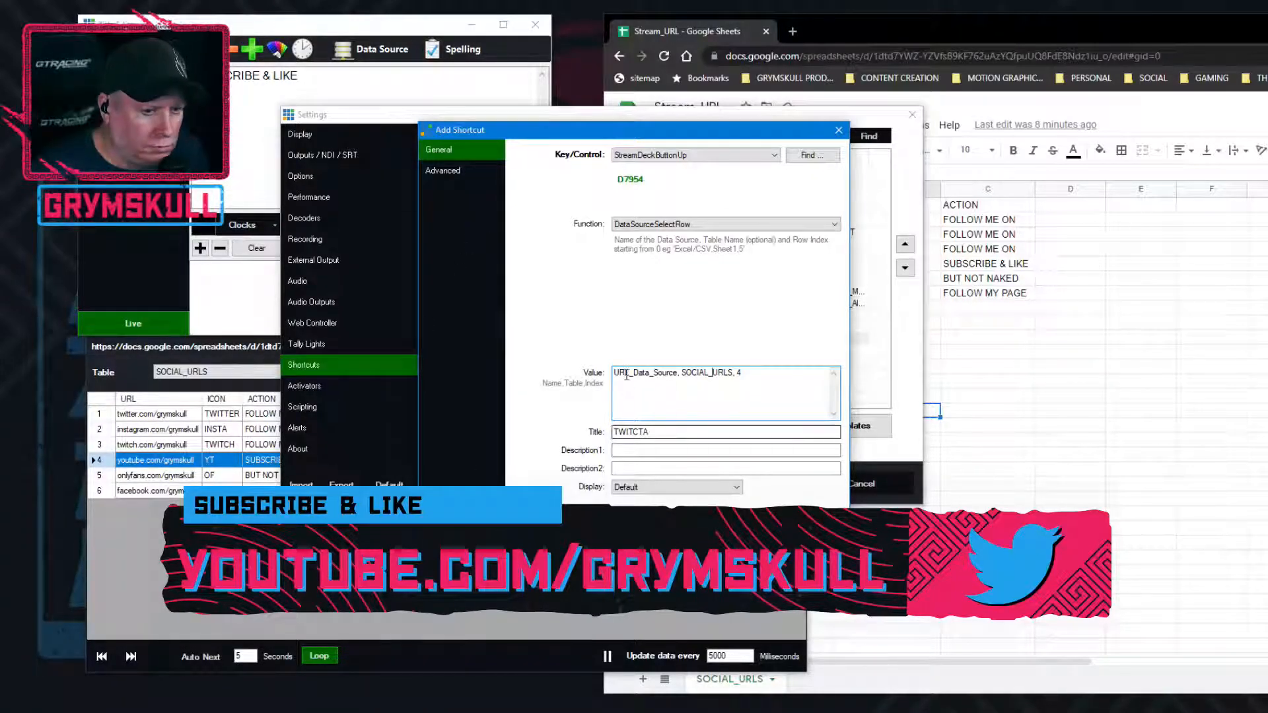
# Remove the spaces so the TWITCTA shortcut's value reads URL_Data_Source,SOCIAL_URLS,4, save the settings, and select the TWITTER row in URL_Data_Source for testing
pyautogui.click(683, 373)
pyautogui.press('BackSpace')
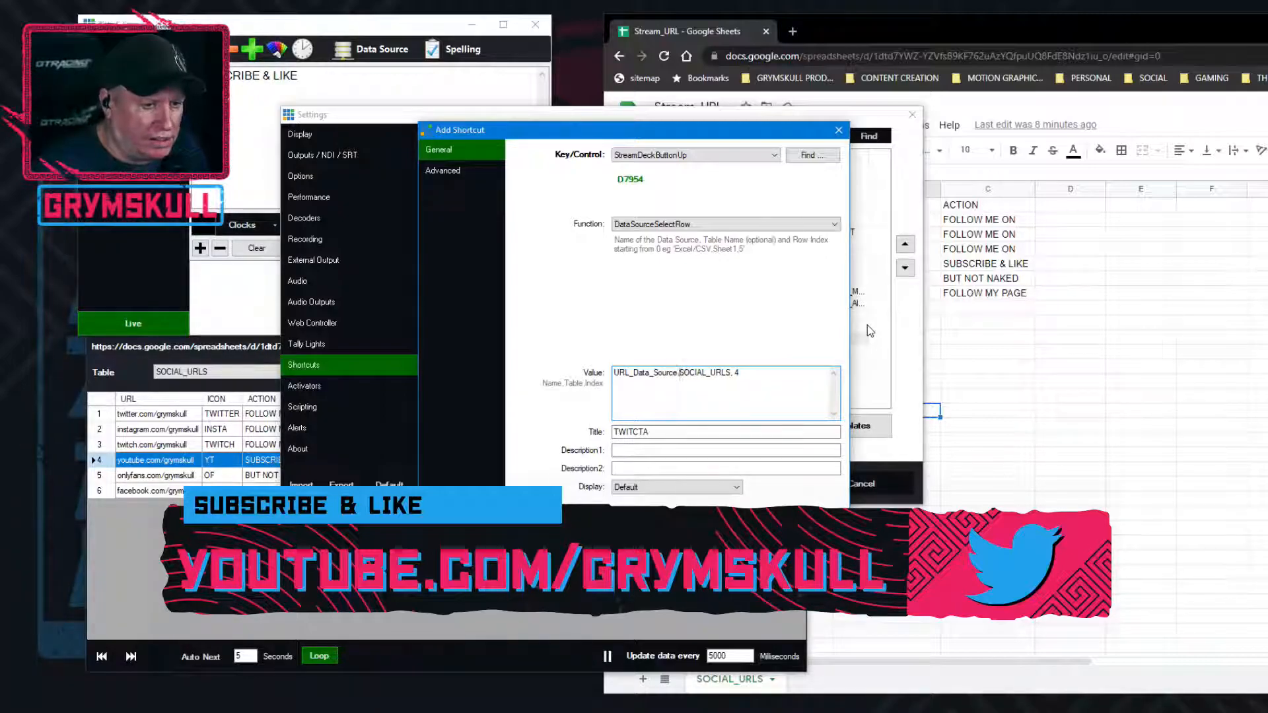
pyautogui.press('Right')
pyautogui.press('Right')
pyautogui.press('Right')
pyautogui.press('Right')
pyautogui.press('Right')
pyautogui.press('Right')
pyautogui.press('Right')
pyautogui.press('Right')
pyautogui.press('Right')
pyautogui.press('Right')
pyautogui.press('Right')
pyautogui.press('Right')
pyautogui.press('Right')
pyautogui.press('BackSpace')
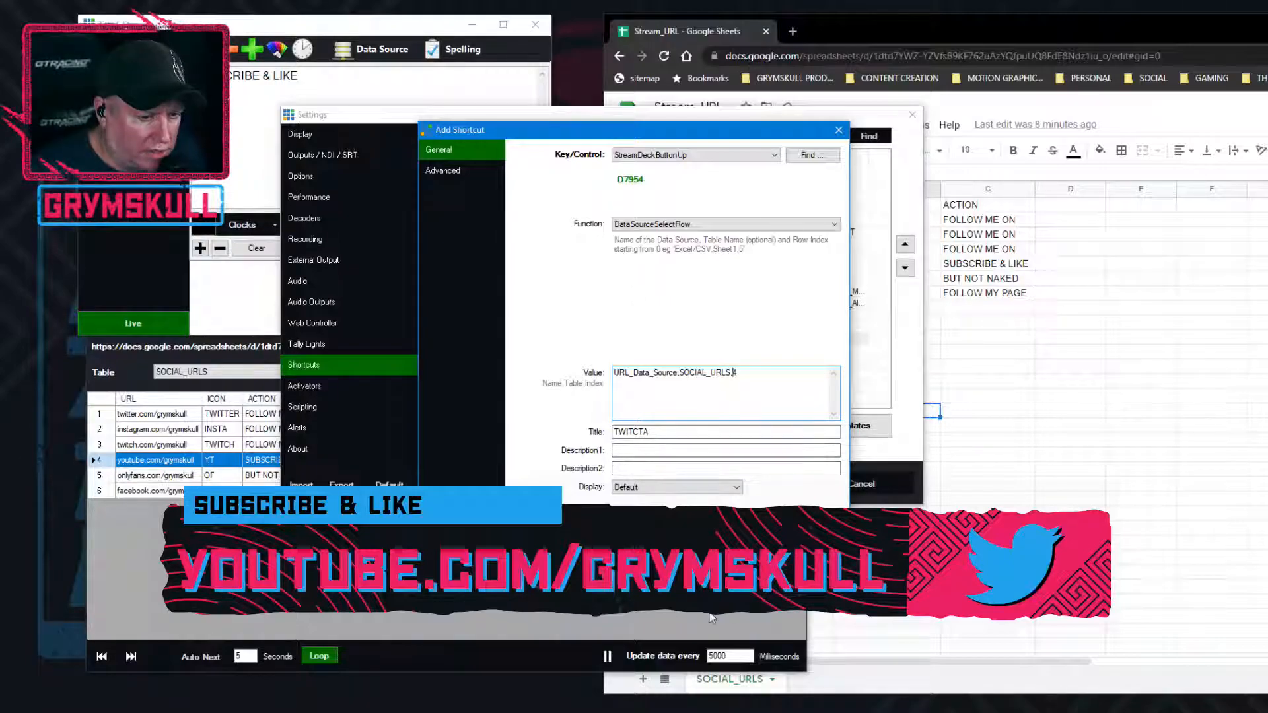
pyautogui.press('Return')
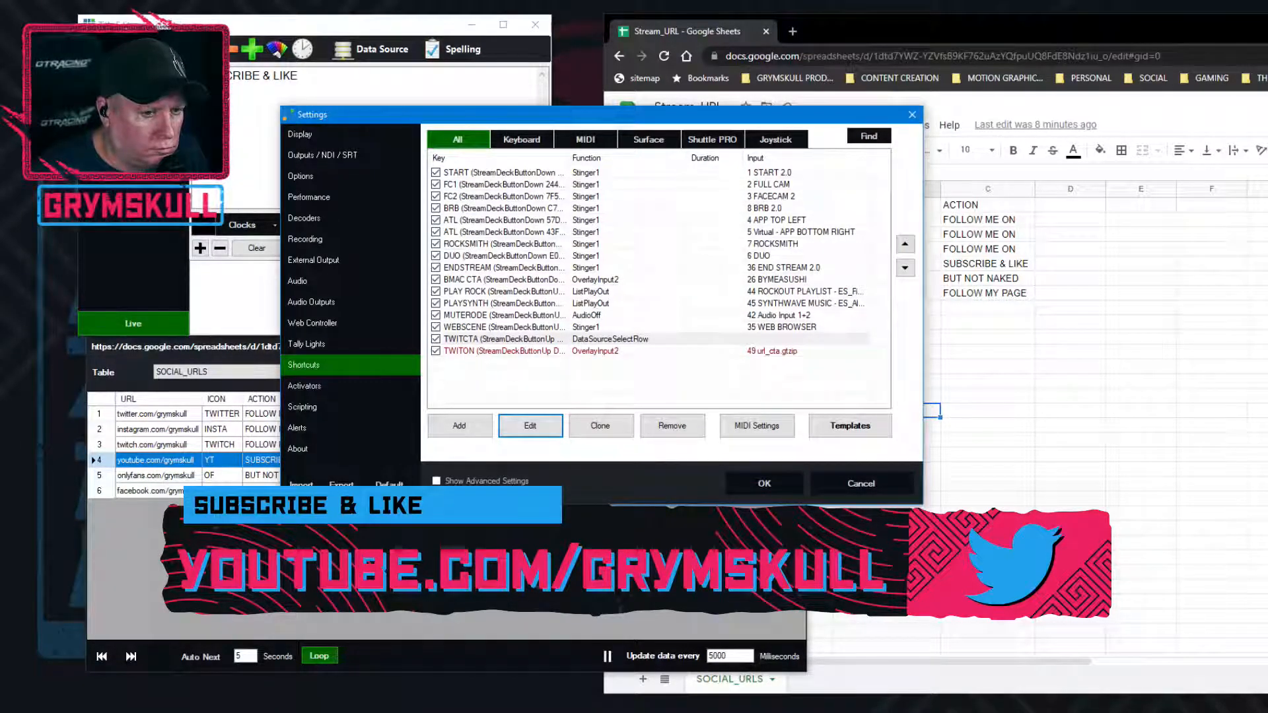
pyautogui.click(764, 483)
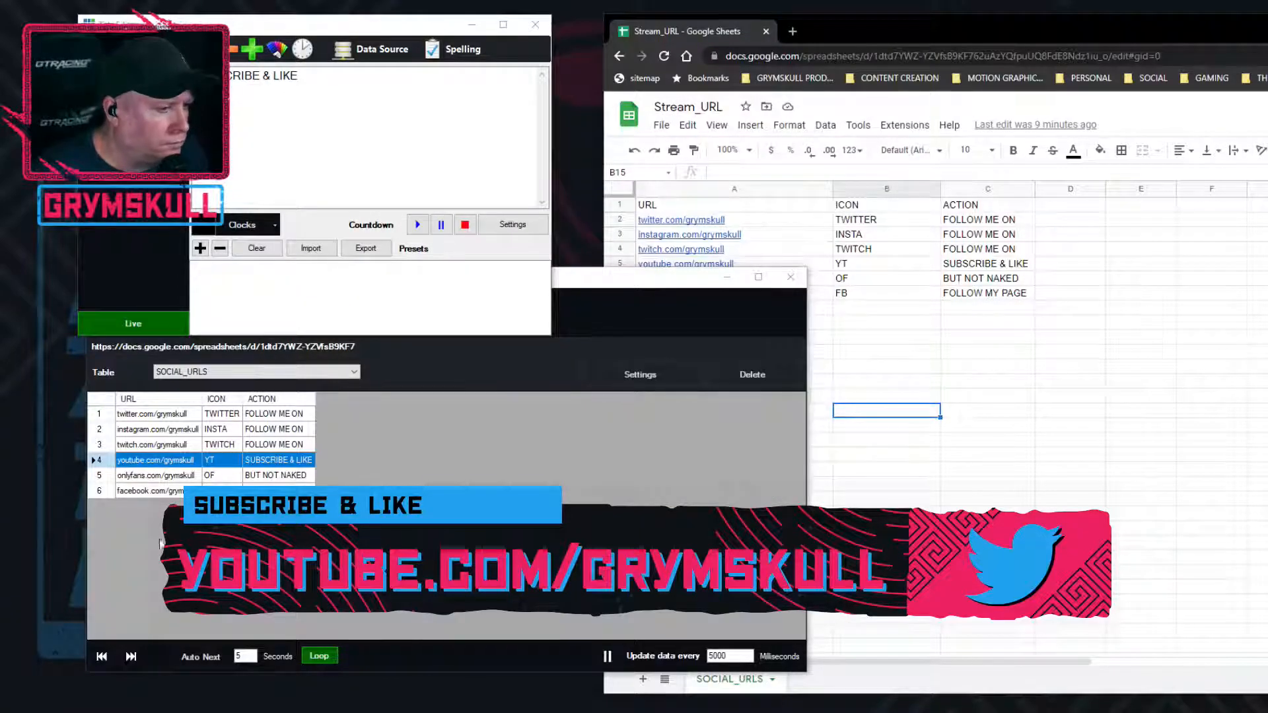
pyautogui.click(158, 417)
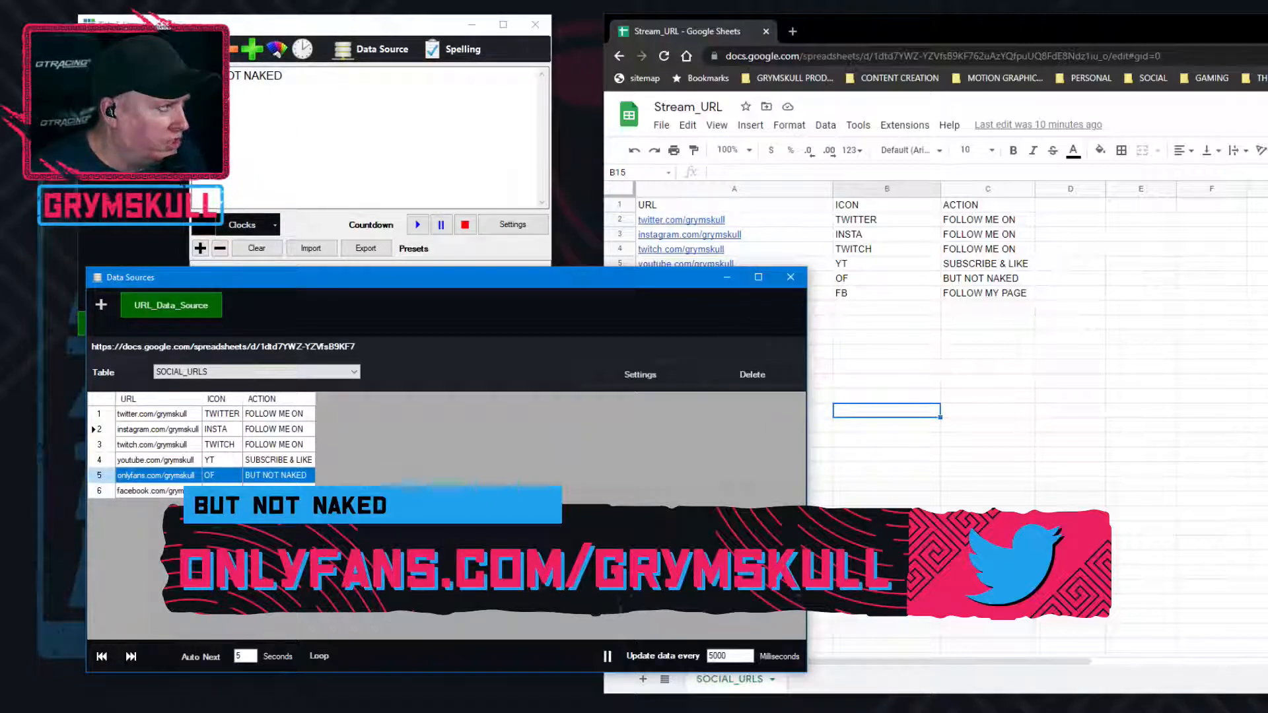
# Set the row index in the TWITCTA shortcut's value to 5, save the settings, and reselect the TWITTER row in URL_Data_Source
pyautogui.hotkey('alt', 'Tab')
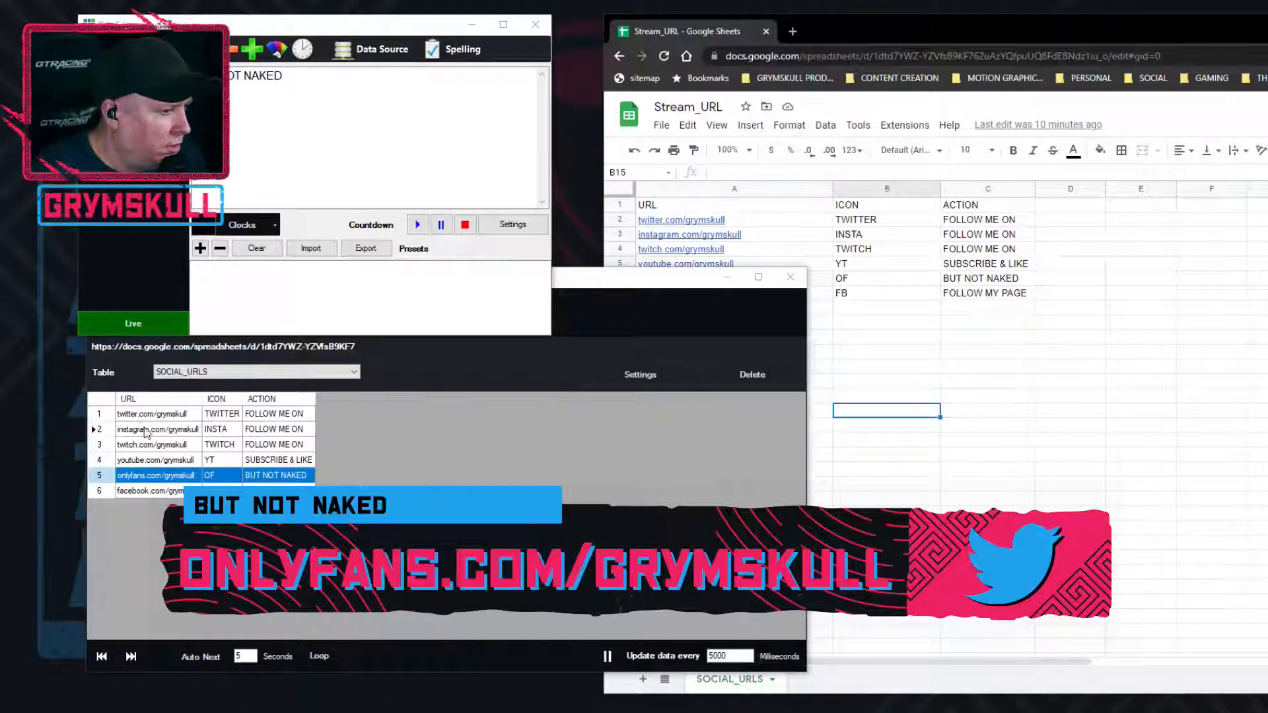
pyautogui.moveTo(1254, 502); pyautogui.dragTo(734, 247)
pyautogui.click(357, 492)
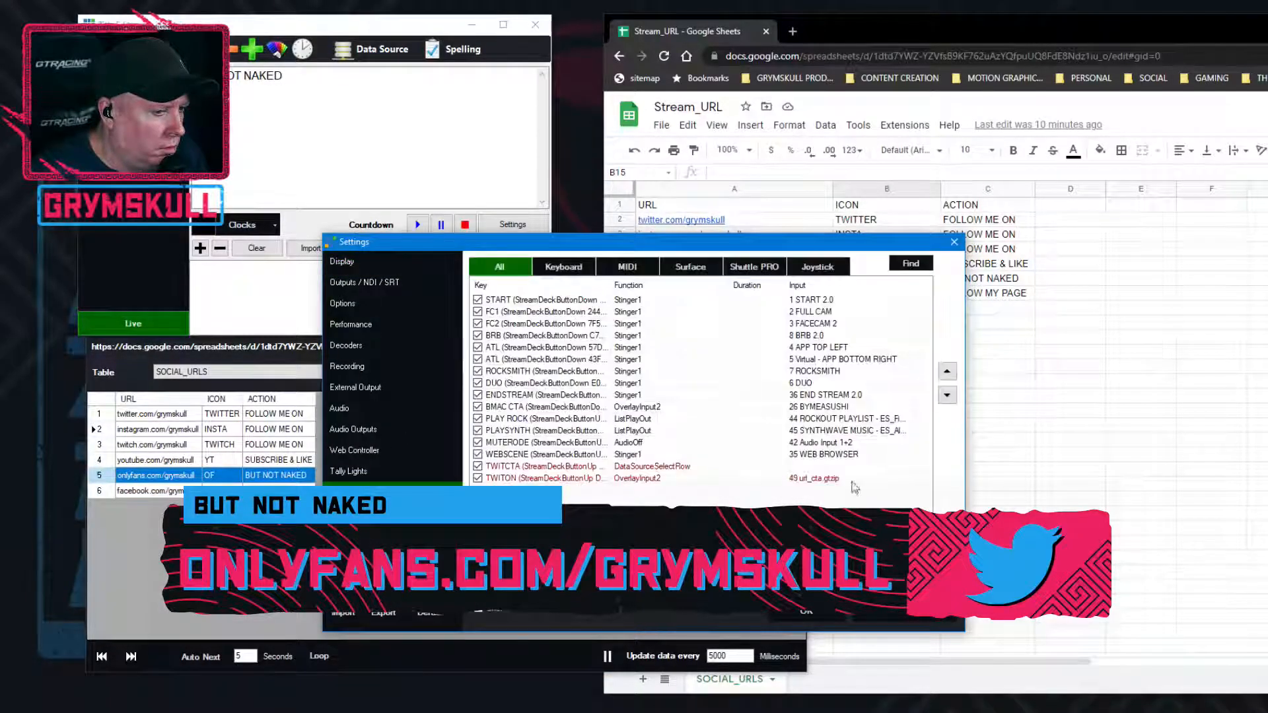
pyautogui.click(559, 467)
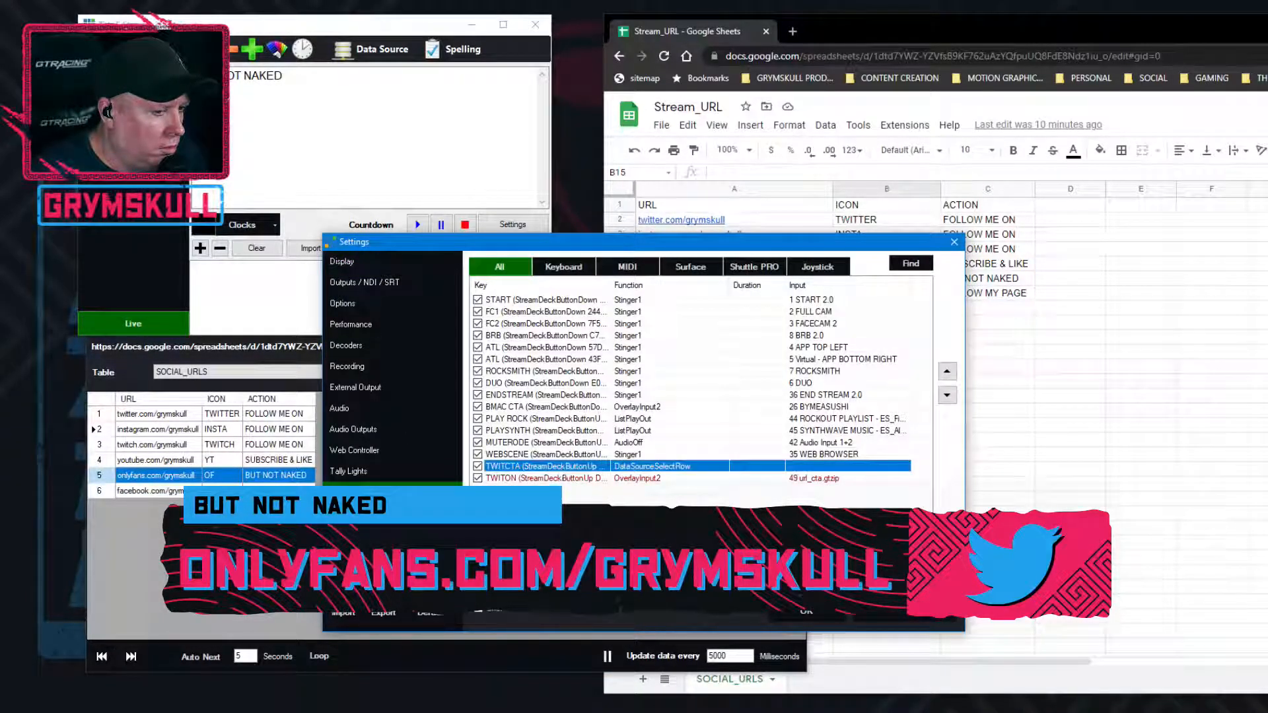
pyautogui.doubleClick(725, 470)
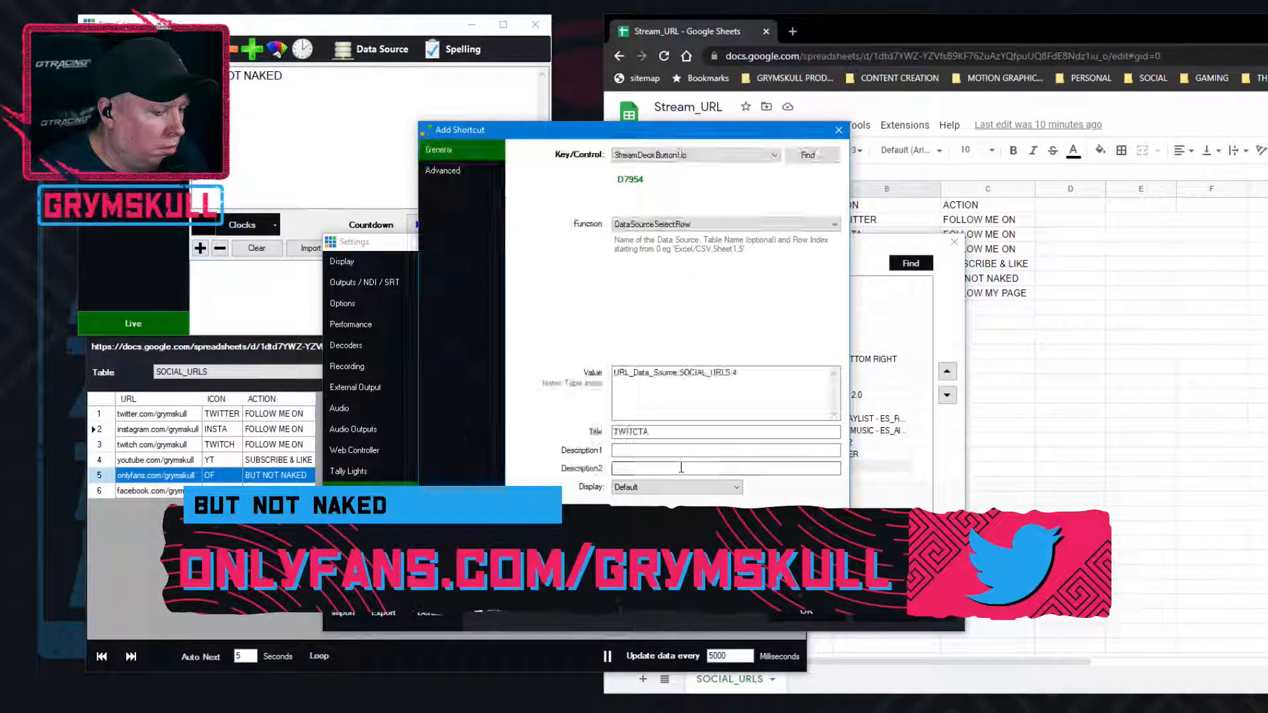
pyautogui.doubleClick(734, 373)
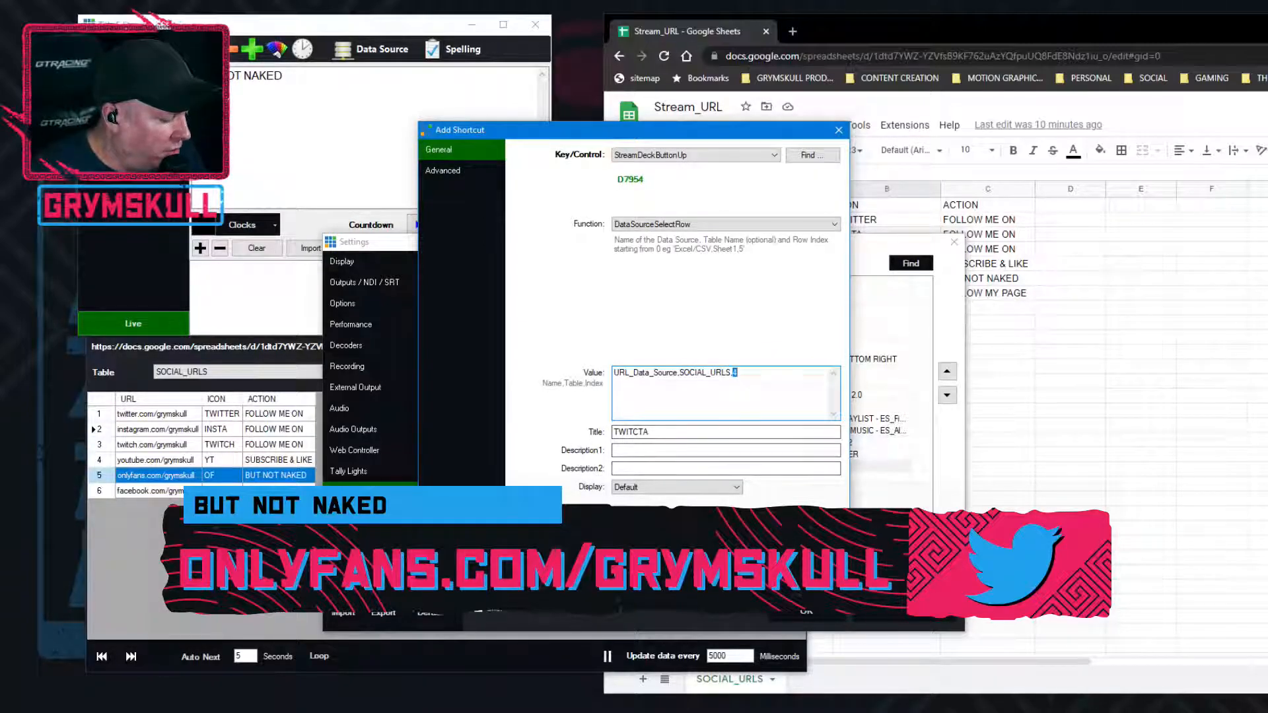
pyautogui.write('5')
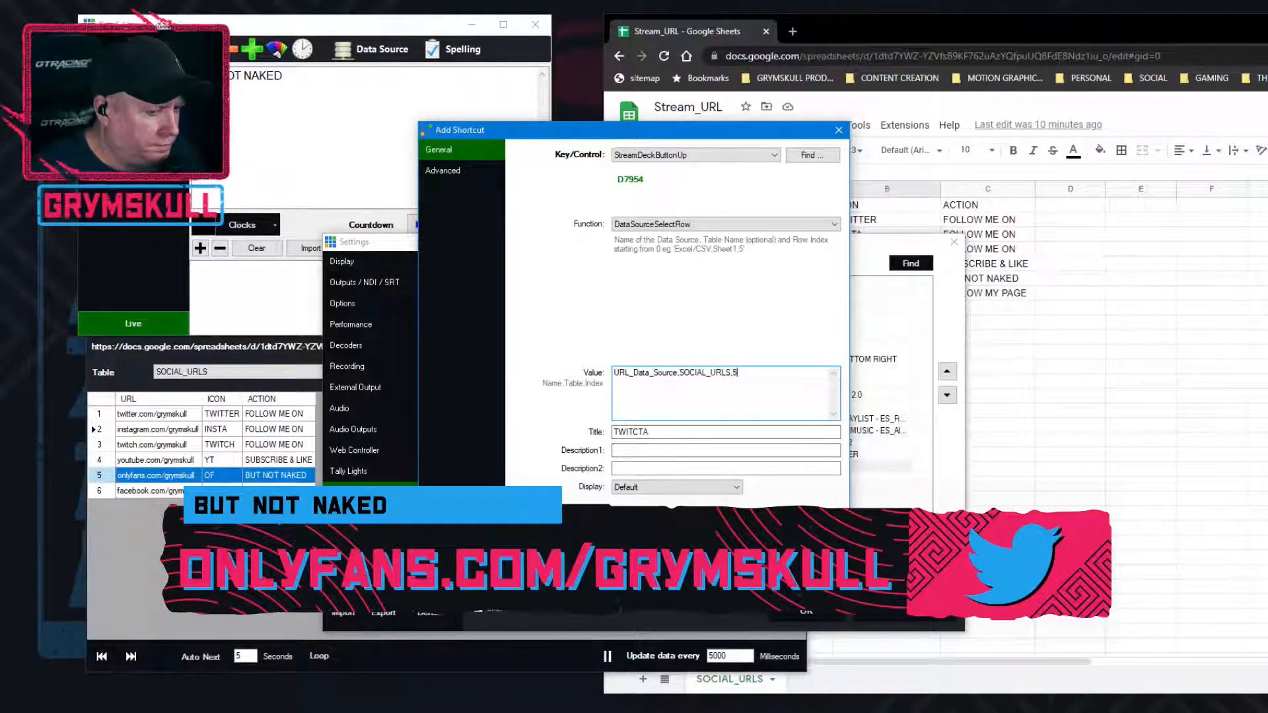
pyautogui.click(727, 618)
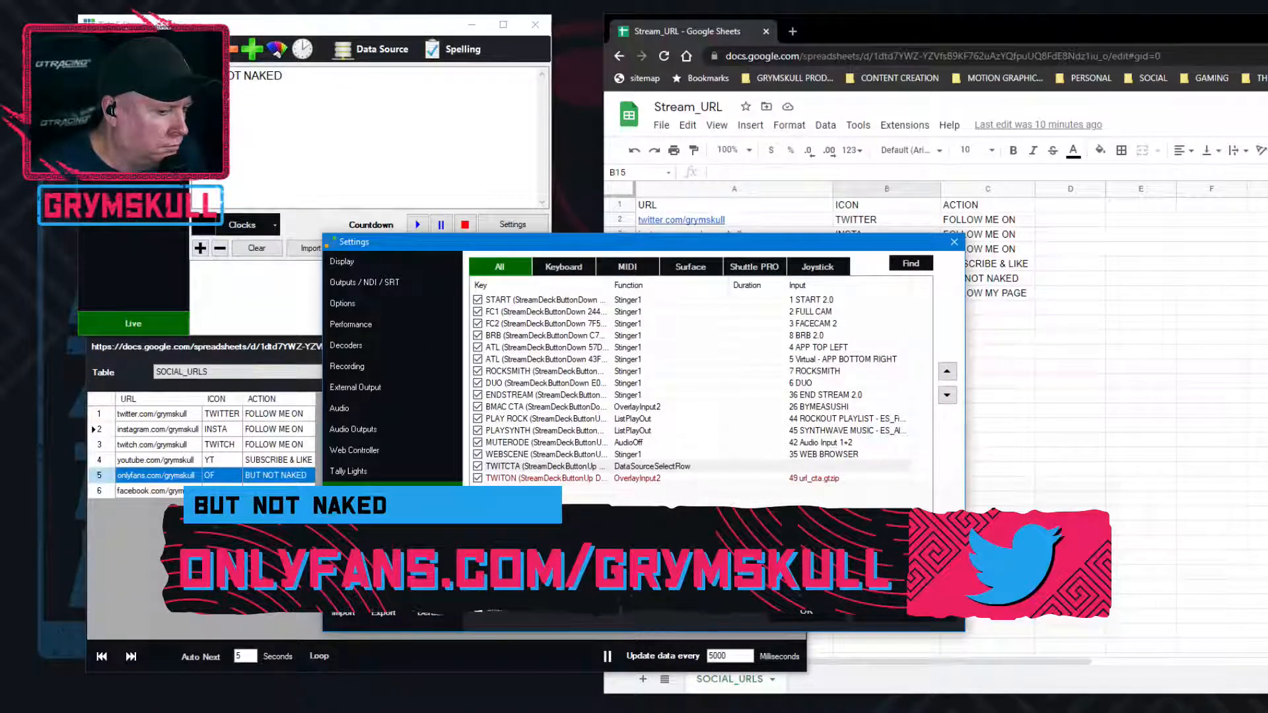
pyautogui.click(808, 614)
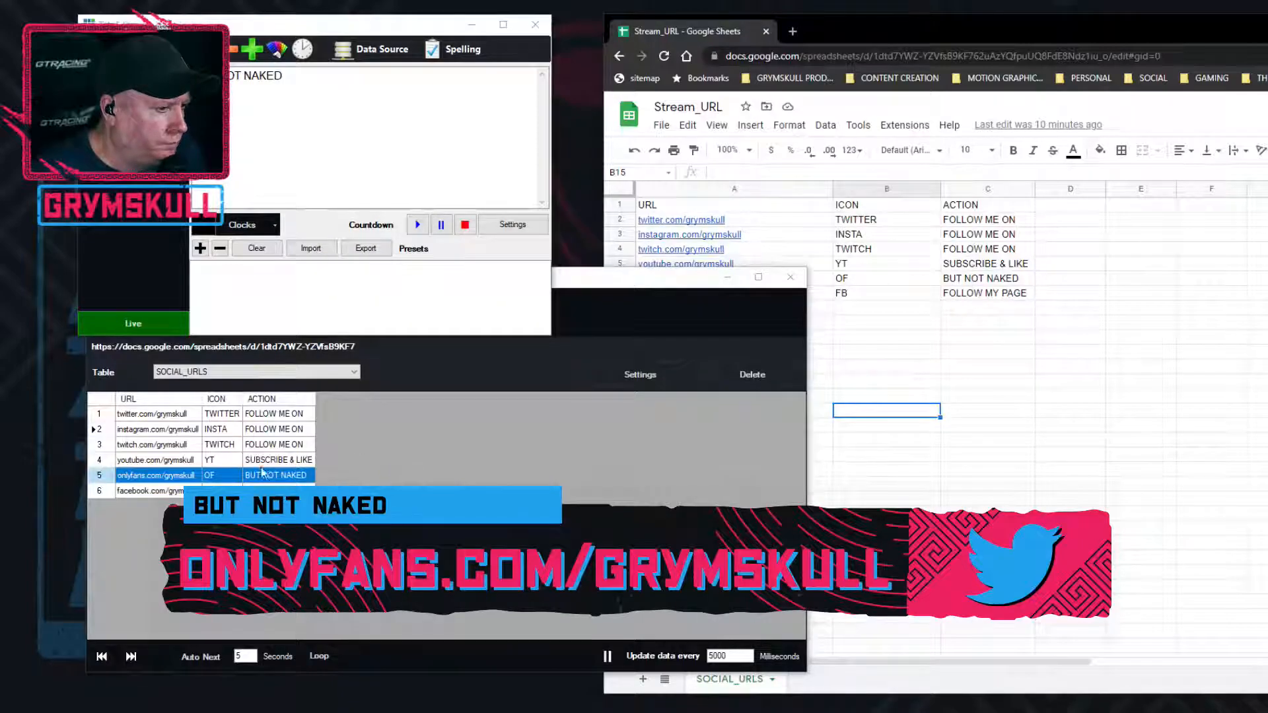
pyautogui.click(155, 415)
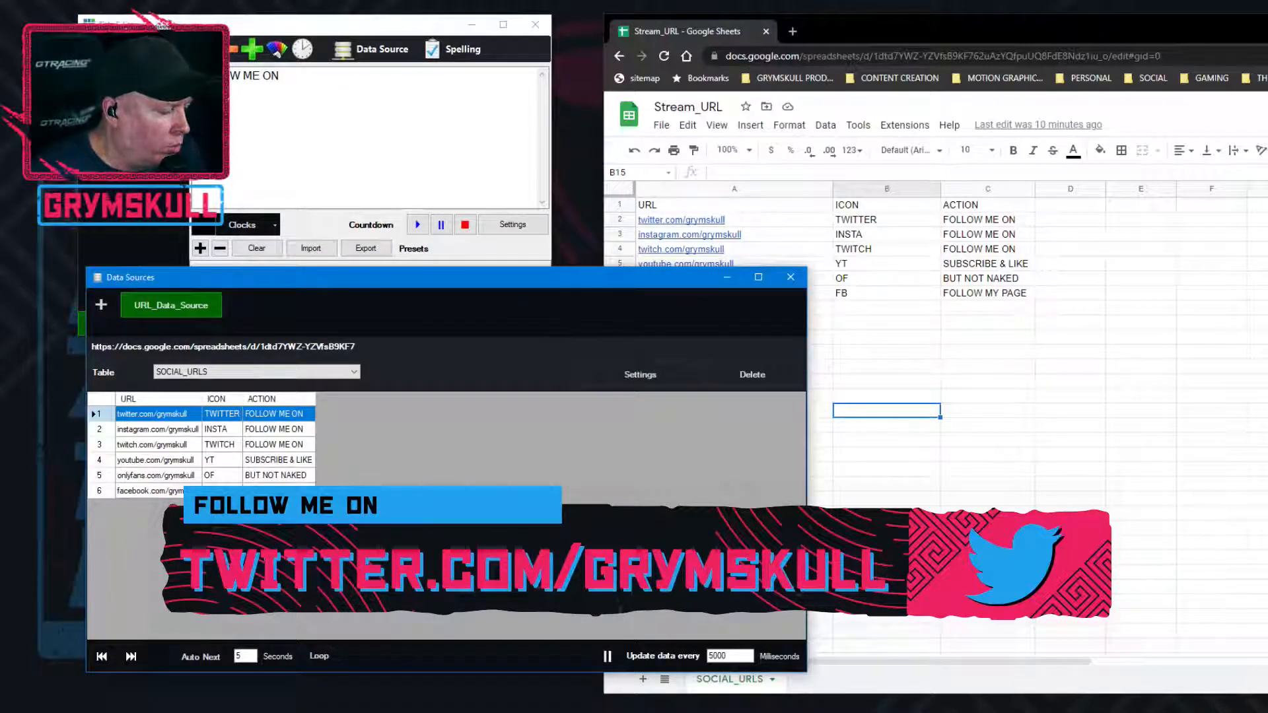